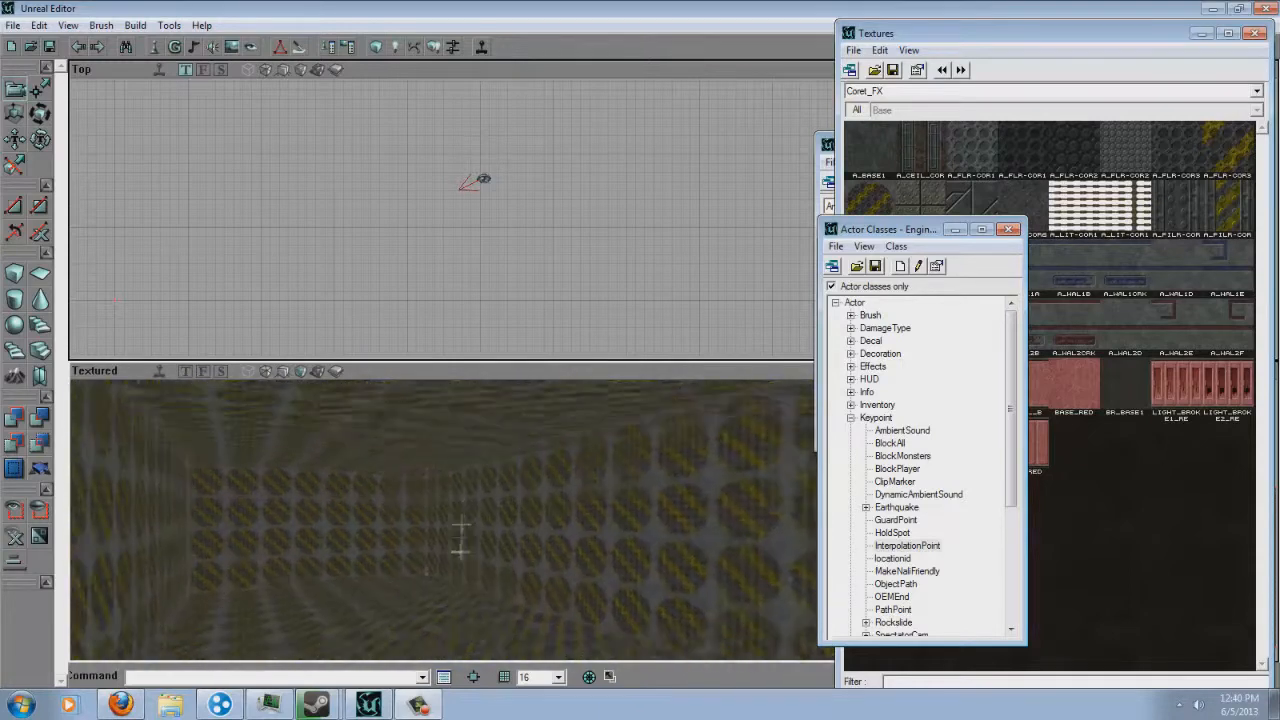
Place an InterpolationPoint actor from the Keypoint classes on the floor of the textured room
left_click(915, 549)
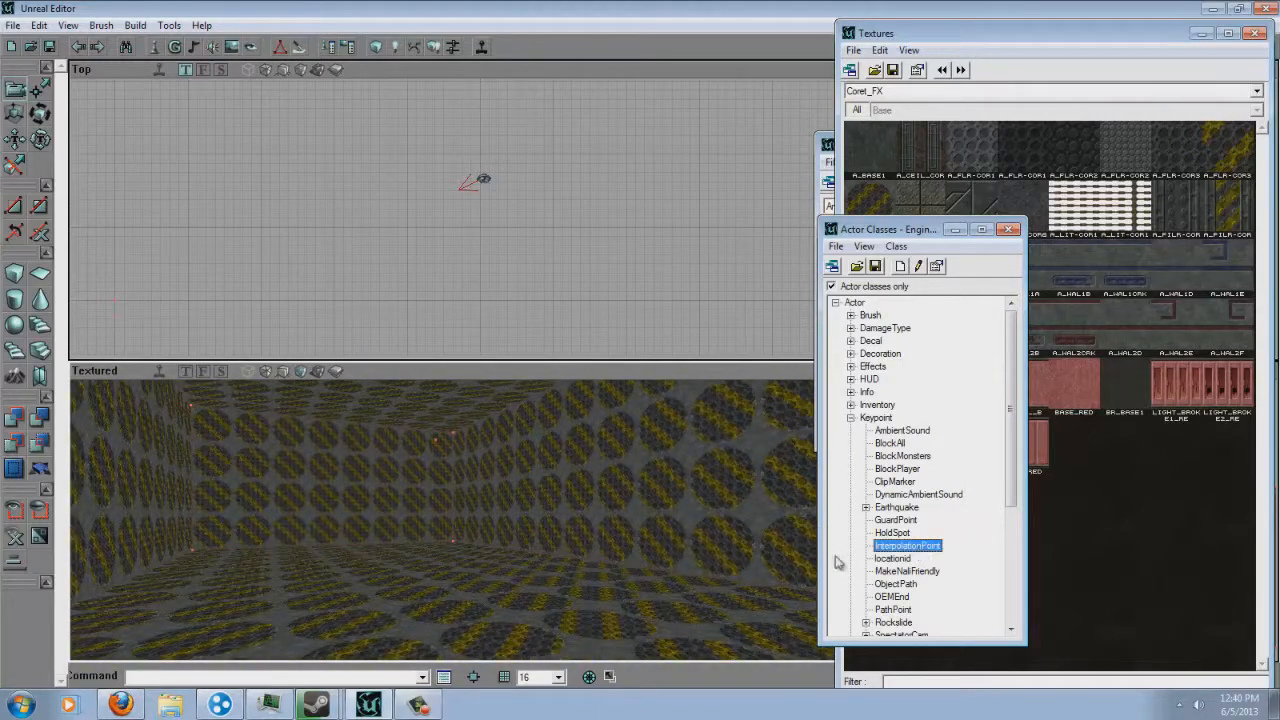
left_click(870, 418)
right_click_drag(708, 560, 458, 524)
left_click(922, 548)
left_click_drag(603, 608, 444, 588)
right_click(400, 558)
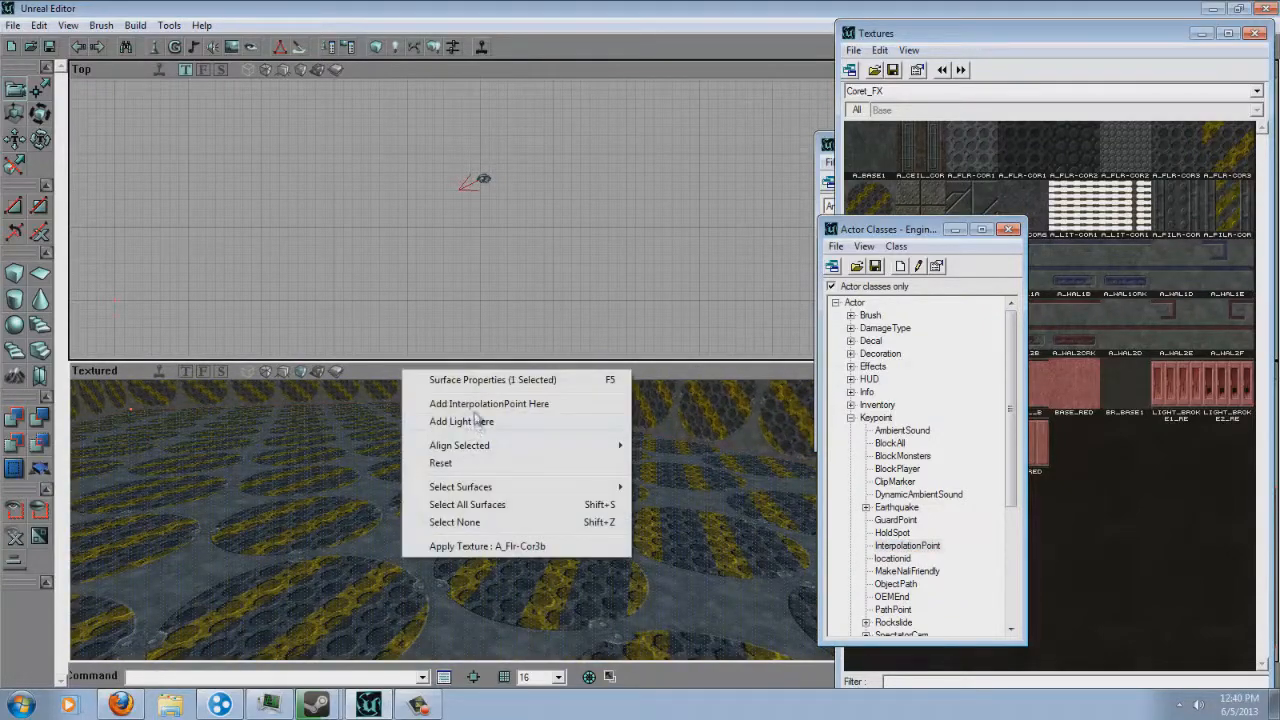
left_click(478, 405)
Open the placed InterpolationPoint's properties and expand its InterpolationPoint category
double_click(400, 554)
left_click_drag(302, 581, 392, 407)
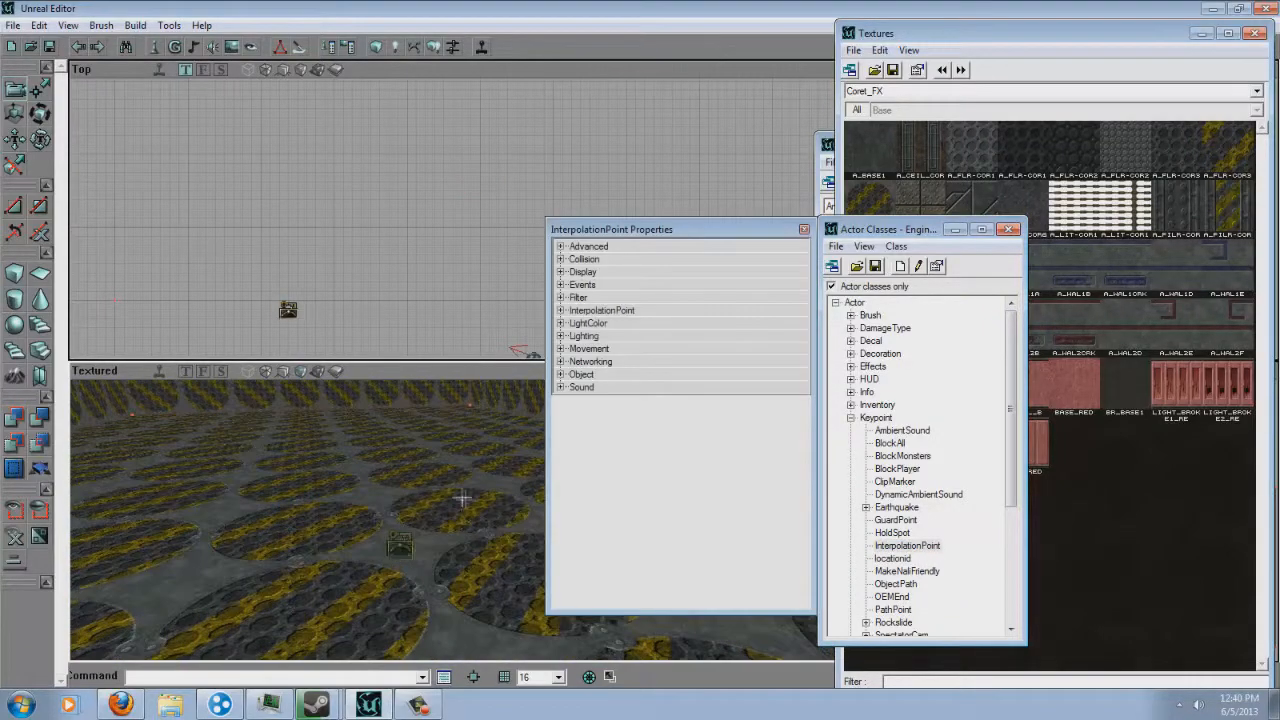
right_click_drag(401, 549, 354, 543)
double_click(621, 308)
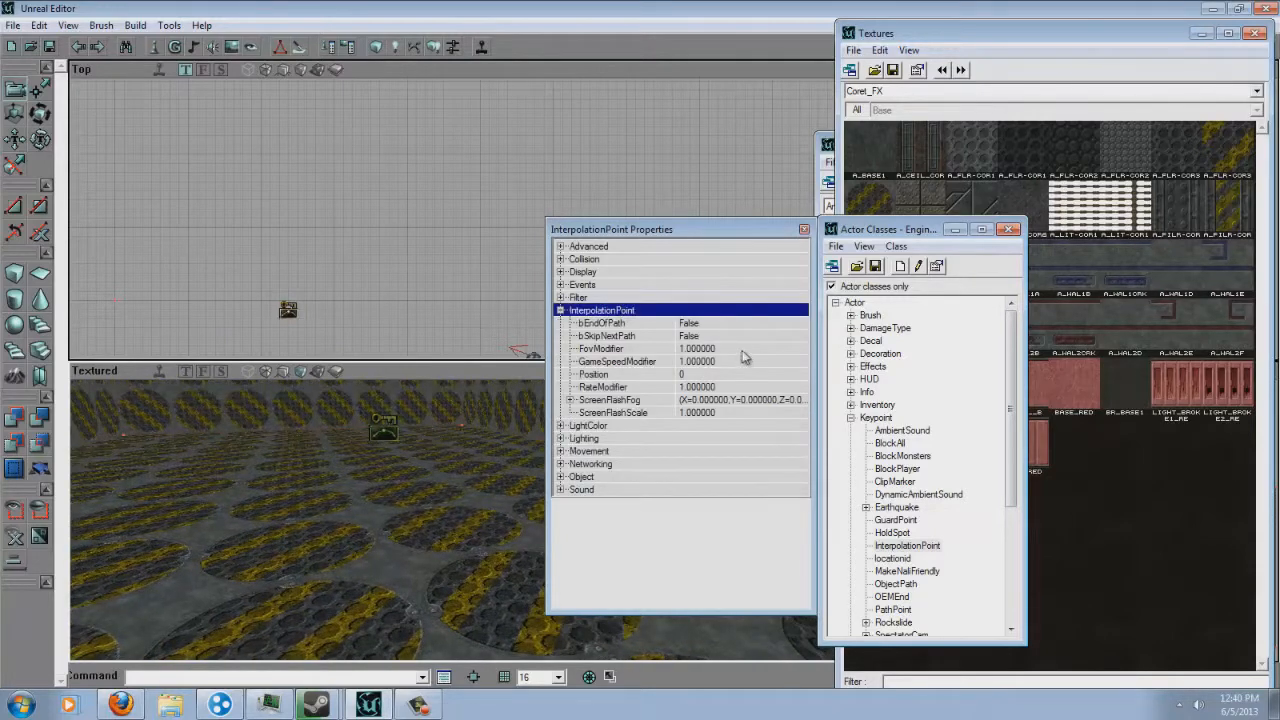
Examine the InterpolationPoint's path, FovModifier, GameSpeedModifier, RateModifier and screen flash settings
left_click(731, 335)
left_click(713, 325)
left_click(661, 350)
left_click(648, 387)
left_click(640, 401)
left_click(633, 411)
left_click(648, 362)
left_click(682, 326)
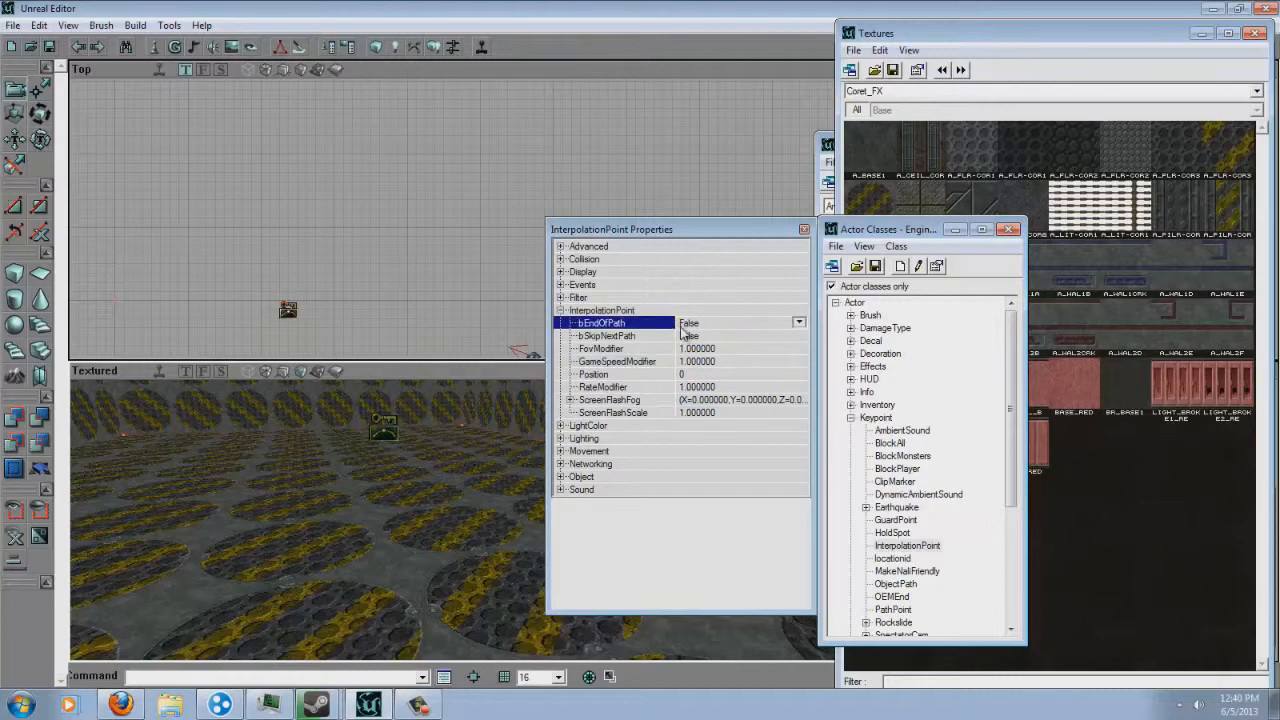
left_click_drag(464, 458, 337, 571)
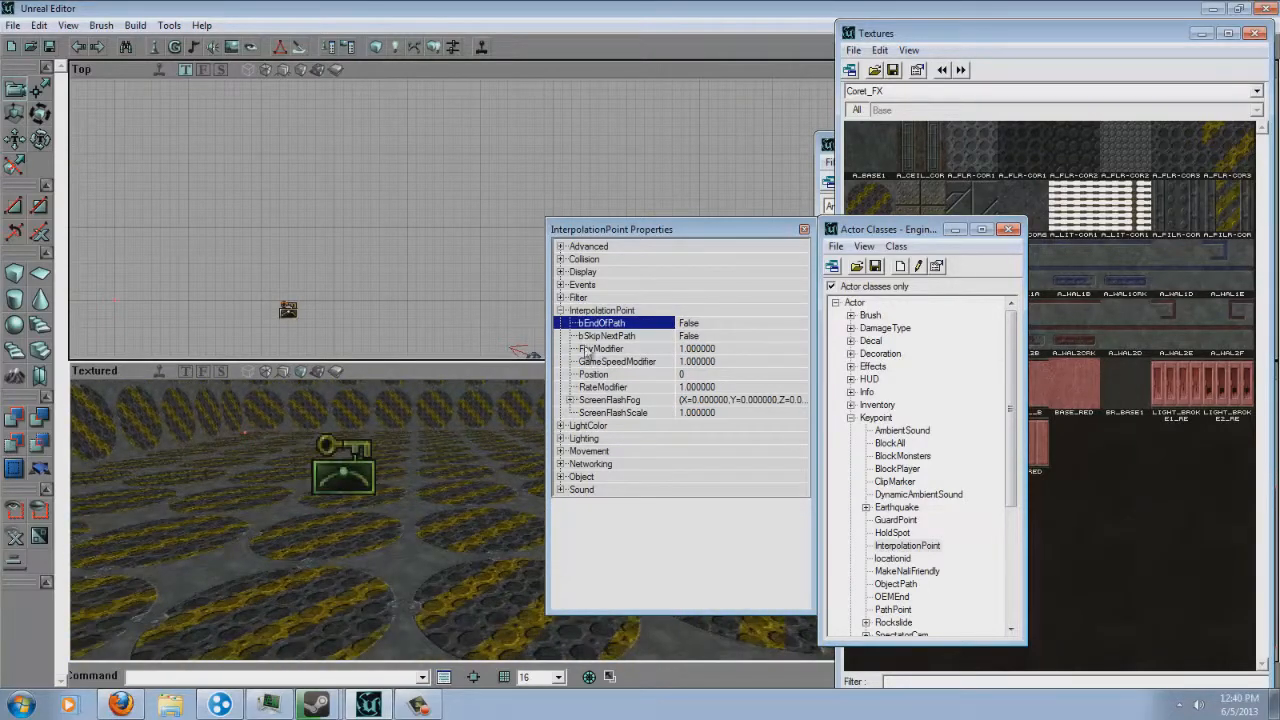
mouse_move(348, 493)
left_mouse_down()
mouse_move(457, 514)
mouse_move(457, 526)
mouse_move(347, 493)
left_mouse_up()
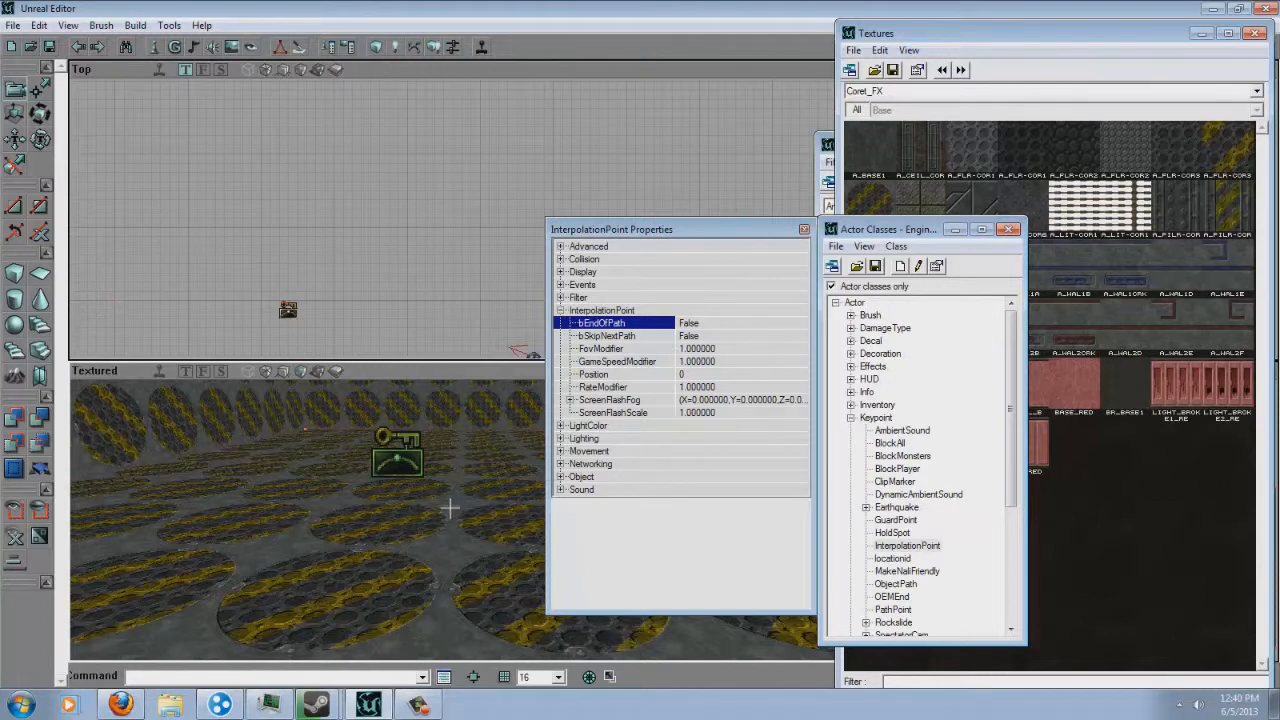
left_click(668, 337)
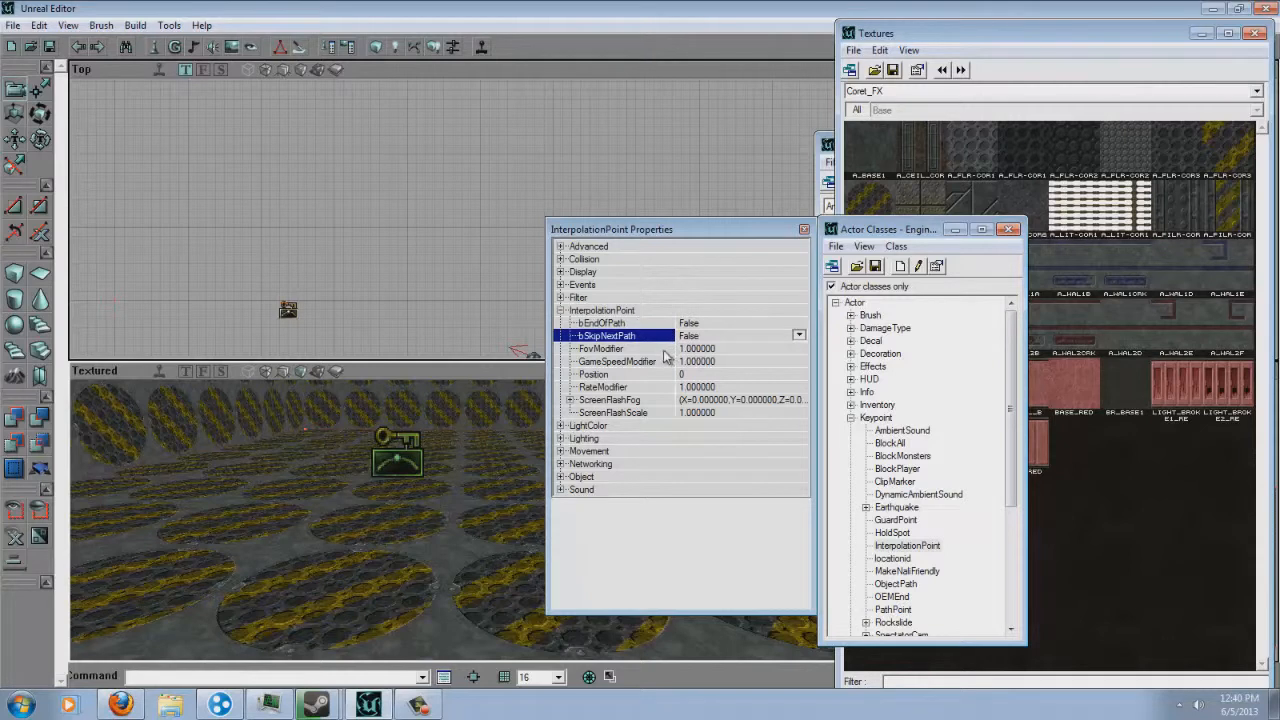
left_click(655, 349)
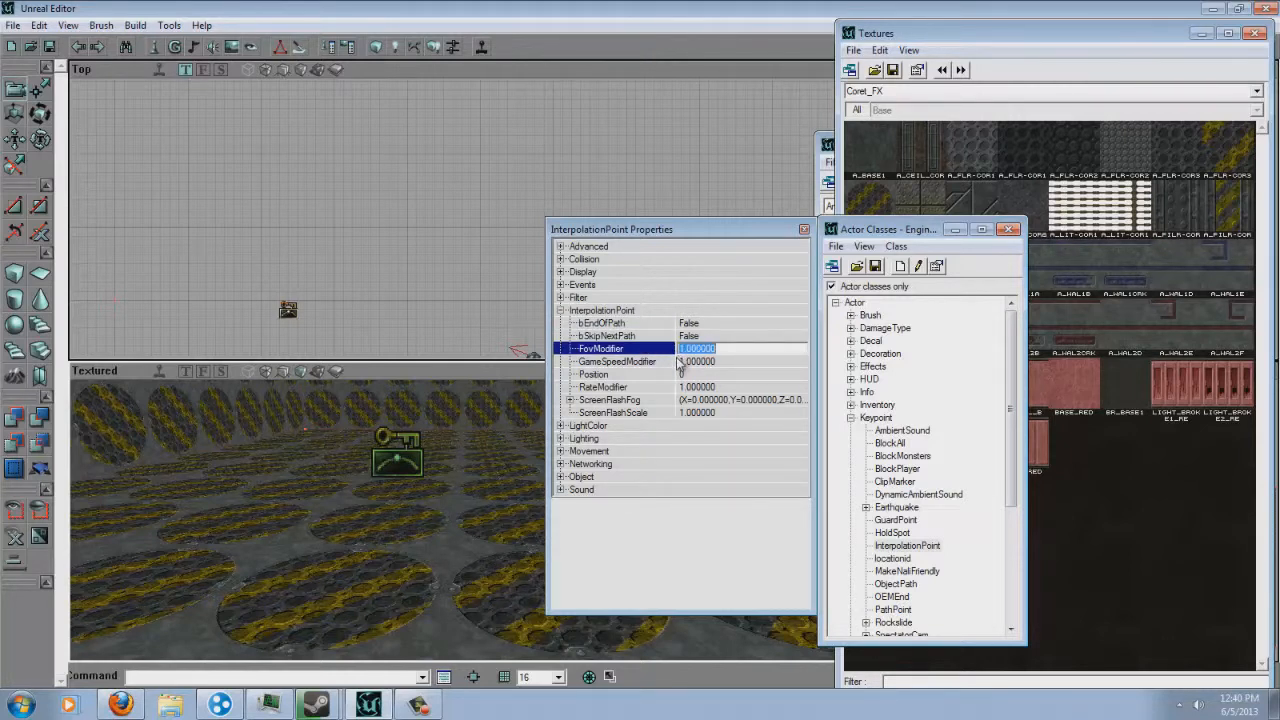
Open the viewport camera's Pawn properties, set FovAngle to 52 and view the effect in the textured view
left_click_drag(401, 334, 460, 222)
scroll(460, 222, "up", 3)
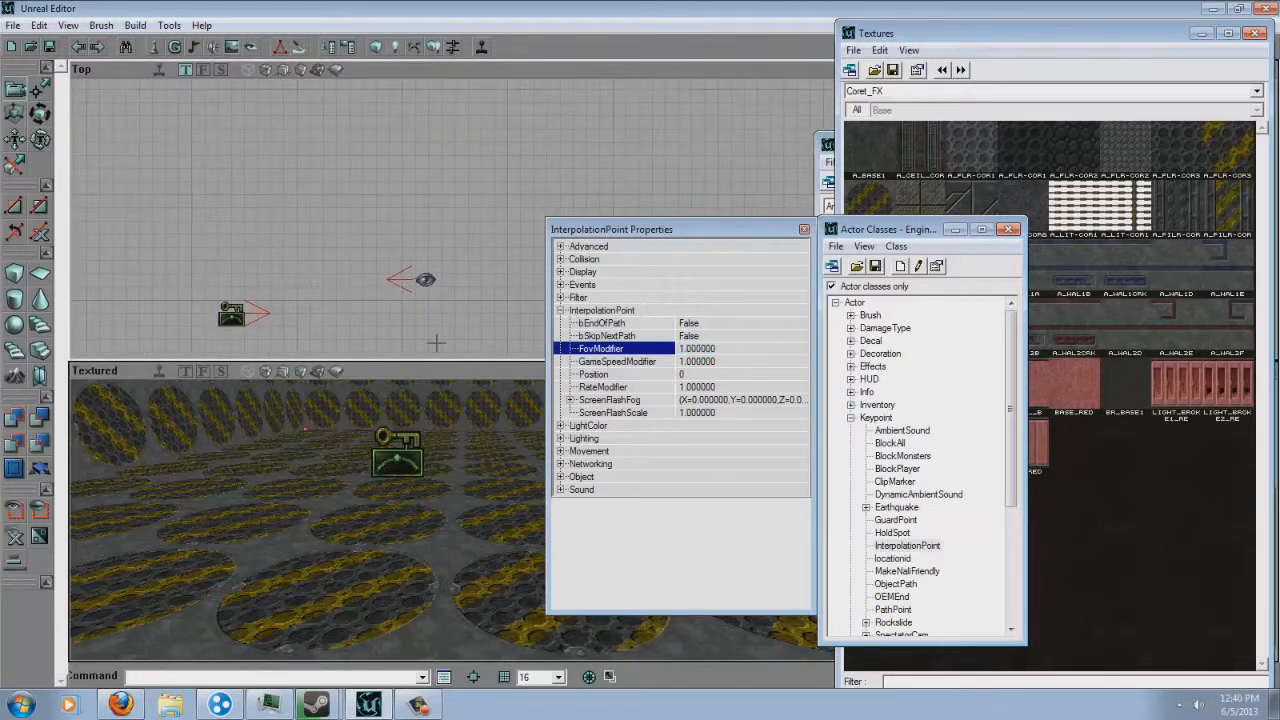
left_click(425, 279)
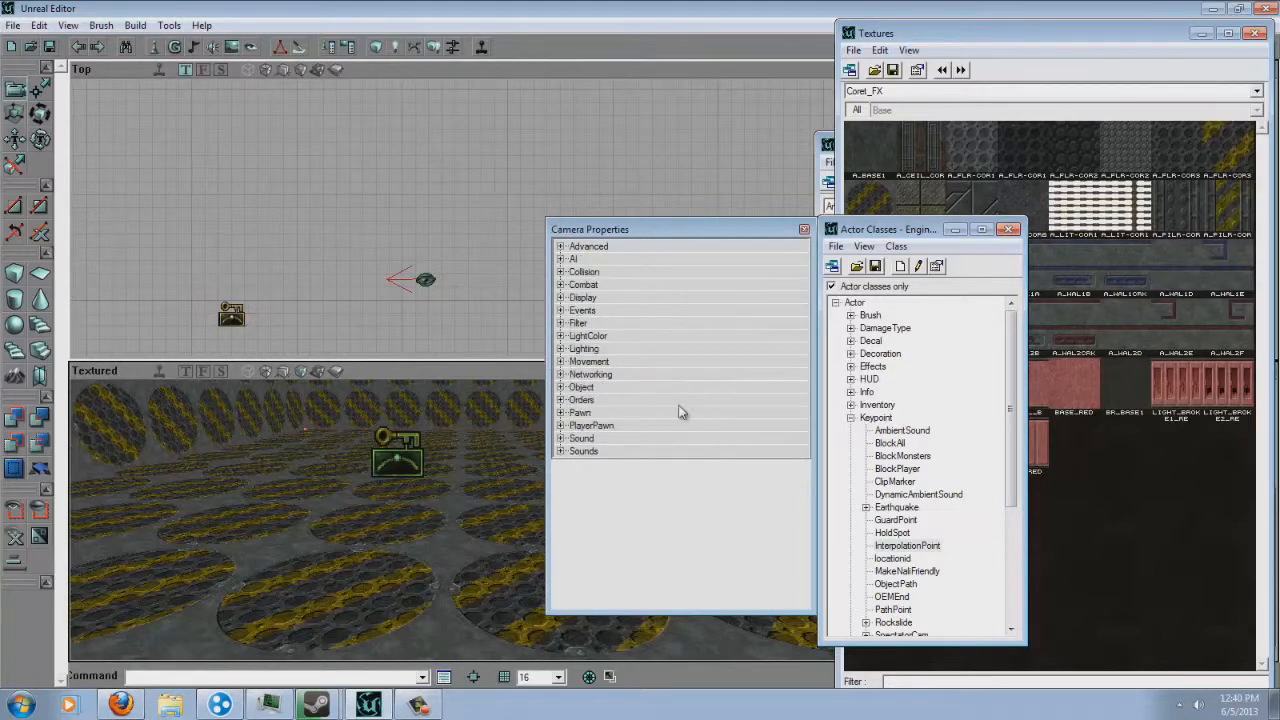
left_click(637, 414)
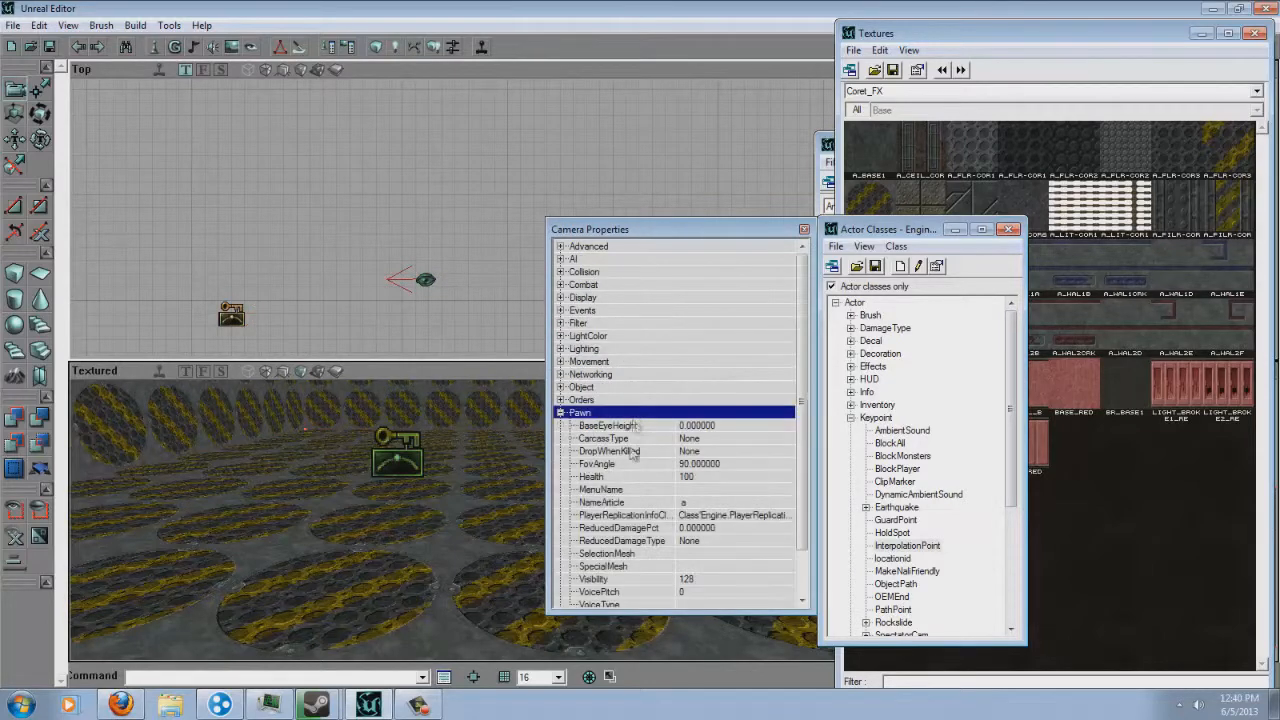
left_click(724, 465)
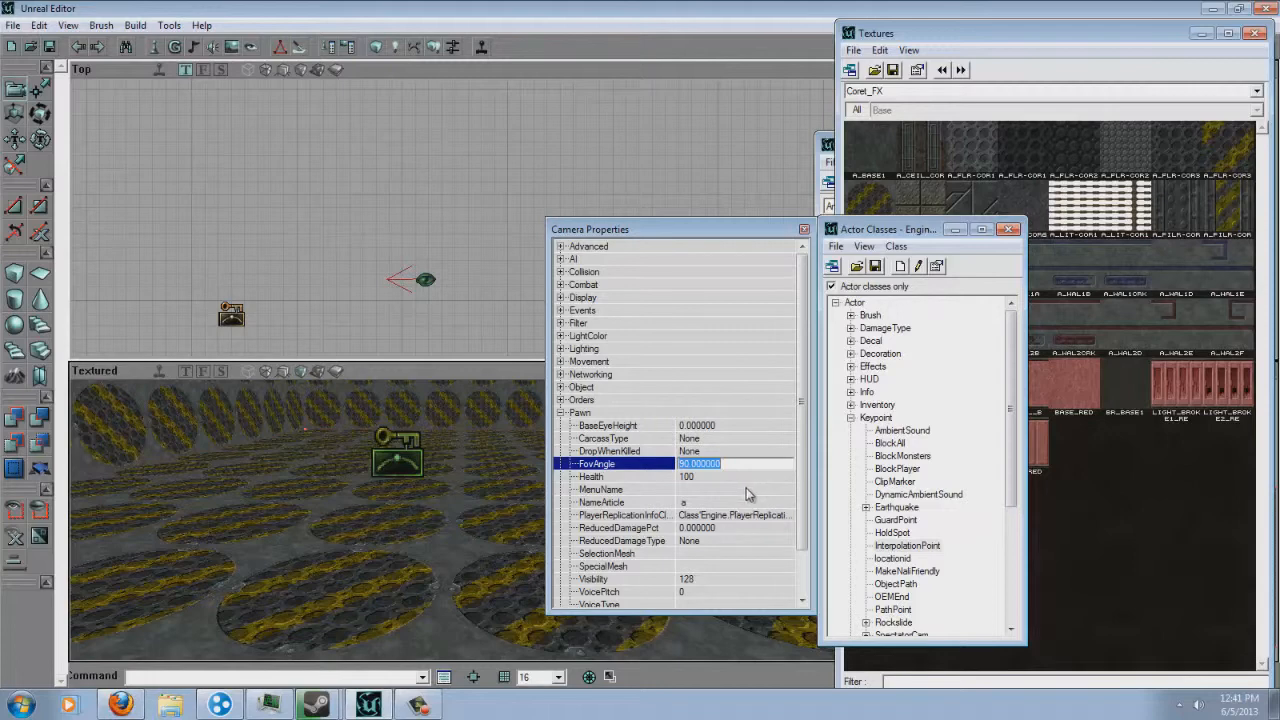
type("52")
key("Return")
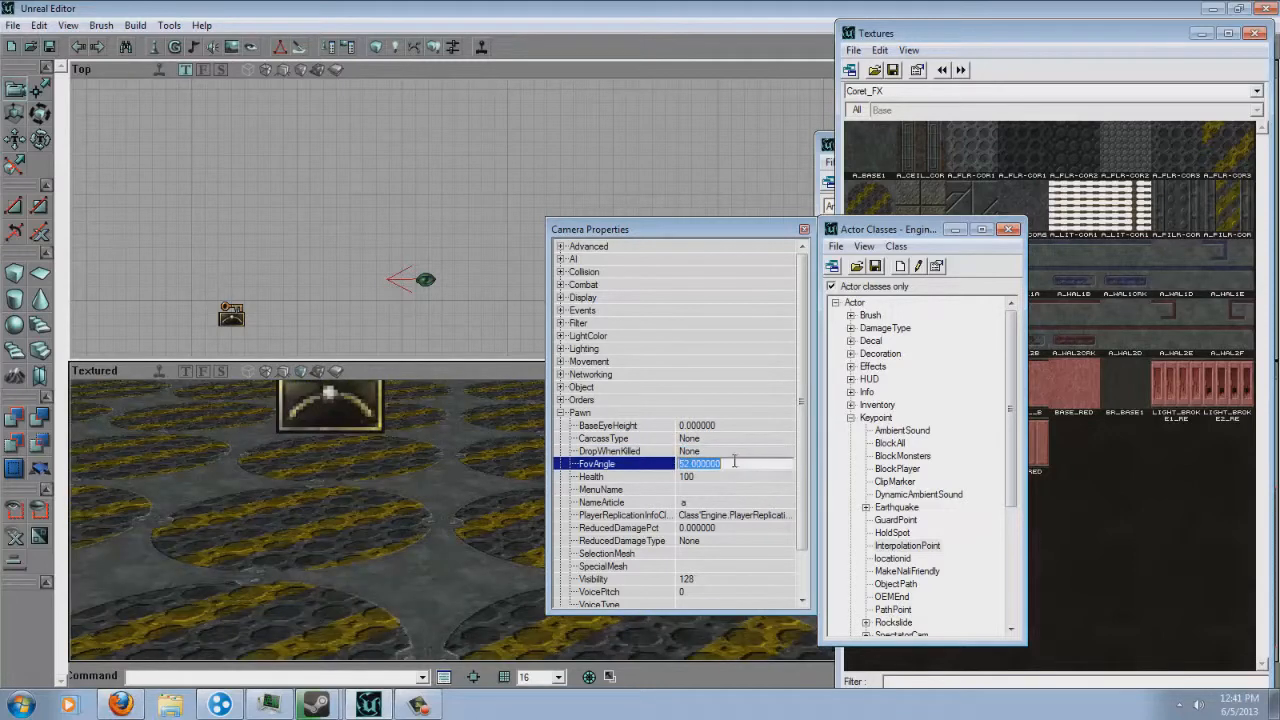
right_click_drag(409, 533, 460, 523)
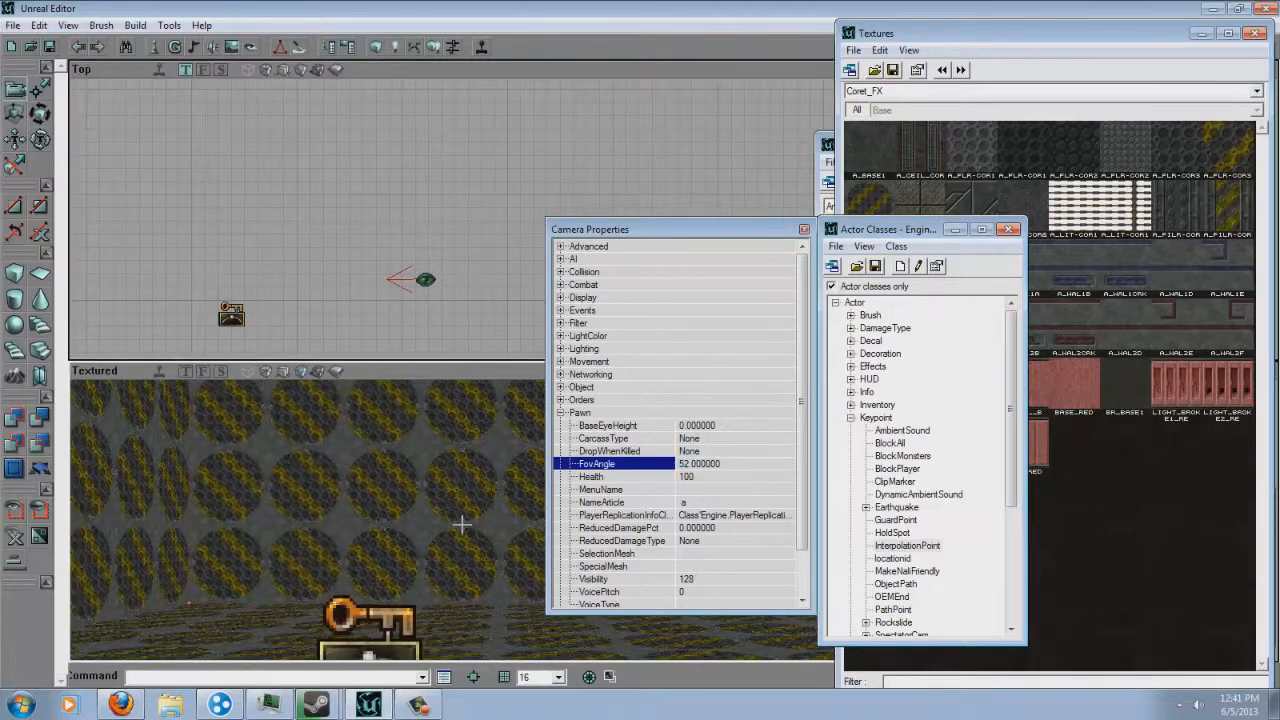
left_click_drag(460, 523, 462, 536)
Set the camera's FovAngle back to 90 and close its properties
left_click(721, 464)
type("90")
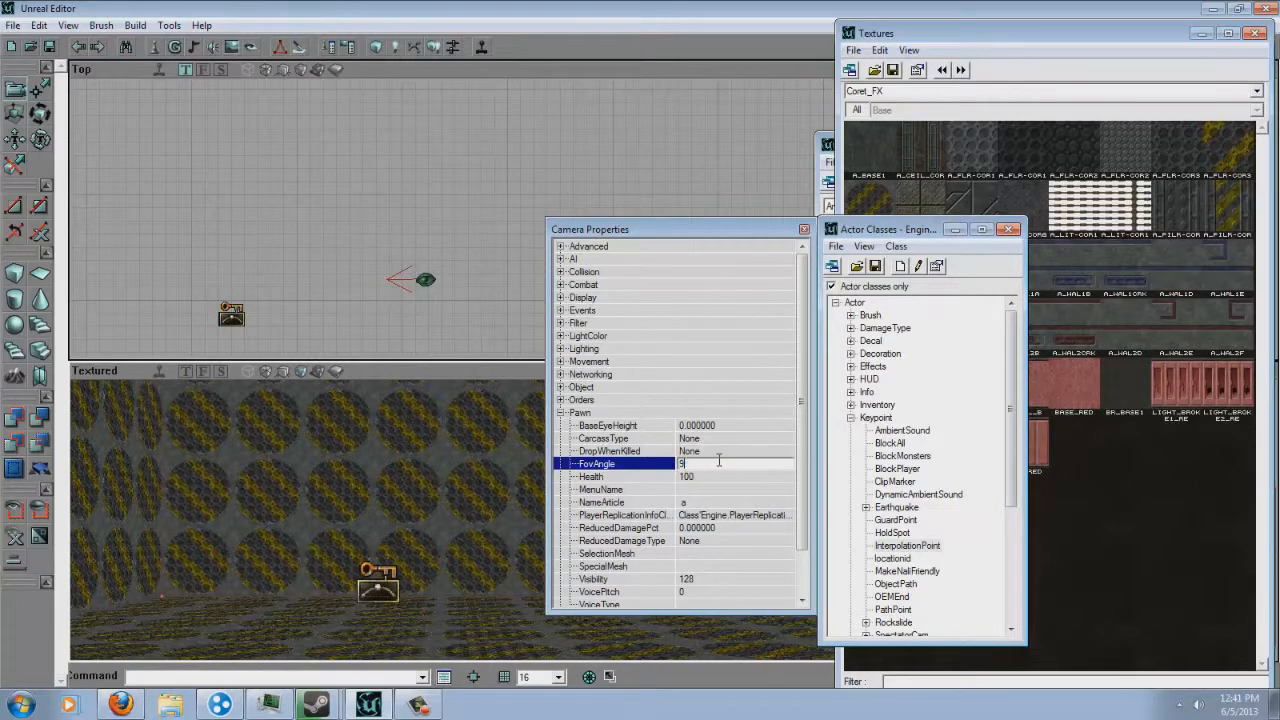
left_click(700, 438)
left_click(804, 230)
Reopen the InterpolationPoint's properties and examine its GameSpeedModifier setting
double_click(233, 315)
left_click(596, 310)
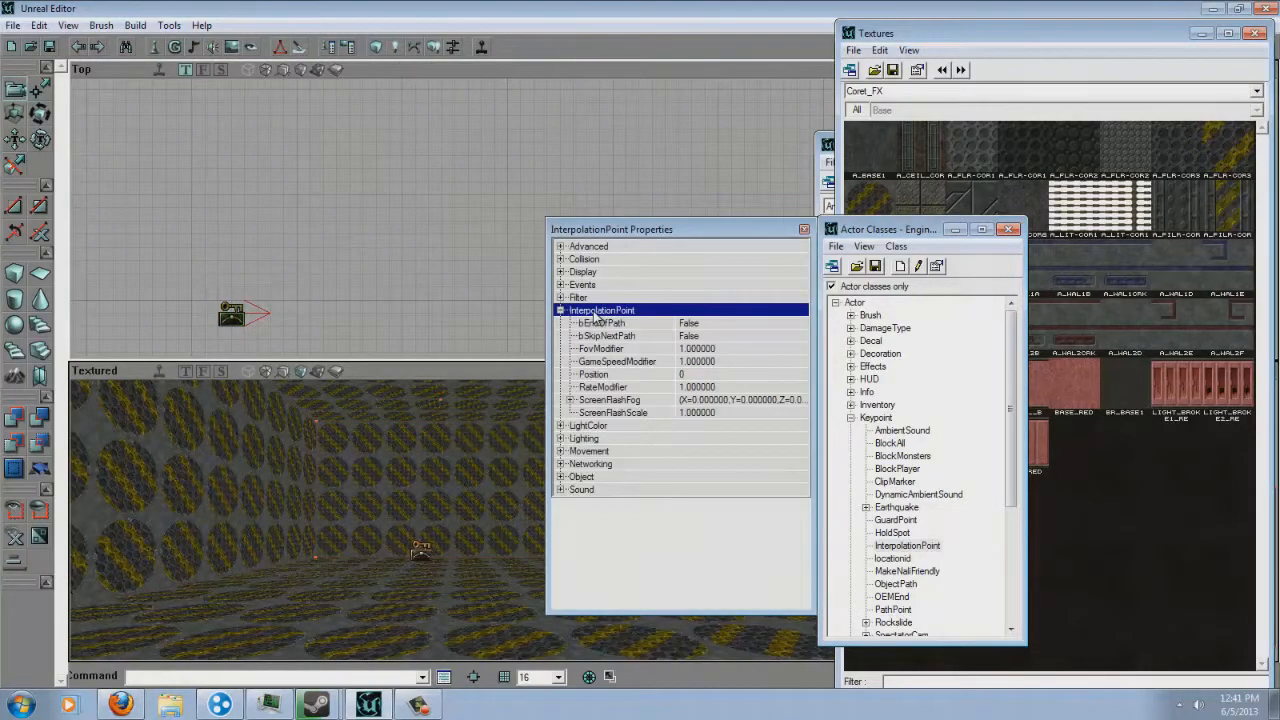
left_click(715, 362)
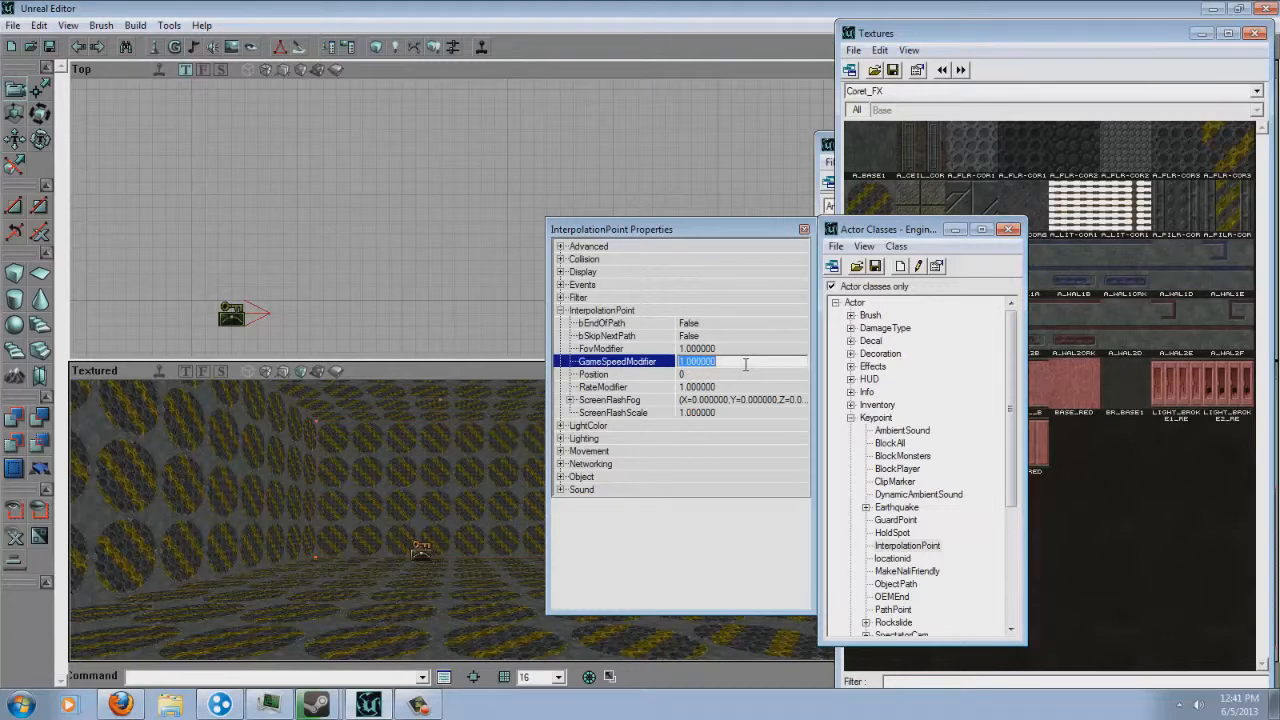
right_click_drag(394, 532, 471, 506)
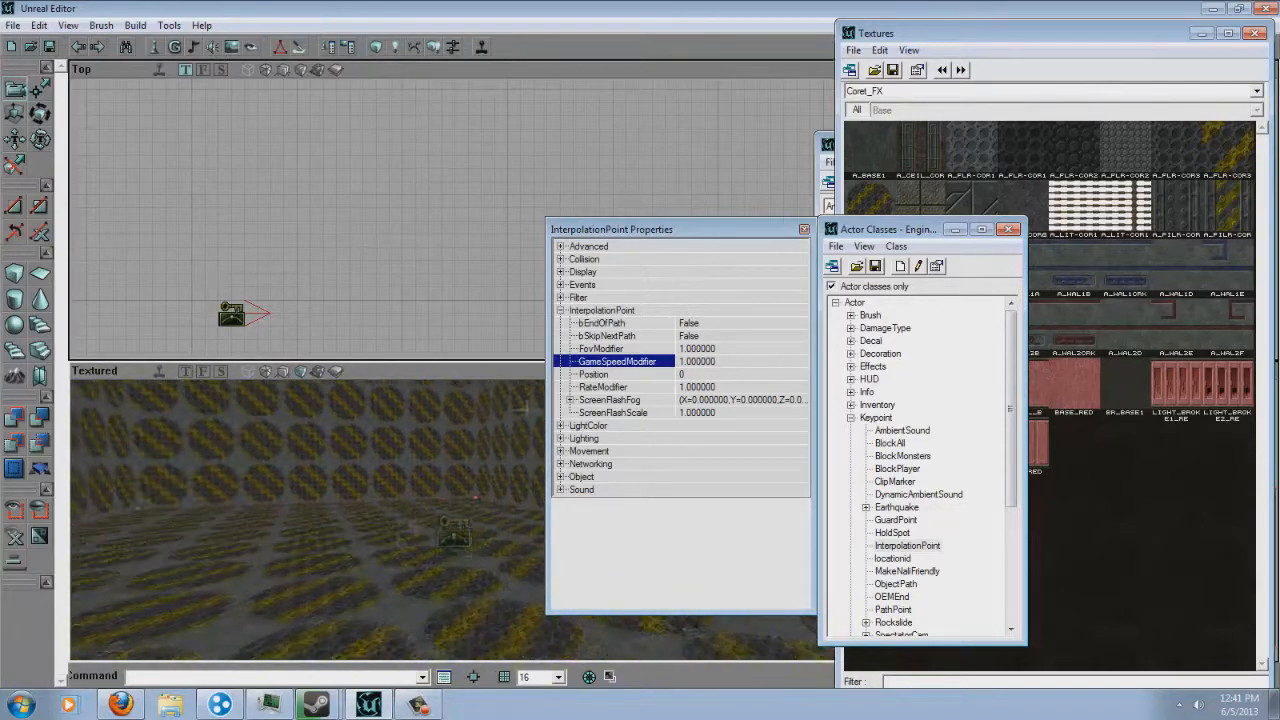
left_click(732, 362)
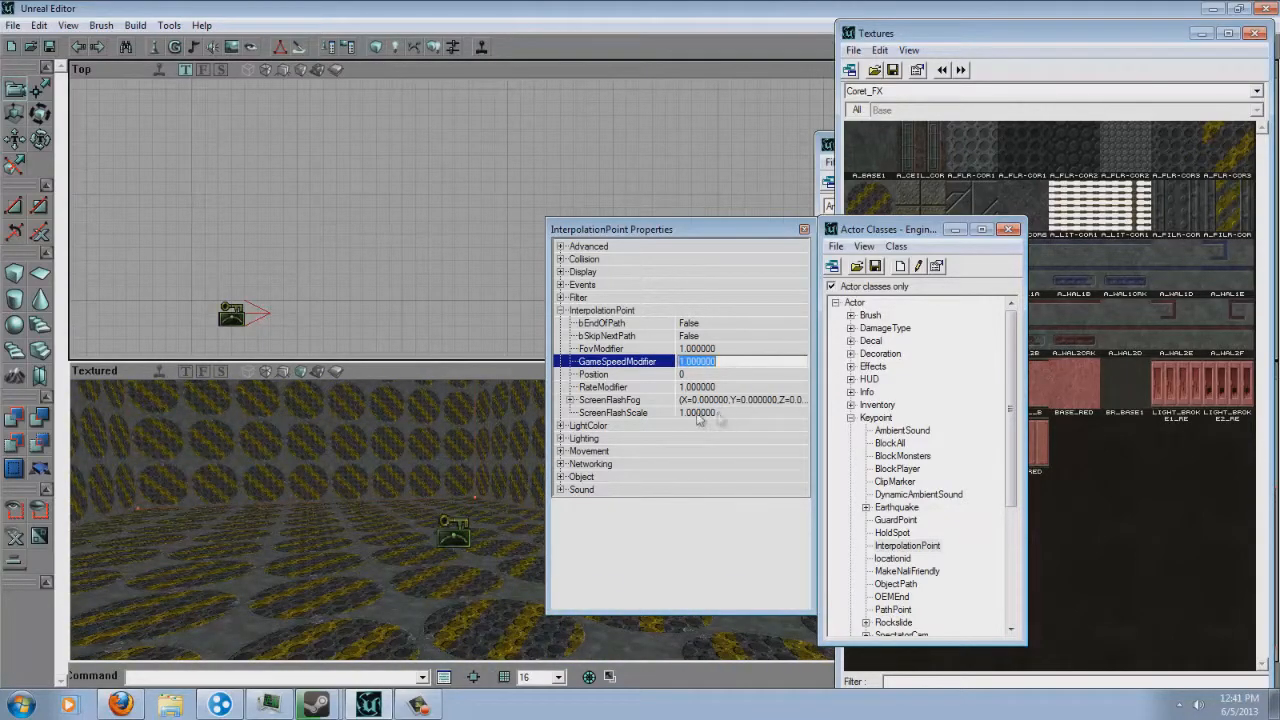
right_click_drag(390, 520, 489, 553)
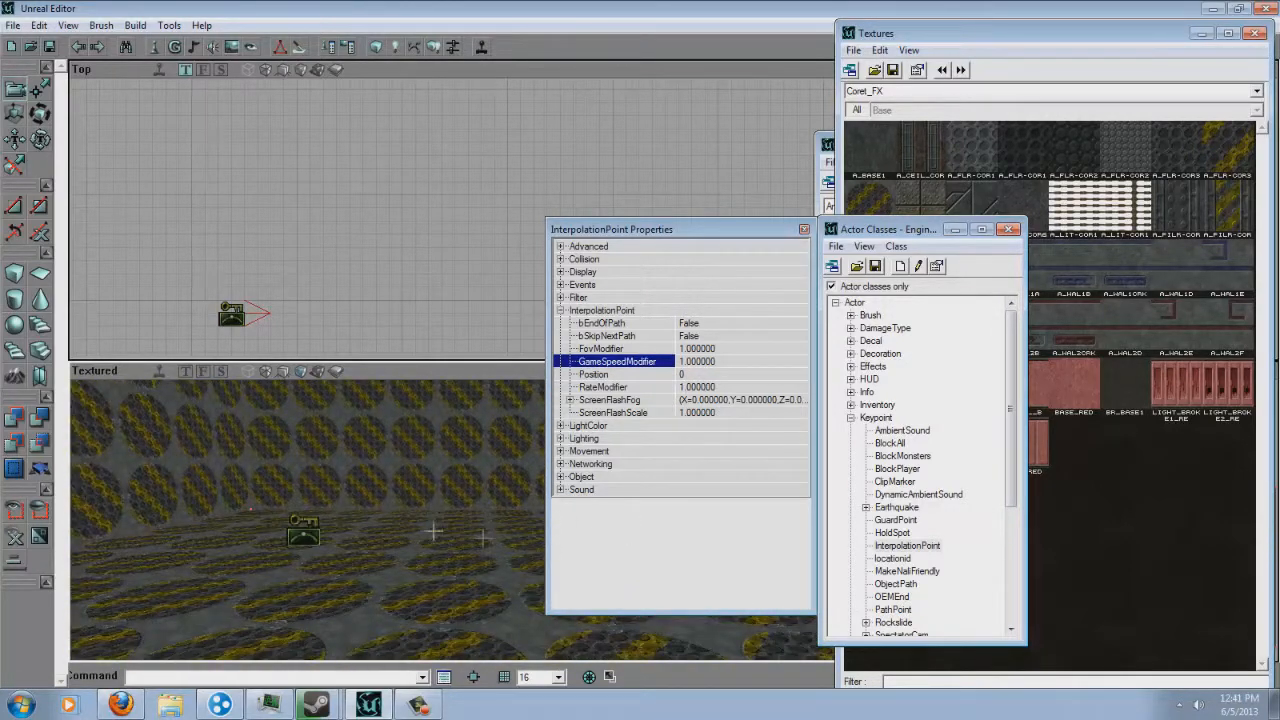
right_click_drag(548, 518, 462, 518)
left_click(730, 361)
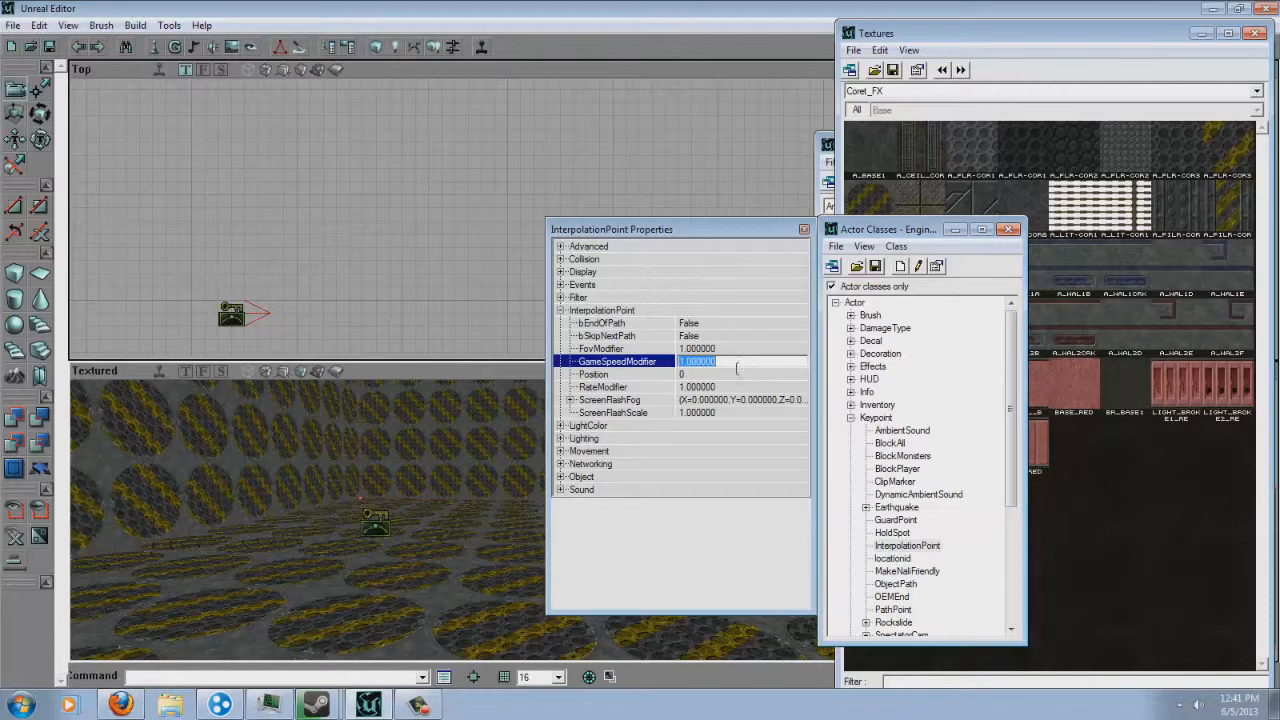
Examine the InterpolationPoint's Position setting alongside the actor's placement in the room
left_click(708, 377)
mouse_move(463, 515)
left_mouse_down()
mouse_move(455, 527)
mouse_move(456, 505)
left_mouse_up()
left_click(708, 376)
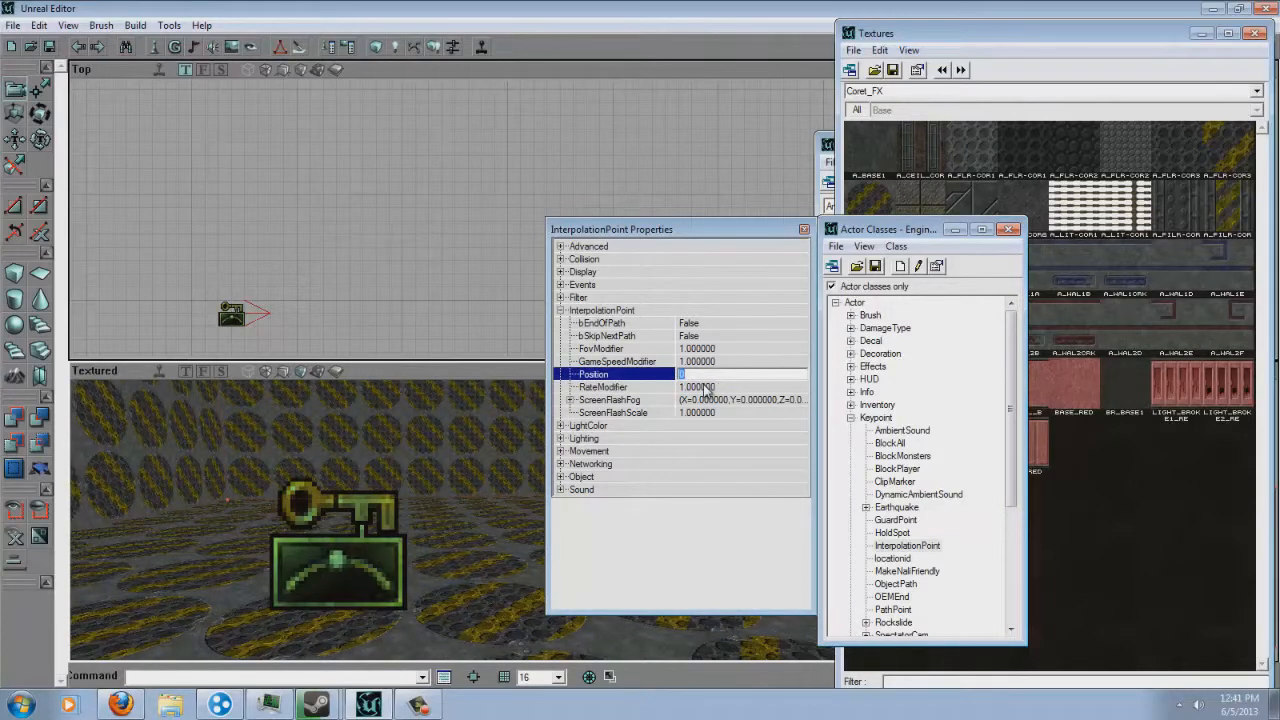
left_click_drag(461, 218, 461, 218)
left_click_drag(286, 420, 309, 543)
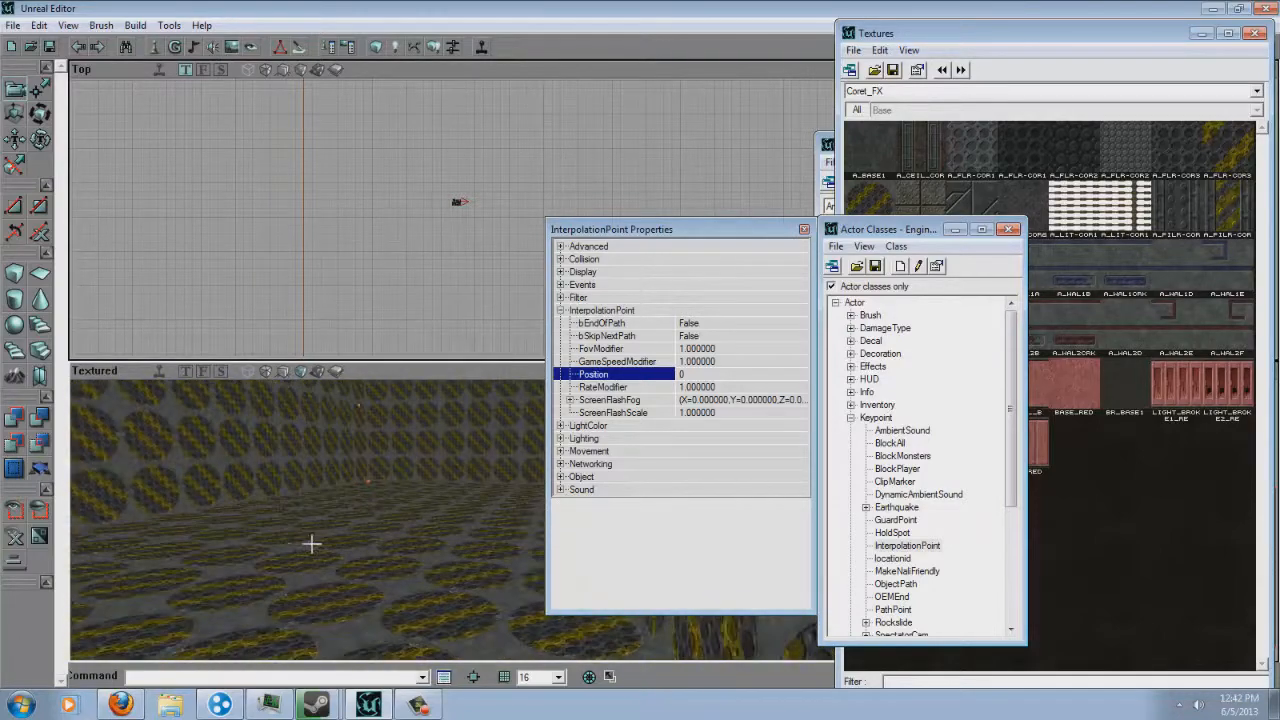
left_click_drag(463, 517, 366, 526)
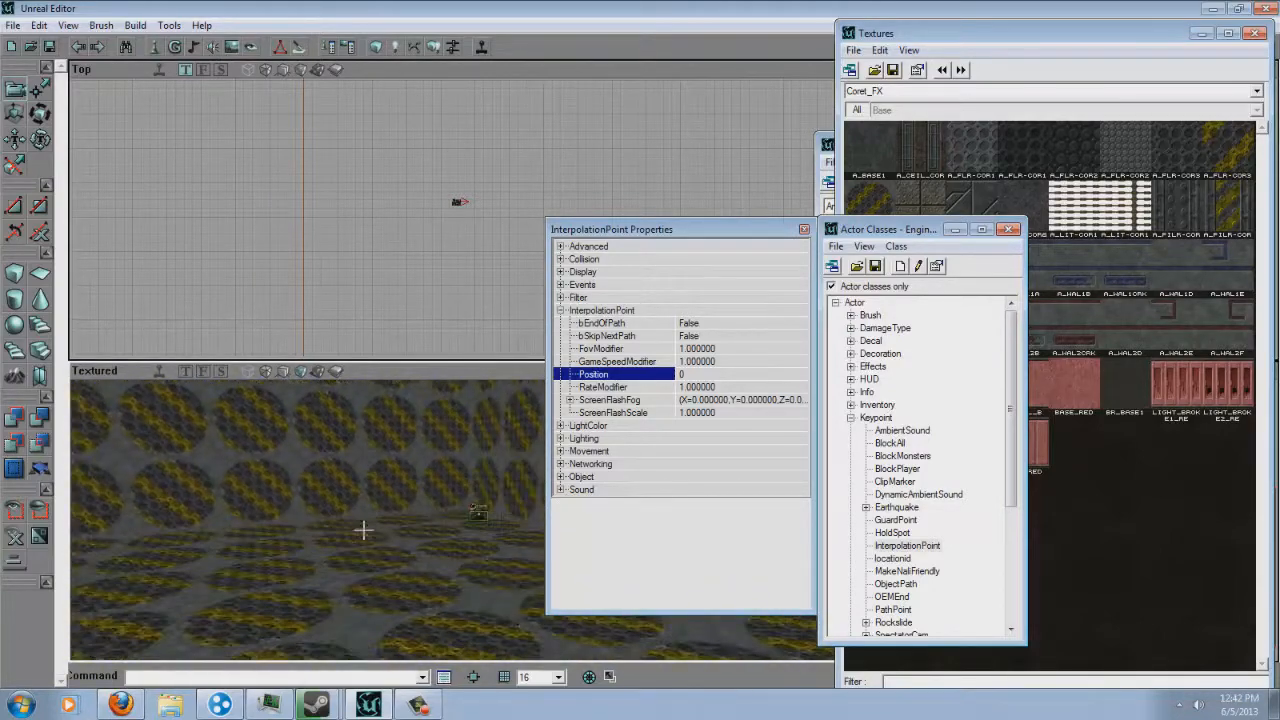
left_click(692, 374)
left_click_drag(385, 295, 447, 190)
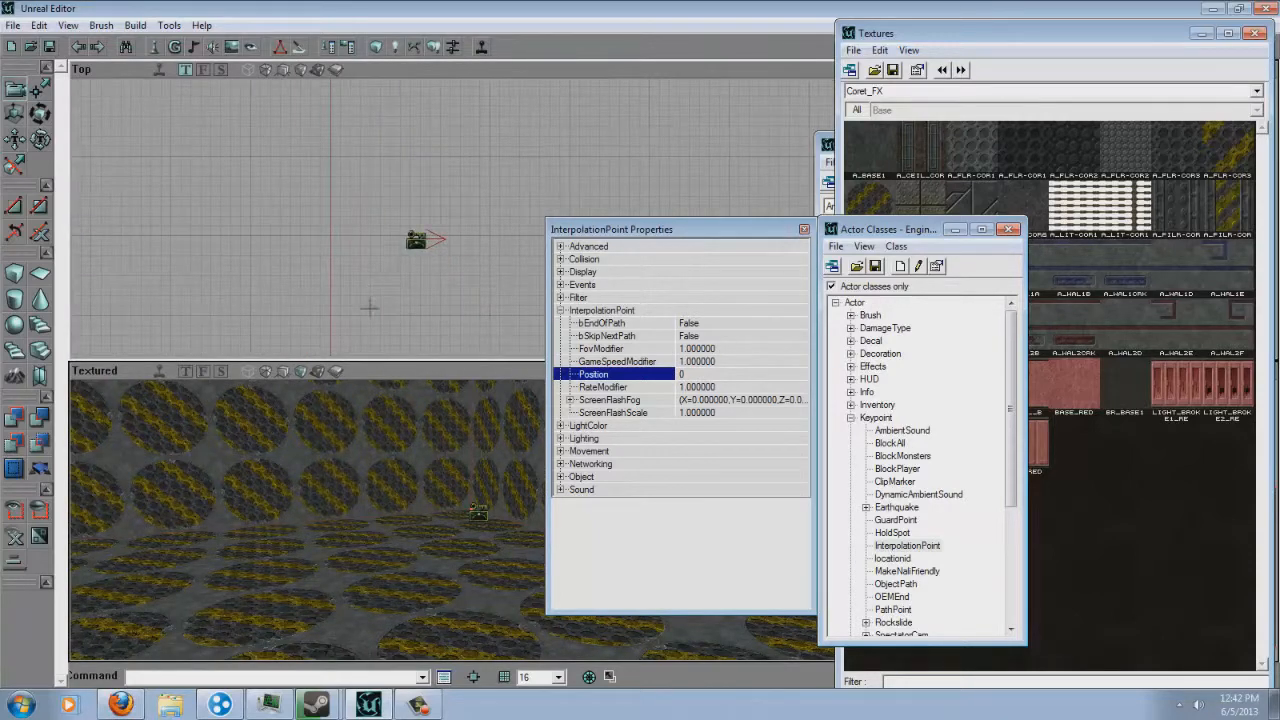
Examine the InterpolationPoint's RateModifier setting
left_click(706, 387)
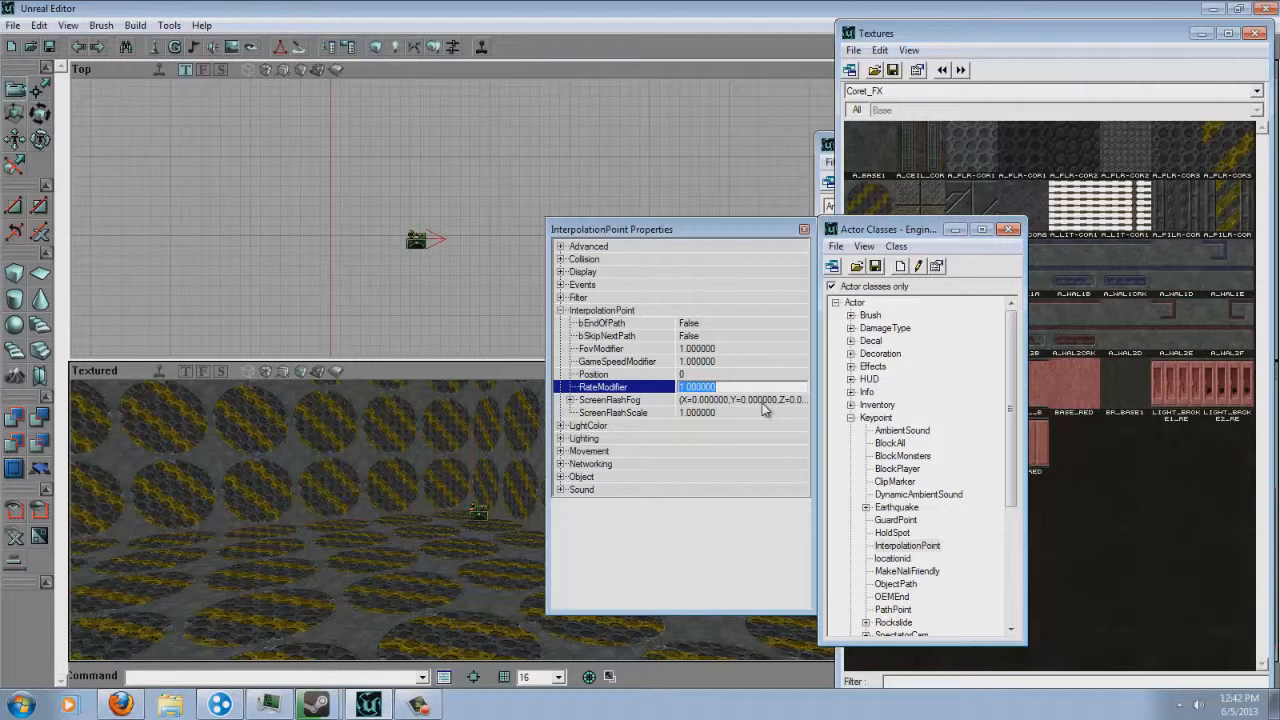
key("Down")
key("Up")
key("Up")
key("Down")
scroll(460, 217, "up", 3)
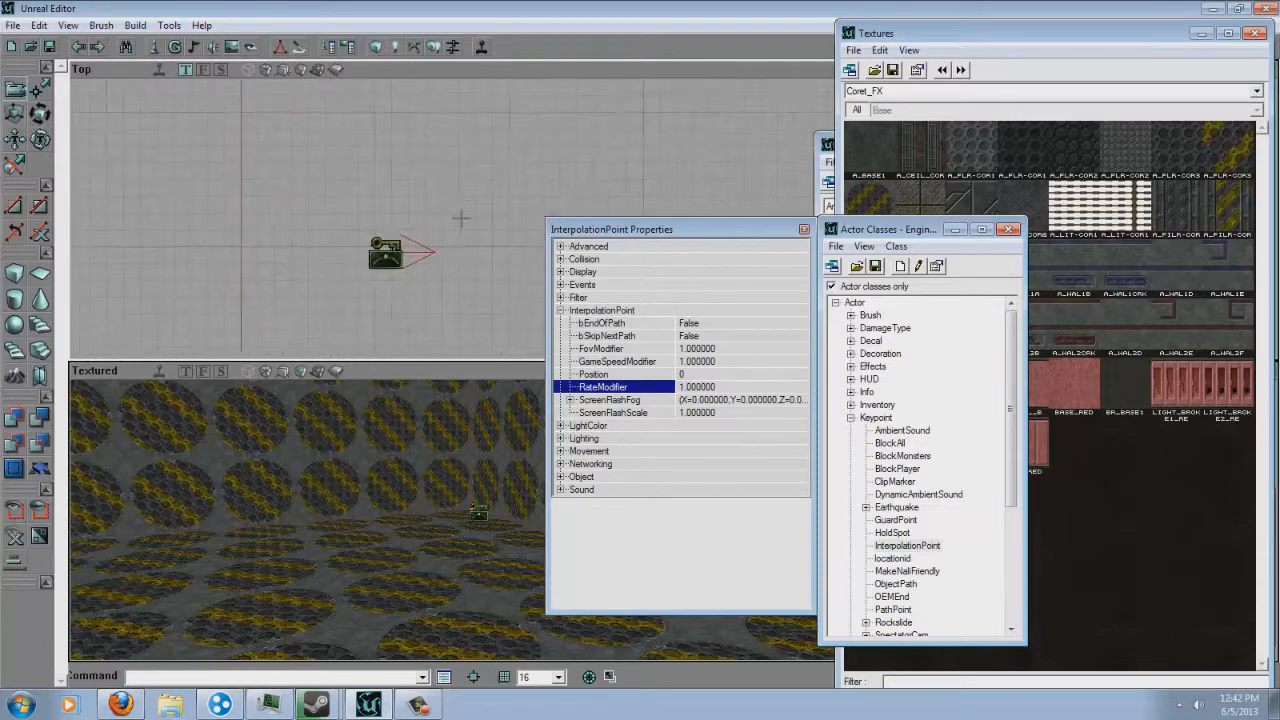
Examine the X, Y and Z components of ScreenFlashFog and the ScreenFlashScale setting
double_click(606, 400)
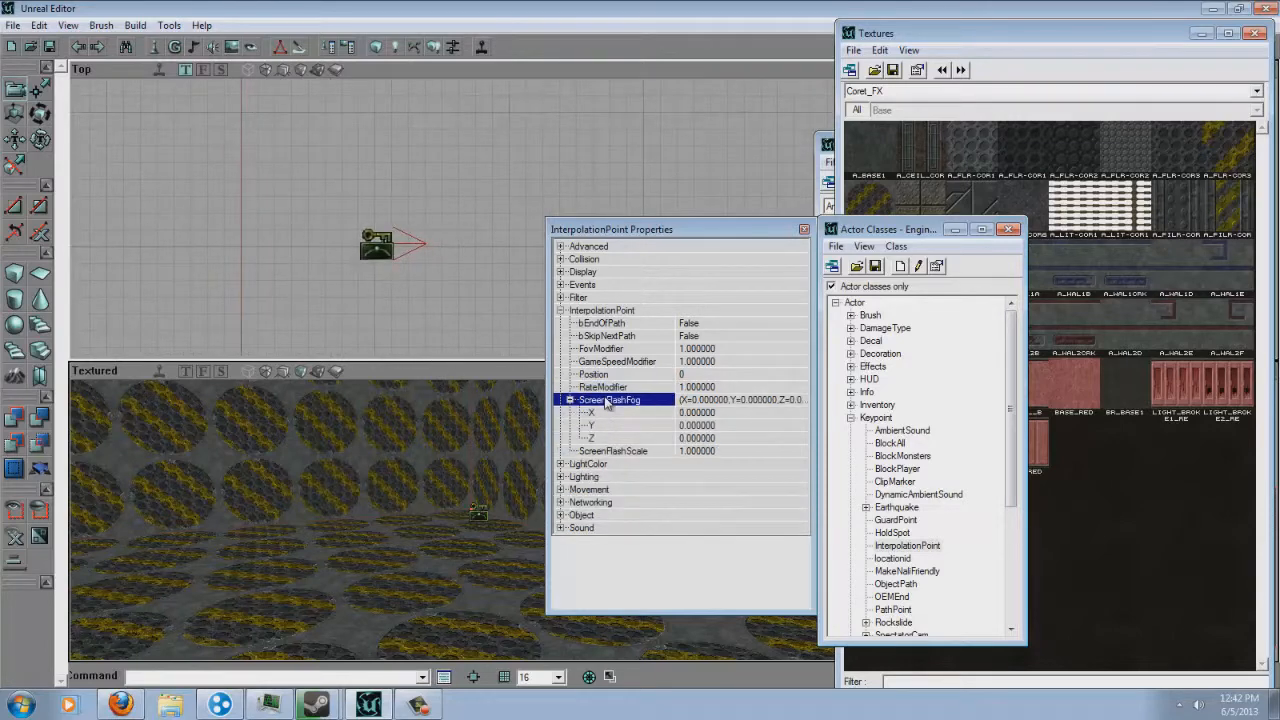
double_click(606, 400)
left_click(613, 424)
left_click(618, 414)
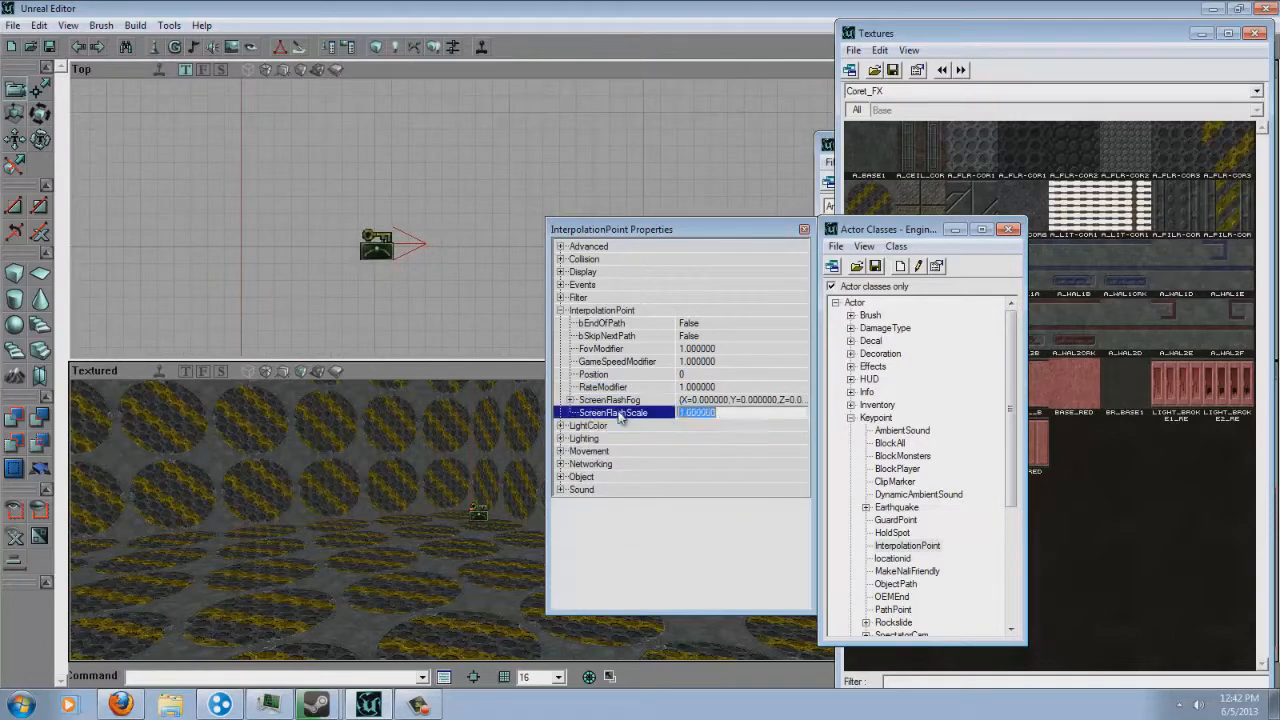
double_click(700, 400)
left_click(724, 450)
left_click(726, 418)
left_click(724, 427)
left_click(725, 440)
left_click(713, 416)
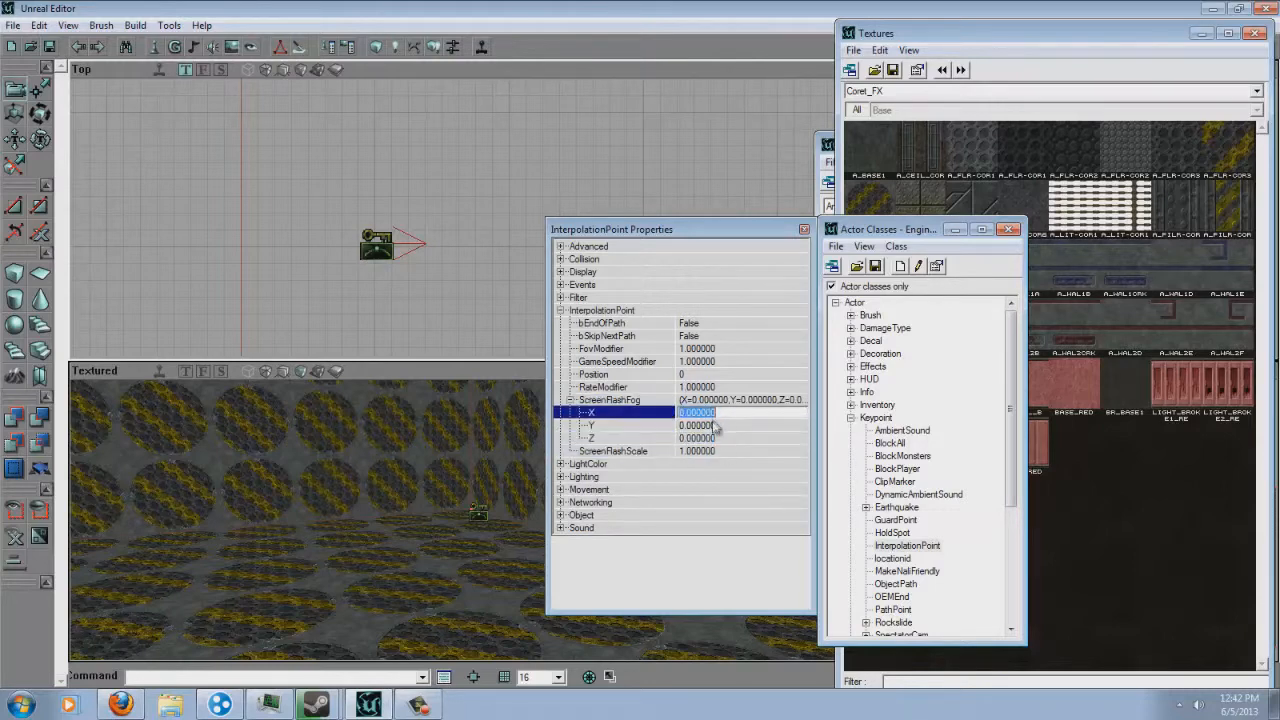
double_click(633, 402)
right_click_drag(463, 515, 521, 530)
left_click_drag(522, 530, 310, 614)
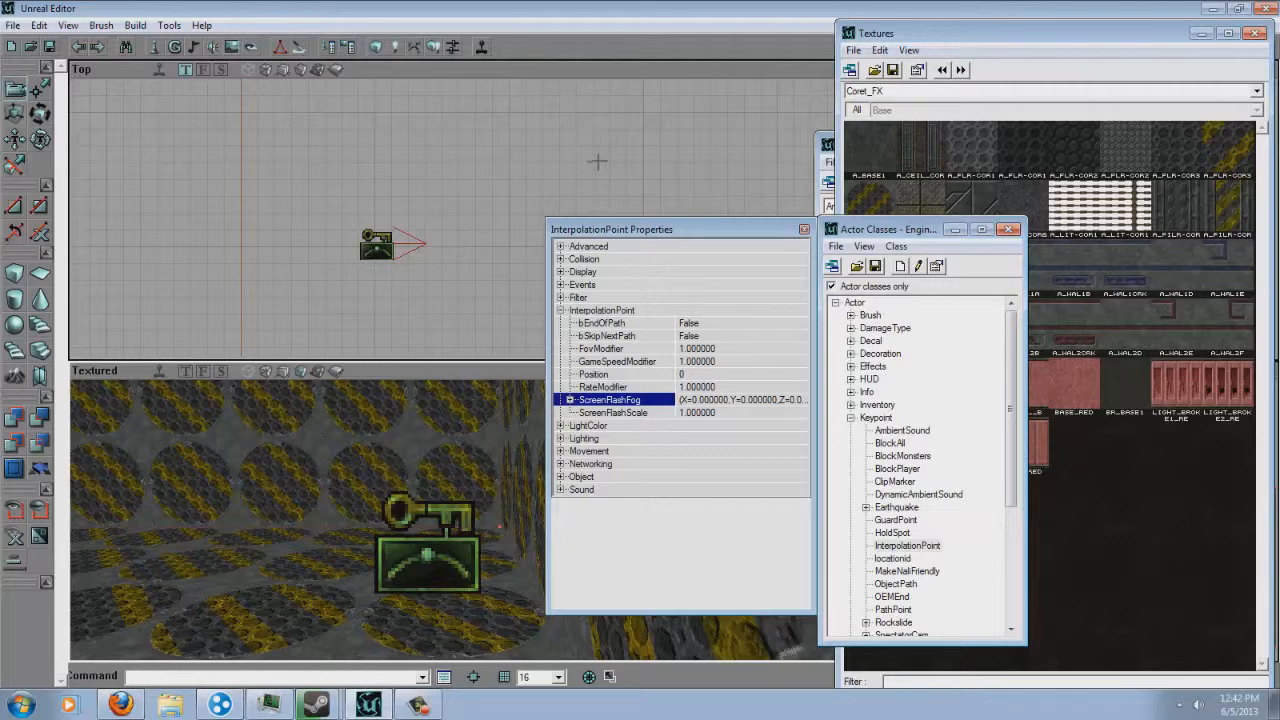
left_click(418, 705)
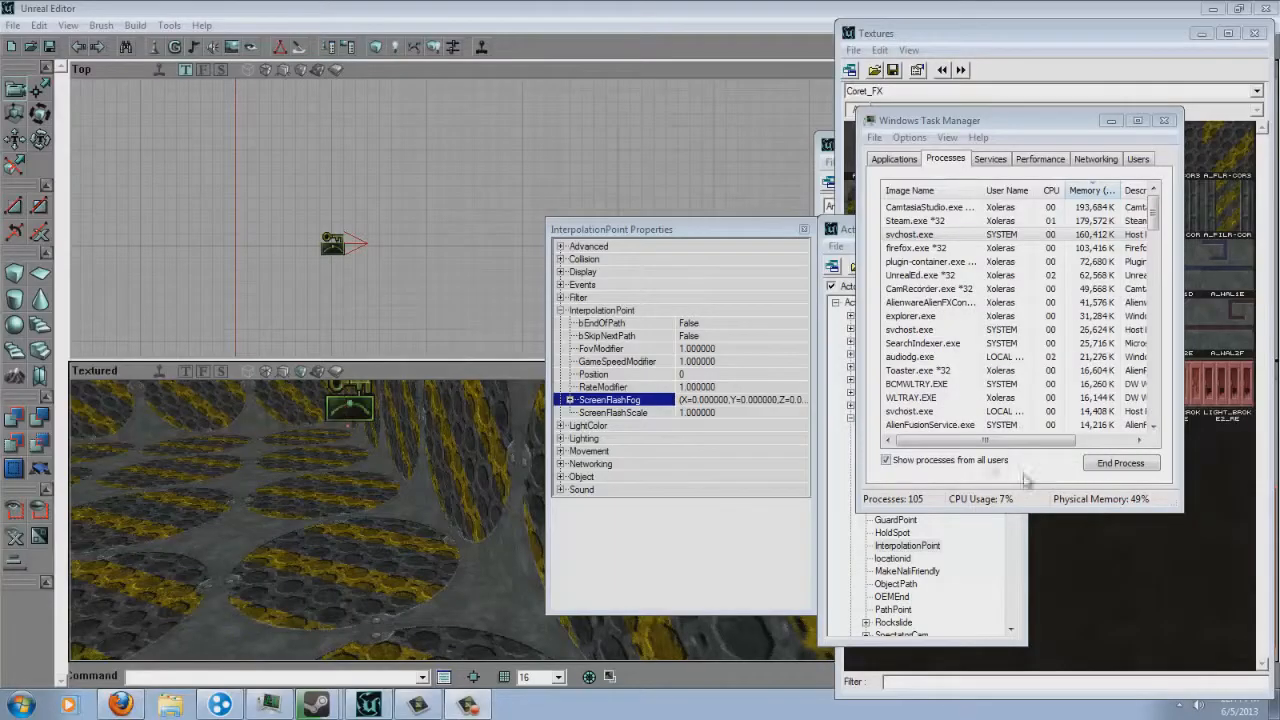
left_click_drag(462, 547, 460, 510)
left_click_drag(394, 238, 423, 215)
left_click_drag(471, 458, 463, 512)
left_click_drag(472, 232, 560, 215)
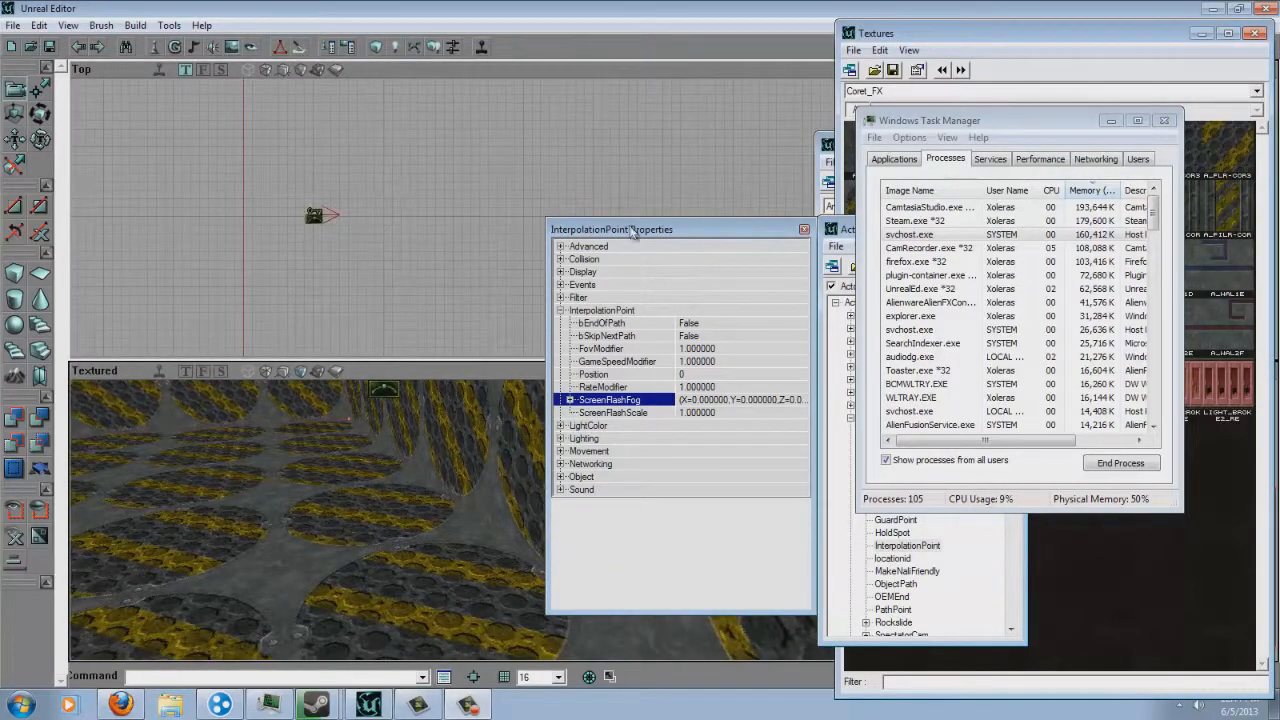
Move the InterpolationPoint Properties window aside to uncover more of the Top and Textured viewports
left_click_drag(634, 230, 814, 275)
mouse_move(441, 200)
left_mouse_down()
mouse_move(460, 217)
mouse_move(366, 208)
mouse_move(458, 222)
mouse_move(456, 184)
left_mouse_up()
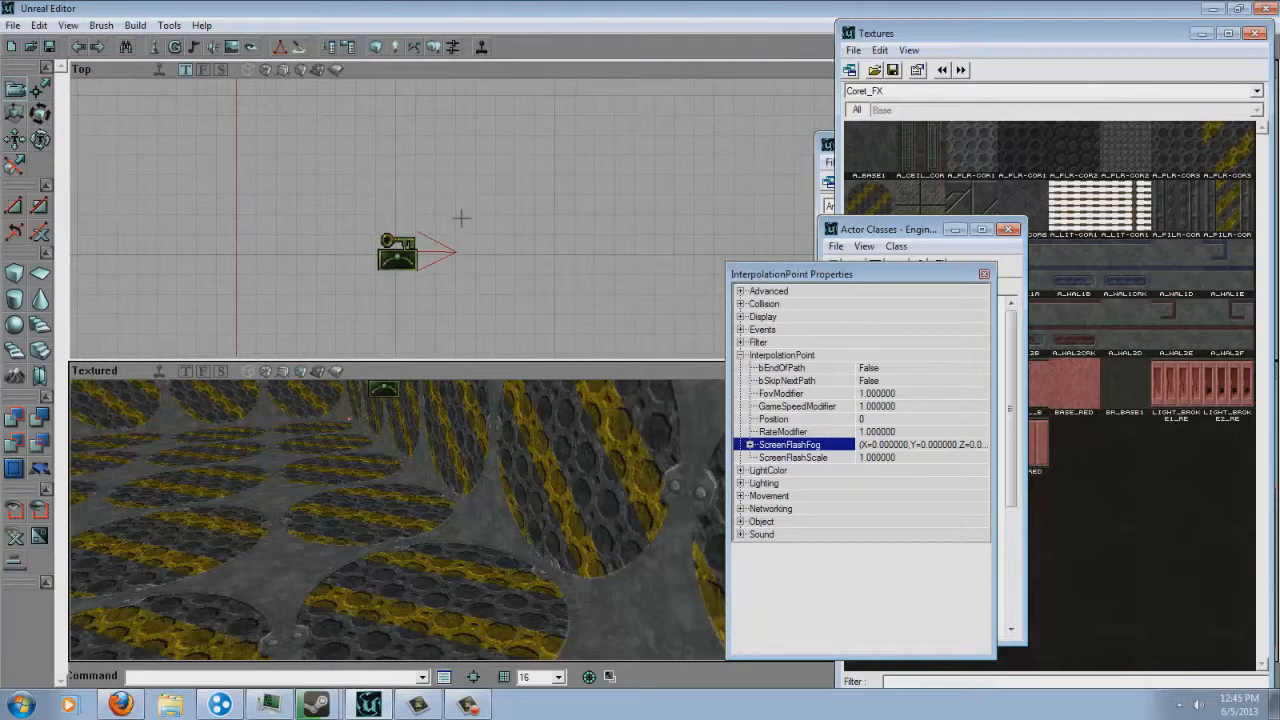
Try turning the InterpolationPoint diagonally in the Top view and look into the room along its direction
left_click_drag(534, 465, 455, 518)
left_click_drag(472, 226, 489, 226)
right_click_drag(489, 226, 457, 217, "ctrl")
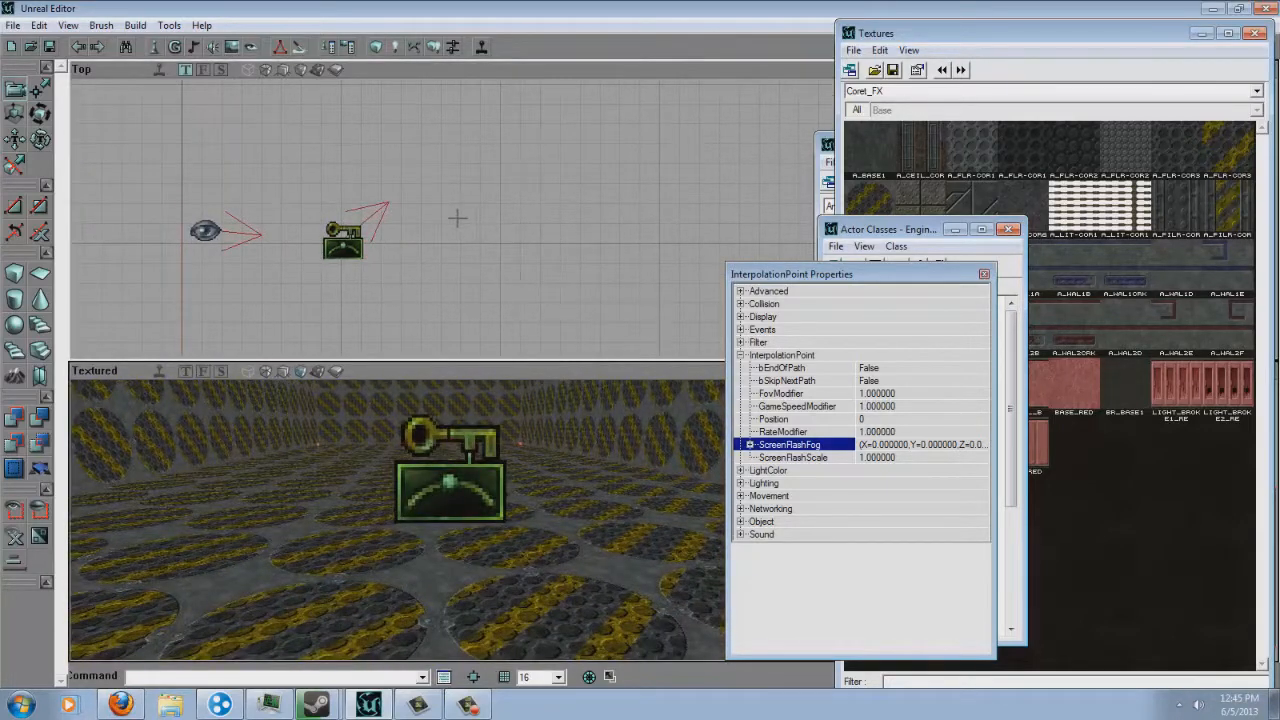
left_click_drag(460, 505, 459, 512)
left_click_drag(460, 220, 460, 206)
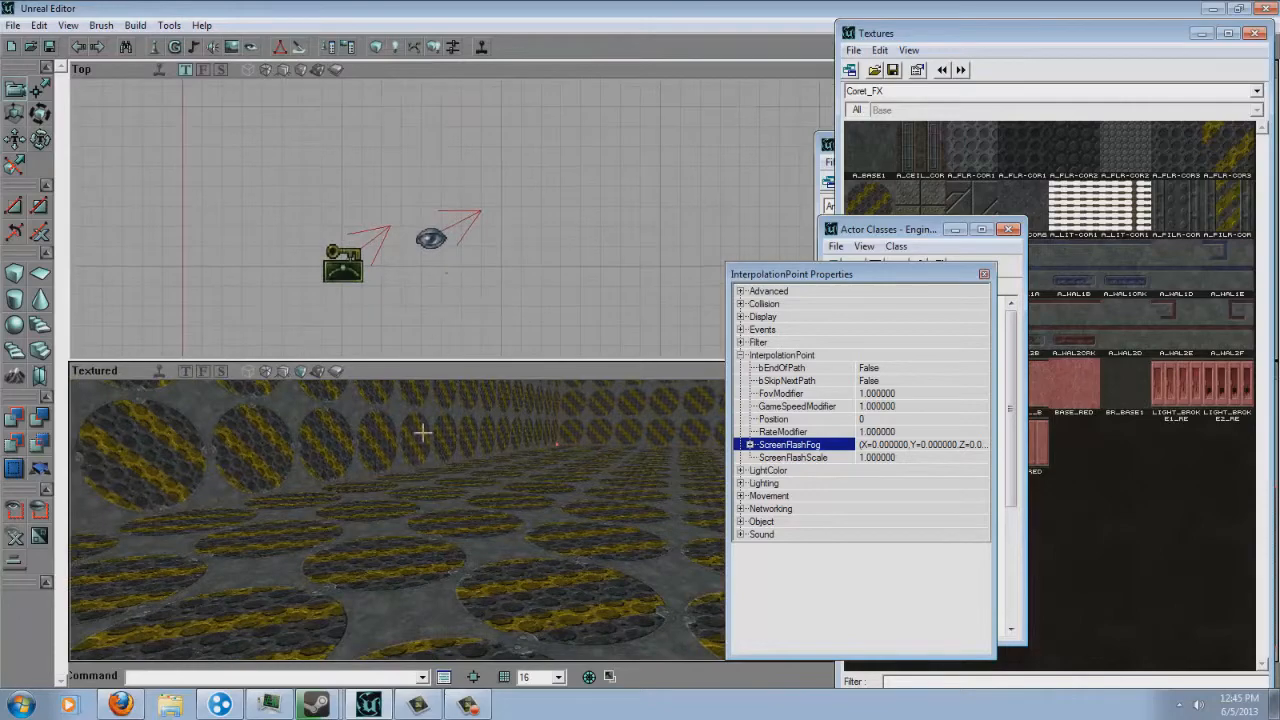
Turn the InterpolationPoint back so its direction arrow runs straight along the room in the Top view
left_click_drag(450, 502, 451, 507)
left_click_drag(356, 192, 329, 162)
right_click_drag(356, 192, 461, 217, "ctrl")
scroll(461, 217, "up", 3)
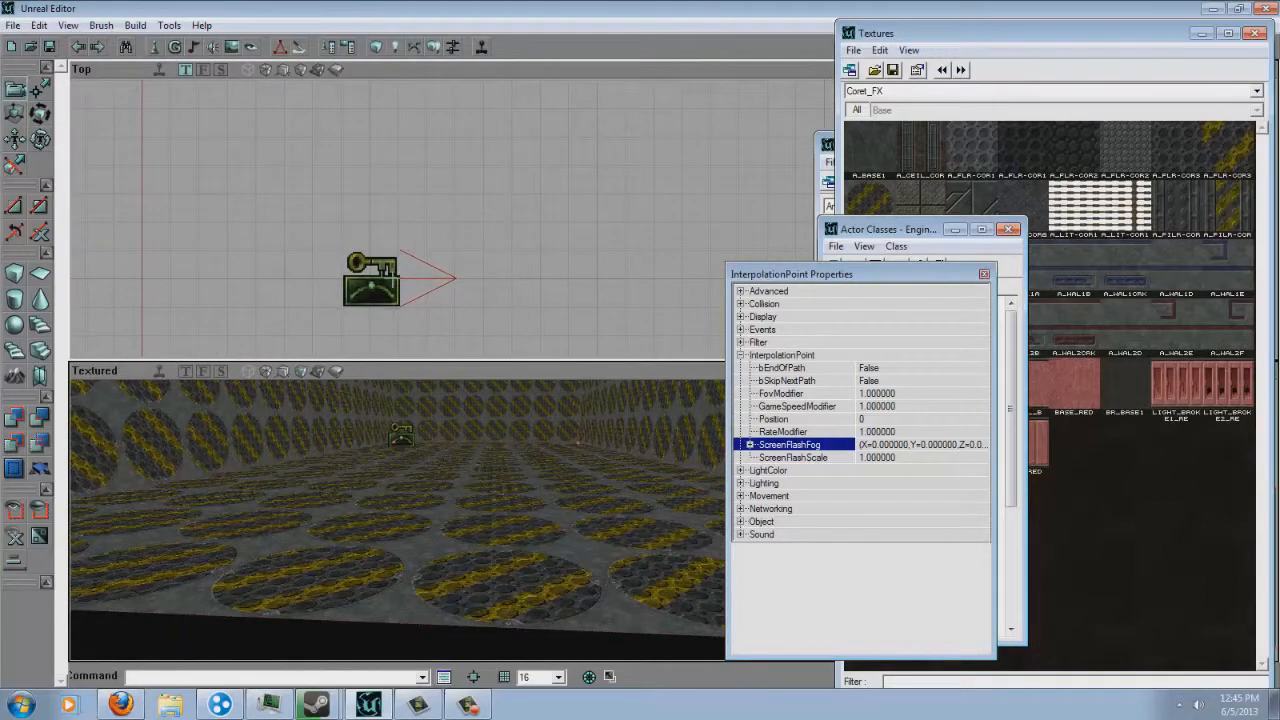
Add a second InterpolationPoint on the floor ahead of the first and line it up in the Top view
right_click_drag(461, 514, 457, 520)
left_click_drag(457, 520, 461, 517)
right_click(461, 519)
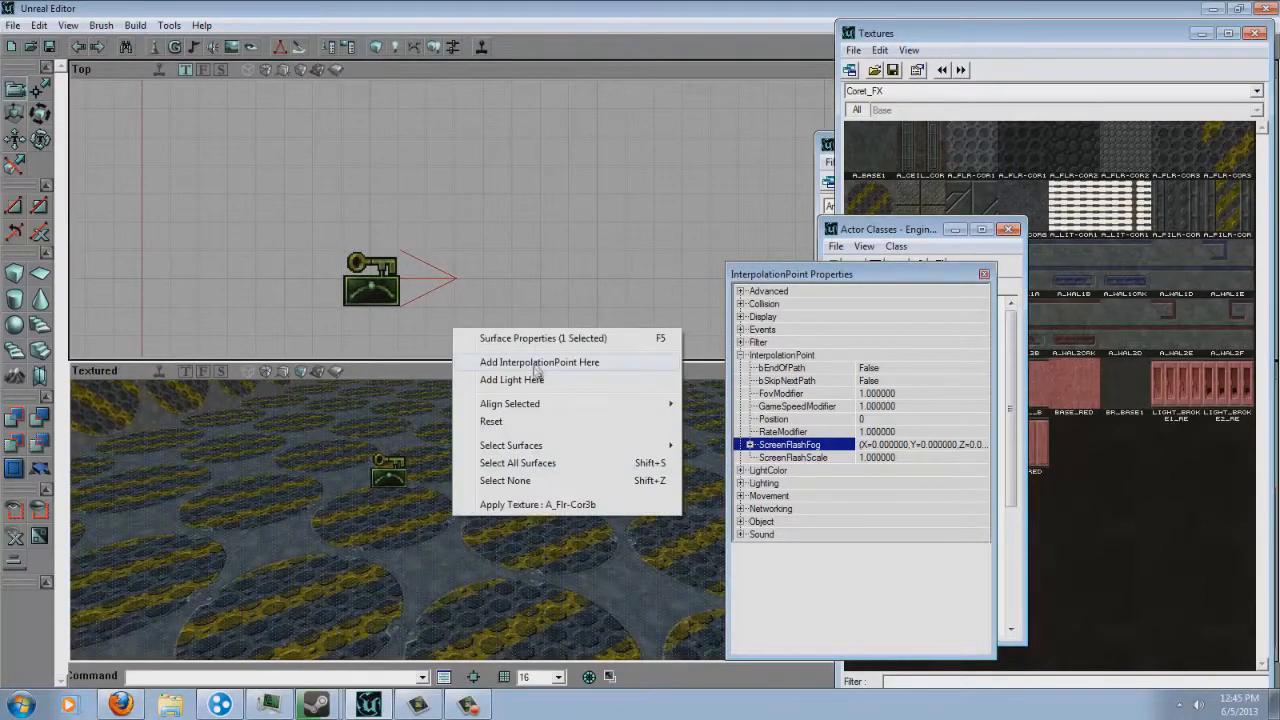
left_click(535, 370)
left_click_drag(463, 540, 463, 515)
left_click(451, 537)
right_click_drag(460, 518, 485, 510)
scroll(461, 216, "down", 5)
scroll(461, 216, "up", 3)
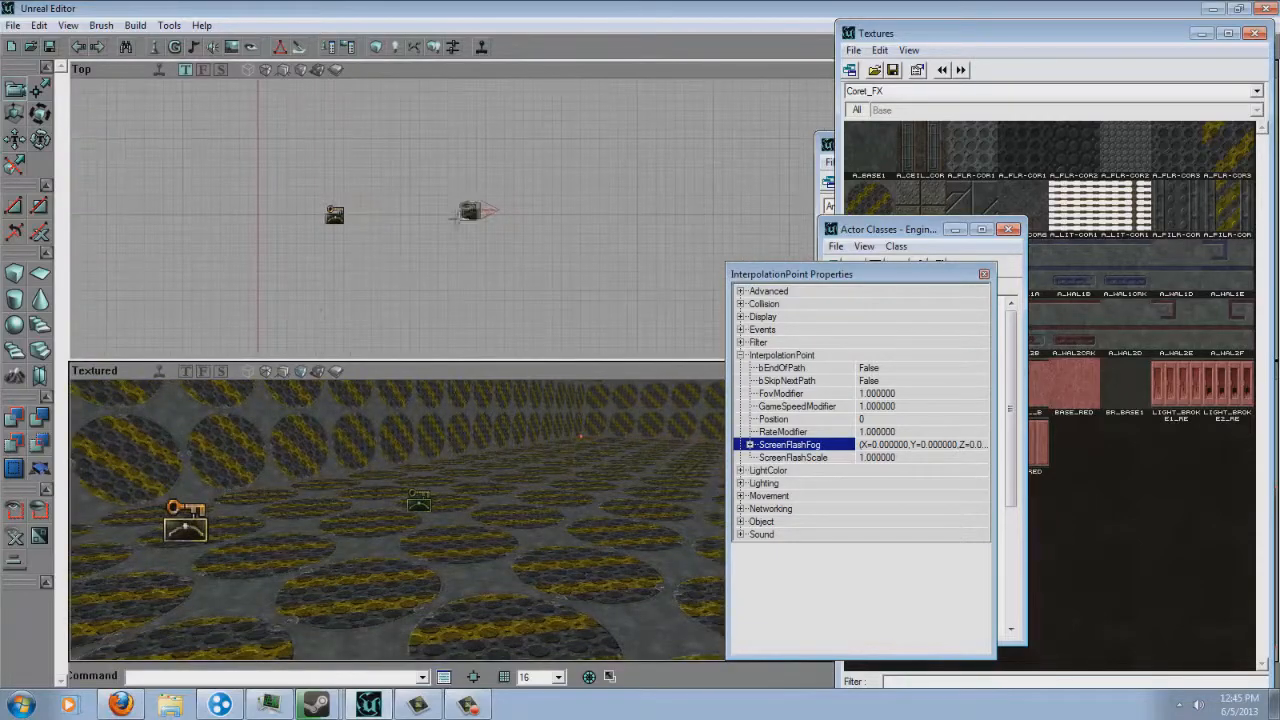
Add a third InterpolationPoint on the floor beyond the second, keeping it in line with the row
left_click_drag(467, 443, 458, 522)
right_click_drag(458, 522, 460, 512)
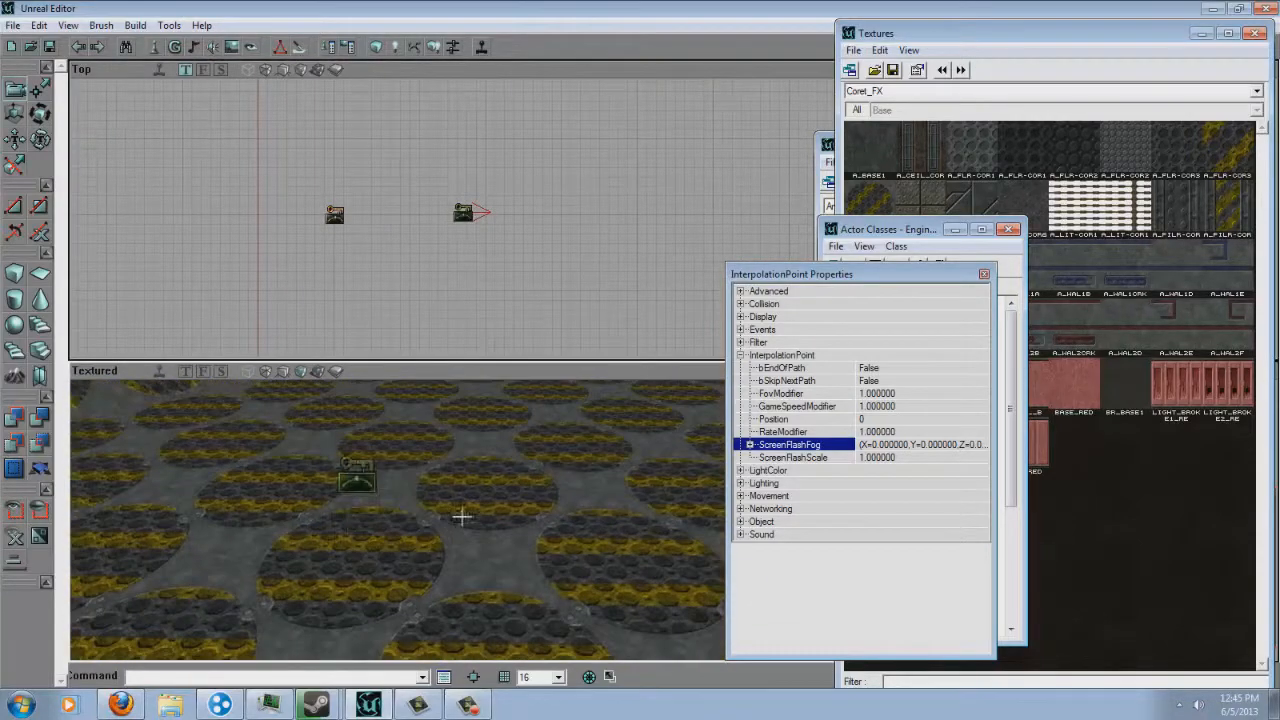
right_click(504, 541)
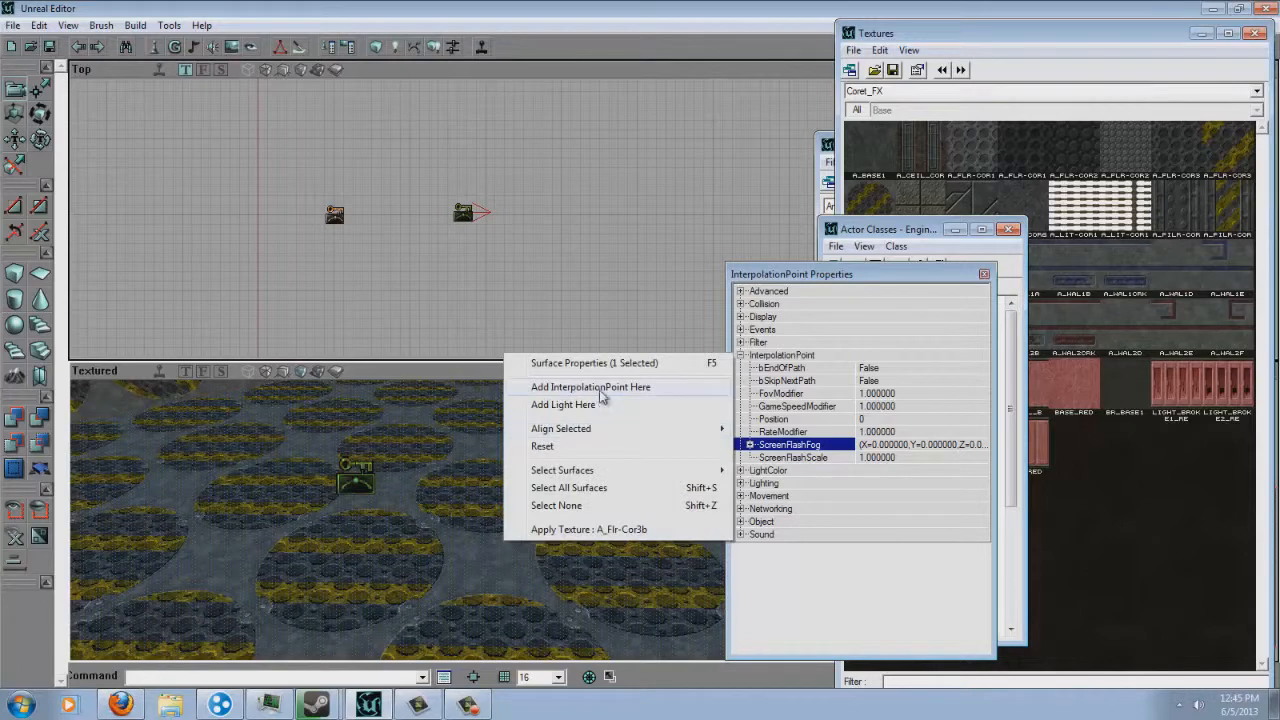
left_click(575, 387)
left_click_drag(508, 528, 460, 519)
left_click_drag(460, 519, 460, 512, "ctrl")
left_click_drag(463, 217, 462, 218)
left_click_drag(487, 340, 464, 214)
Add a fourth InterpolationPoint at the end of the row and align it with the others in the Top view
right_click(531, 541)
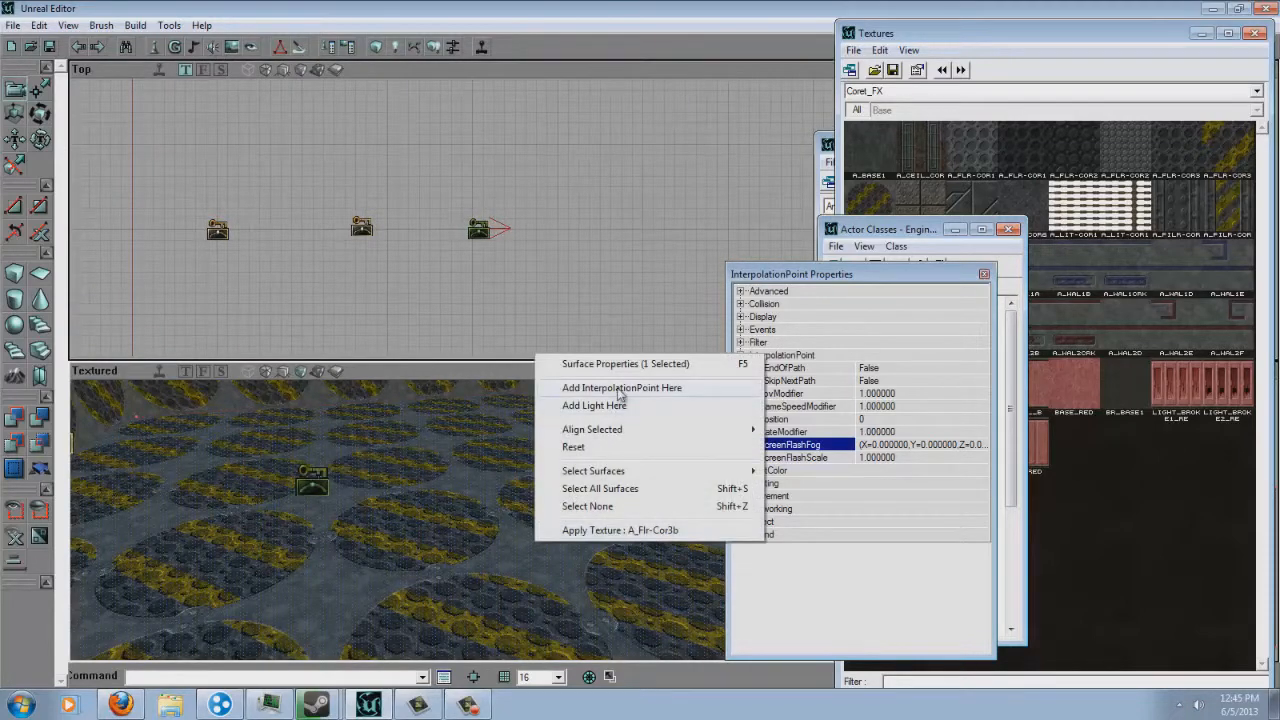
left_click(620, 381)
mouse_move(534, 551)
left_mouse_down()
mouse_move(460, 517)
mouse_move(449, 554)
mouse_move(535, 551)
left_mouse_up()
left_click_drag(453, 484, 515, 489)
left_click(515, 479)
scroll(463, 213, "down", 3)
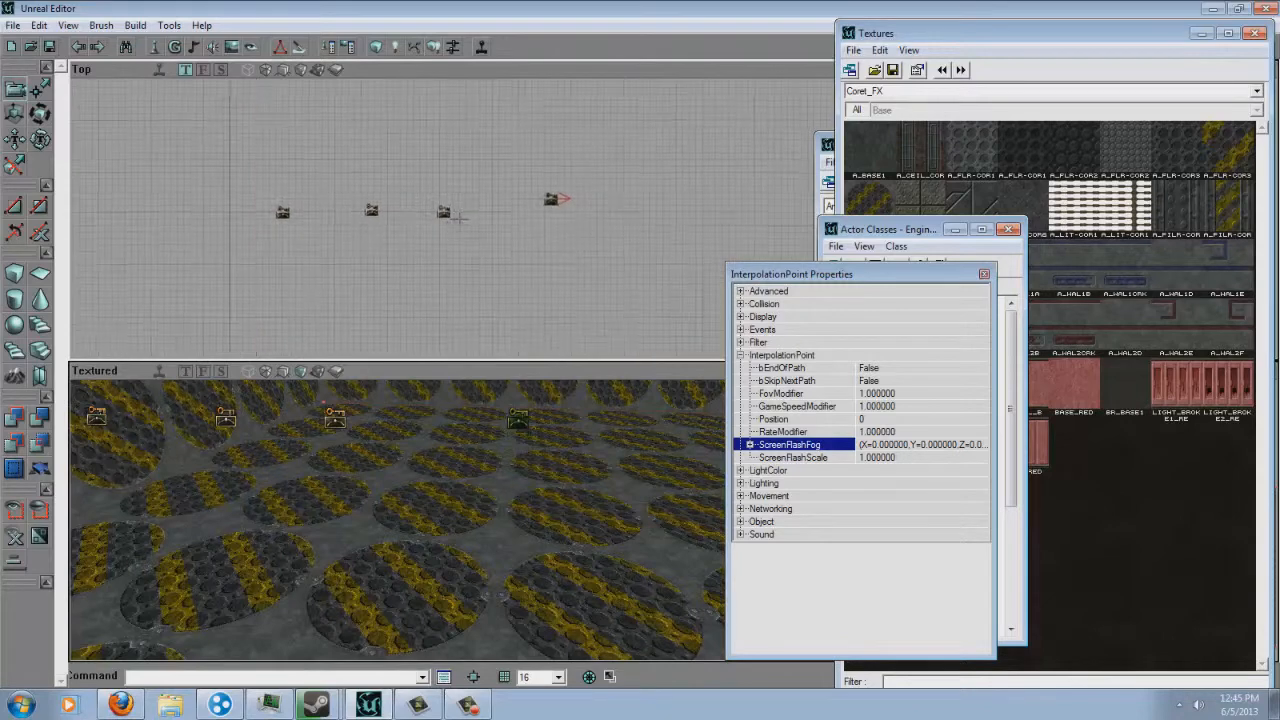
Add a fifth InterpolationPoint on the floor and shift the fourth and fifth points off the straight row in the Top view
right_click(630, 353)
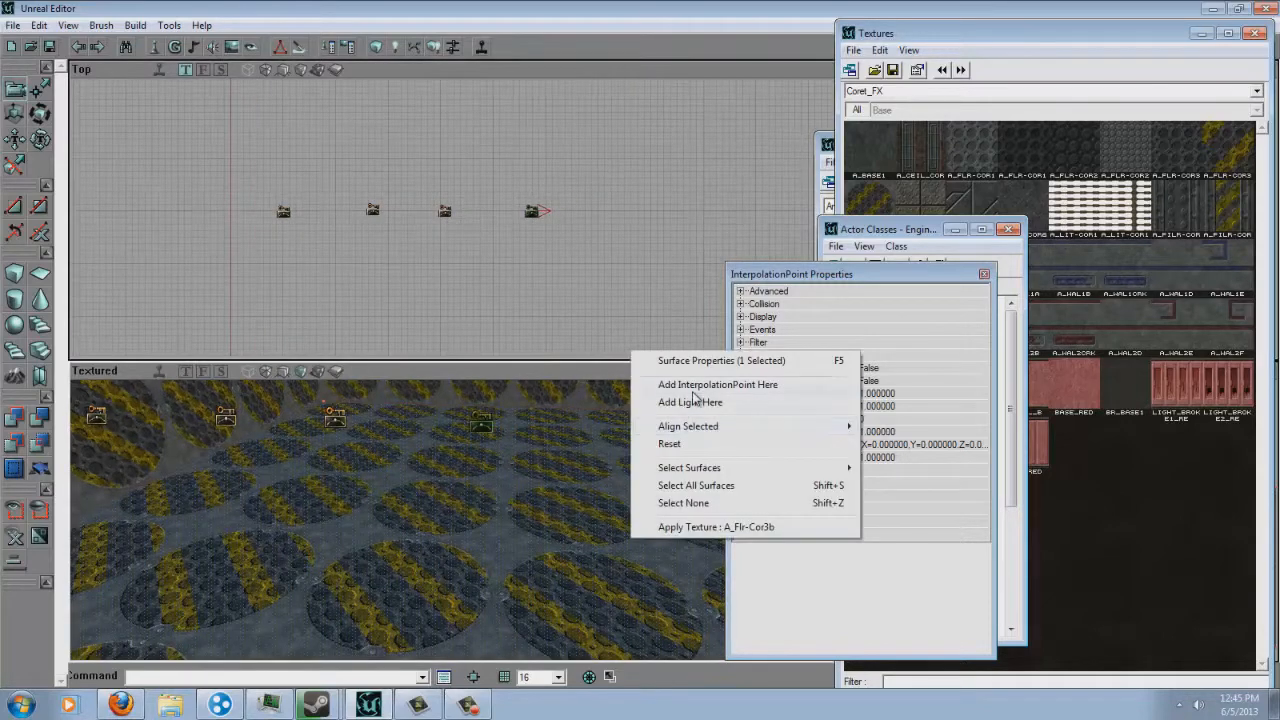
left_click(693, 387)
left_click_drag(543, 220, 527, 275)
left_click(445, 203)
left_click_drag(445, 203, 462, 225, "ctrl")
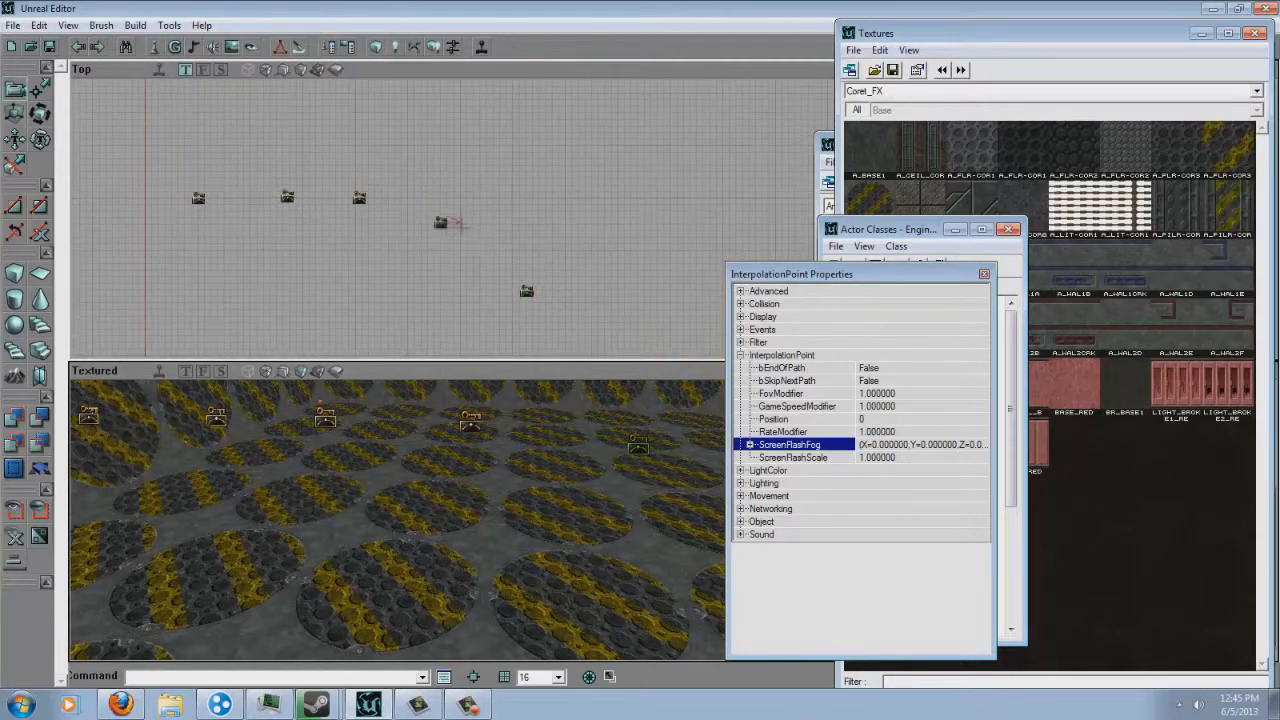
Reposition the second, first, fourth and fifth InterpolationPoints in the Top view to form a gentle diagonal curve
left_click(287, 197)
left_click_drag(287, 197, 326, 228)
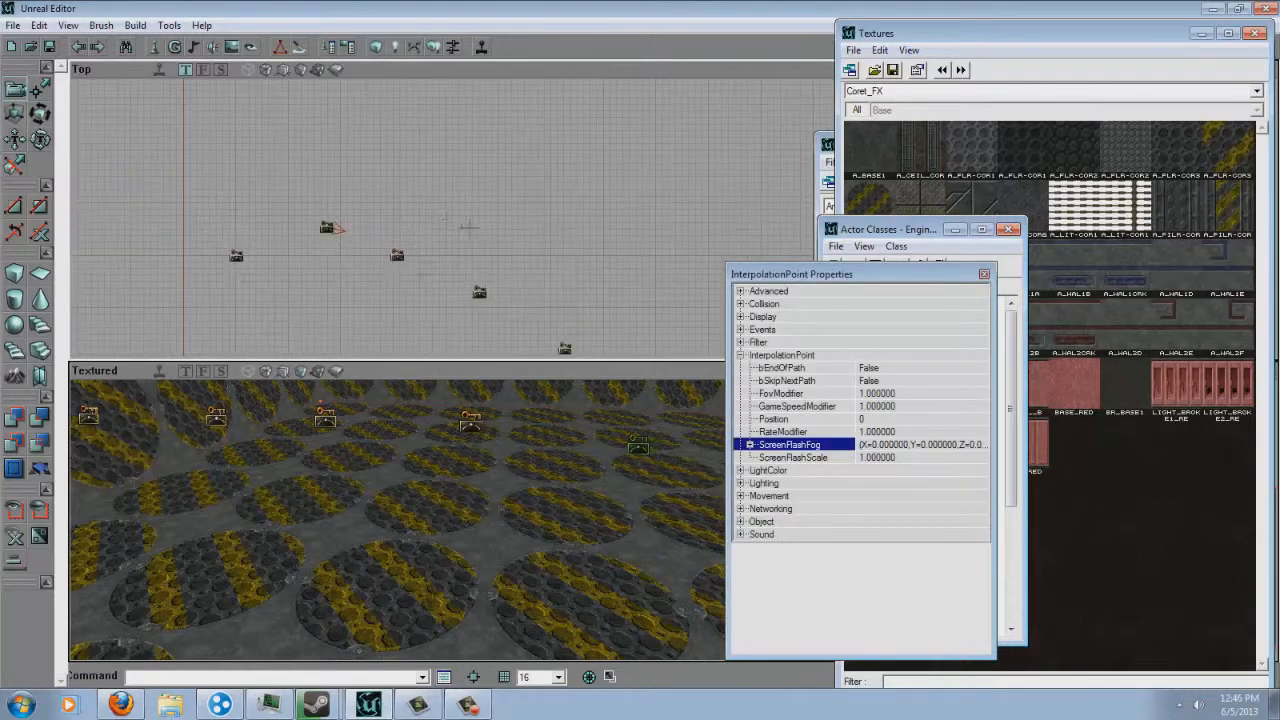
left_click(235, 256)
left_click_drag(235, 256, 246, 187, "ctrl")
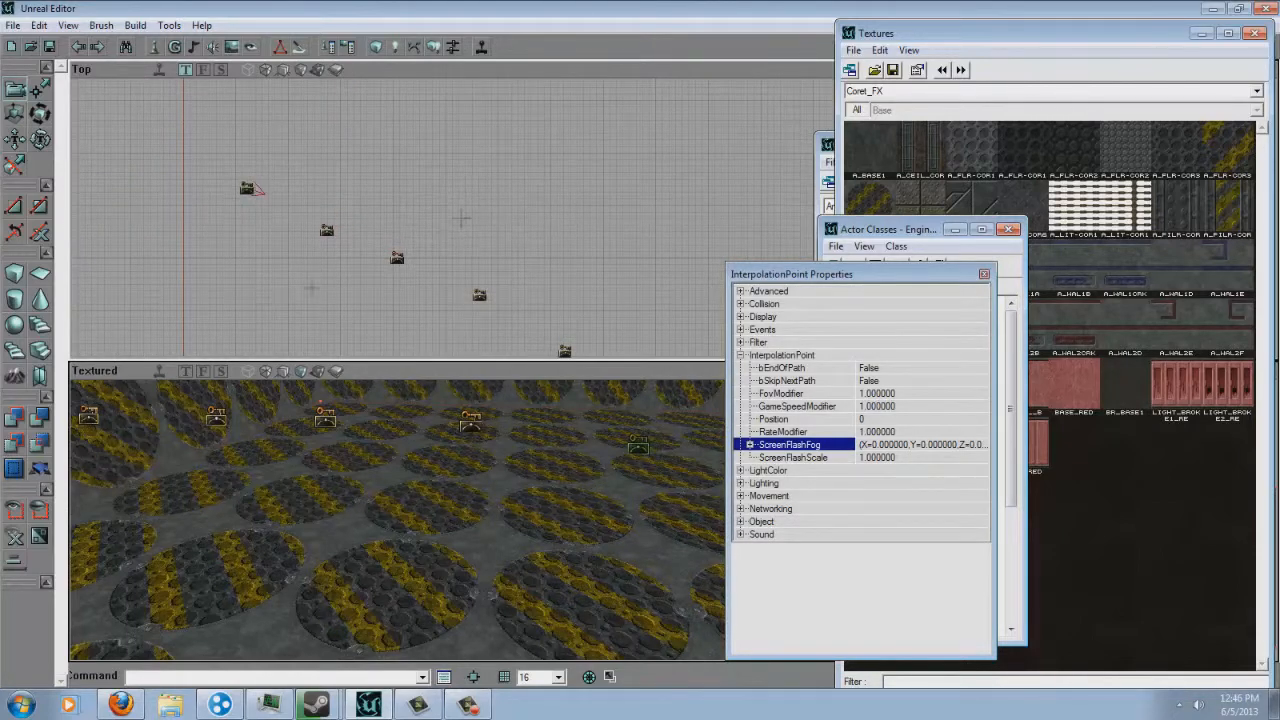
left_click_drag(461, 292, 403, 218)
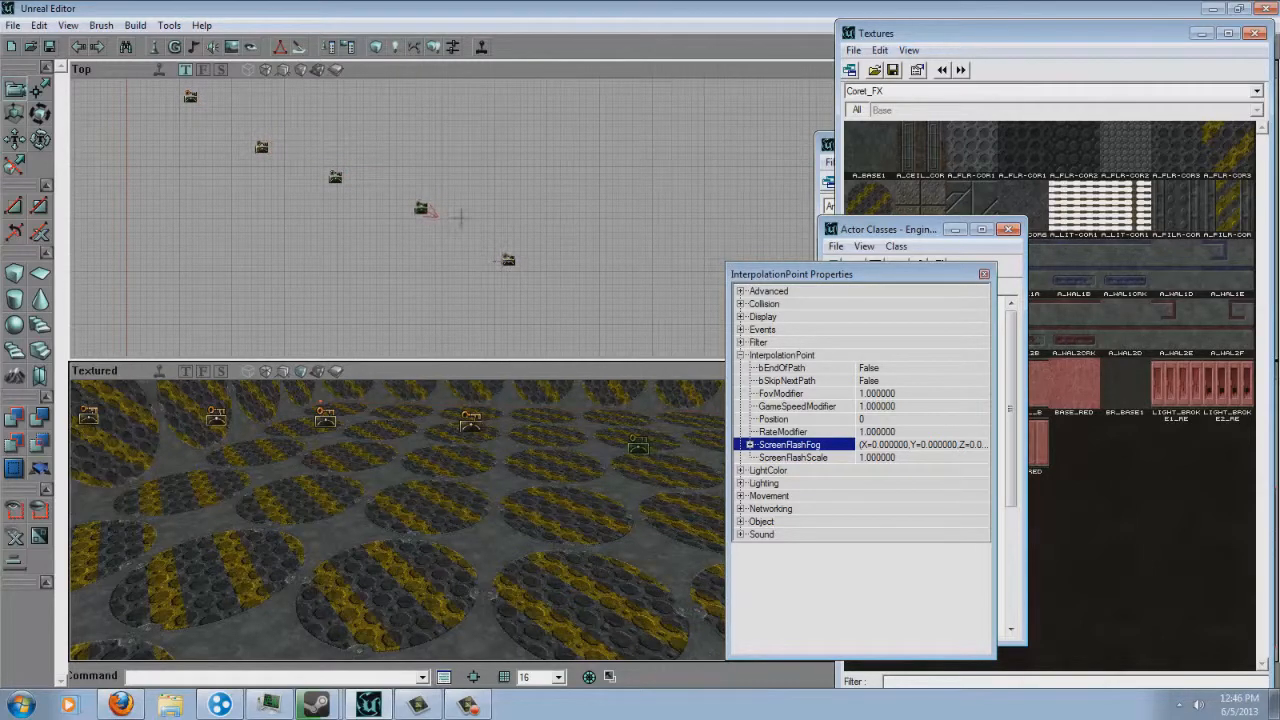
left_click_drag(508, 260, 518, 255, "ctrl")
Add a sixth InterpolationPoint past the fifth and move it to continue the diagonal curve
left_click_drag(519, 494, 461, 506)
right_click(520, 580)
left_click(590, 430)
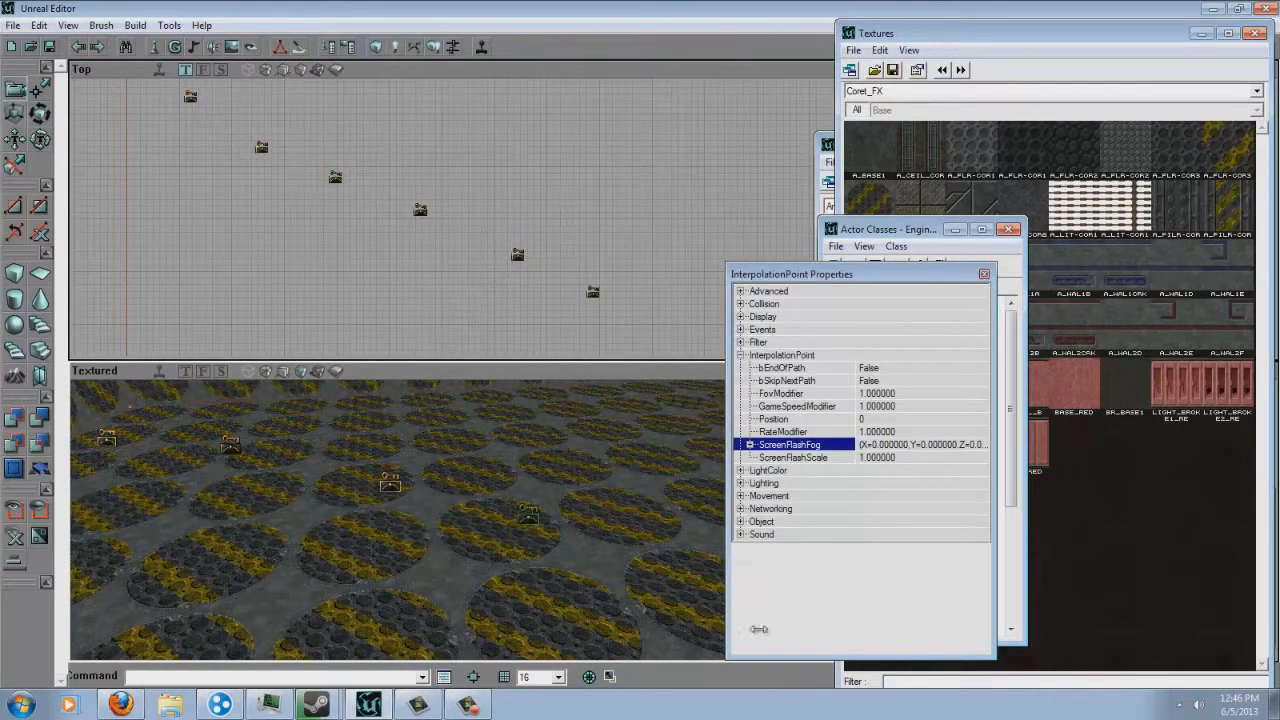
left_click_drag(490, 236, 498, 265)
scroll(455, 225, "up", 3)
left_click_drag(465, 519, 505, 517)
Add the seventh and eighth InterpolationPoints on the floor to extend the path
right_click(460, 521)
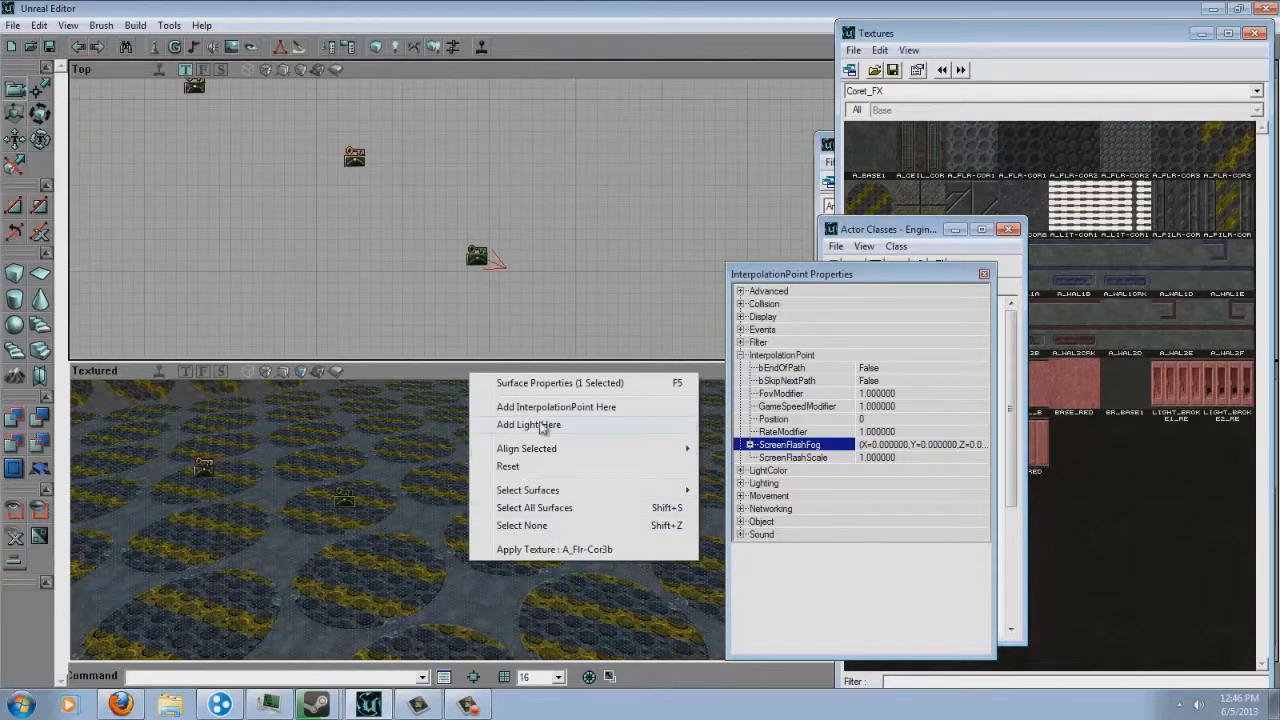
left_click(540, 405)
right_click(467, 555)
mouse_move(392, 506)
right_mouse_down()
mouse_move(463, 522)
mouse_move(371, 497)
right_mouse_up()
left_click_drag(389, 518, 461, 510, "ctrl")
right_click(529, 556)
left_click(598, 401)
scroll(466, 209, "down", 3)
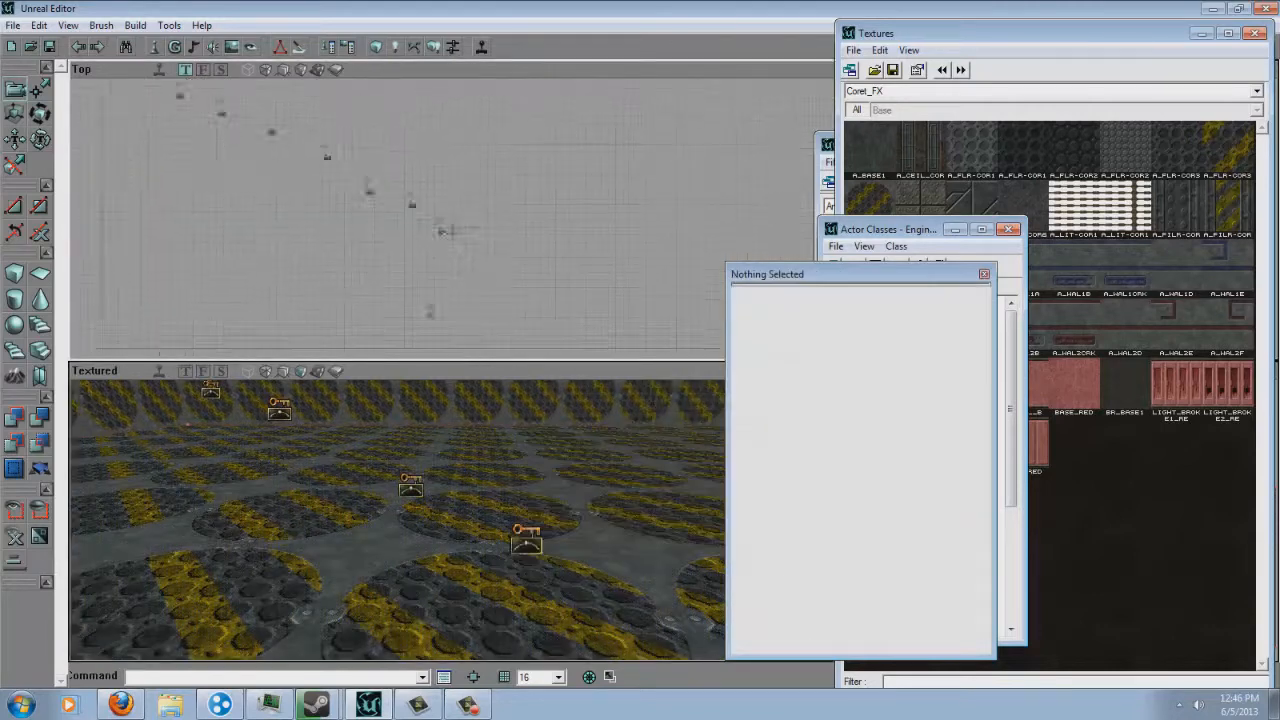
Reposition the seventh and eighth InterpolationPoints in the Top view so they follow the curve of the path
left_click(360, 144)
left_click_drag(360, 144, 361, 162, "ctrl")
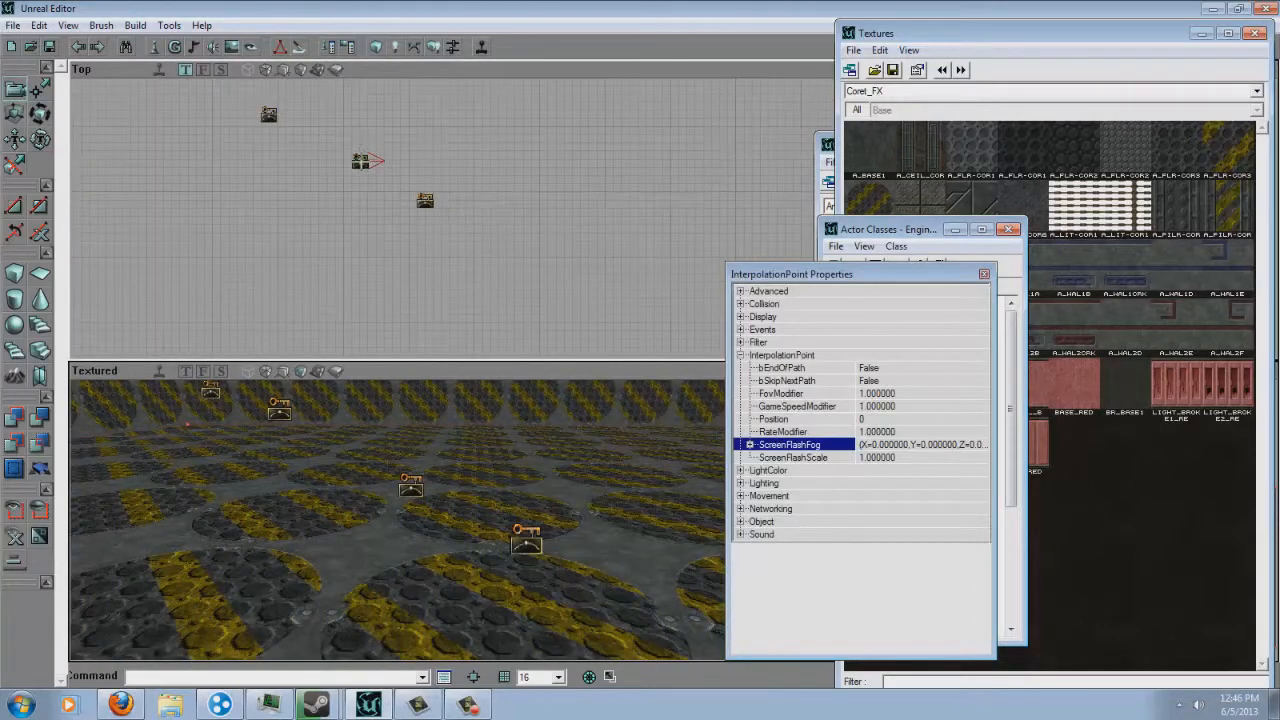
left_click(425, 201)
left_click_drag(461, 217, 488, 215)
left_click_drag(461, 217, 516, 219, "ctrl")
Add a ninth InterpolationPoint where the path begins to bend back, angle it along the bend and show it in the Front view
left_click_drag(462, 519, 461, 518)
right_click(576, 520)
left_click(657, 366)
left_click_drag(463, 216, 463, 216)
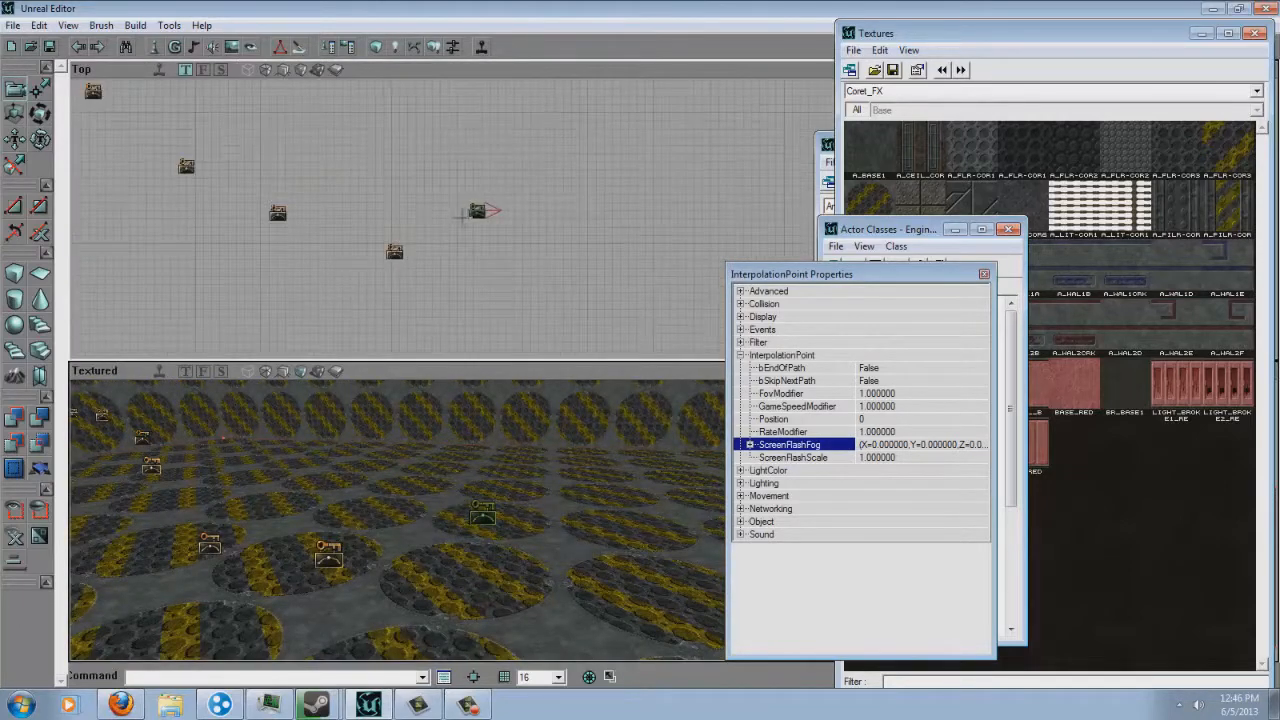
left_click(40, 114)
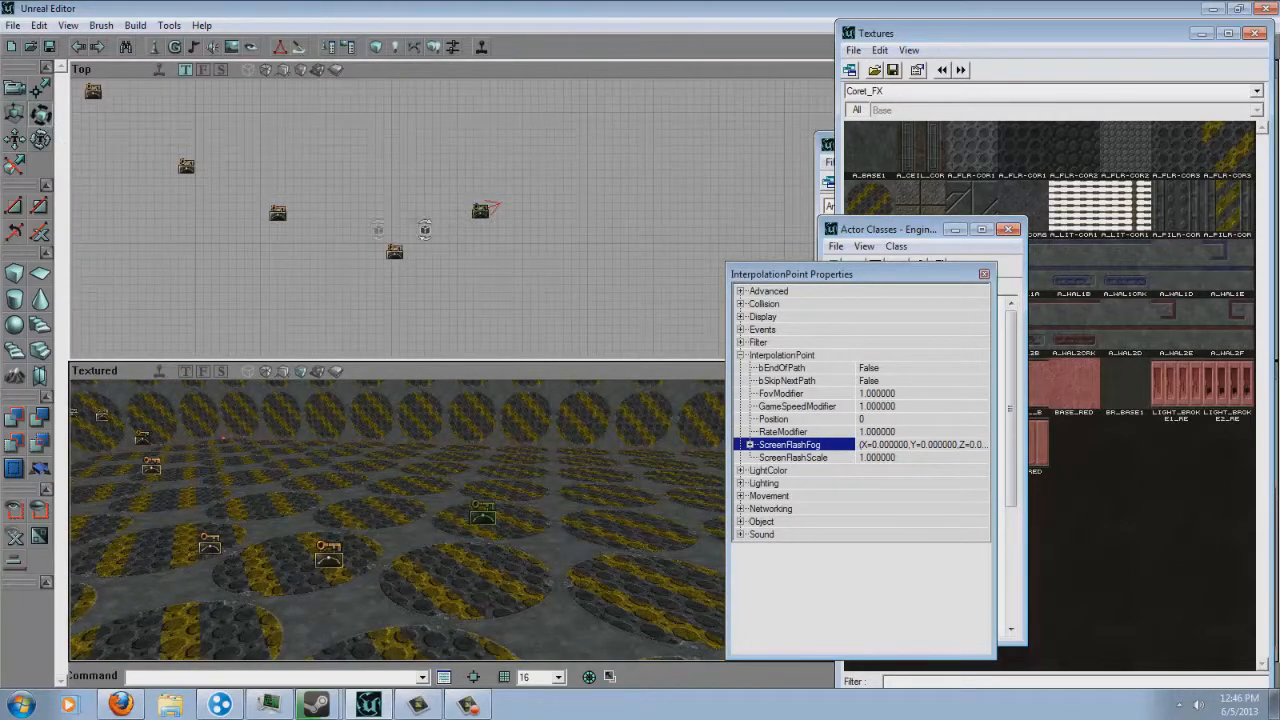
left_click(203, 69)
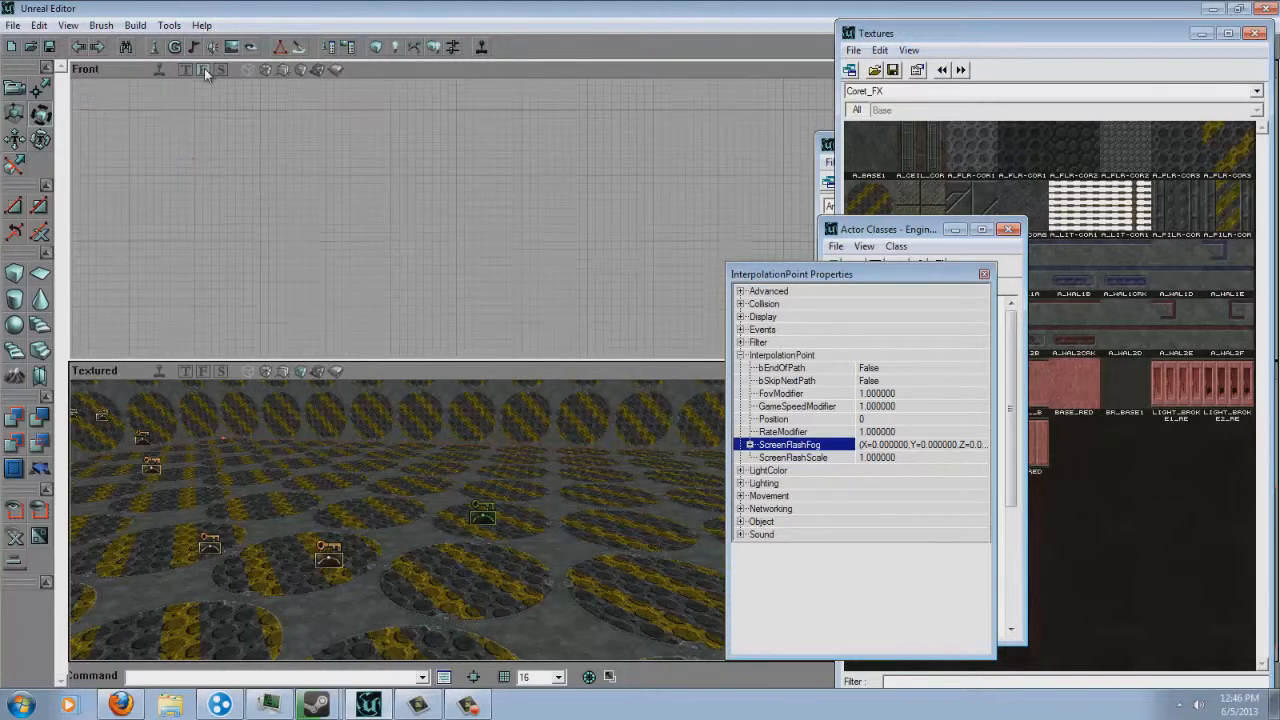
scroll(475, 237, "up", 6)
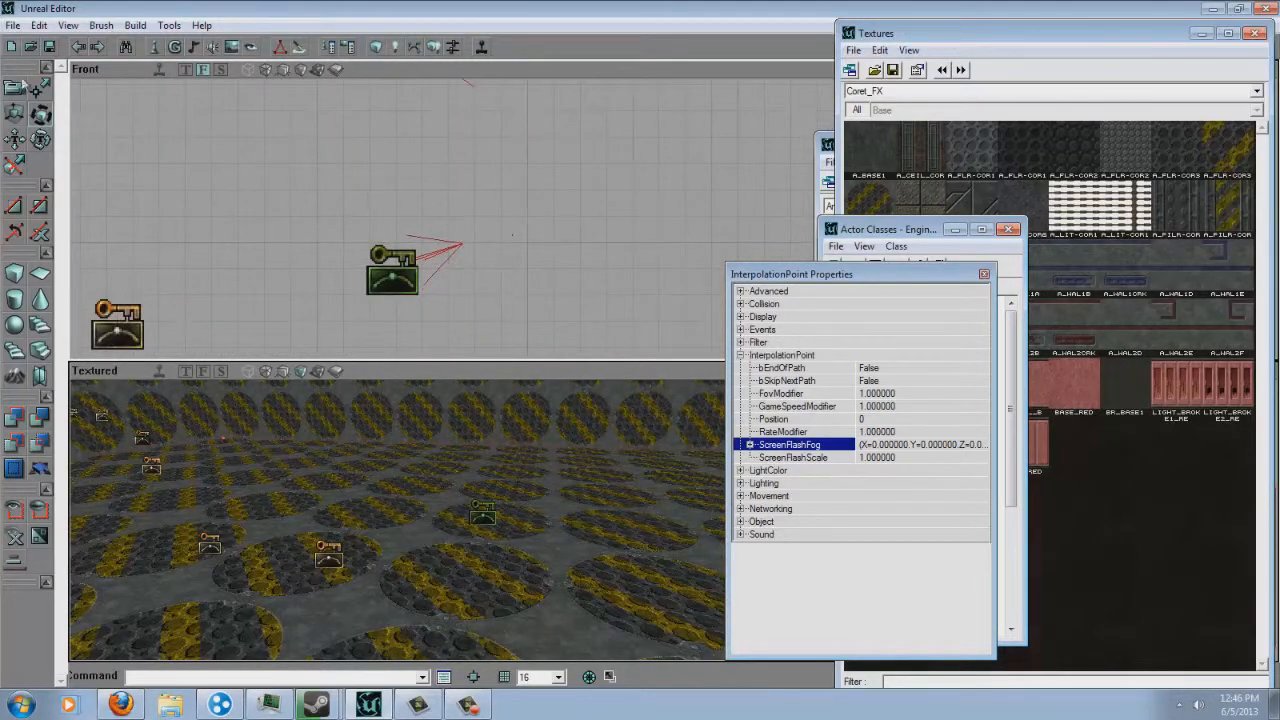
Duplicate the ninth InterpolationPoint and place the copy farther along and higher in the Front view
right_click(373, 273)
left_click(447, 515)
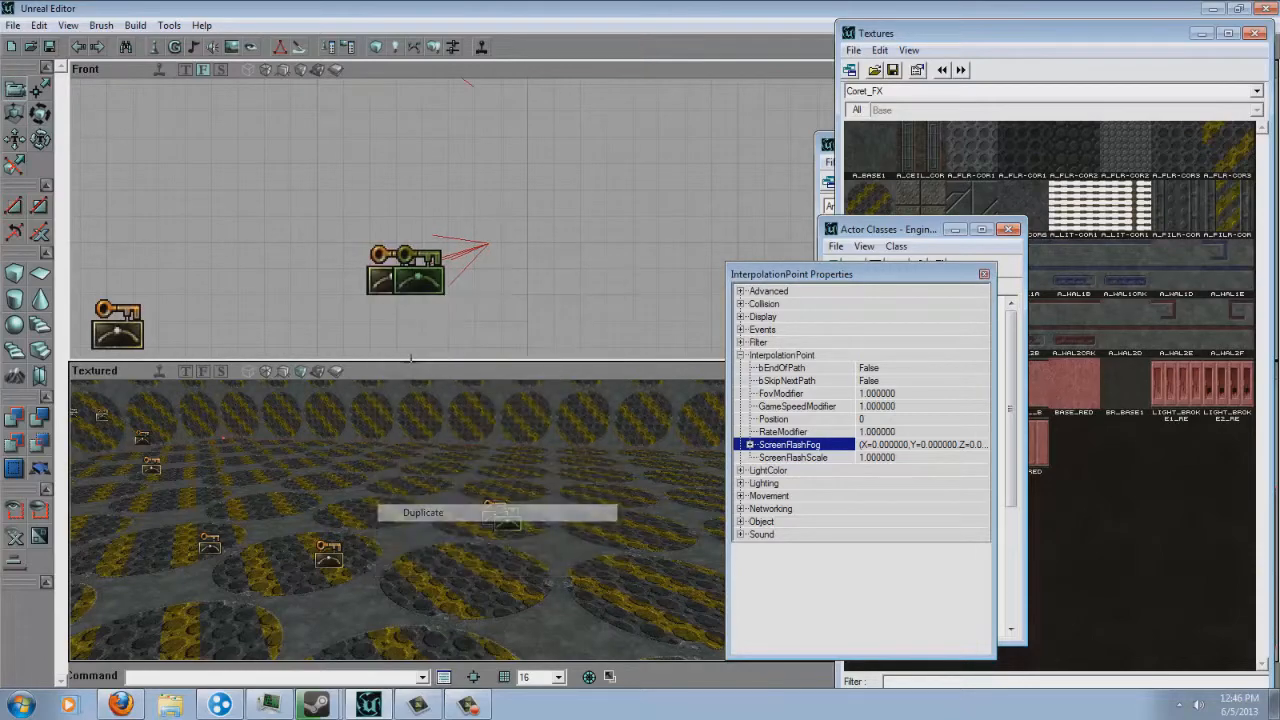
scroll(462, 217, "down", 4)
scroll(462, 216, "down", 3)
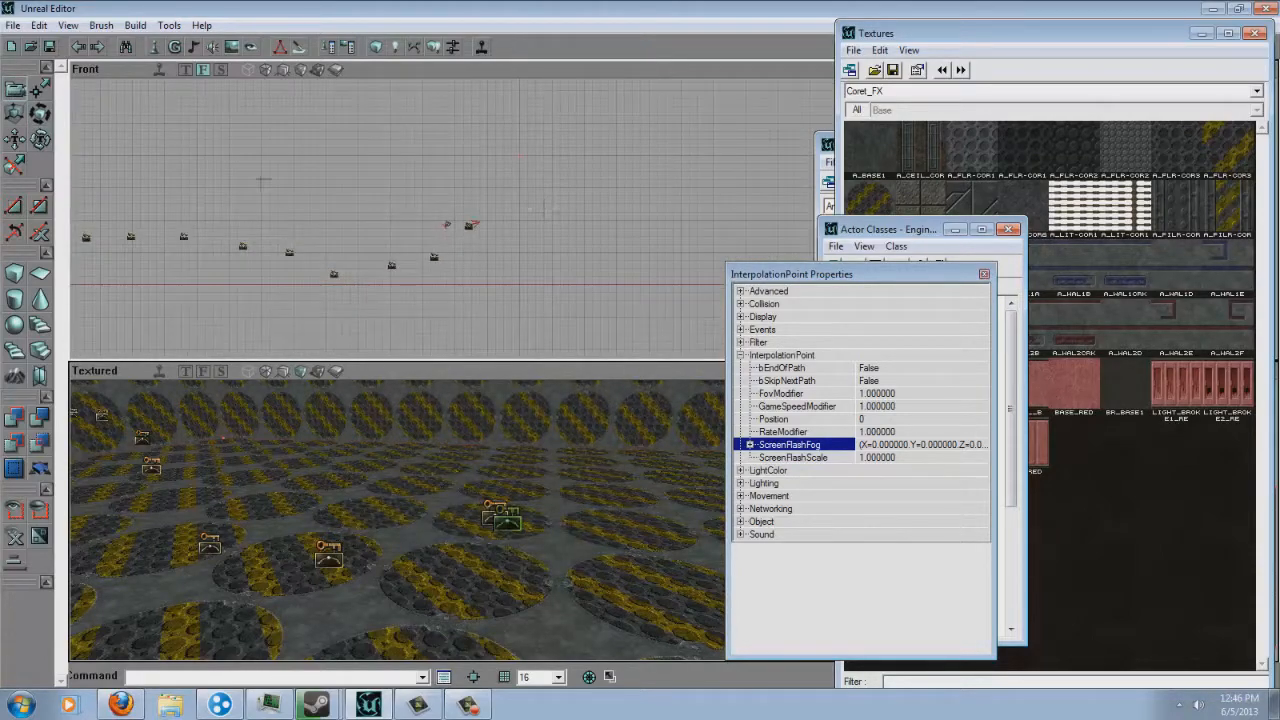
scroll(462, 222, "up", 5)
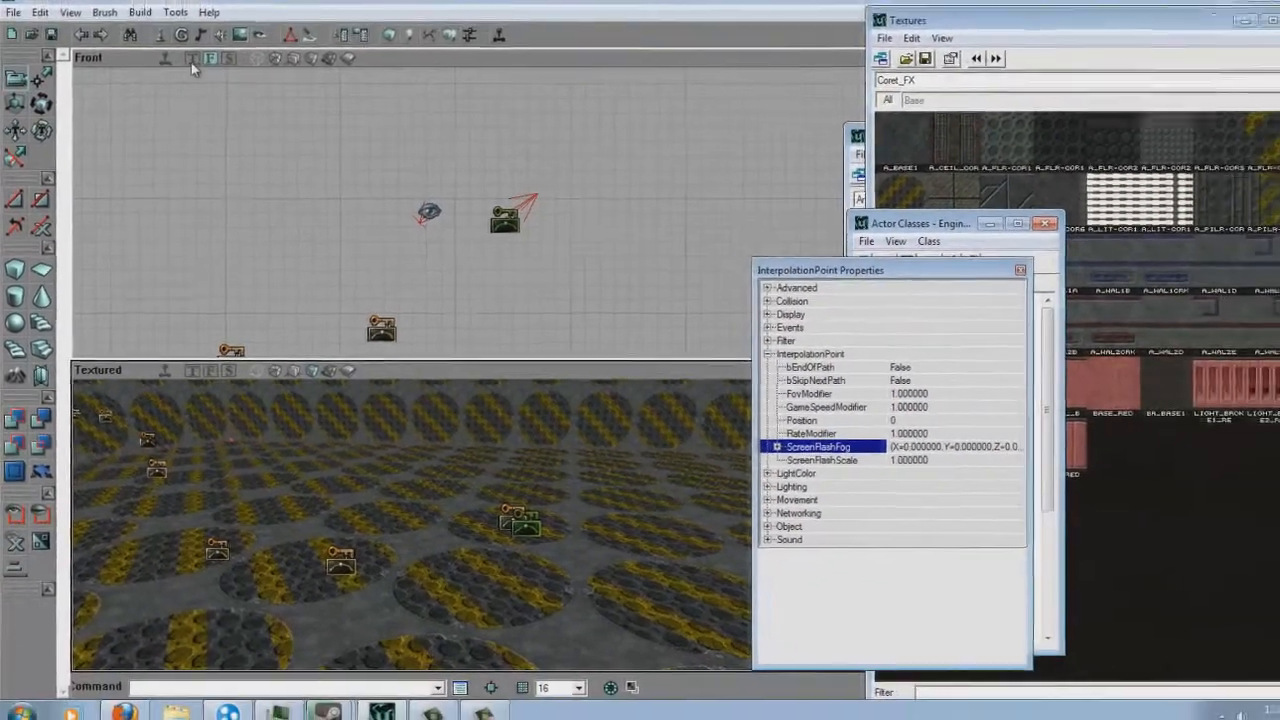
Duplicate the tenth InterpolationPoint in the Top view and place the copy farther around the bend, facing along the path
left_click(227, 4)
scroll(576, 162, "down", 4)
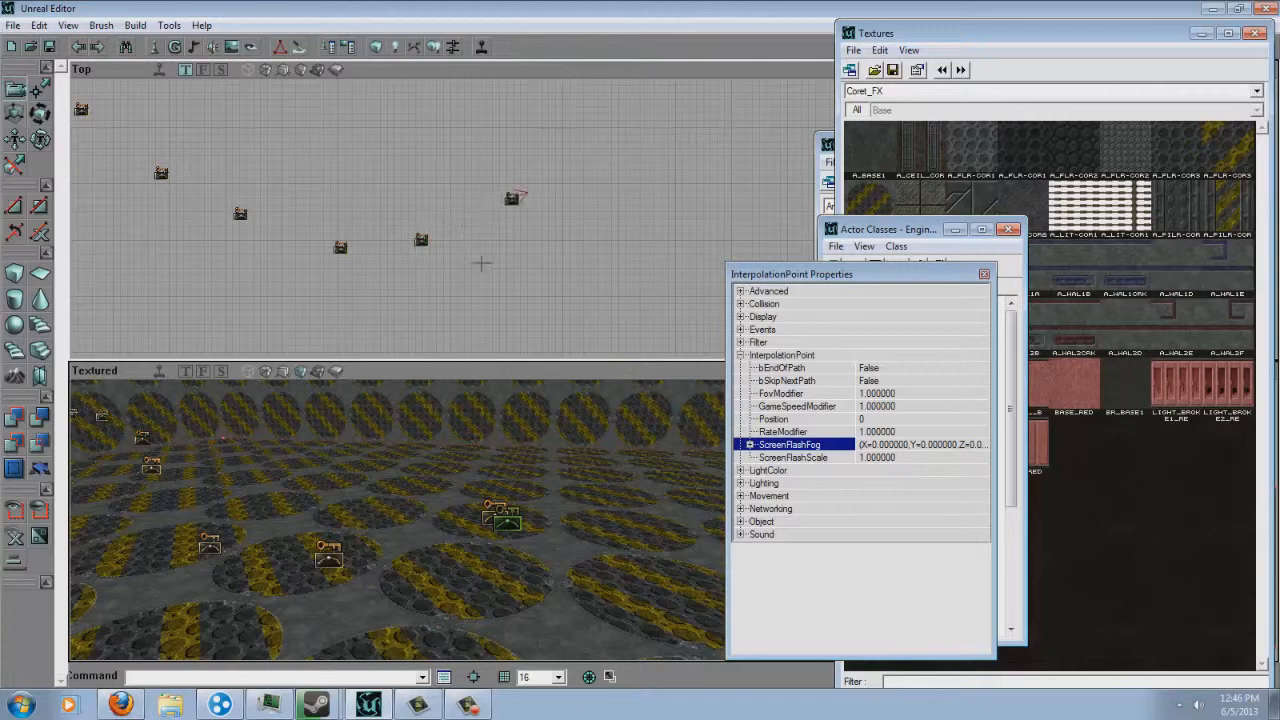
right_click(512, 200)
left_click(580, 436)
scroll(445, 340, "down", 2)
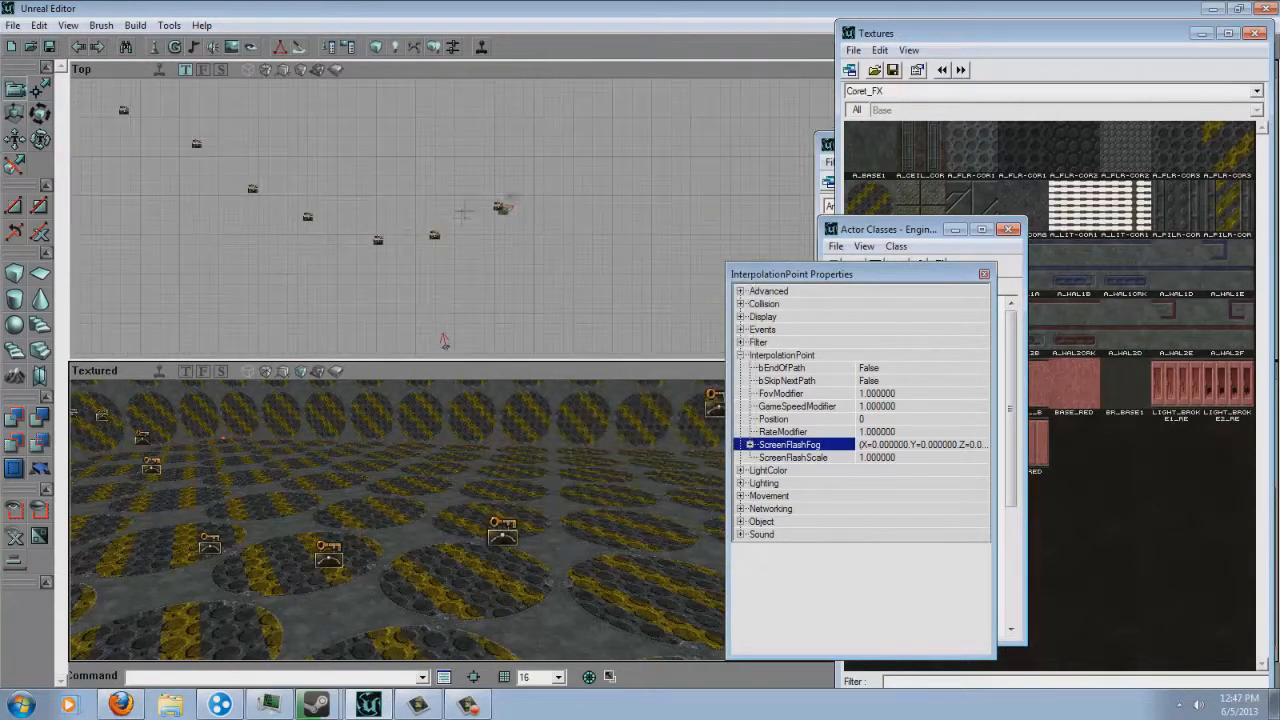
left_click_drag(514, 237, 526, 204)
Duplicate the last InterpolationPoint twice, spacing the twelfth and thirteenth points up the far side of the bend
right_click(511, 199)
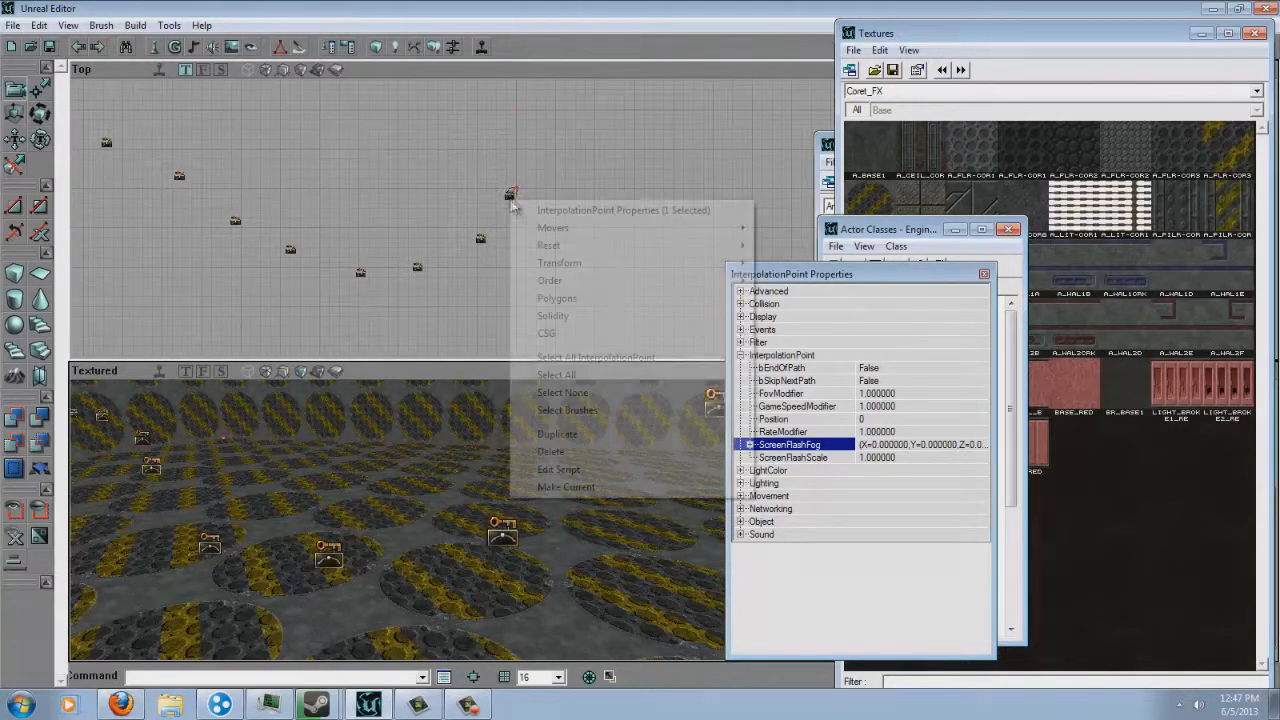
left_click(566, 434)
left_click_drag(497, 294, 513, 230)
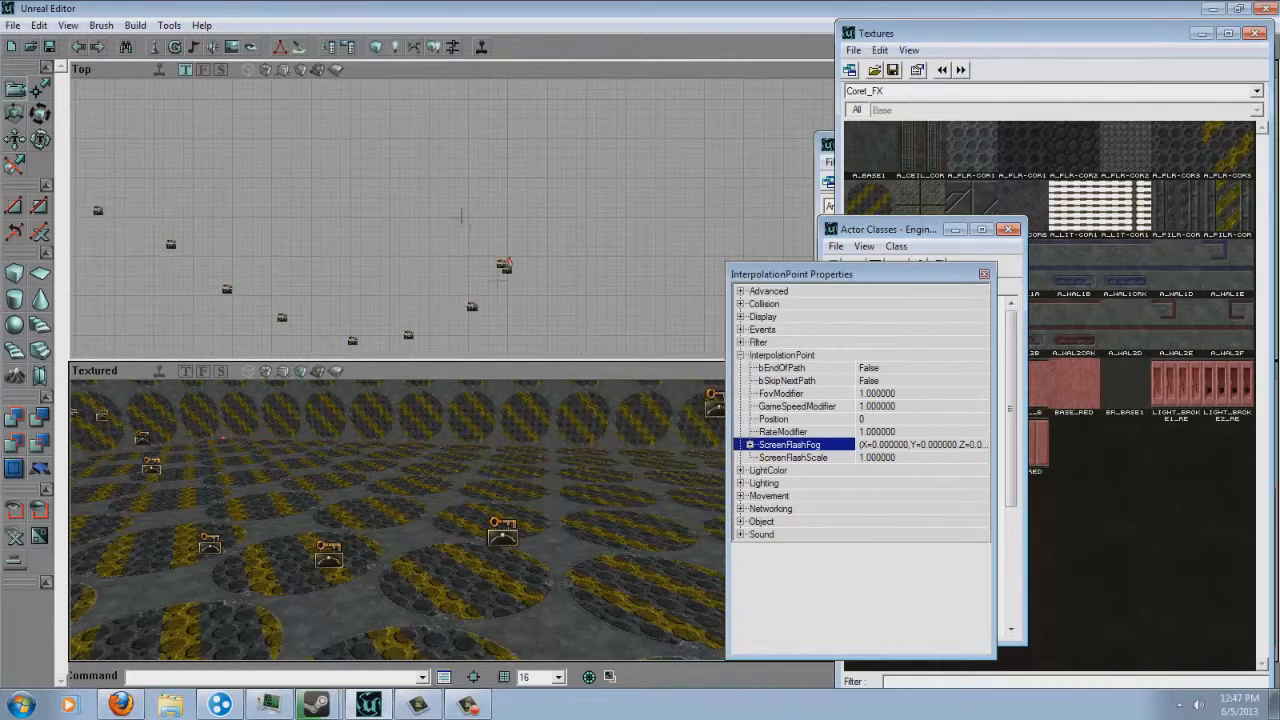
right_click(505, 203)
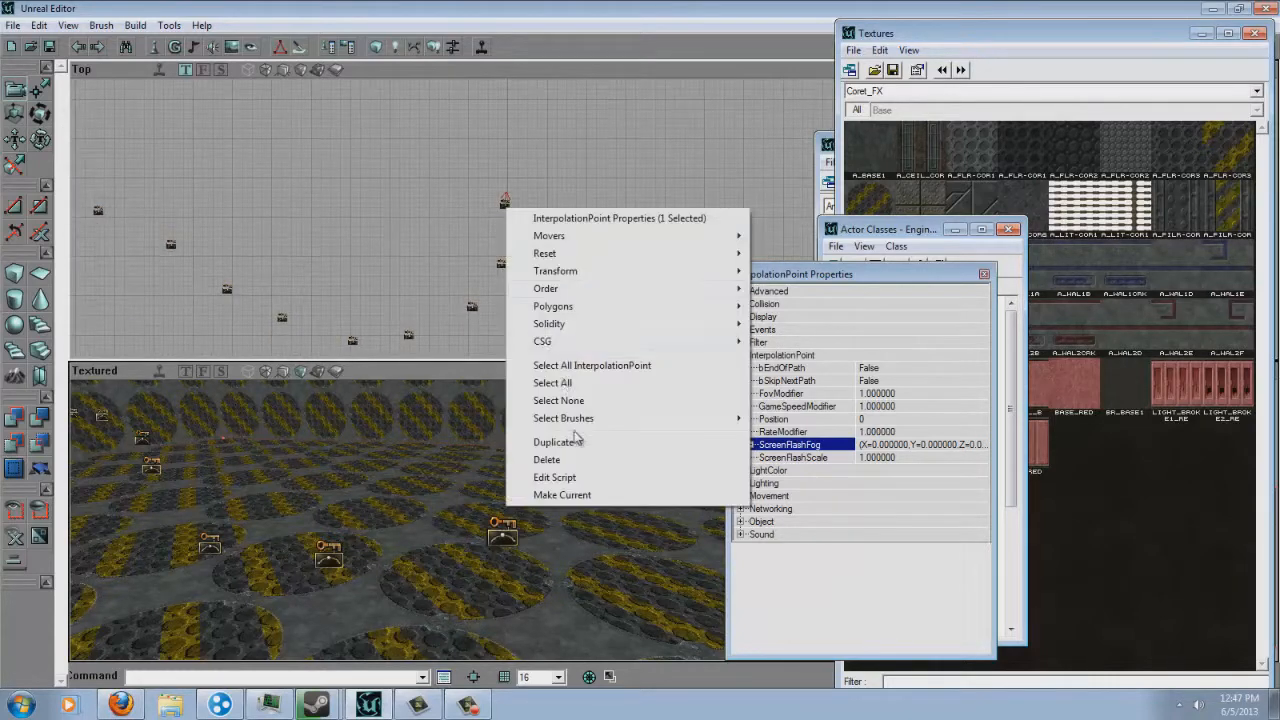
left_click(574, 443)
left_click_drag(460, 209, 461, 218)
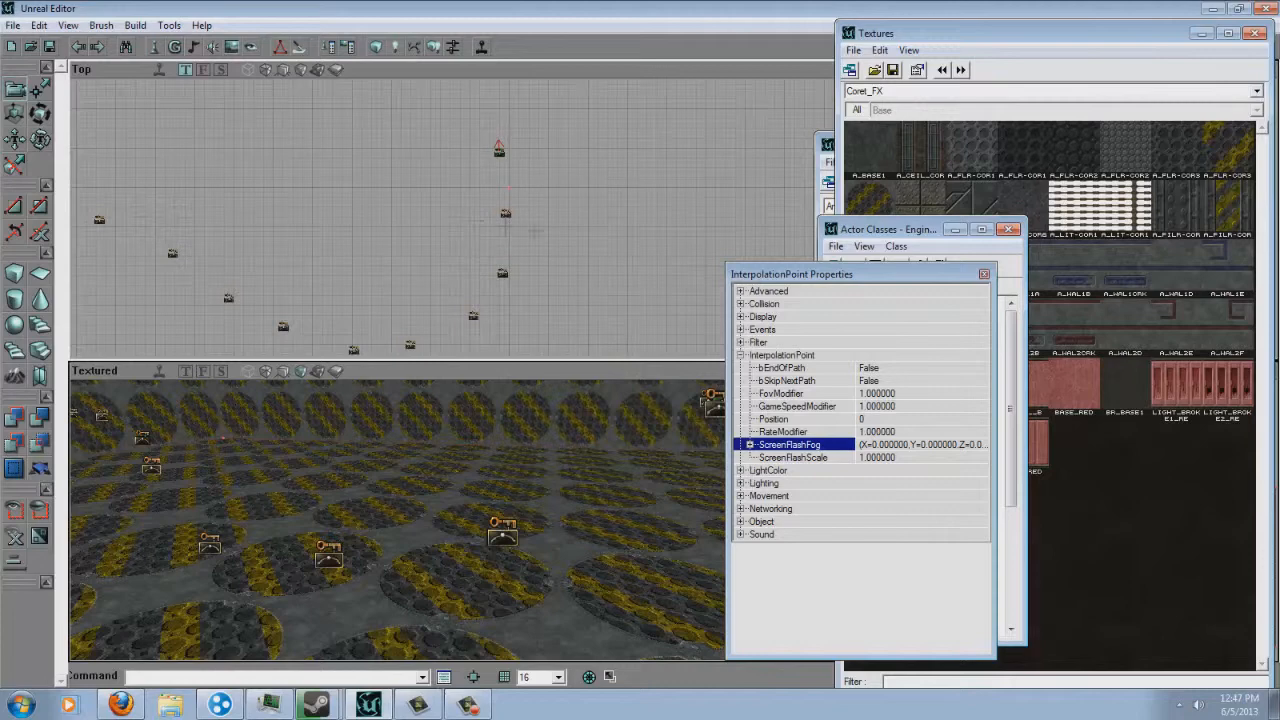
Duplicate the thirteenth and fourteenth InterpolationPoints, placing each copy so the path curves back toward its starting side
right_click(498, 148)
left_click(566, 388)
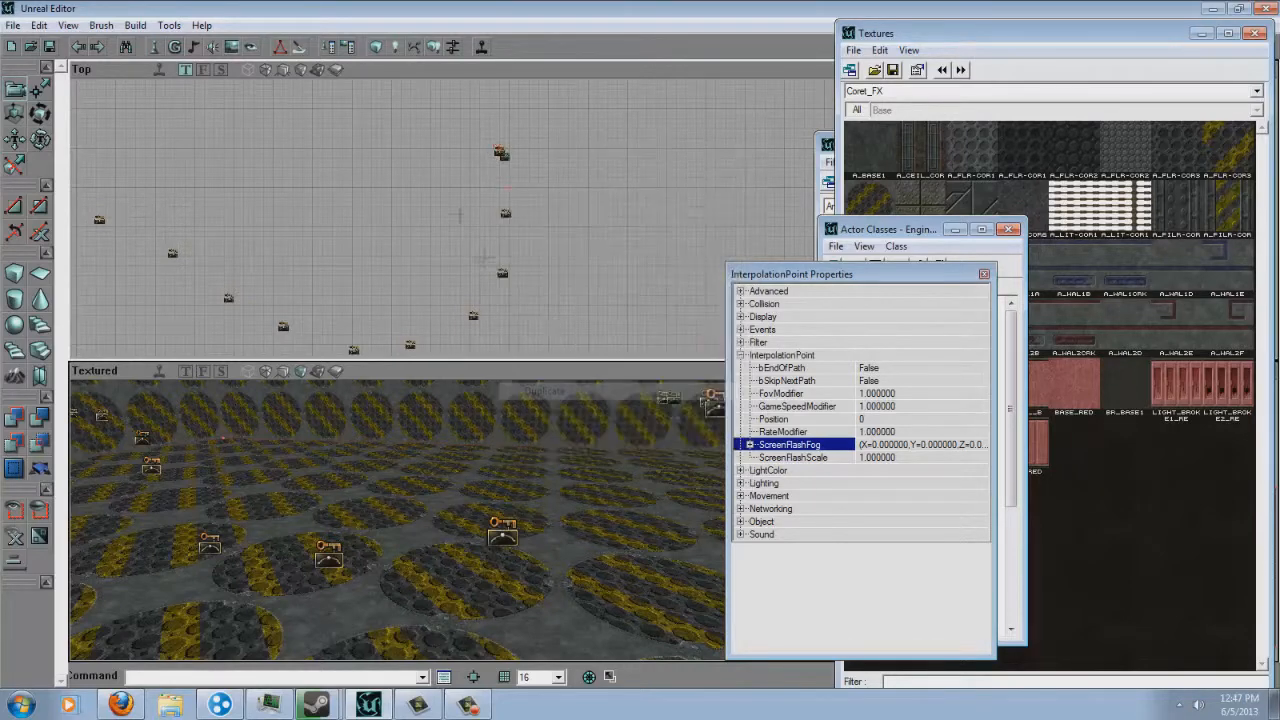
left_click_drag(460, 212, 475, 230)
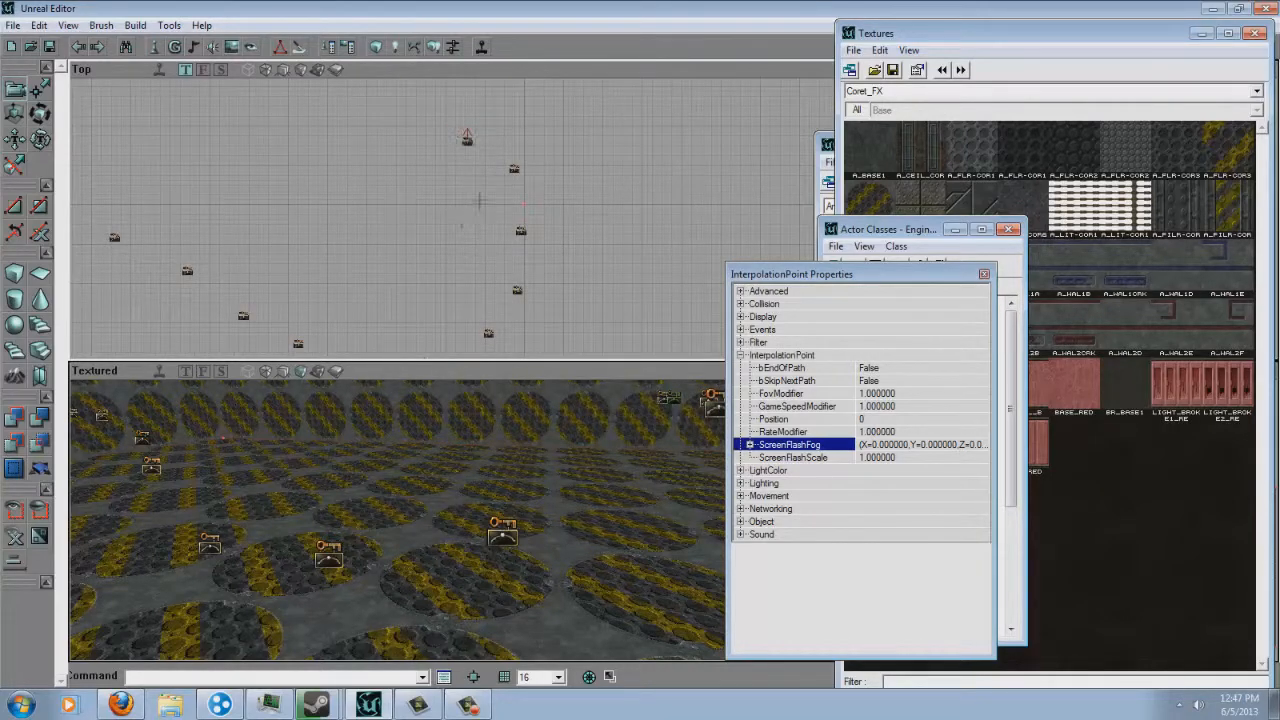
right_click(466, 143)
left_click(540, 375)
left_click_drag(445, 148, 460, 309)
right_click_drag(460, 309, 466, 309, "ctrl")
left_click_drag(460, 320, 457, 231)
Duplicate the fifteenth InterpolationPoint and place the copy as the next point of the returning curve
right_click(452, 283)
left_click(516, 514)
right_click_drag(457, 231, 462, 219)
left_click(541, 205)
right_click_drag(541, 205, 461, 217)
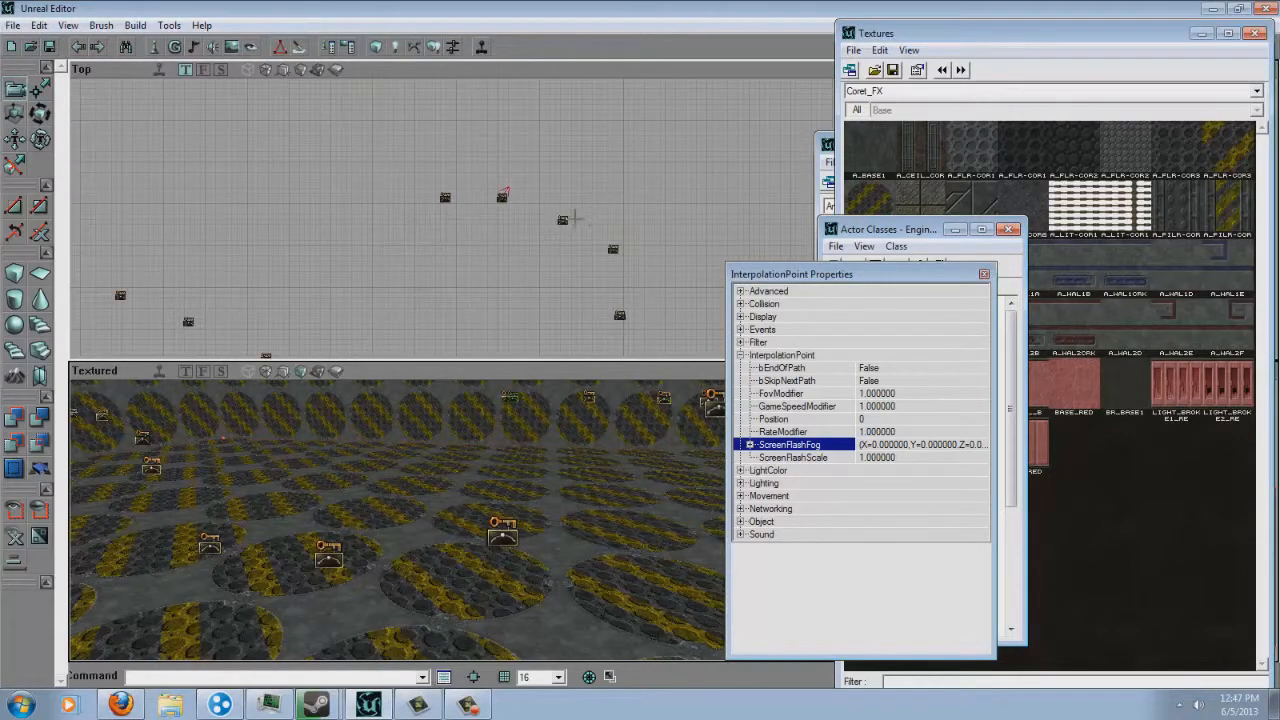
Place the current InterpolationPoint copy on the return curve, then duplicate the last point twice, spacing each copy farther back along it
left_click_drag(575, 240, 448, 203, "ctrl")
right_click(440, 193)
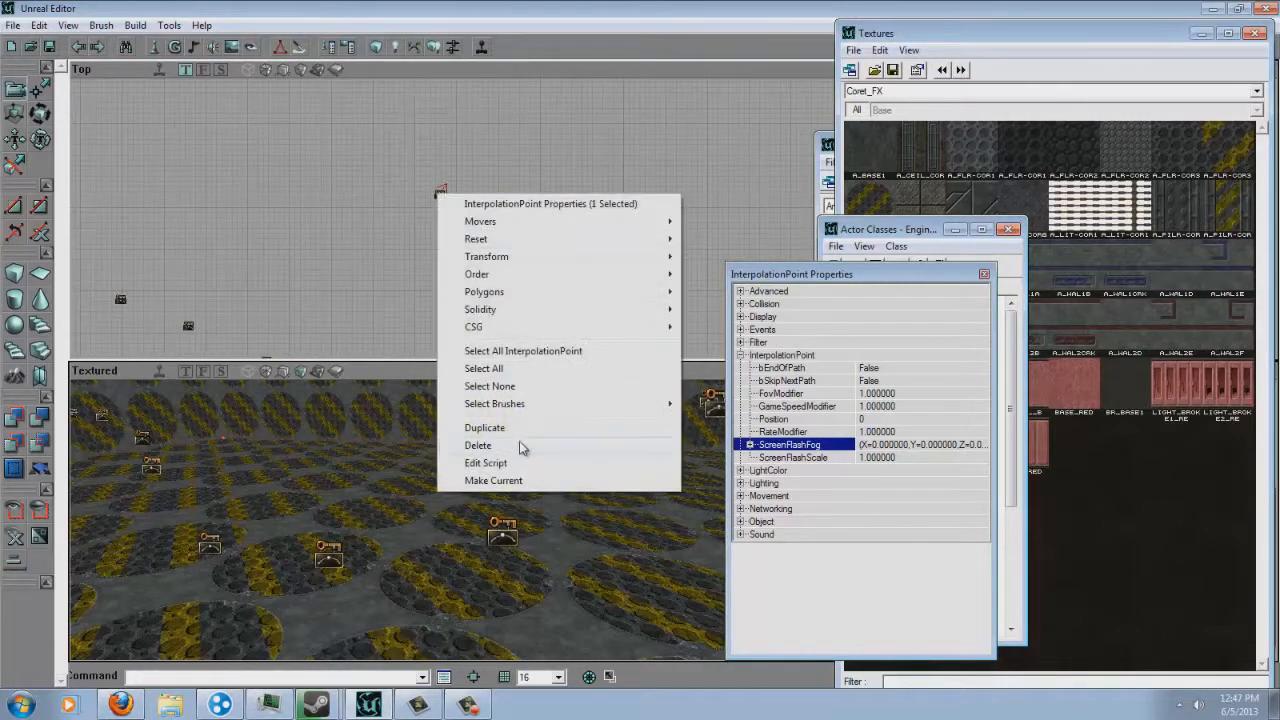
left_click(530, 429)
scroll(460, 218, "down", 5)
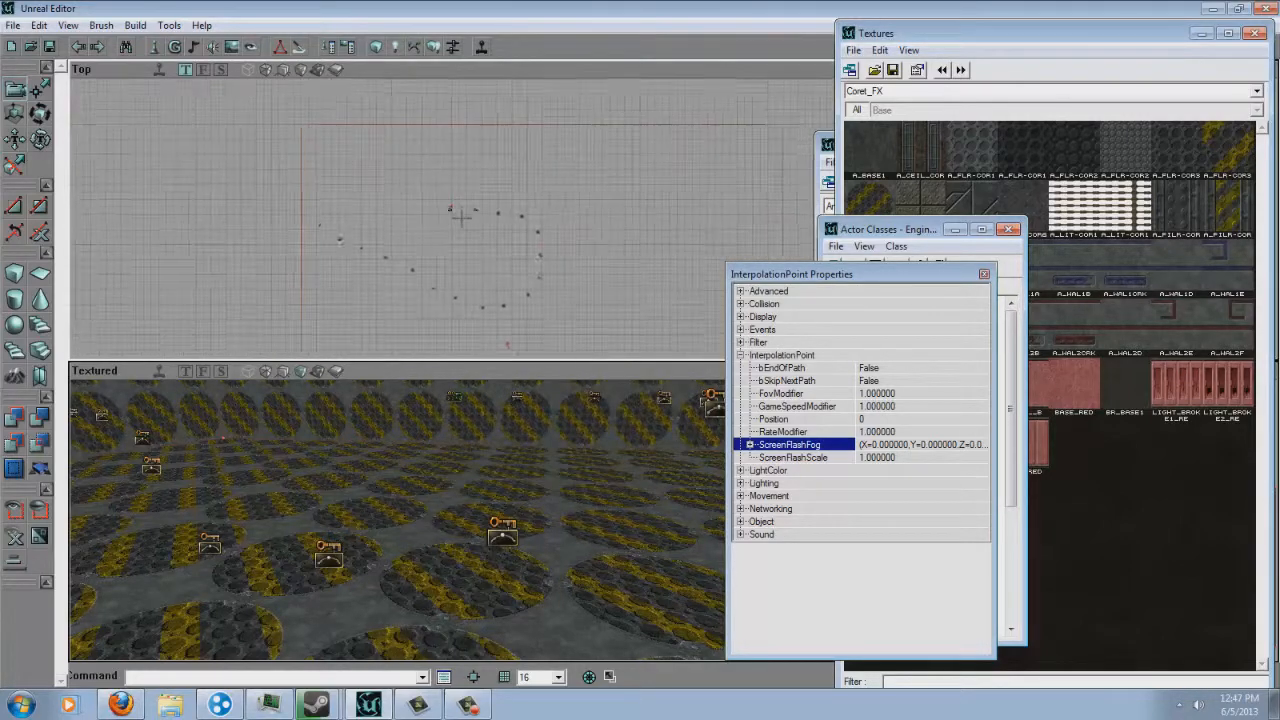
scroll(460, 218, "up", 7)
right_click(418, 184)
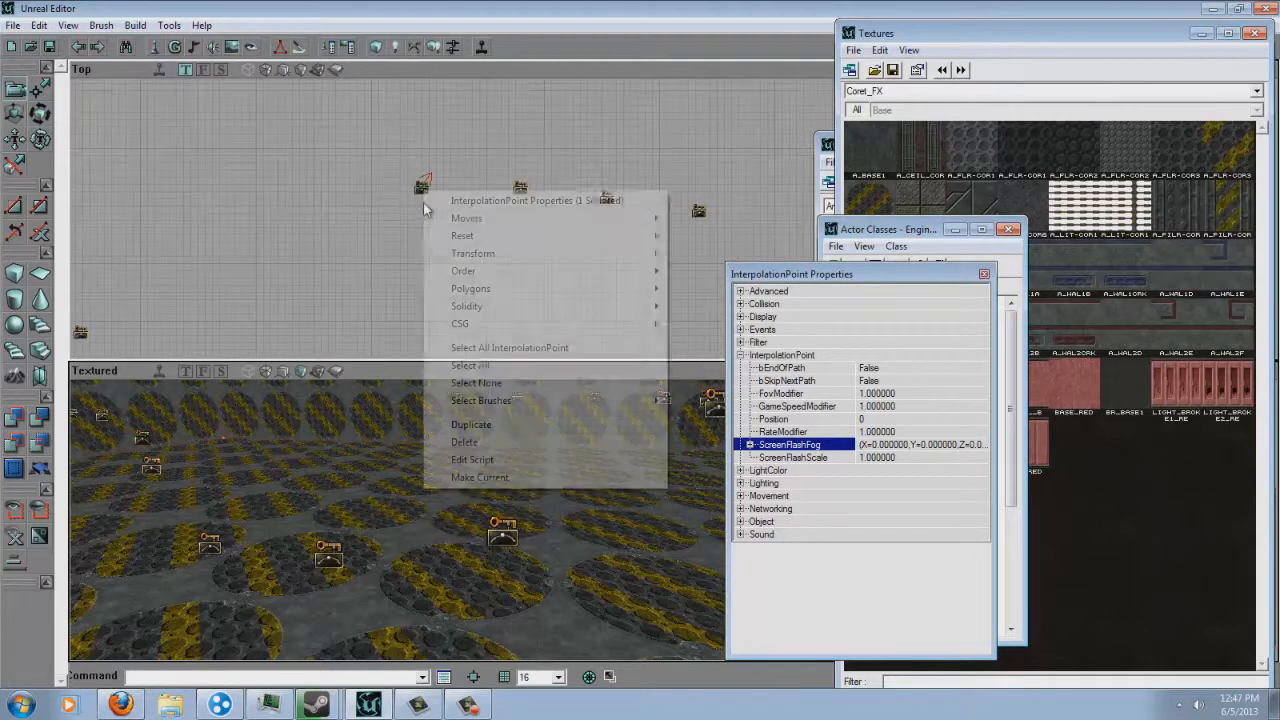
left_click(515, 428)
scroll(462, 218, "down", 3)
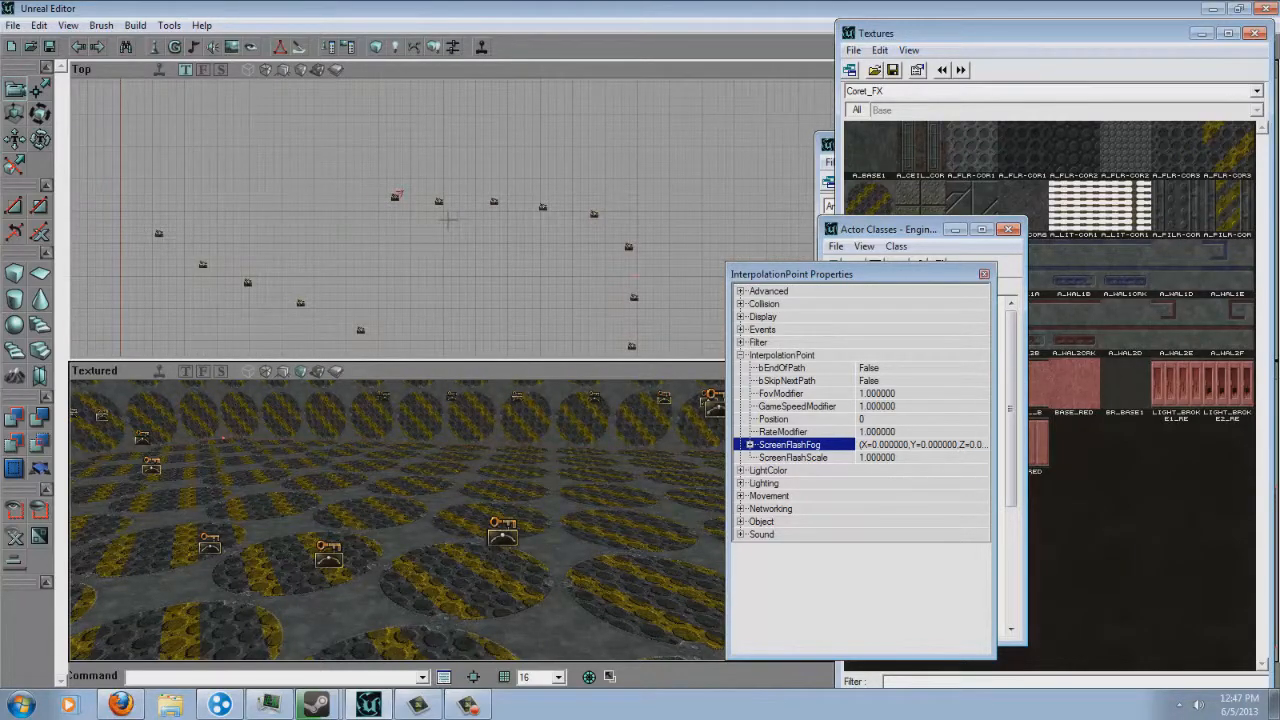
scroll(446, 219, "down", 4)
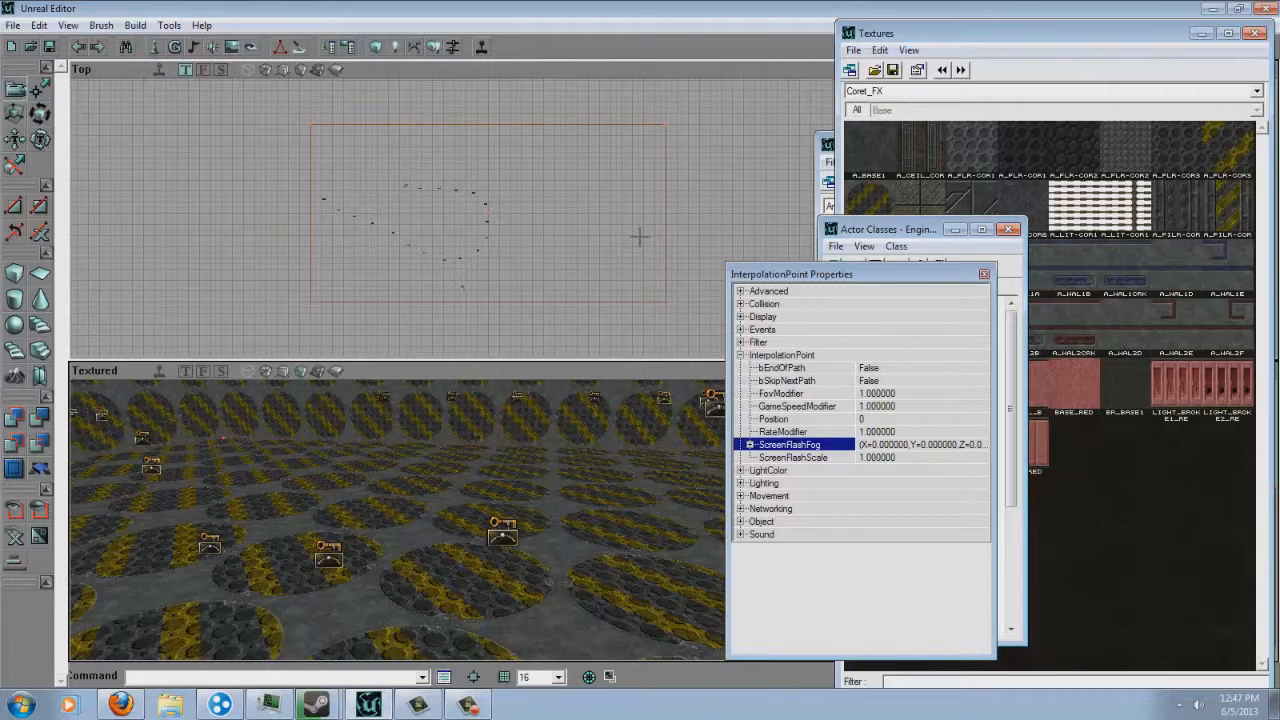
scroll(324, 200, "up", 5)
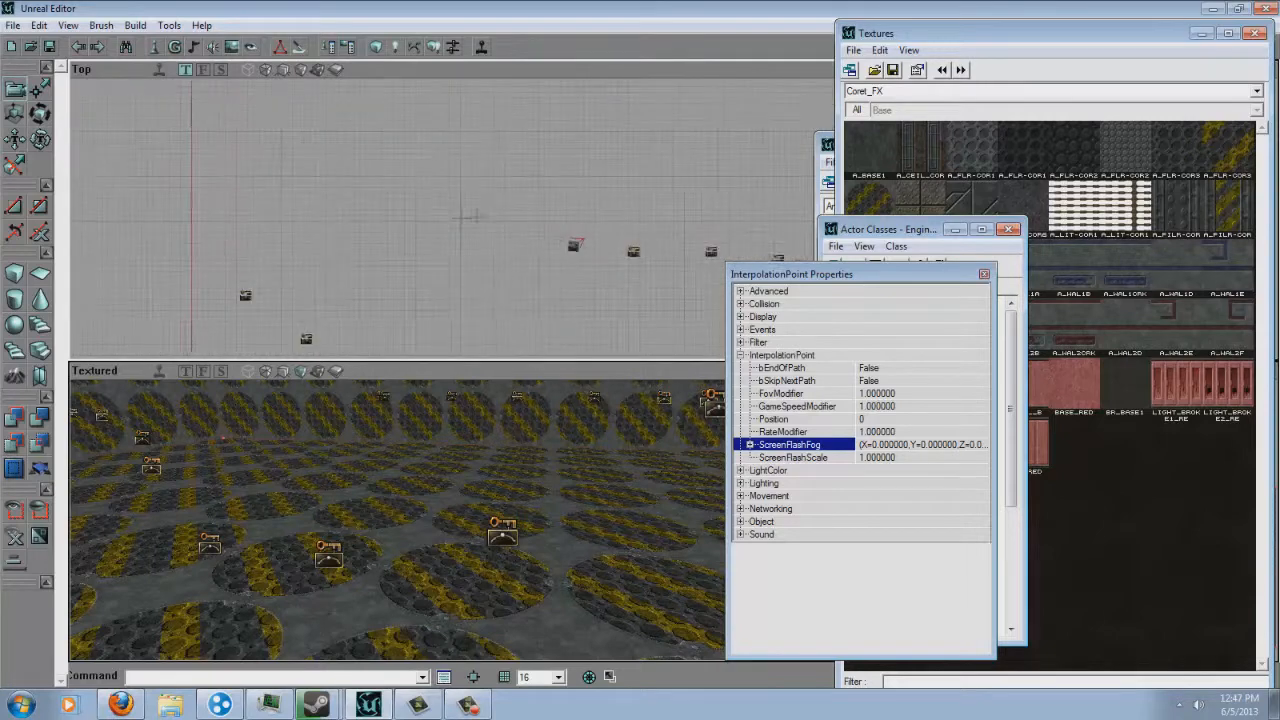
Duplicate the end InterpolationPoint twice in the Top view, continuing the return side of the curve toward the path's starting side
right_click(560, 247)
left_click(610, 484)
left_click_drag(566, 298, 443, 184, "ctrl")
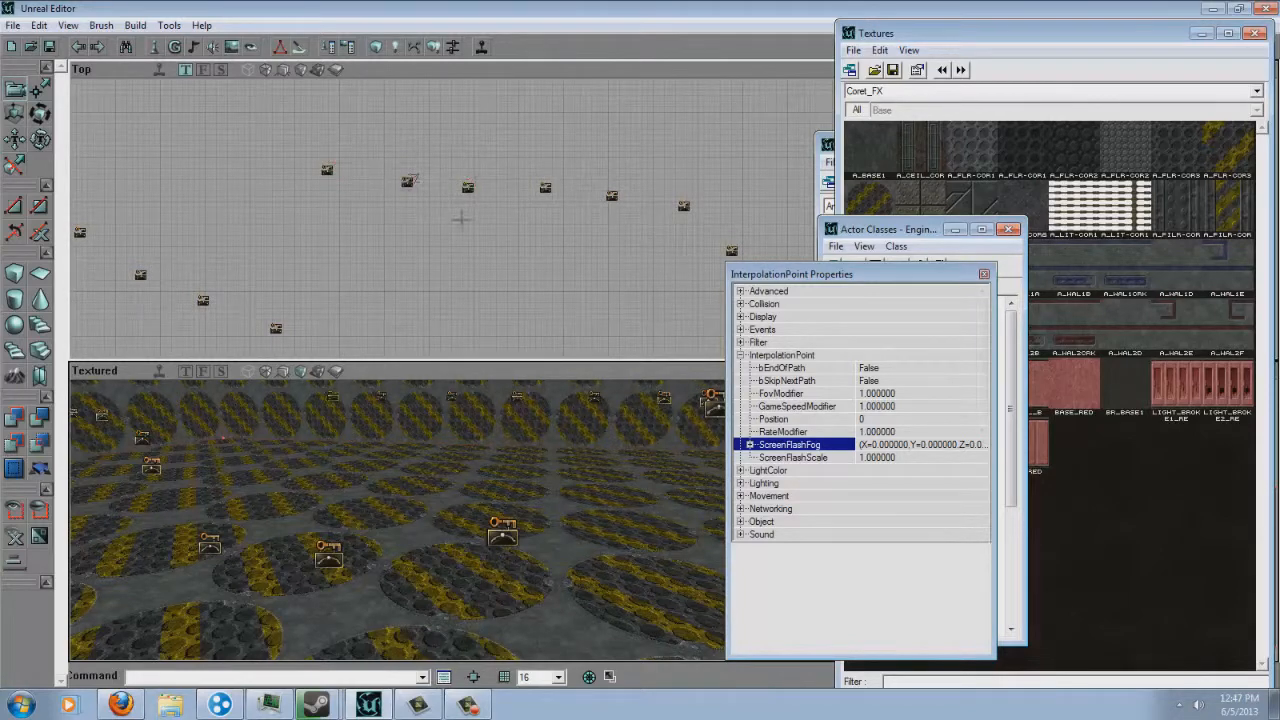
right_click(324, 200)
left_click(400, 440)
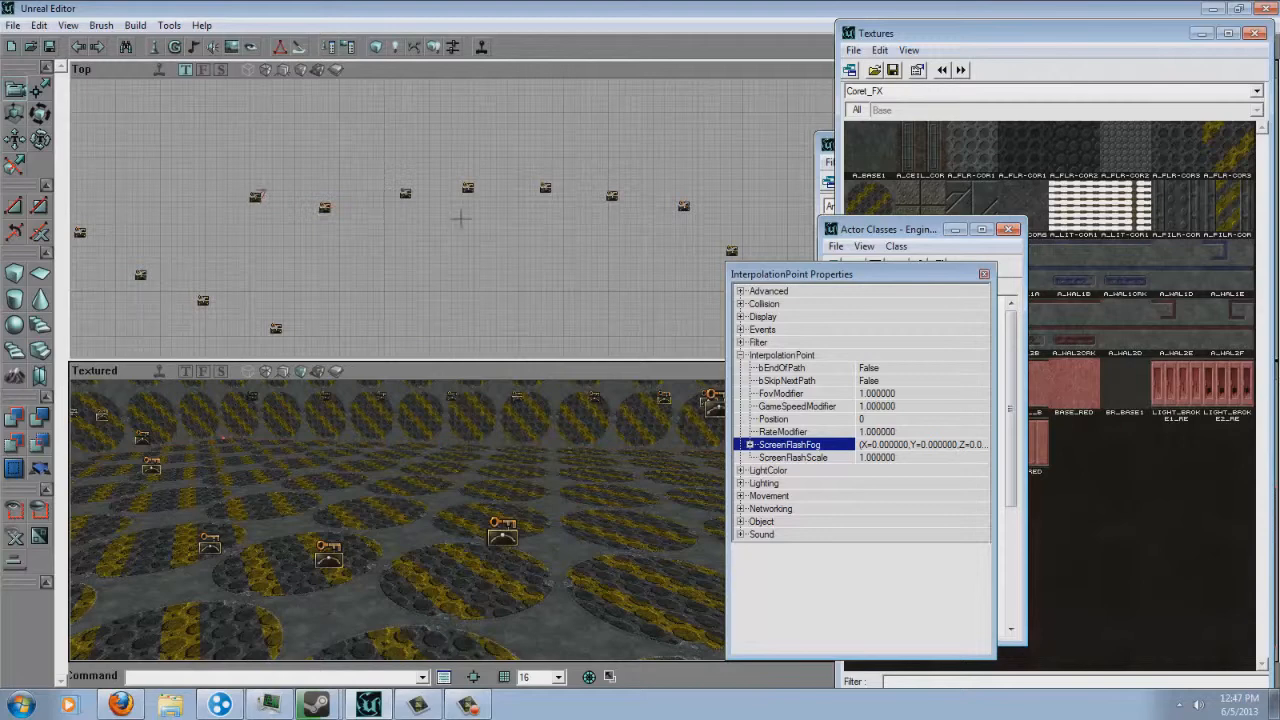
left_click_drag(300, 207, 459, 217)
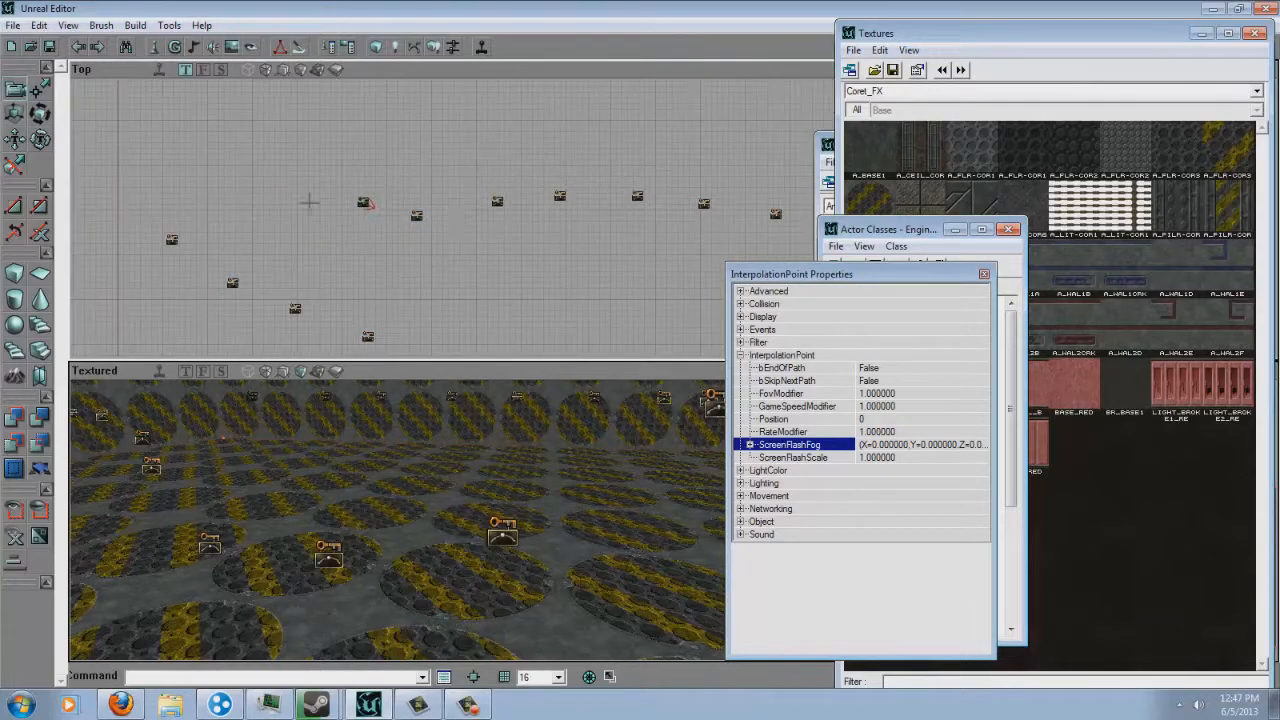
Duplicate the last InterpolationPoint two more times, angling the copies outward toward the room's wall nearest the path's start
right_click(363, 203)
left_click(460, 448)
right_click(305, 180)
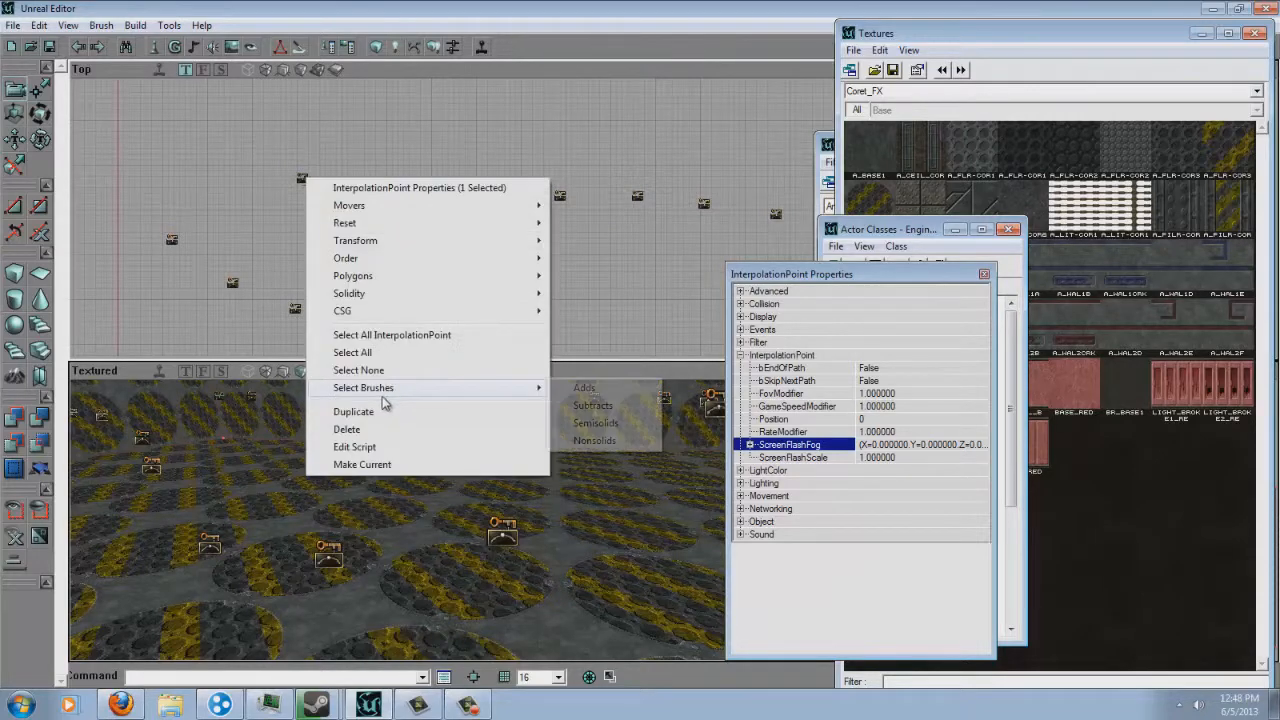
left_click(358, 411)
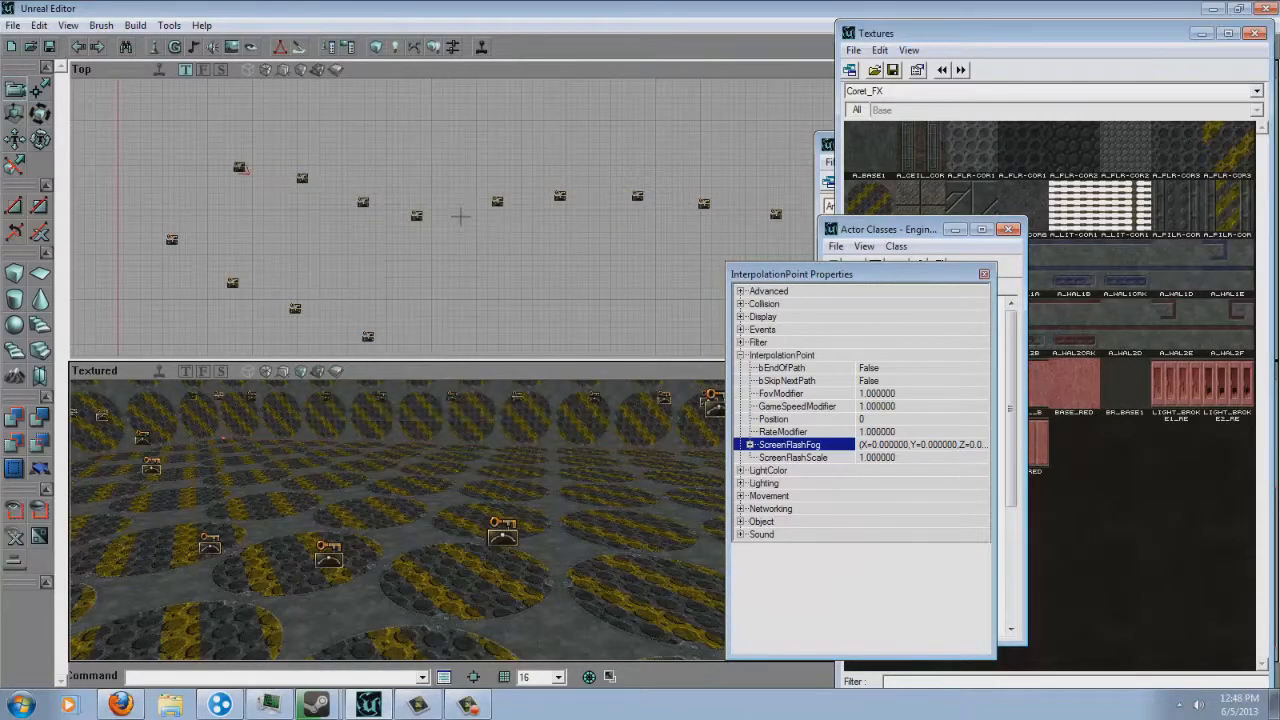
Duplicate the last InterpolationPoint once more and place the copy across from the path's first point, ending the return side
scroll(236, 152, "up", 2)
right_click(305, 173)
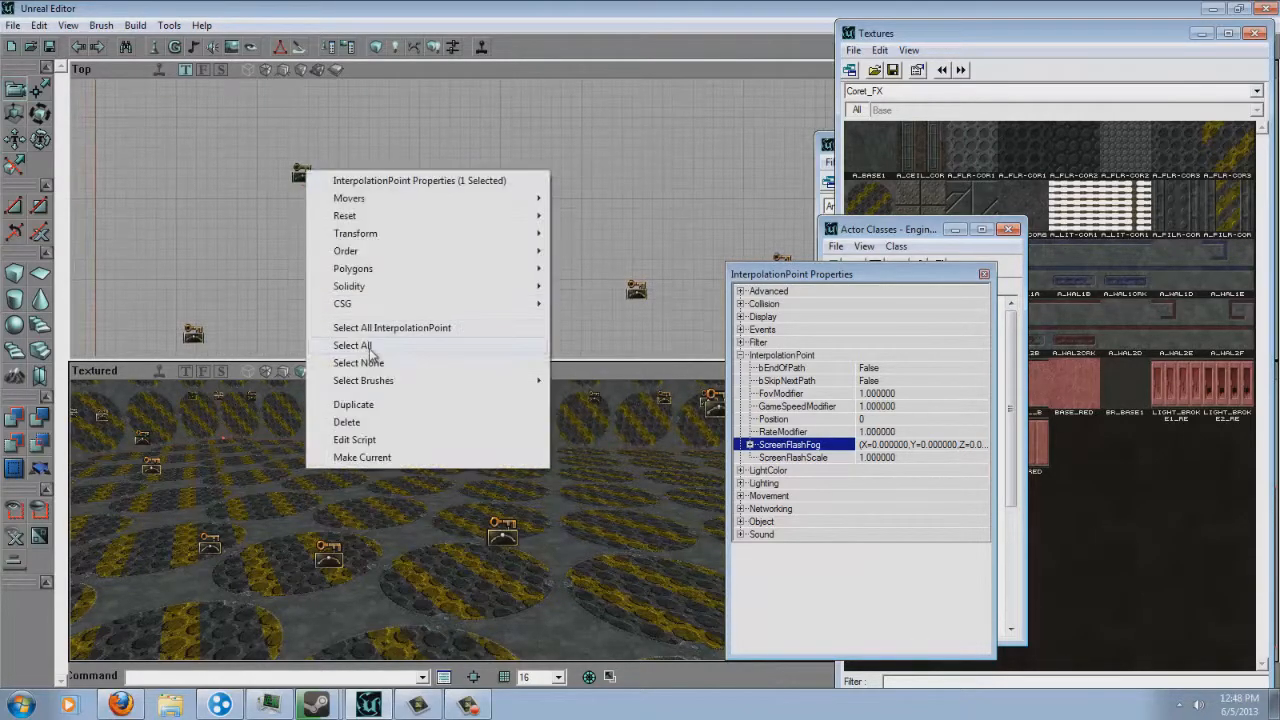
left_click(372, 405)
left_click_drag(301, 173, 187, 130, "ctrl")
scroll(458, 216, "down", 3)
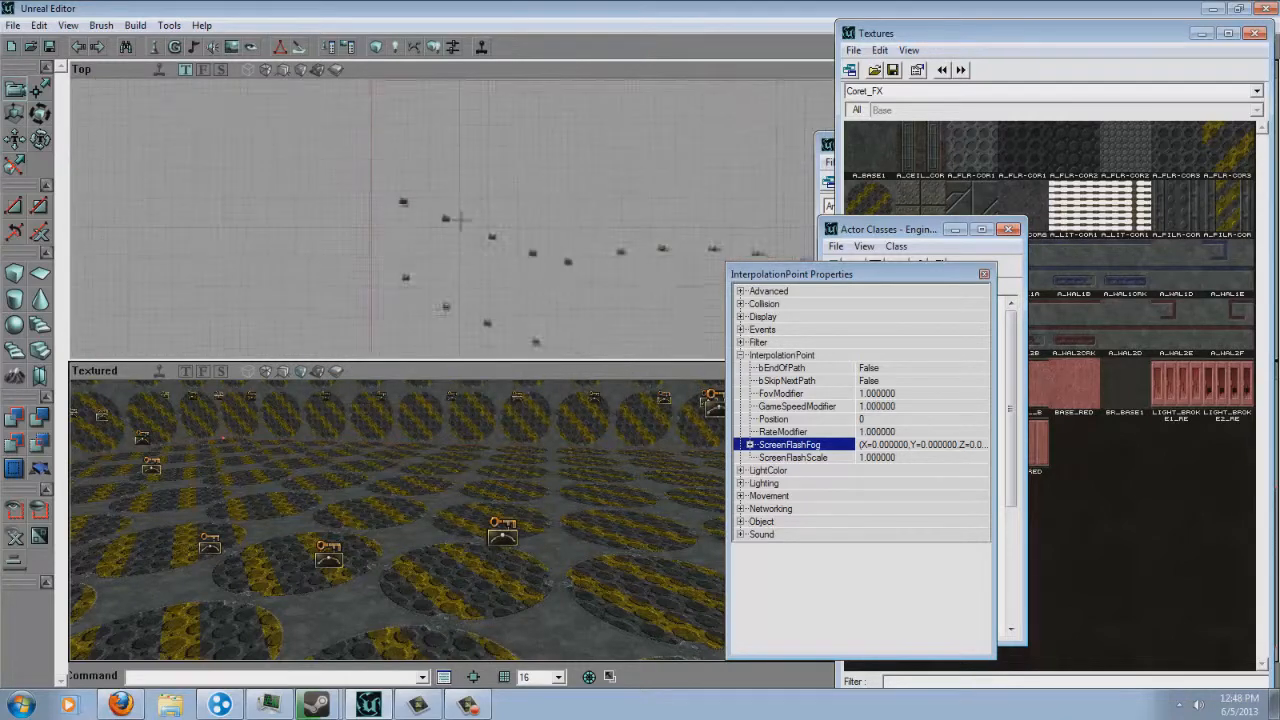
left_click_drag(480, 234, 284, 182)
scroll(461, 218, "down", 1)
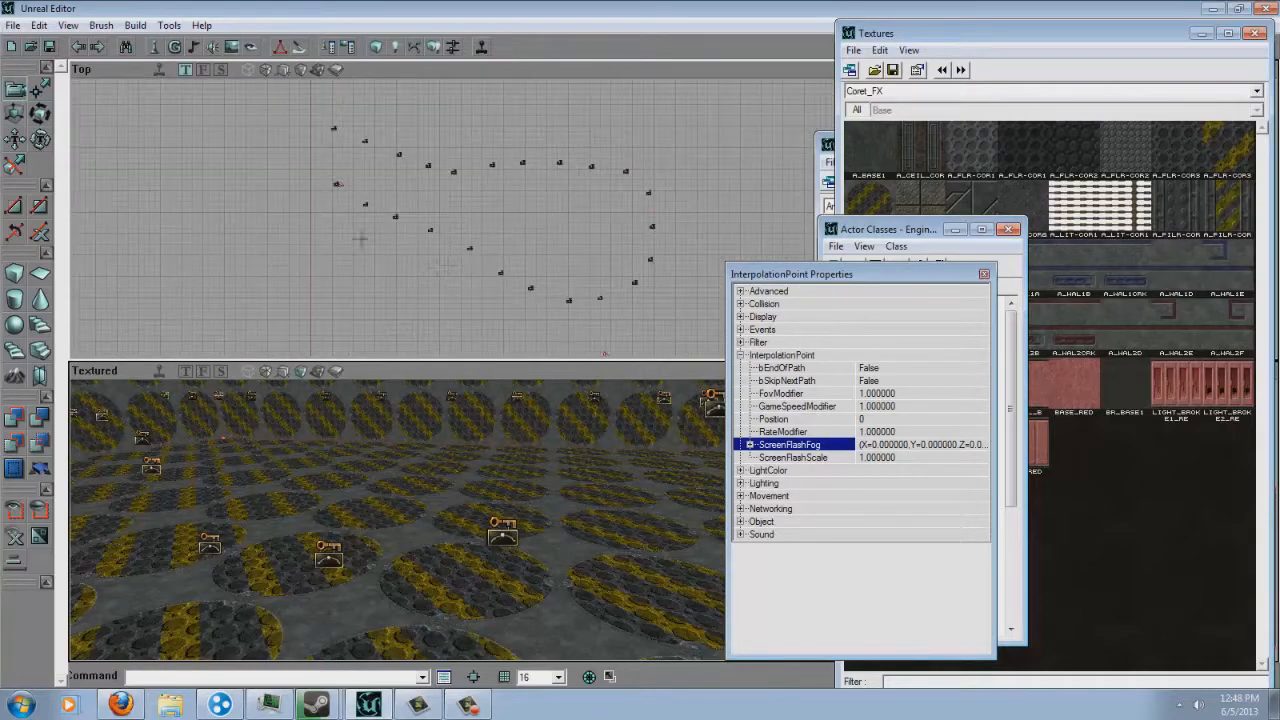
Examine the course of the InterpolationPoints around the room from several angles in the 3D view
left_click_drag(450, 535, 539, 444)
right_click(425, 450, "ctrl")
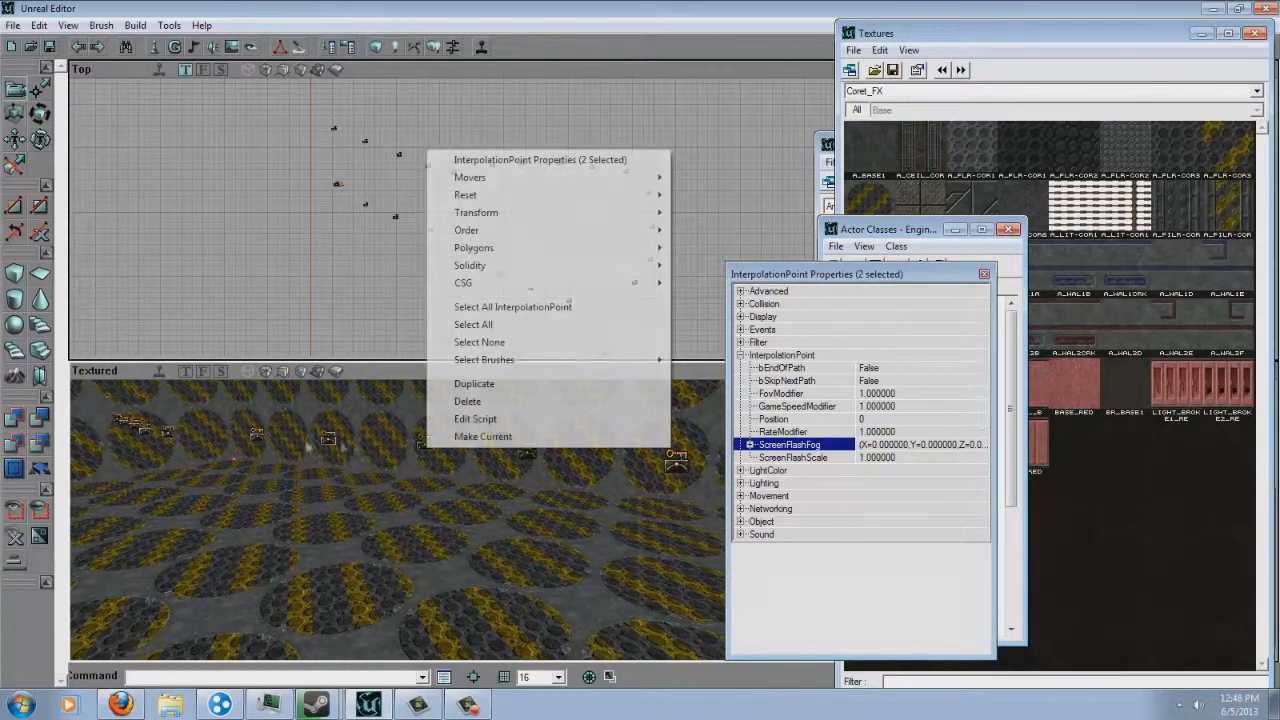
left_click(326, 443, "ctrl")
left_click_drag(320, 456, 320, 484, "ctrl")
left_click_drag(461, 520, 400, 491)
left_click_drag(366, 451, 398, 408)
left_click_drag(461, 518, 446, 489)
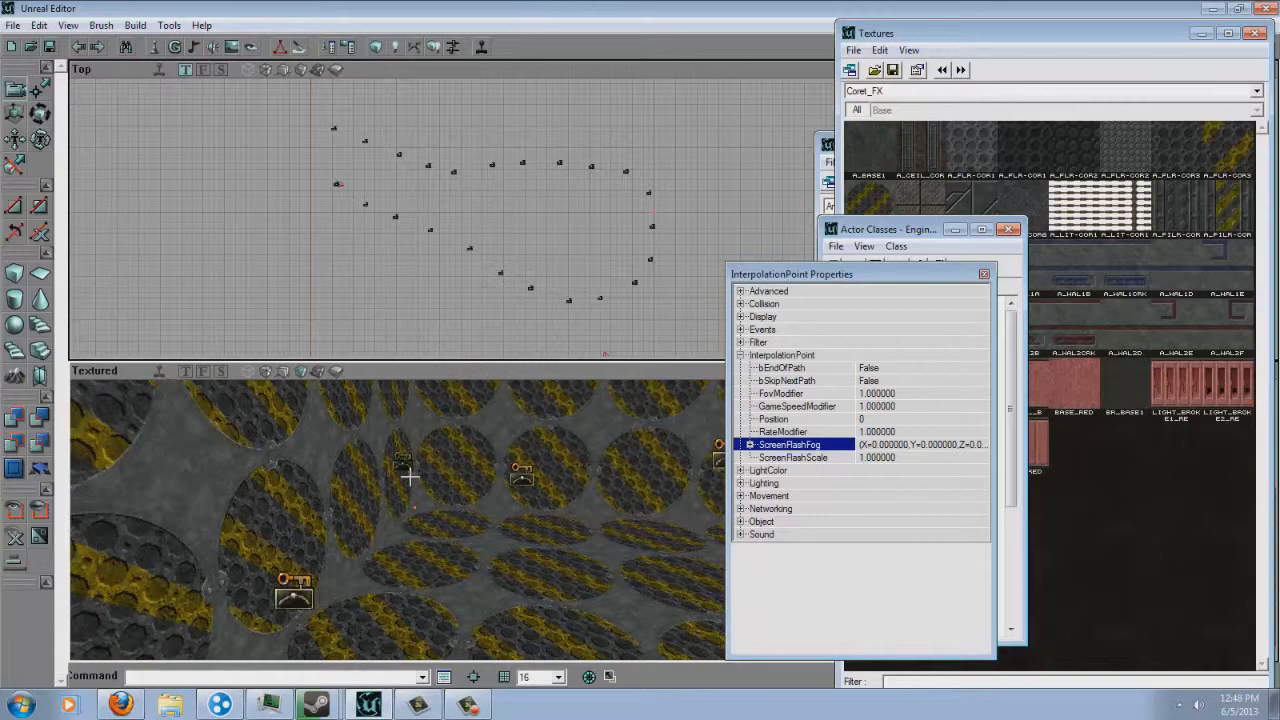
left_click_drag(461, 519, 406, 440)
Starting from the path's first InterpolationPoint, number the second and third points in path order, giving the third Position 2
left_click_drag(467, 314, 461, 219)
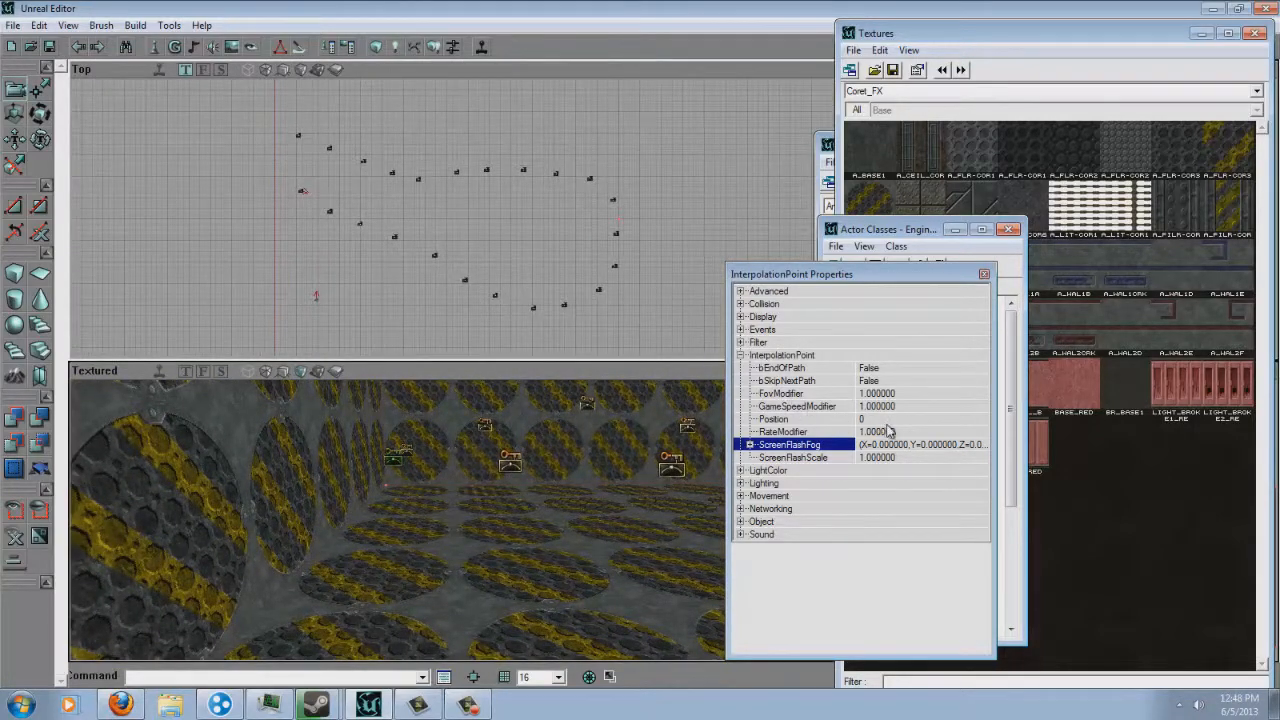
left_click_drag(430, 300, 460, 218)
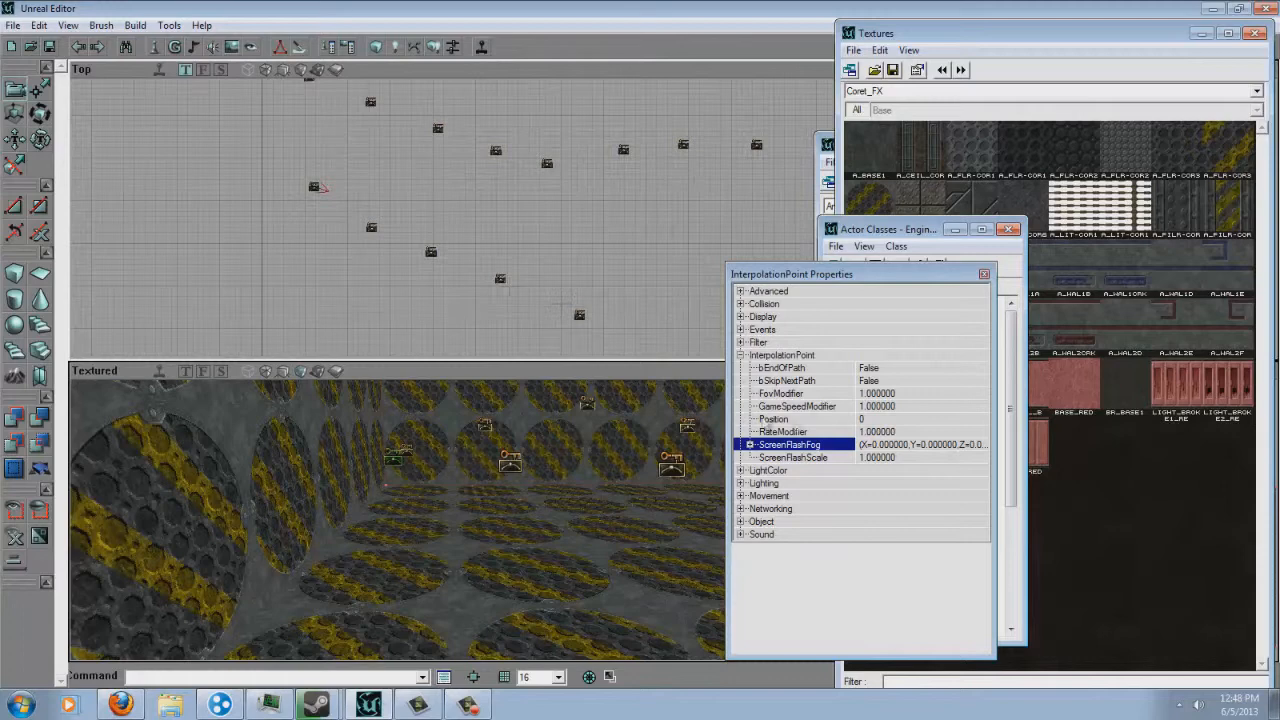
left_click(873, 419)
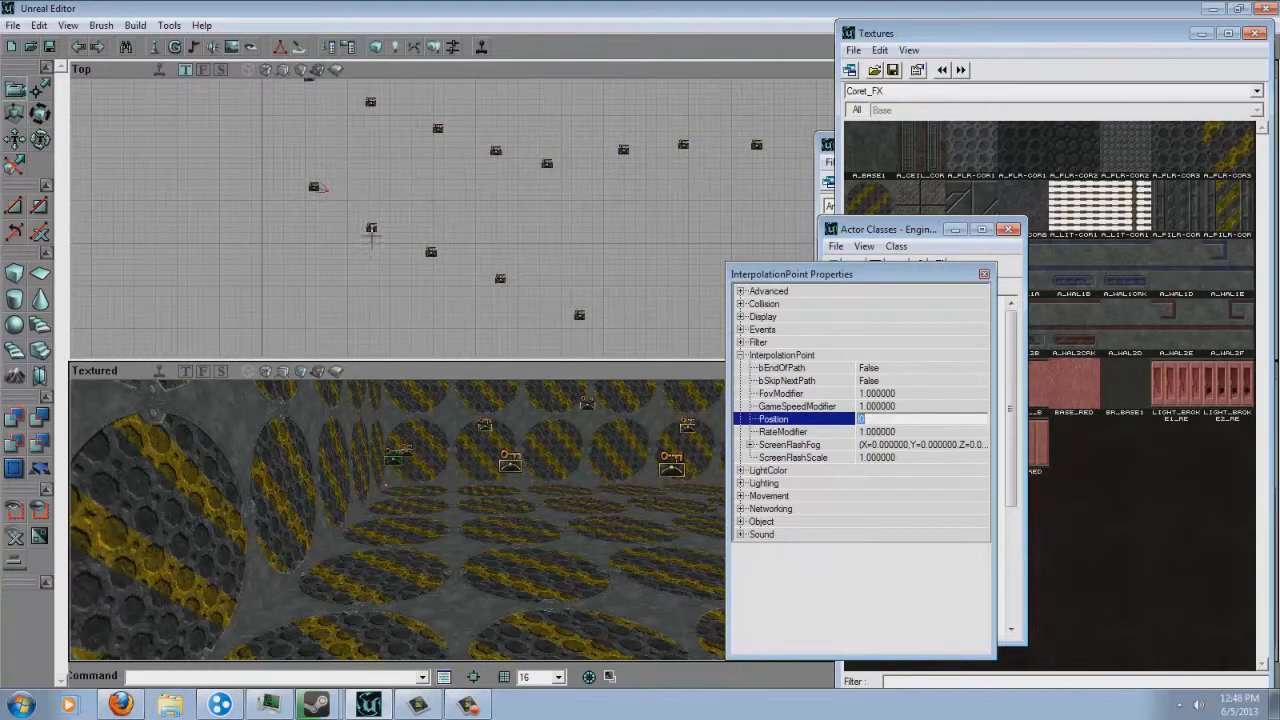
left_click(371, 229)
left_click(873, 419)
scroll(457, 217, "up", 3)
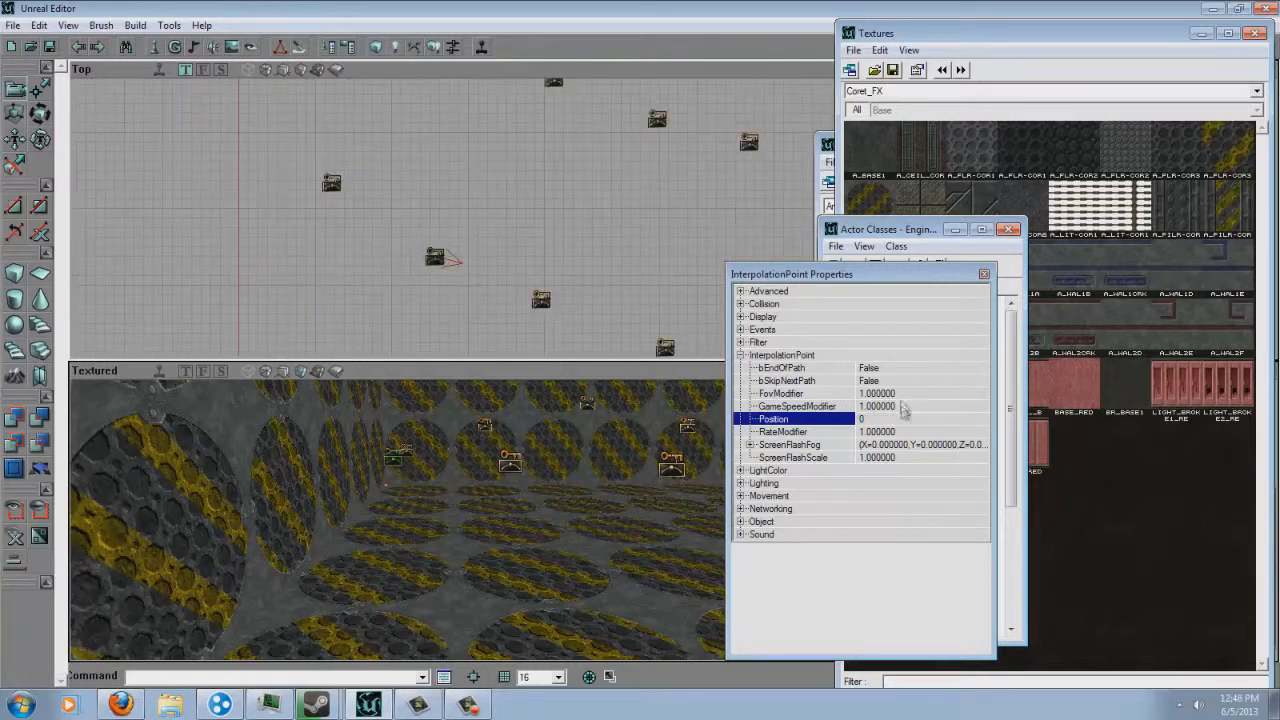
left_click(541, 300)
left_click(886, 425)
type("2")
key("Up")
key("Return")
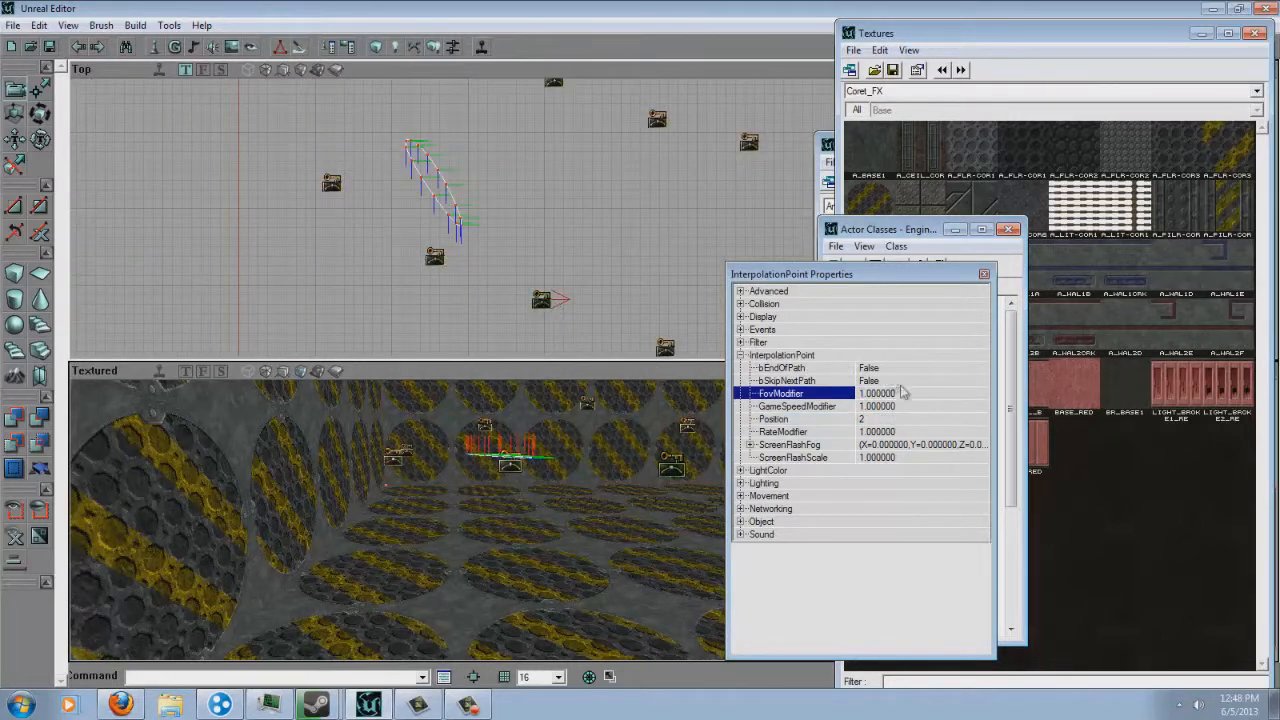
left_click(911, 419)
type("3")
left_click(925, 355)
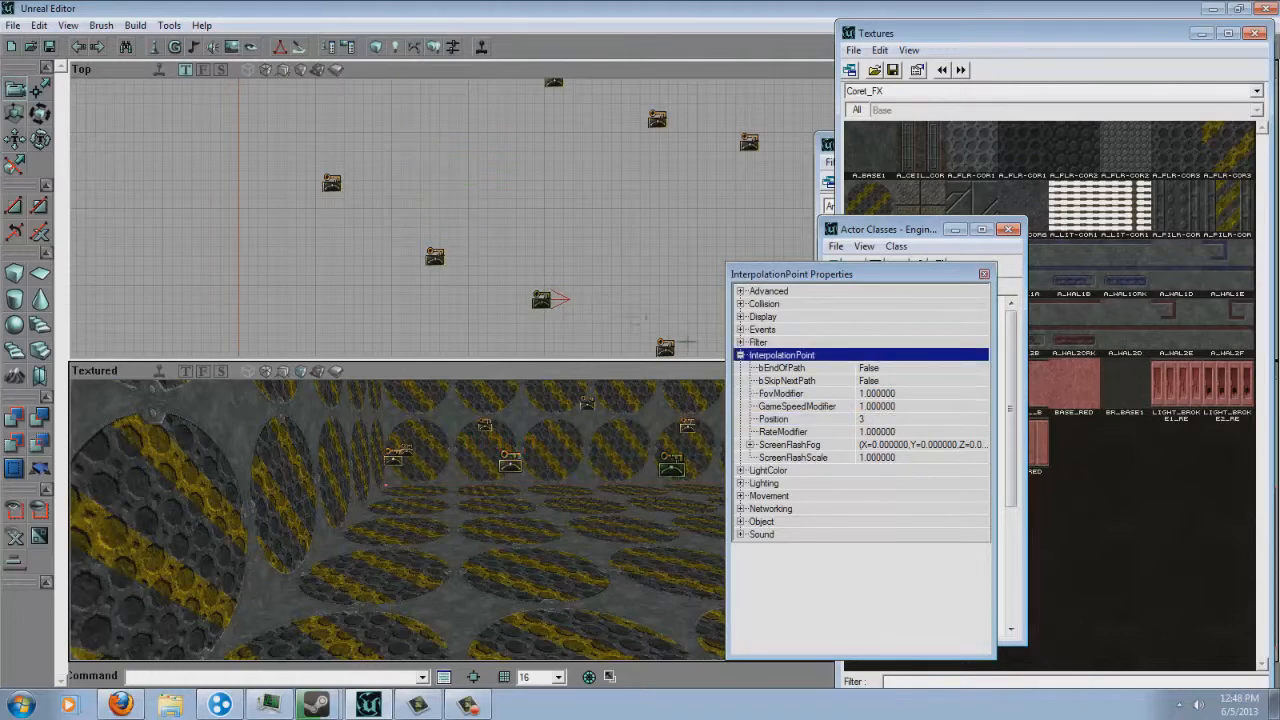
left_click(434, 257)
left_click(541, 302)
left_click(880, 419)
type("2")
left_click(868, 381)
Set the Position of the fourth InterpolationPoint to 3 and of the fifth to 4
left_click_drag(431, 257, 501, 285)
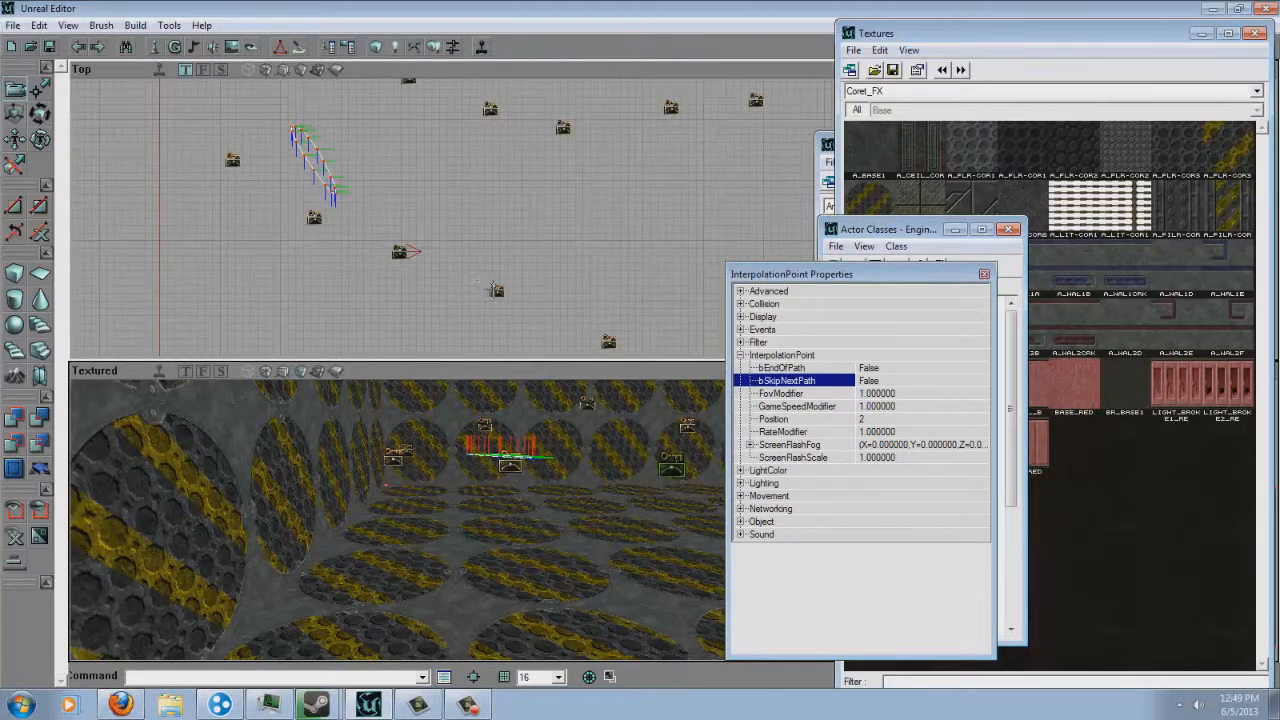
left_click(881, 420)
type("3")
left_click(889, 393)
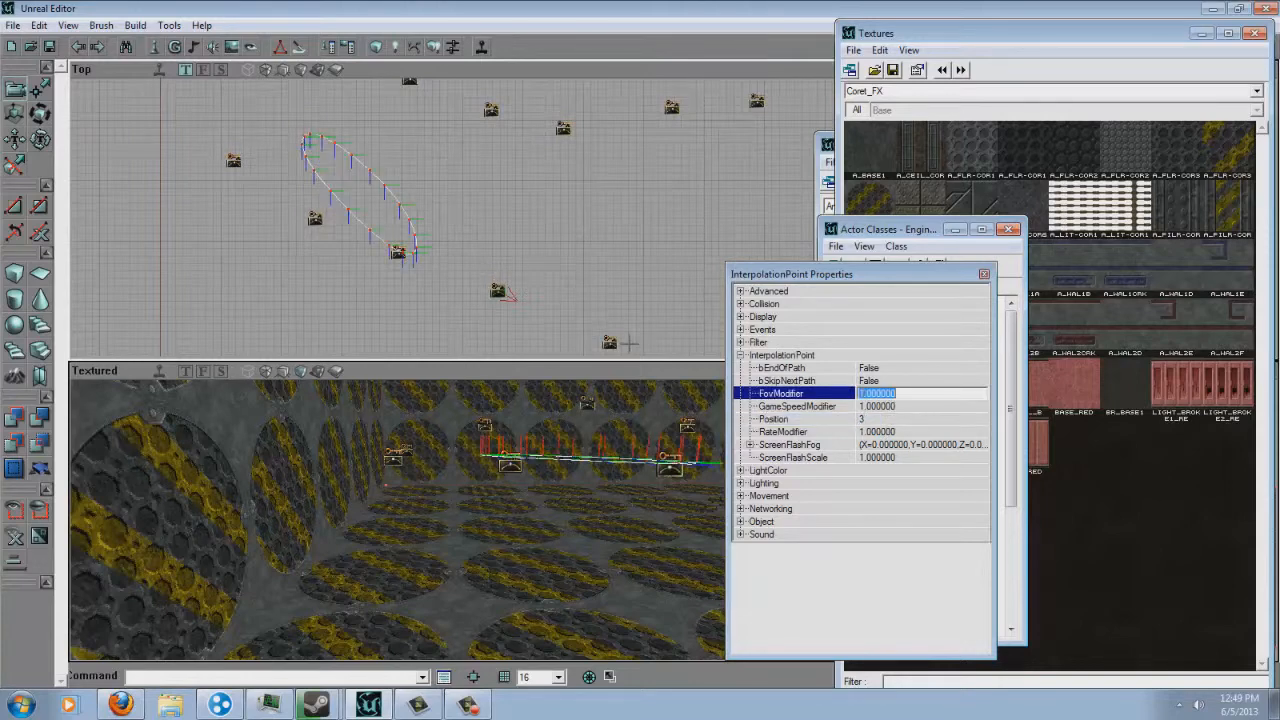
left_click(870, 420)
type("4")
left_click(858, 393)
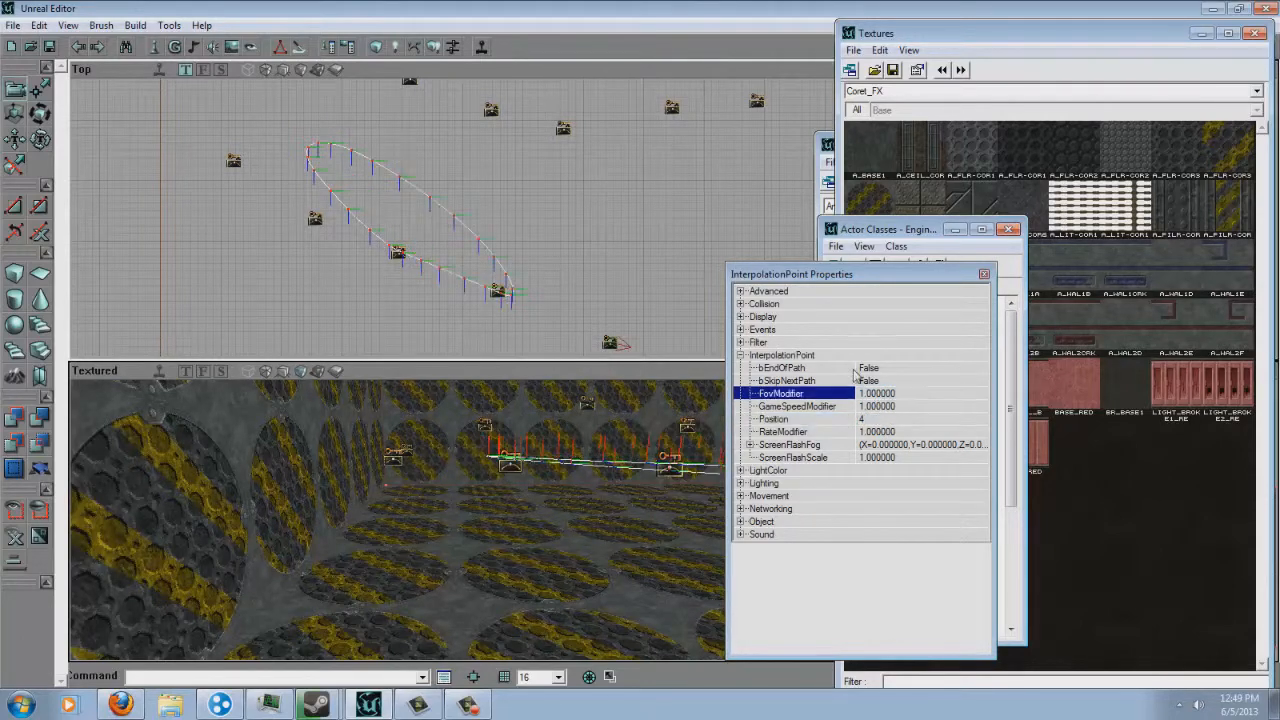
Set the Position of the sixth InterpolationPoint to 5 and of the seventh to 6
left_click_drag(480, 240, 306, 104)
scroll(480, 240, "down", 3)
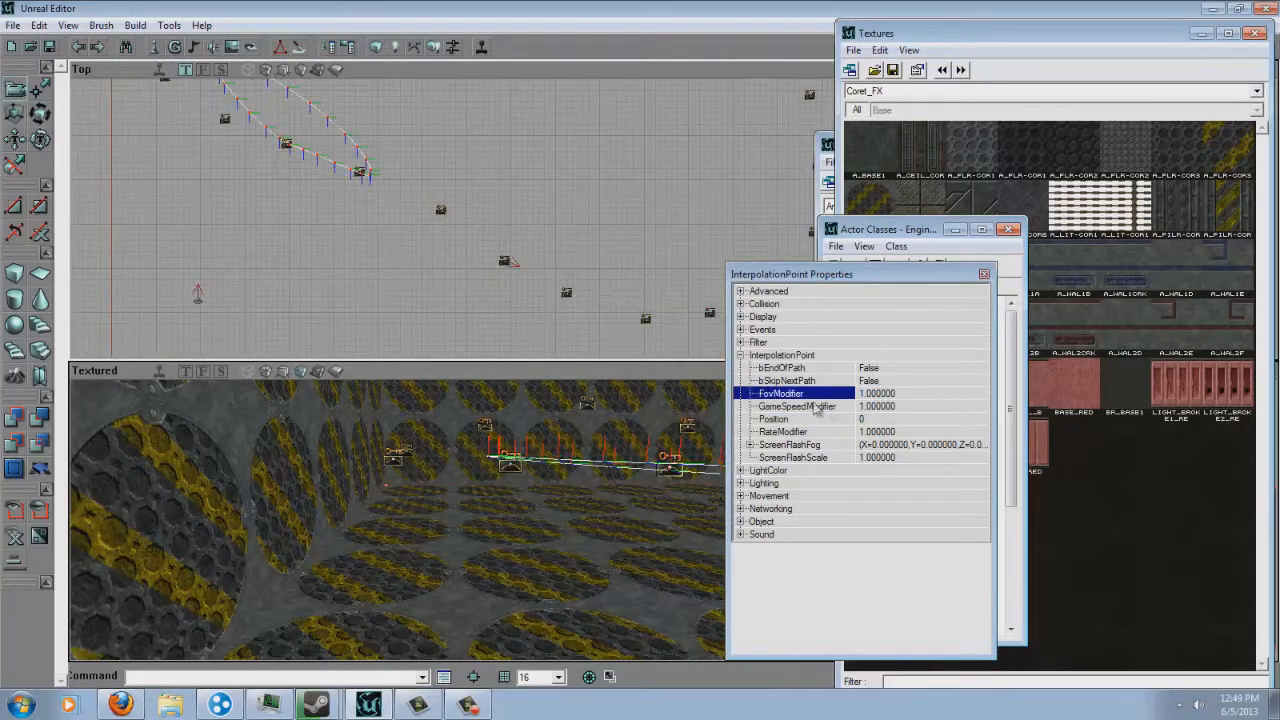
left_click(867, 420)
type("5")
left_click(886, 381)
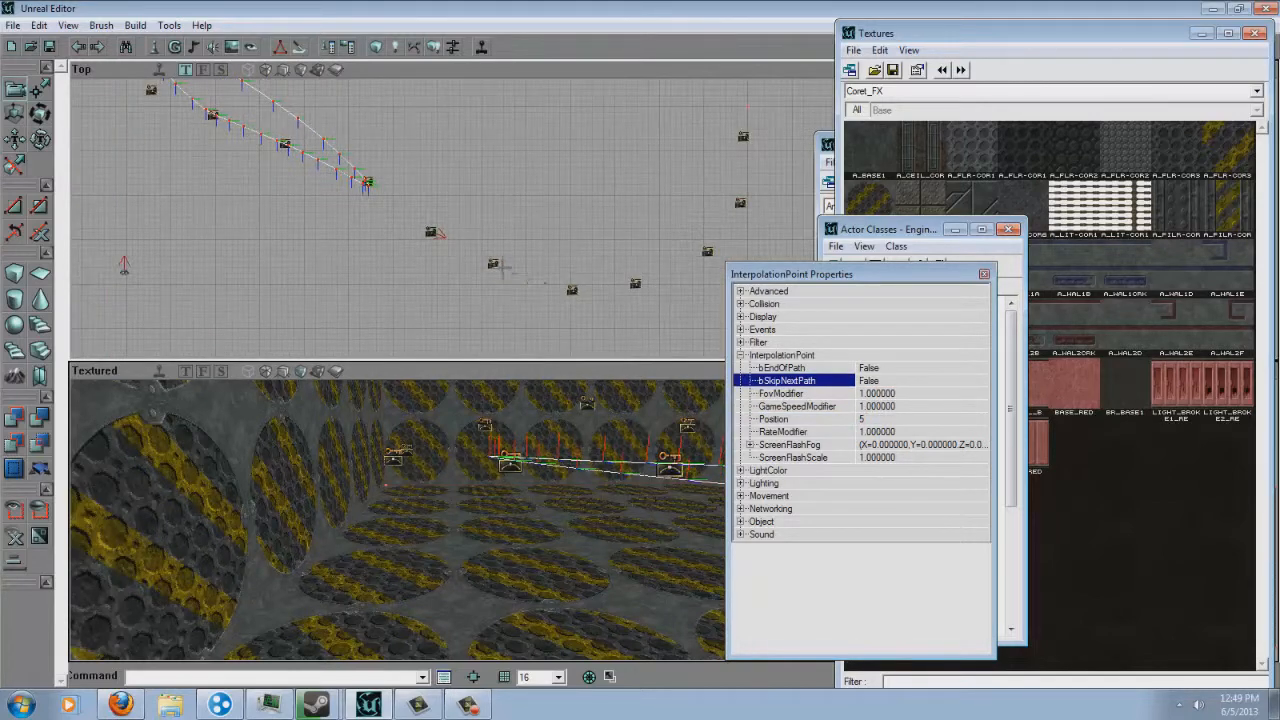
left_click(866, 420)
type("6")
left_click(877, 393)
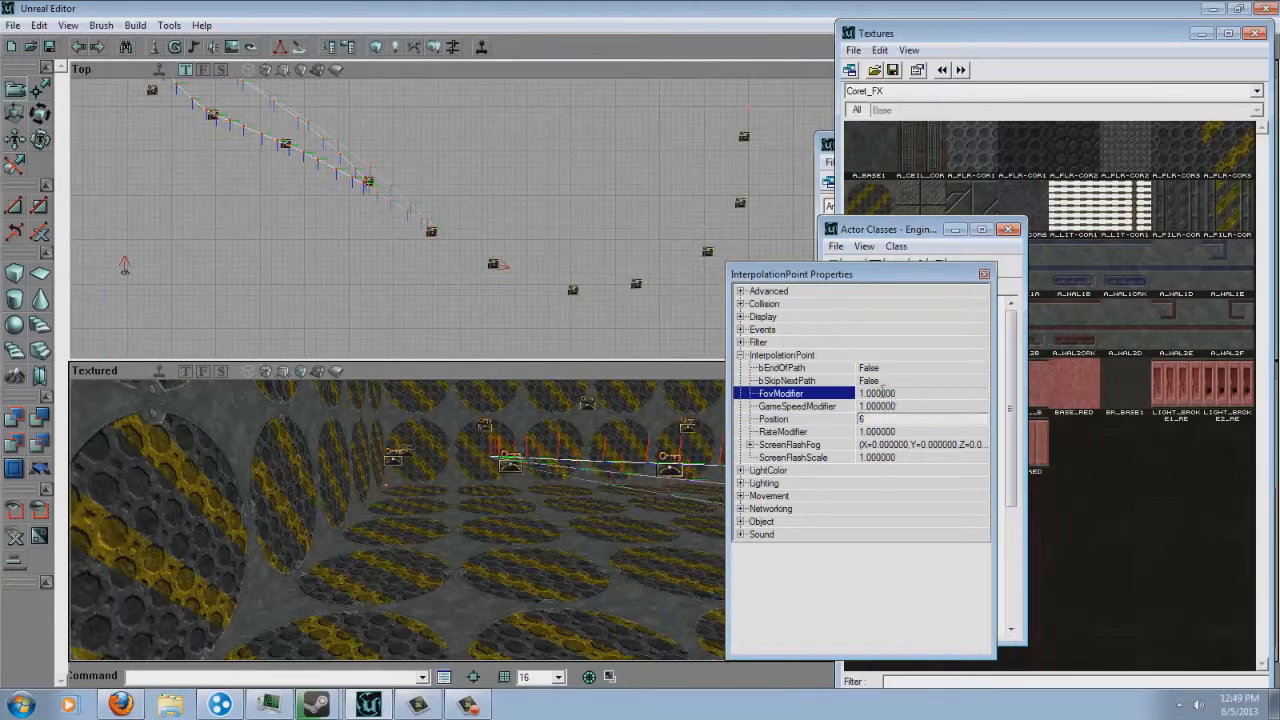
Set the Position of the eighth InterpolationPoint, at the start of the bend, to 7
left_click(573, 293)
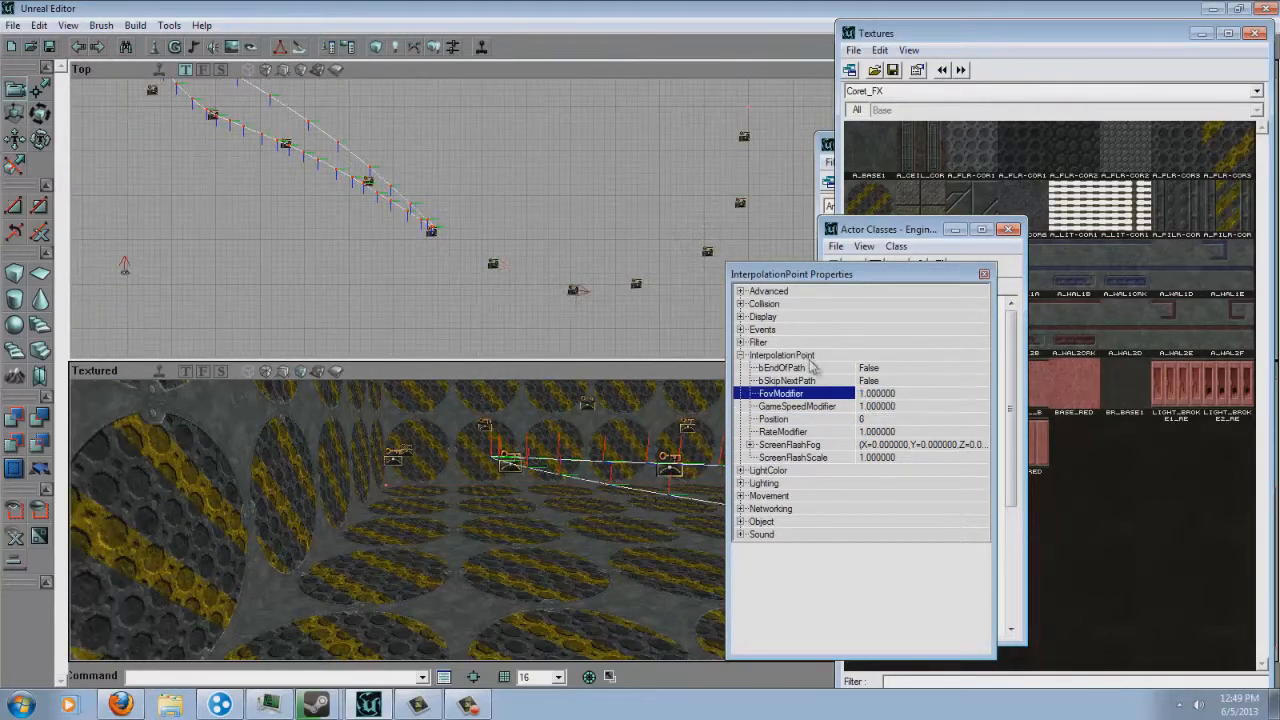
left_click(888, 418)
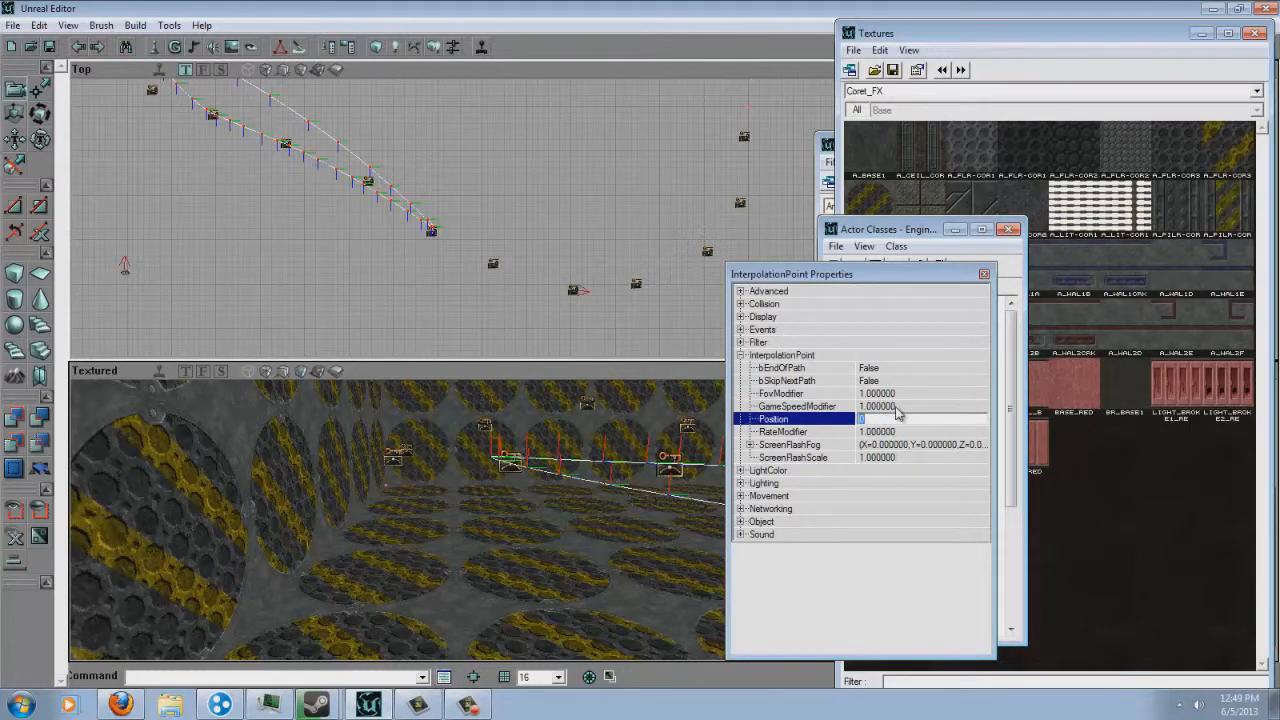
left_click_drag(460, 503, 520, 440)
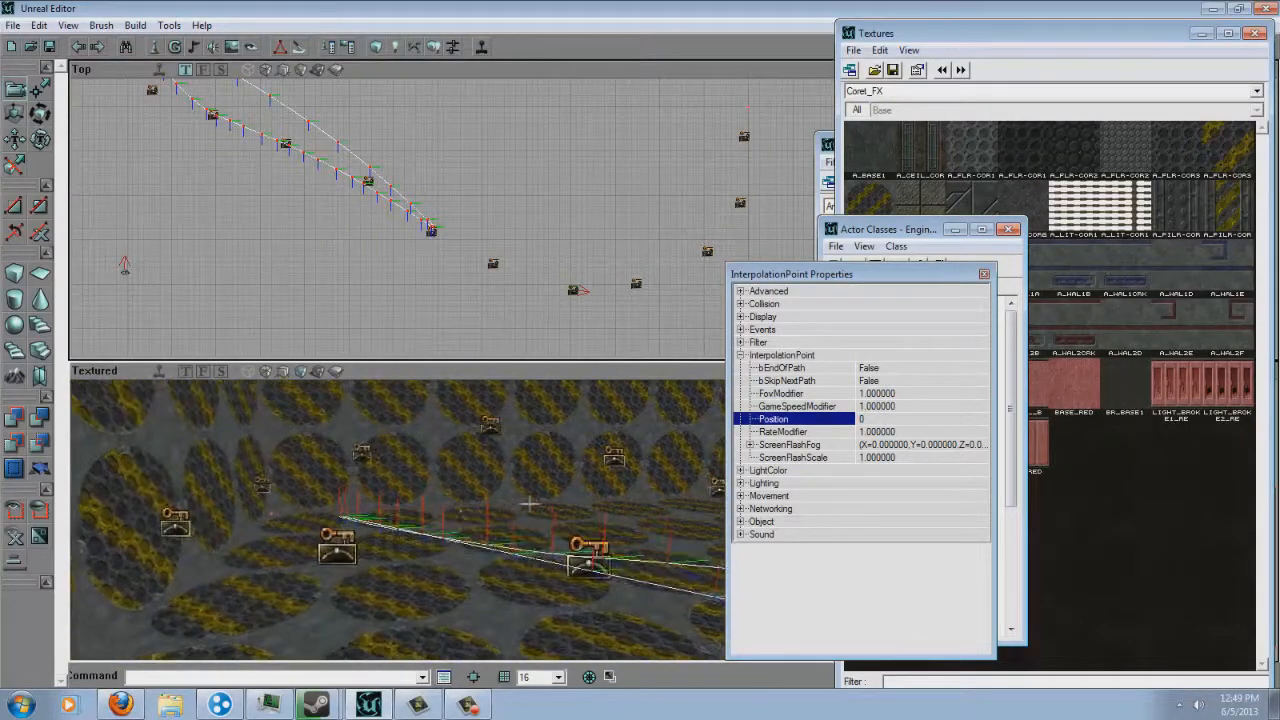
type("7")
left_click(926, 394)
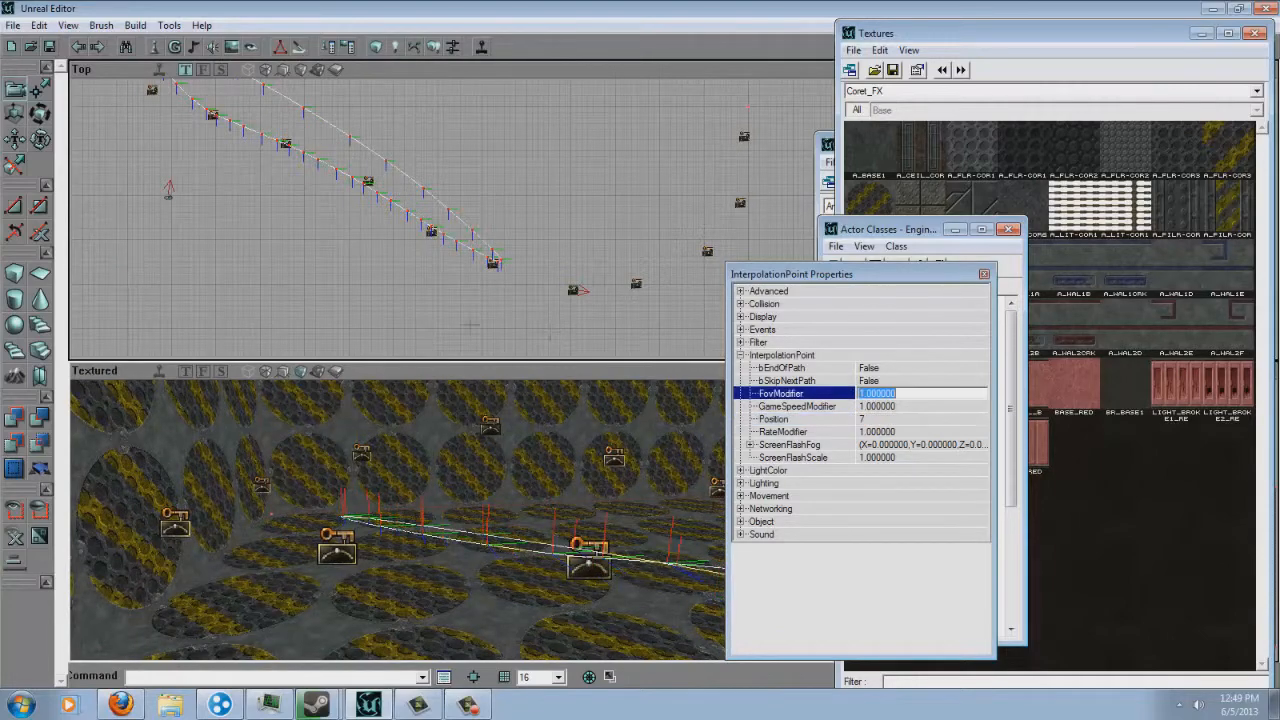
Set the Position of the ninth InterpolationPoint to 8 and select the tenth point around the bend
left_click_drag(460, 488, 419, 506)
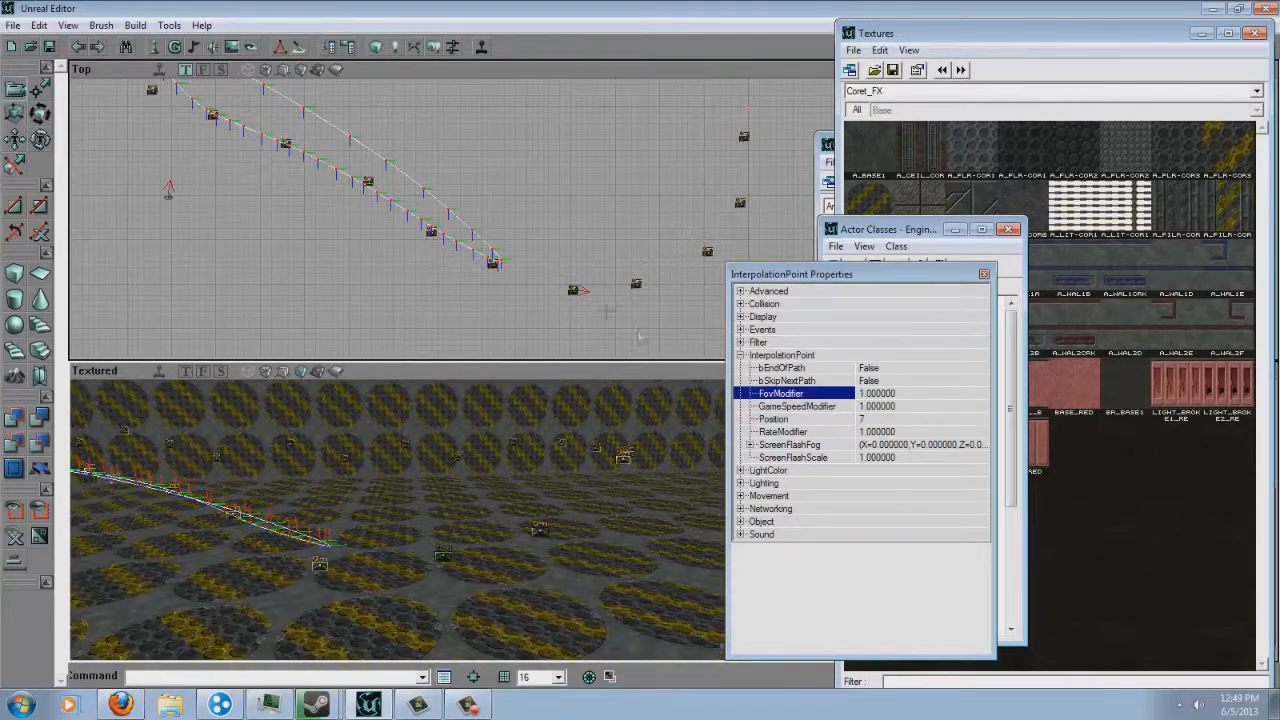
left_click(636, 282)
left_click(892, 419)
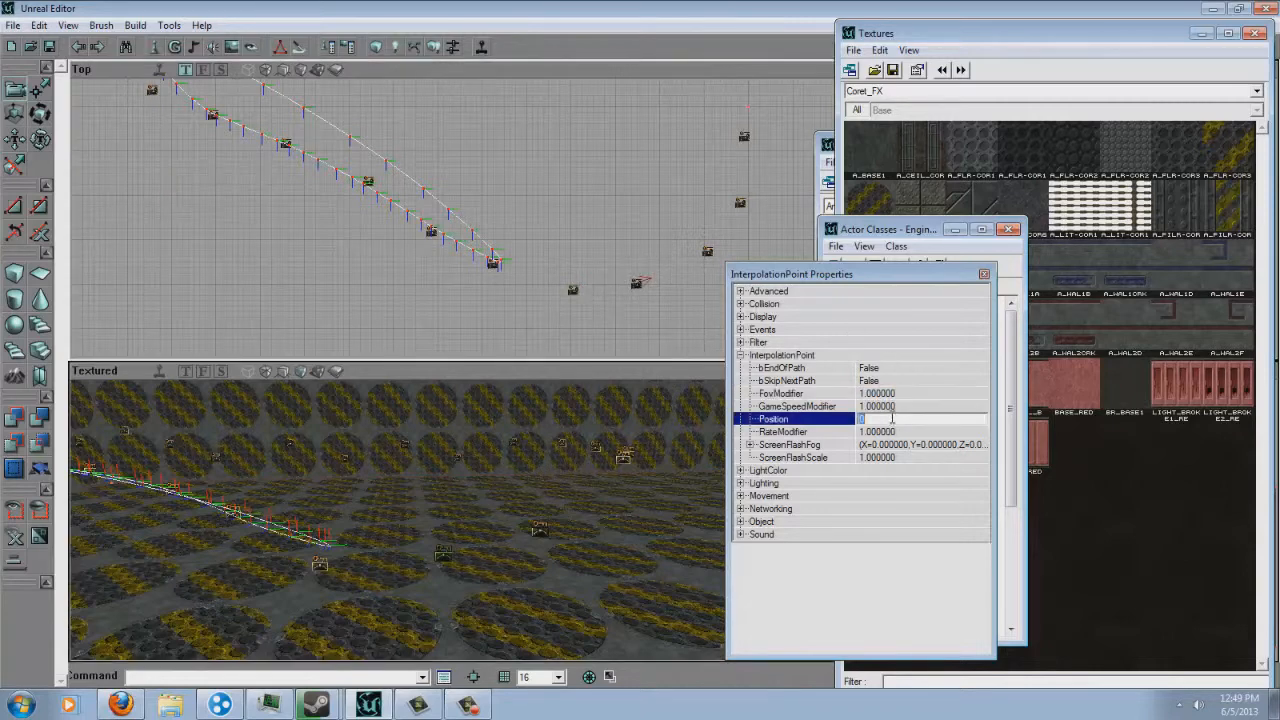
type("8")
left_click(898, 393)
left_click(707, 252)
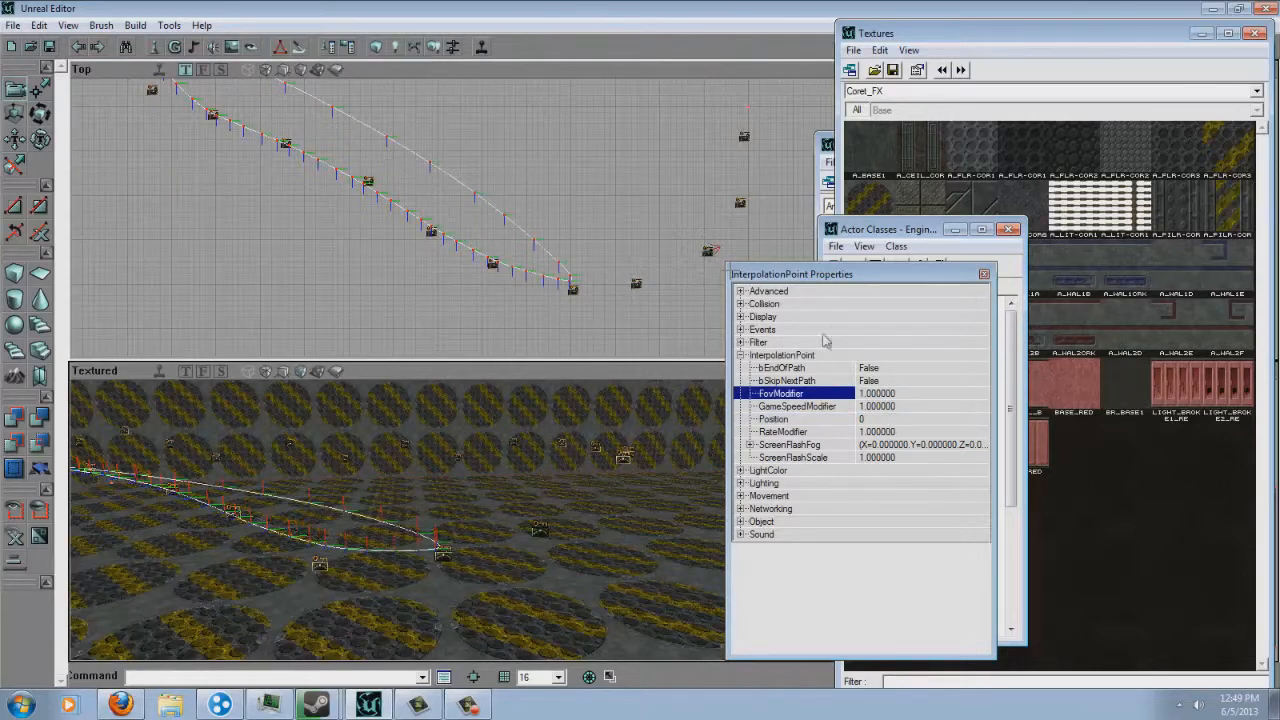
Set the Position of the tenth InterpolationPoint to 9 and of the eleventh to 10
left_click(870, 421)
type("9")
left_click(886, 383)
left_click_drag(485, 280, 710, 295)
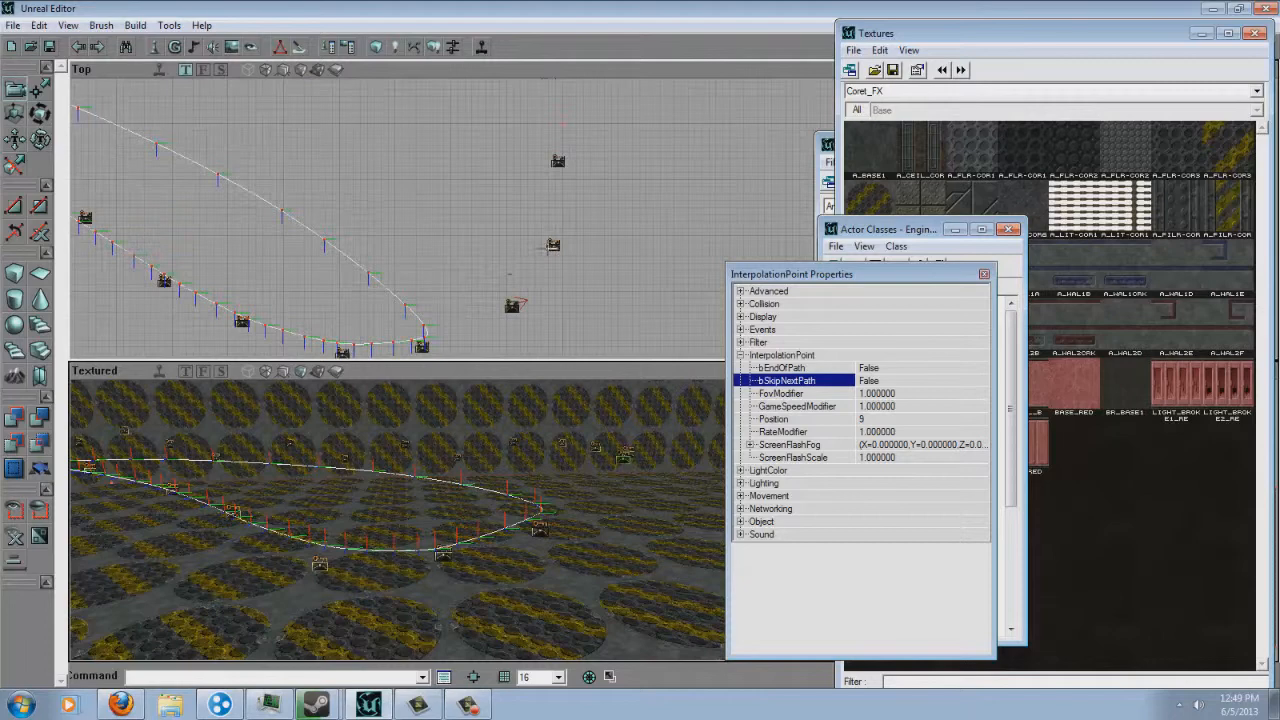
left_click(875, 420)
type("10")
key("Return")
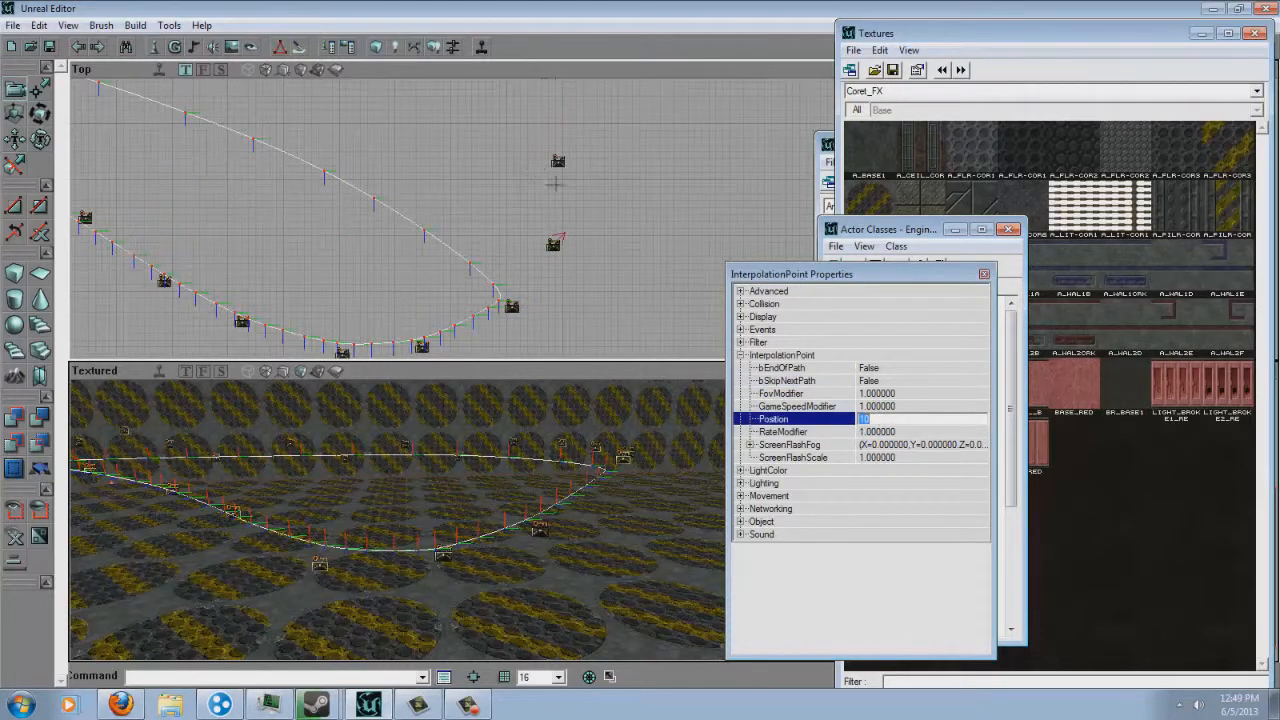
Set the Position of the twelfth InterpolationPoint, beyond the bend, to 11
left_click(557, 162)
left_click_drag(557, 162, 588, 82)
left_click(520, 155, "ctrl")
mouse_move(462, 227)
left_mouse_down()
mouse_move(403, 189)
mouse_move(486, 235)
left_mouse_up()
left_click(506, 271)
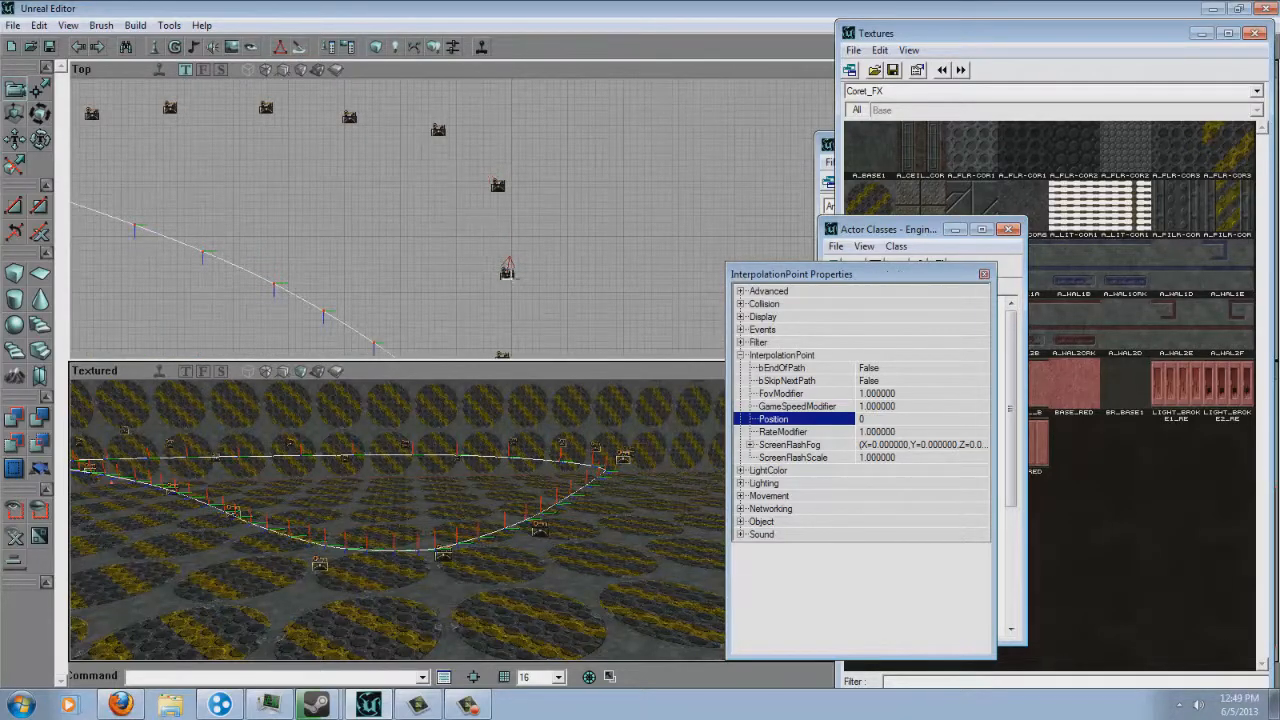
left_click(888, 420)
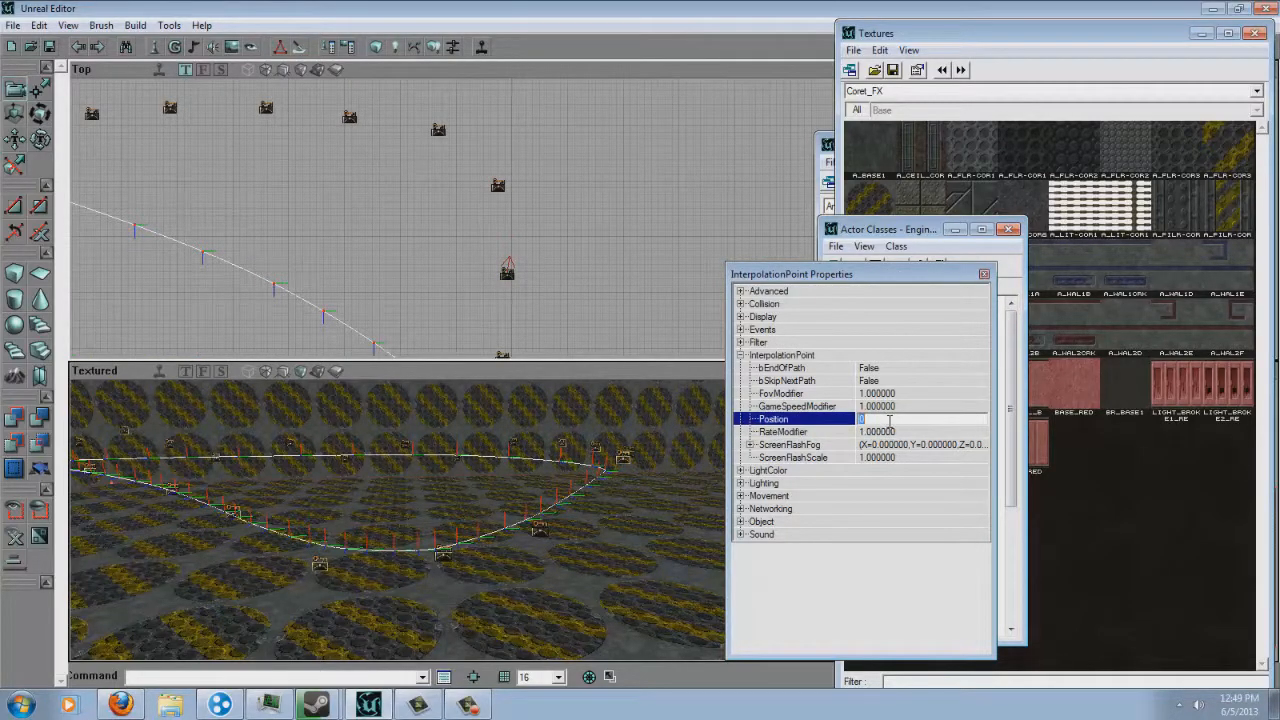
key("Return")
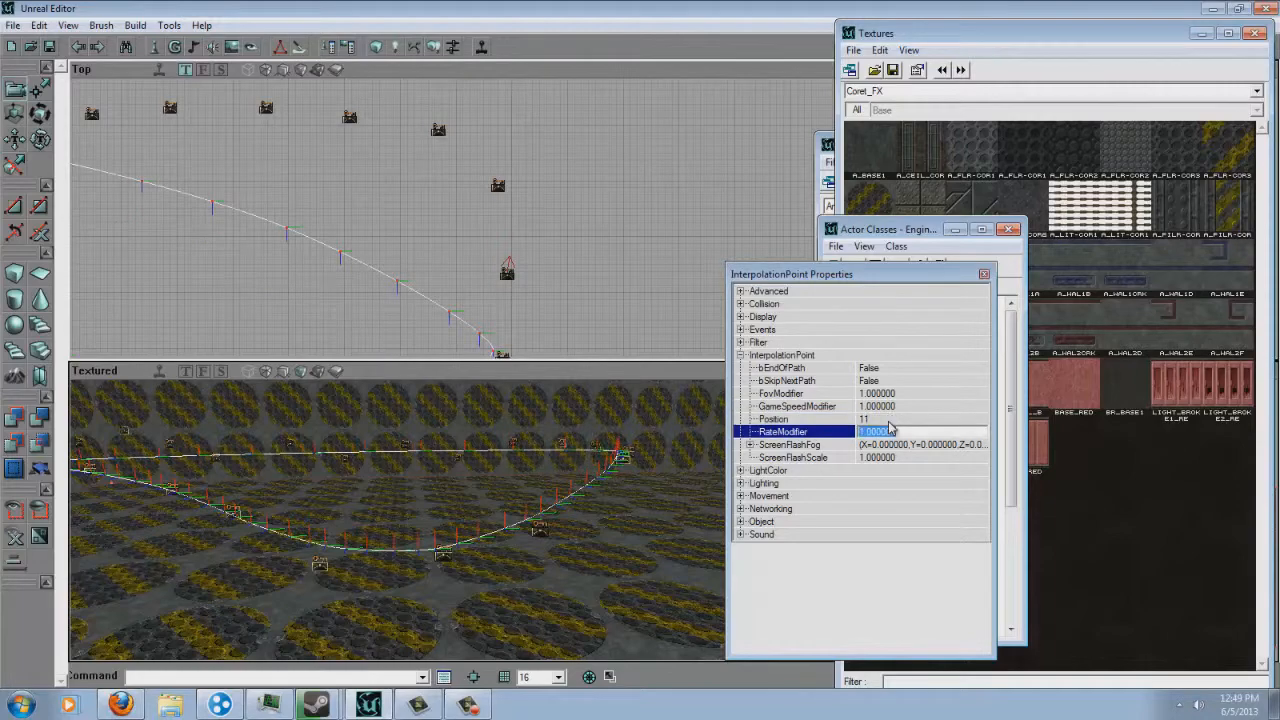
Set the Position of the thirteenth InterpolationPoint to 12 and bring the finished part of the path into close view
left_click_drag(485, 555, 463, 518)
right_click_drag(463, 518, 473, 648)
left_click(380, 526)
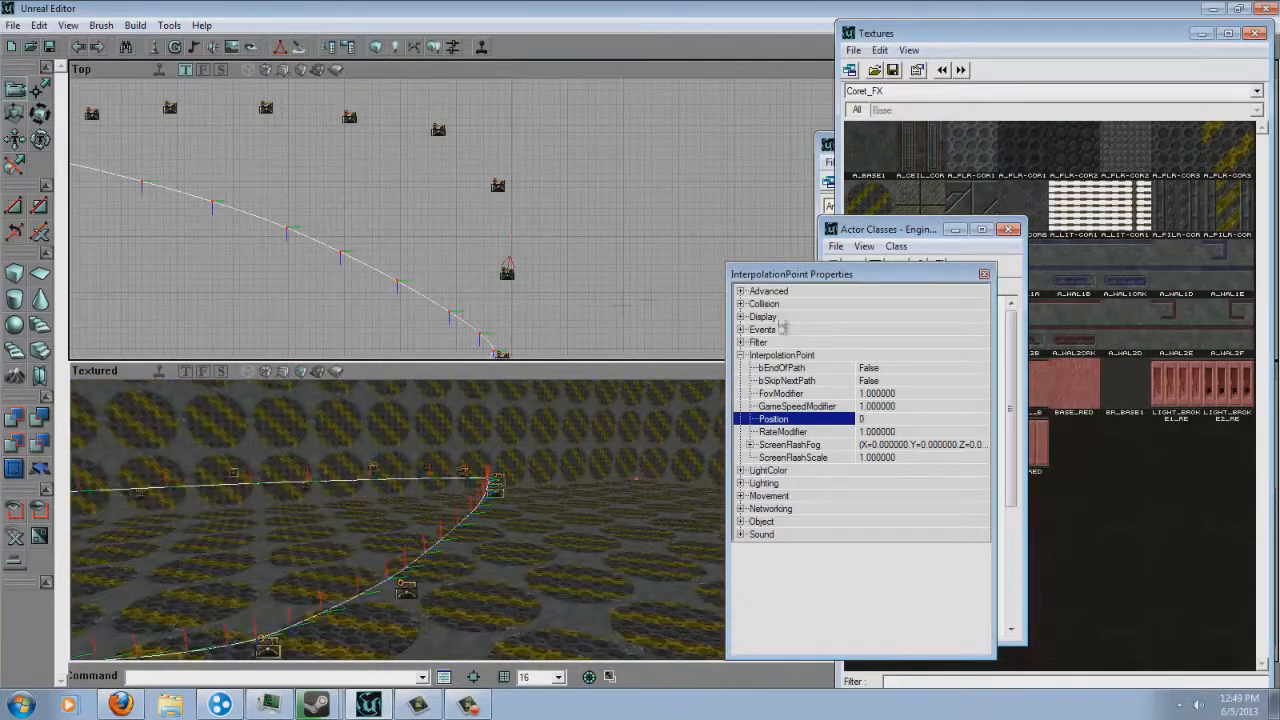
type("12")
key("Up")
key("Down")
right_click_drag(444, 516, 350, 545)
left_click_drag(472, 512, 458, 520)
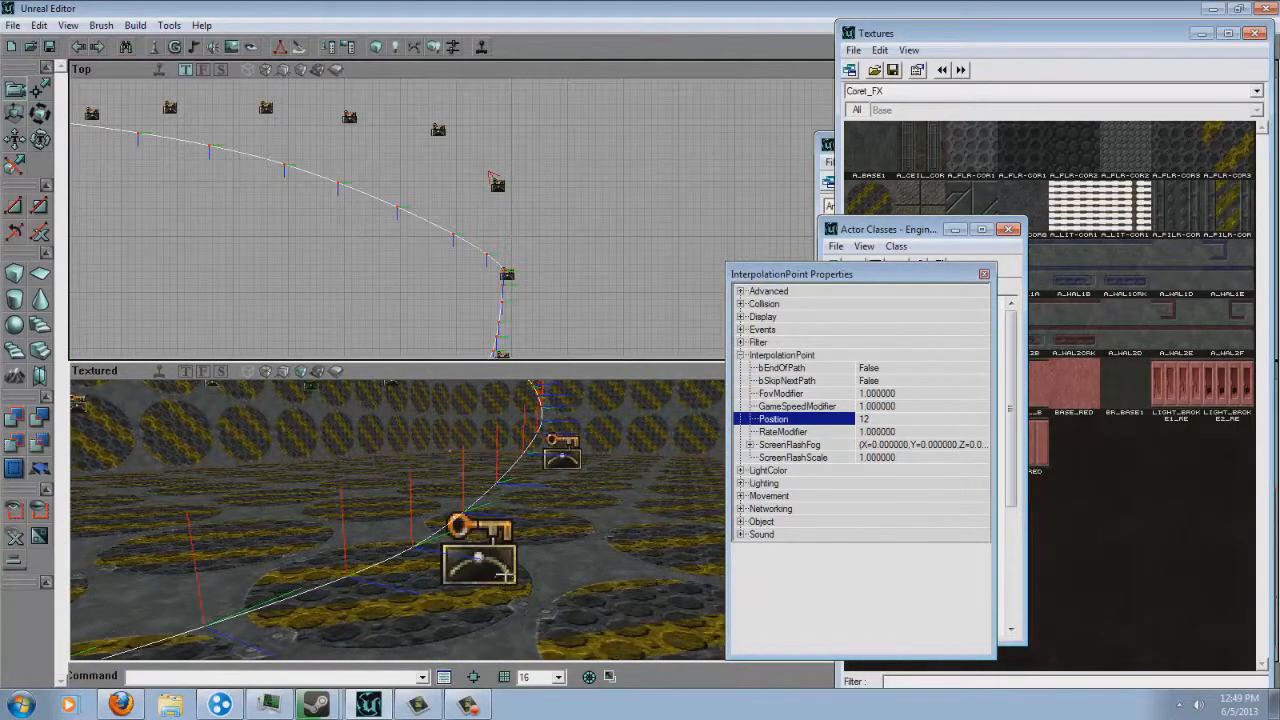
Try rotating the InterpolationPoint at Position 7 in the 3D view, undo the change and return to camera movement mode
left_click(507, 575)
left_click(41, 115)
left_click_drag(481, 552, 482, 552, "ctrl")
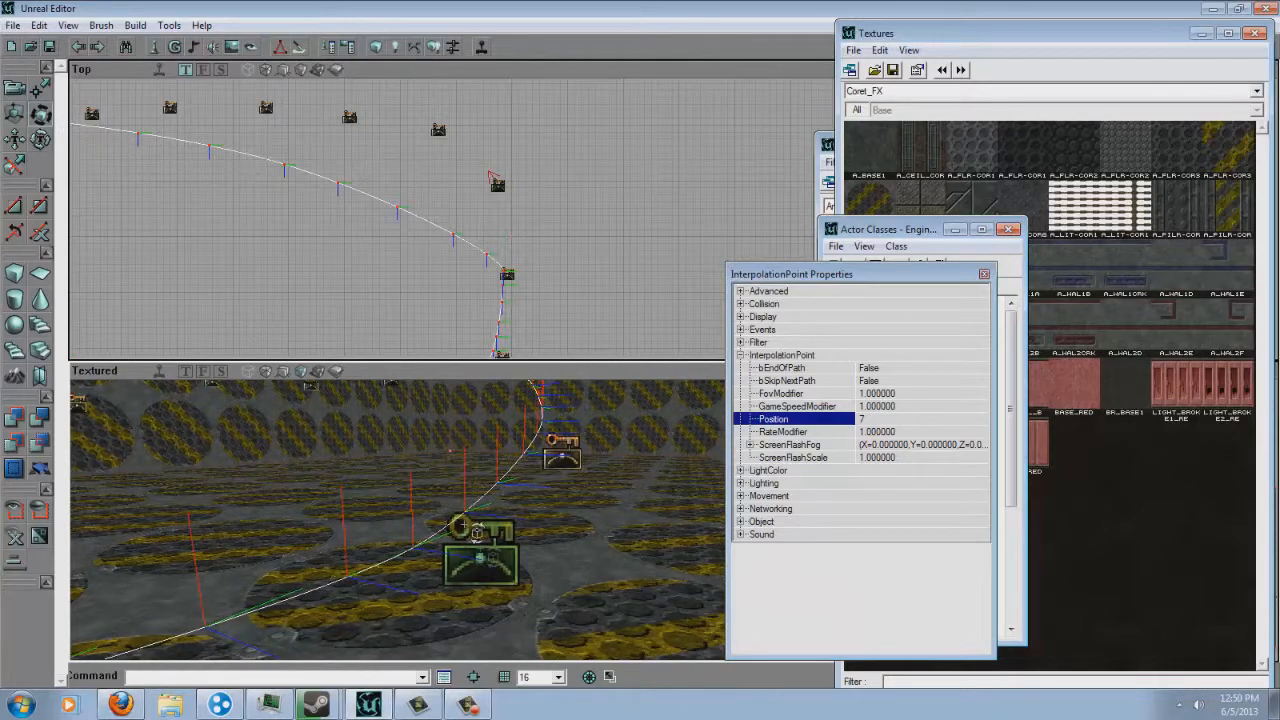
left_click_drag(416, 465, 400, 442)
left_click(38, 25)
left_click(45, 46)
left_click(18, 90)
Find the last numbered point on the path and set the Position of the fourteenth InterpolationPoint to 13
left_click_drag(378, 526, 514, 617)
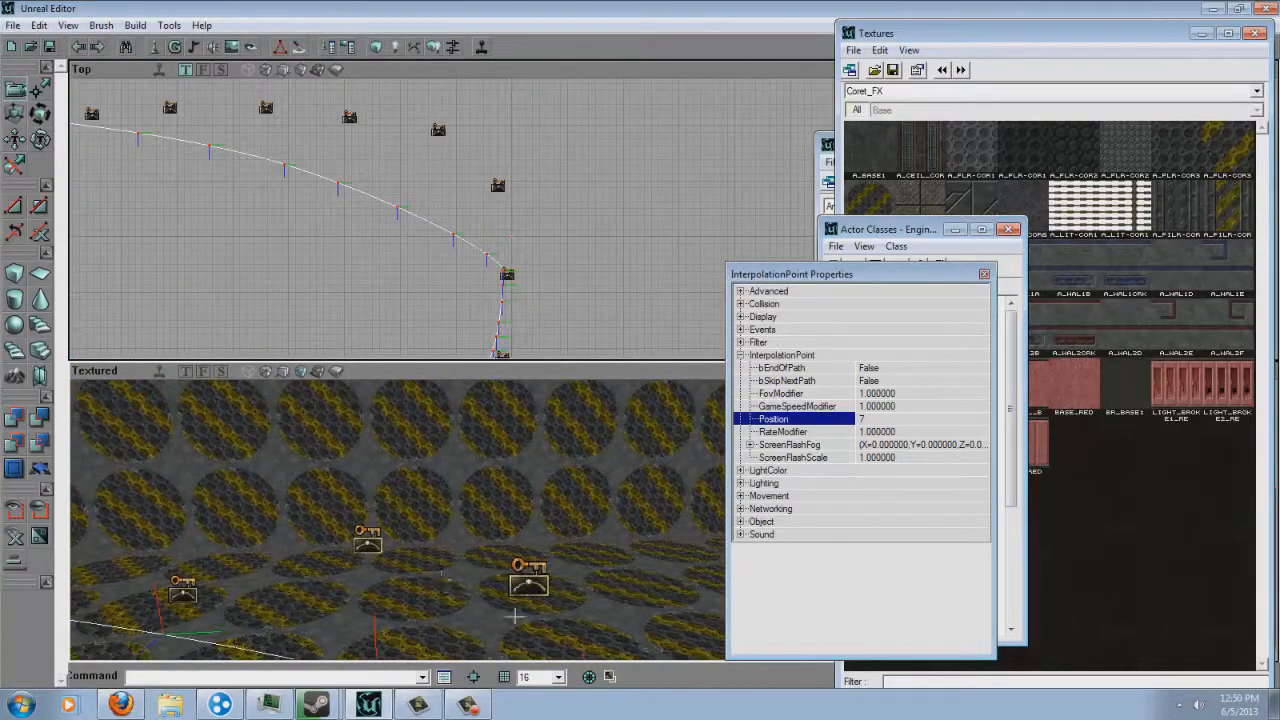
left_click(530, 588)
scroll(460, 216, "down", 4)
scroll(460, 216, "up", 5)
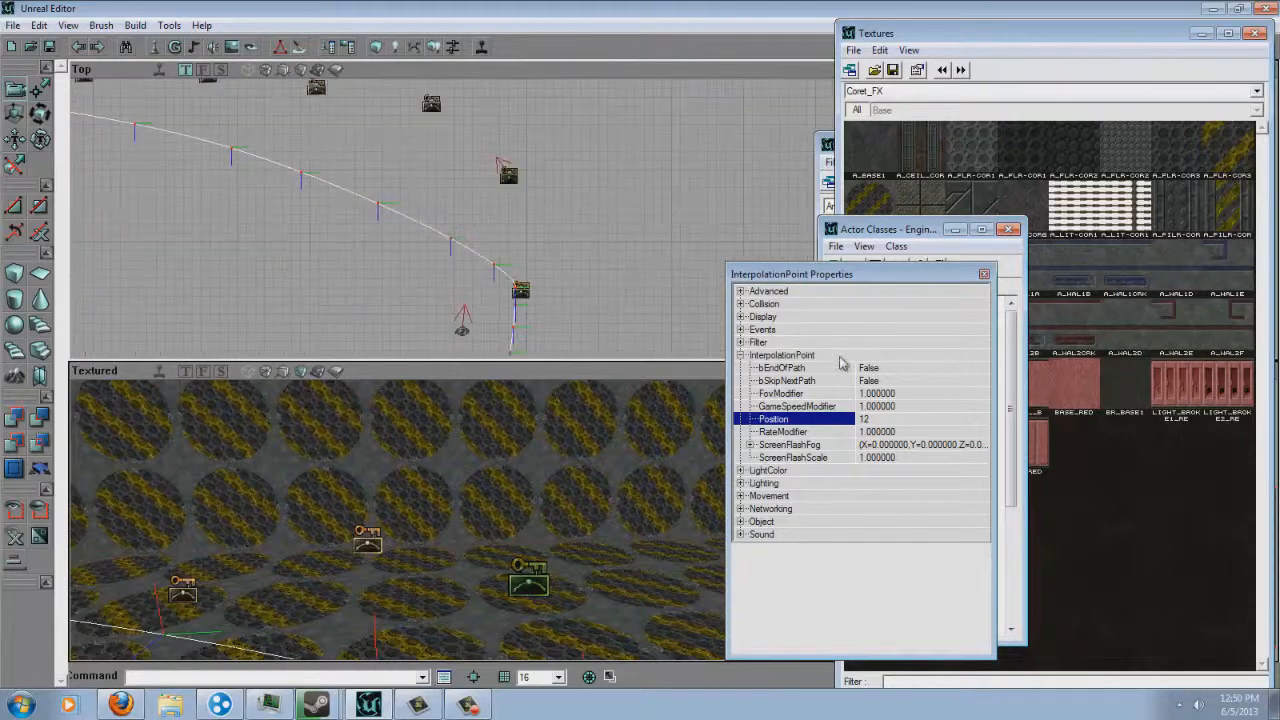
left_click(892, 420)
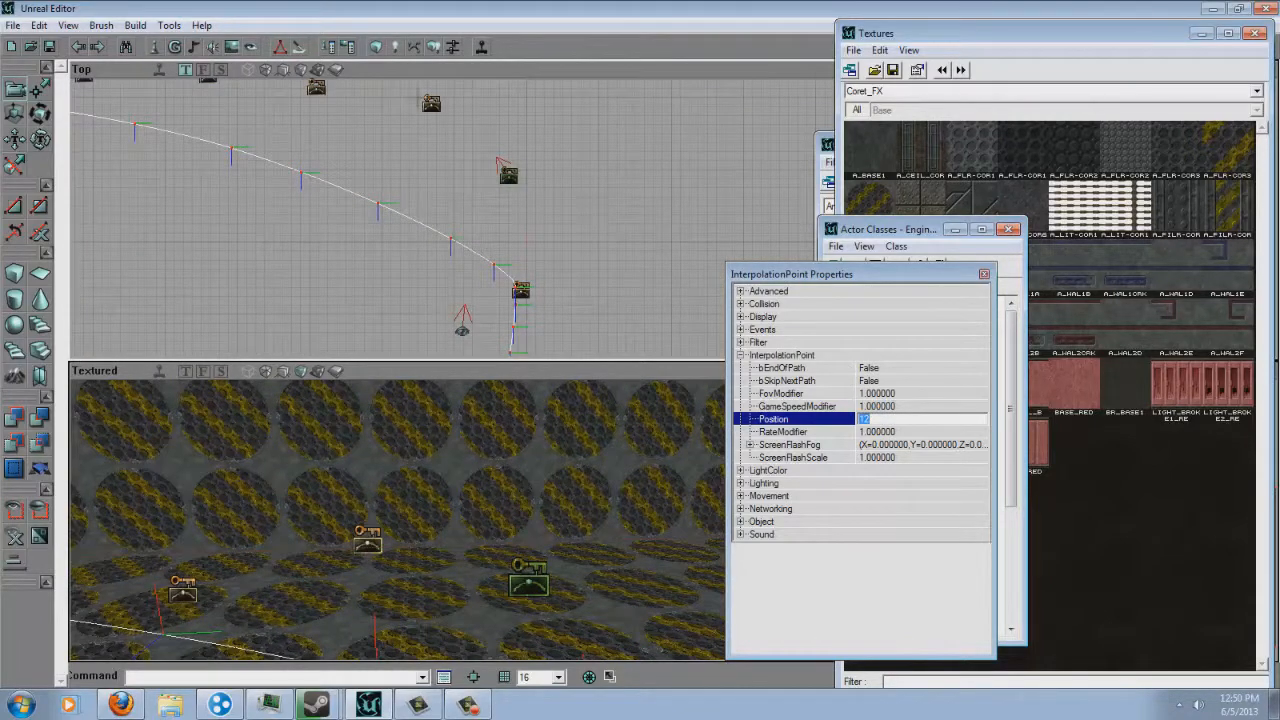
left_click(434, 105)
left_click(877, 411)
left_click(879, 418)
type("13")
left_click(889, 381)
Set the Position of the fifteenth InterpolationPoint to 14 and of the sixteenth to 15
scroll(539, 135, "down", 3)
left_click(374, 147)
left_click(904, 420)
type("14")
left_click(903, 394)
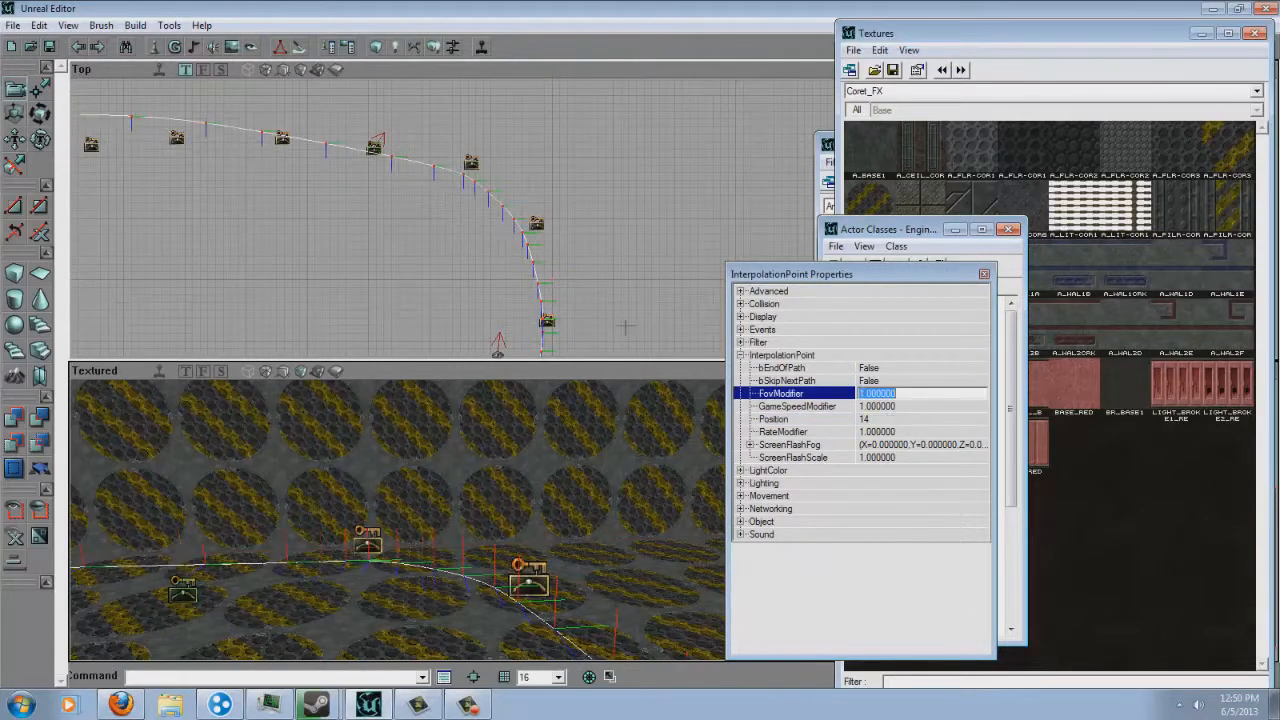
left_click_drag(336, 207, 525, 280)
scroll(525, 280, "up", 1)
left_click(477, 220)
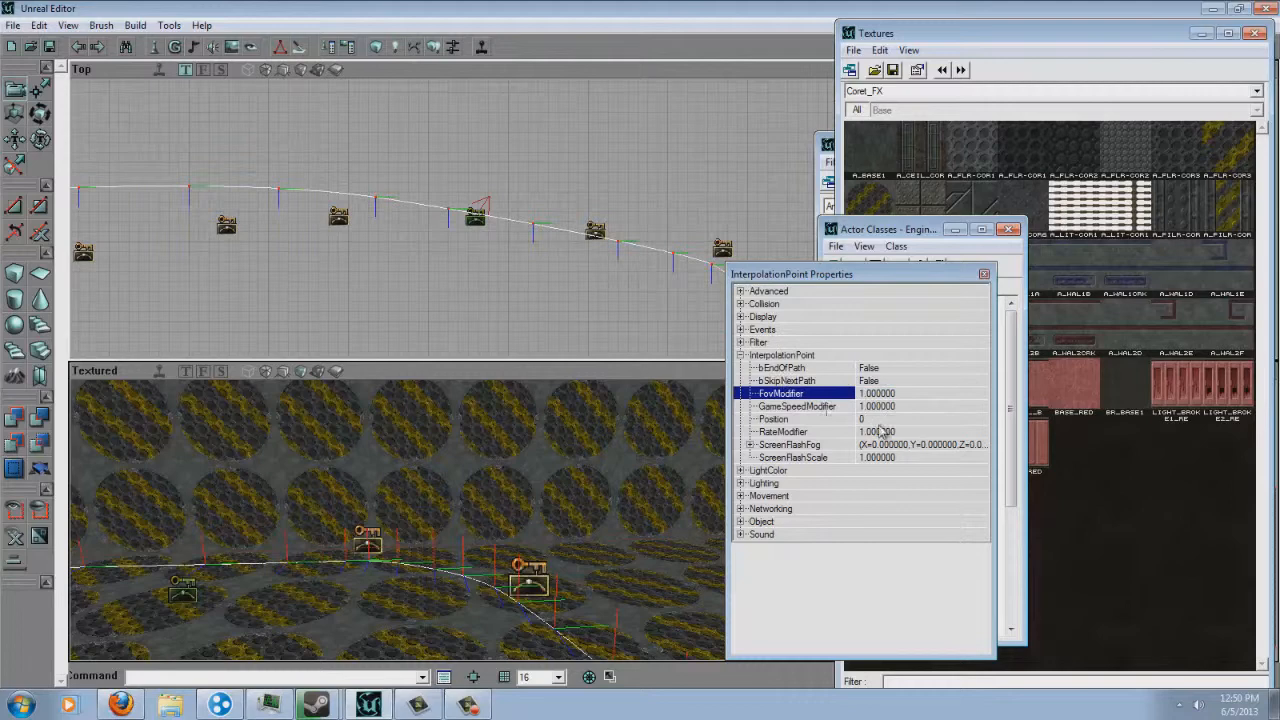
left_click(880, 419)
type("15")
left_click(800, 367)
Set the Position of the seventeenth InterpolationPoint to 16 and of the eighteenth to 17
left_click(341, 216)
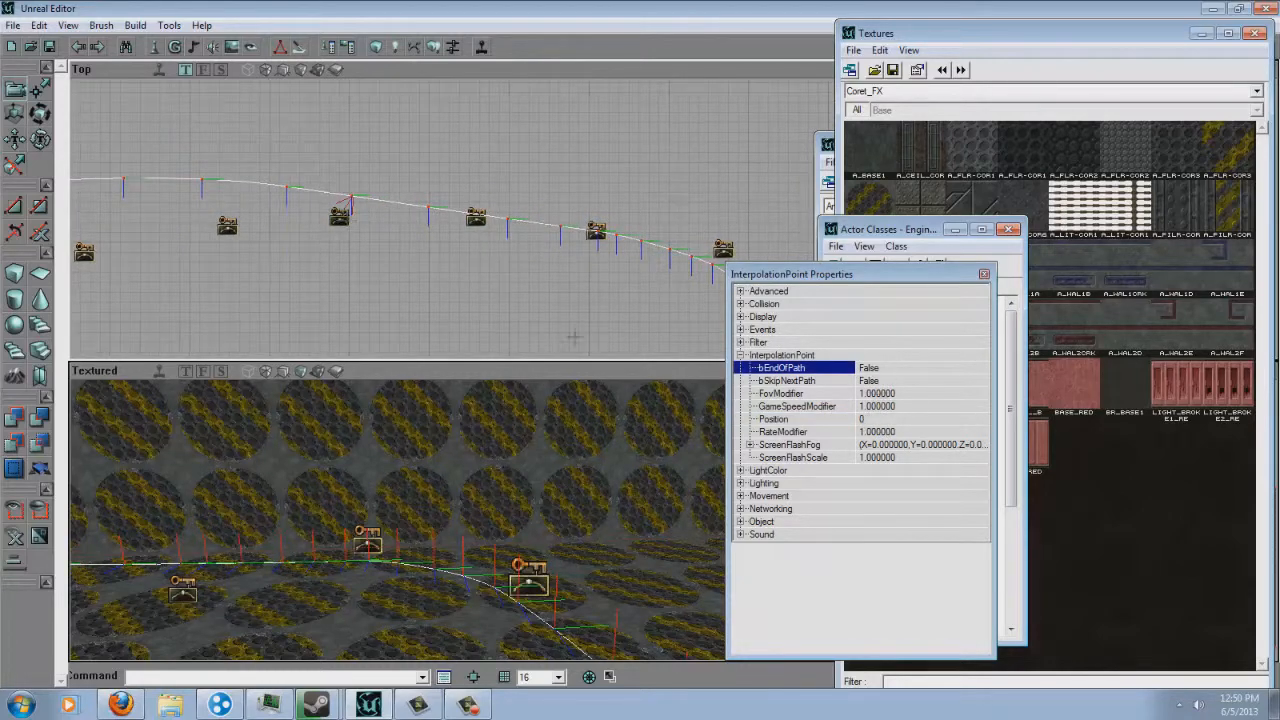
left_click(880, 419)
type("16")
left_click(800, 393)
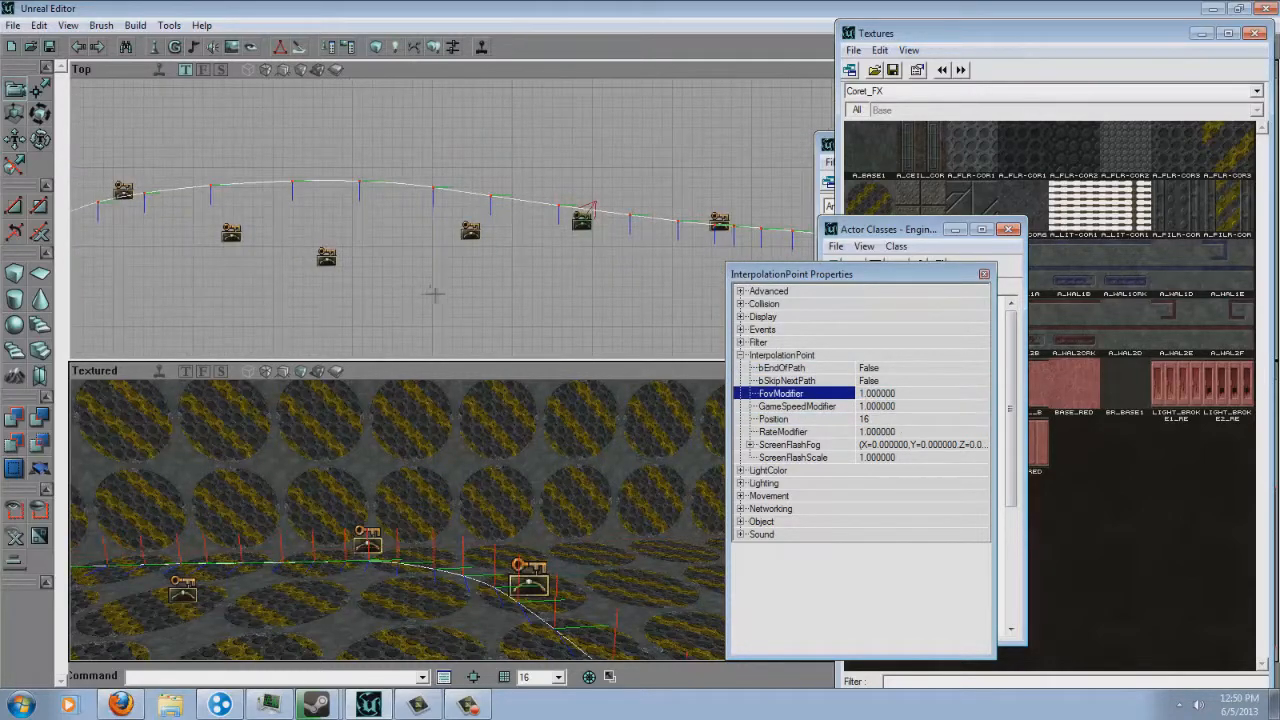
left_click(470, 230)
left_click(880, 419)
type("17")
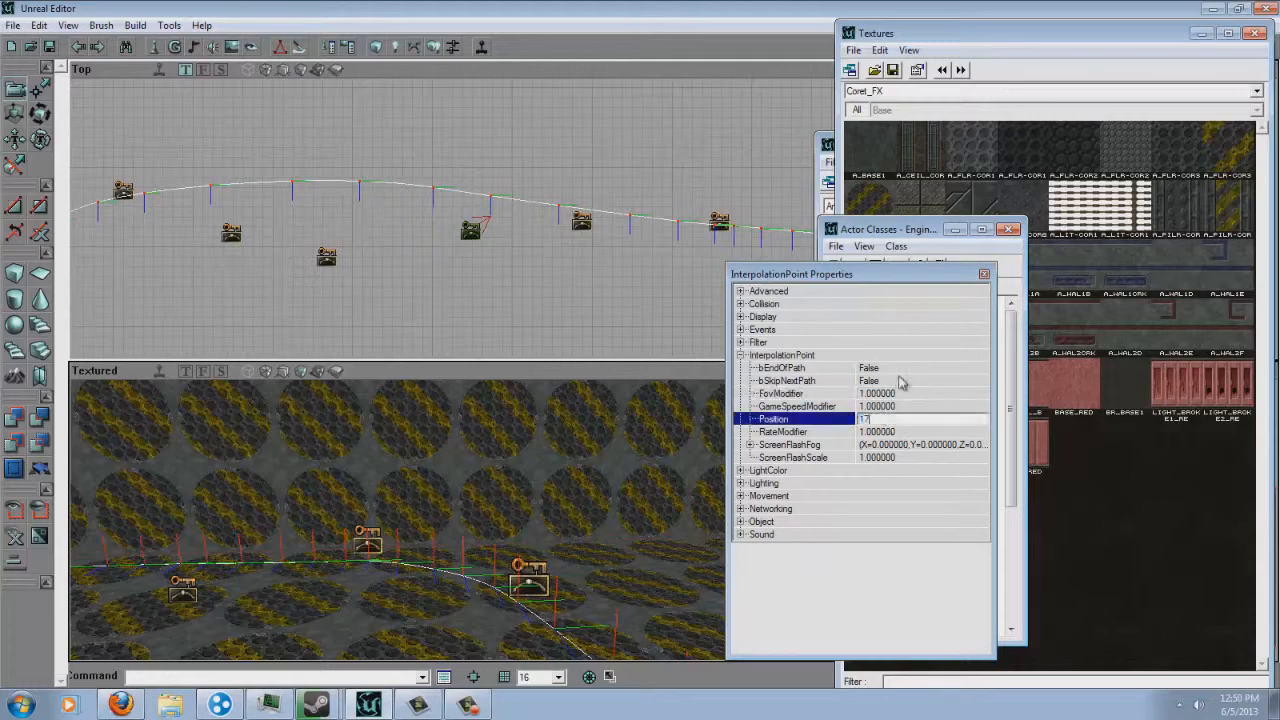
left_click(900, 381)
Give the nineteenth InterpolationPoint the next Position in sequence and set the twentieth's Position to 19
left_click(326, 256)
left_click(886, 419)
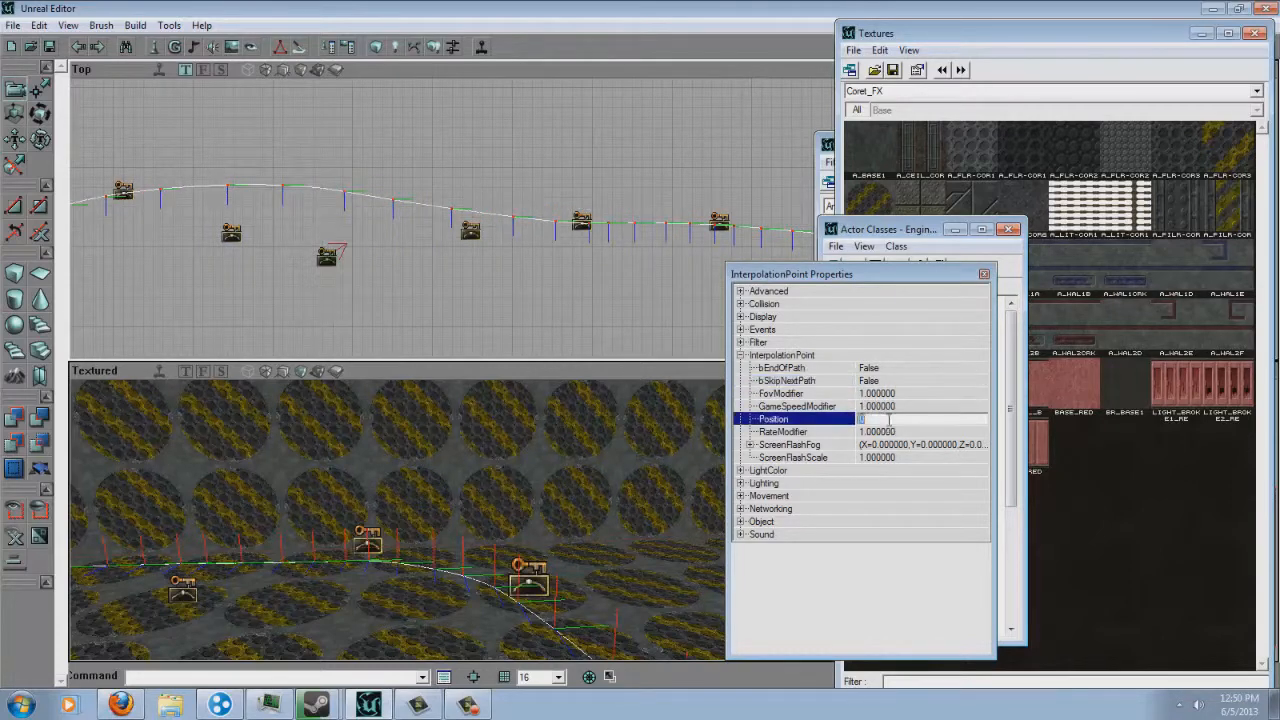
left_click(914, 382)
left_click_drag(530, 320, 739, 337)
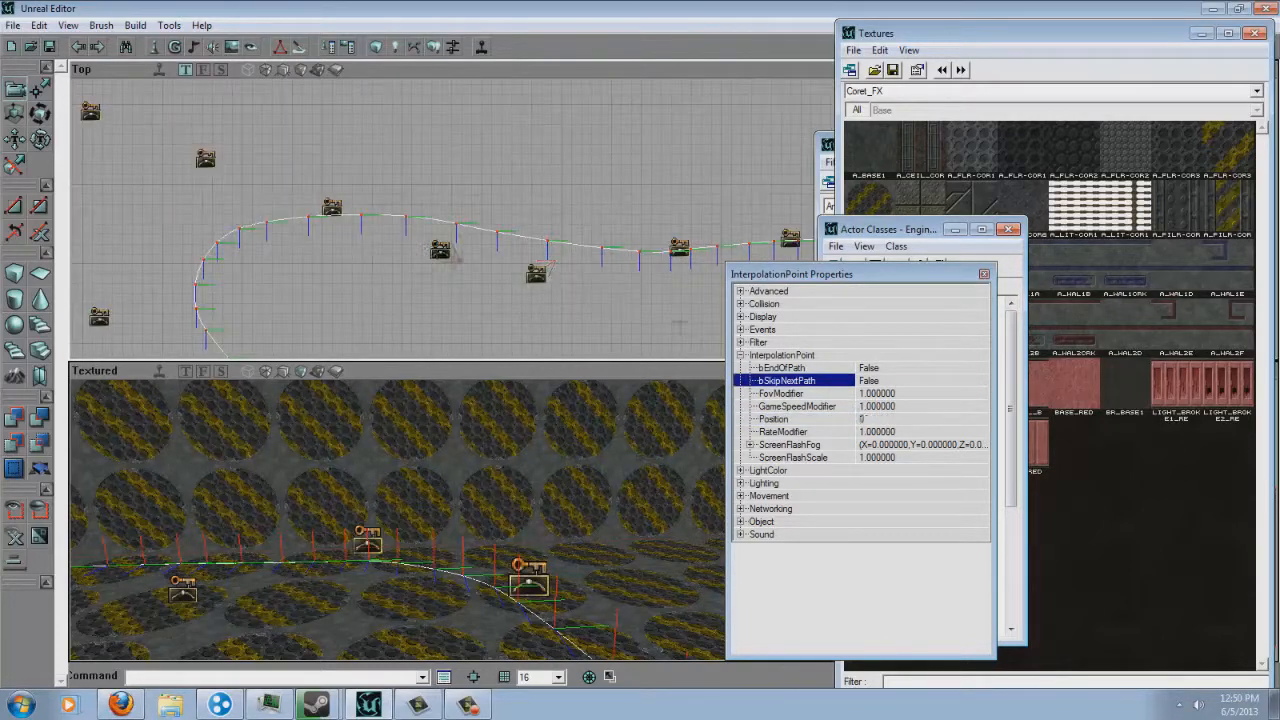
left_click(892, 420)
key("Up")
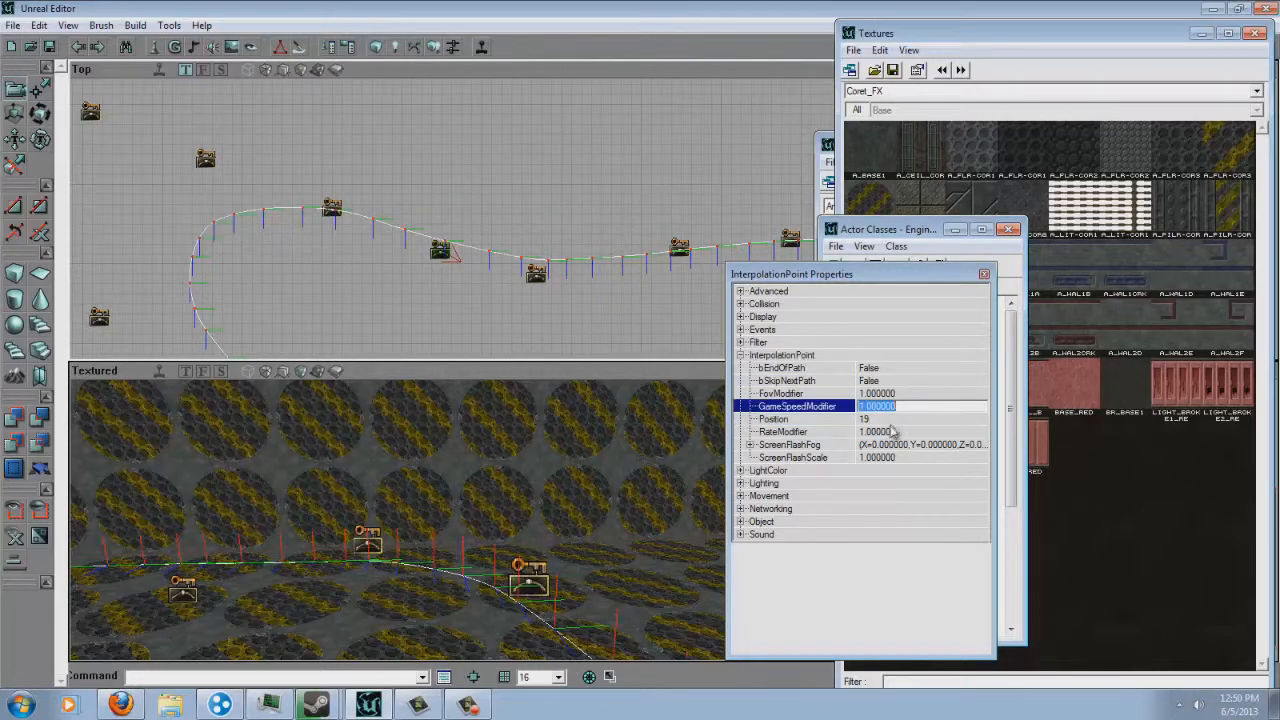
Set the Position of the twenty-first InterpolationPoint to 20 and of the twenty-second to 21
left_click_drag(290, 188, 483, 221)
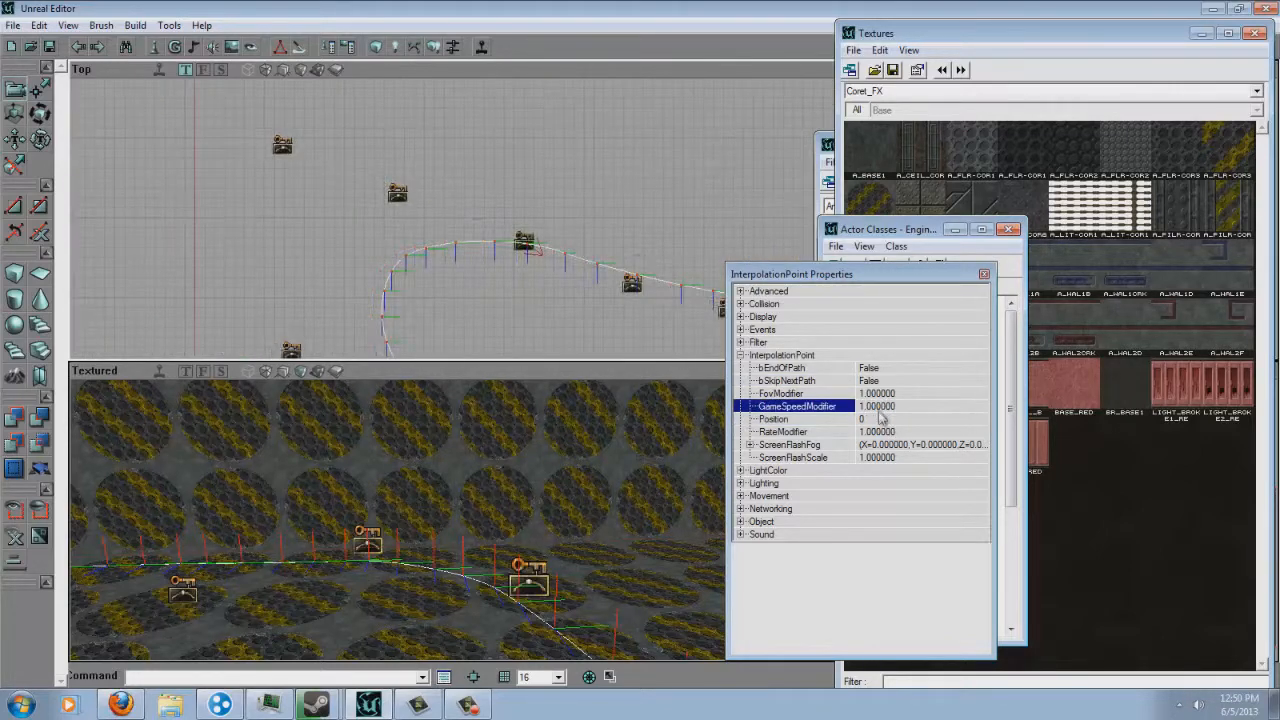
left_click(880, 419)
key("Up")
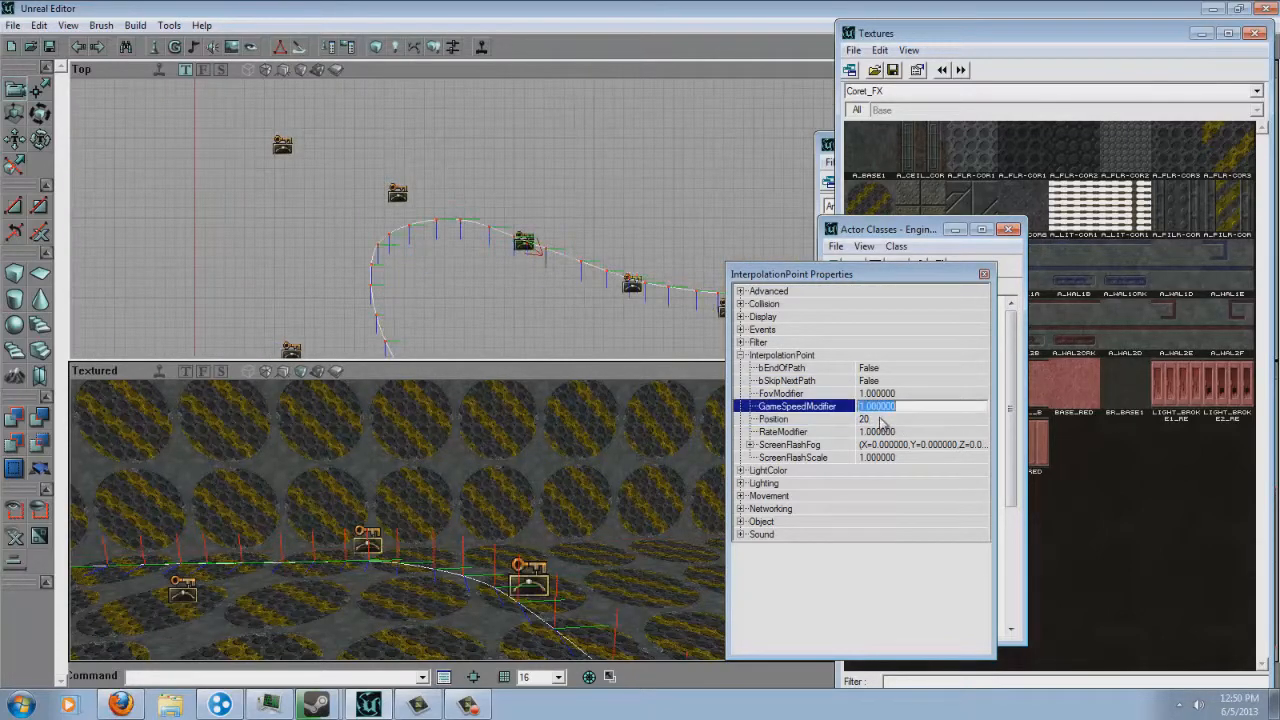
left_click_drag(443, 230, 441, 229)
left_click(397, 192)
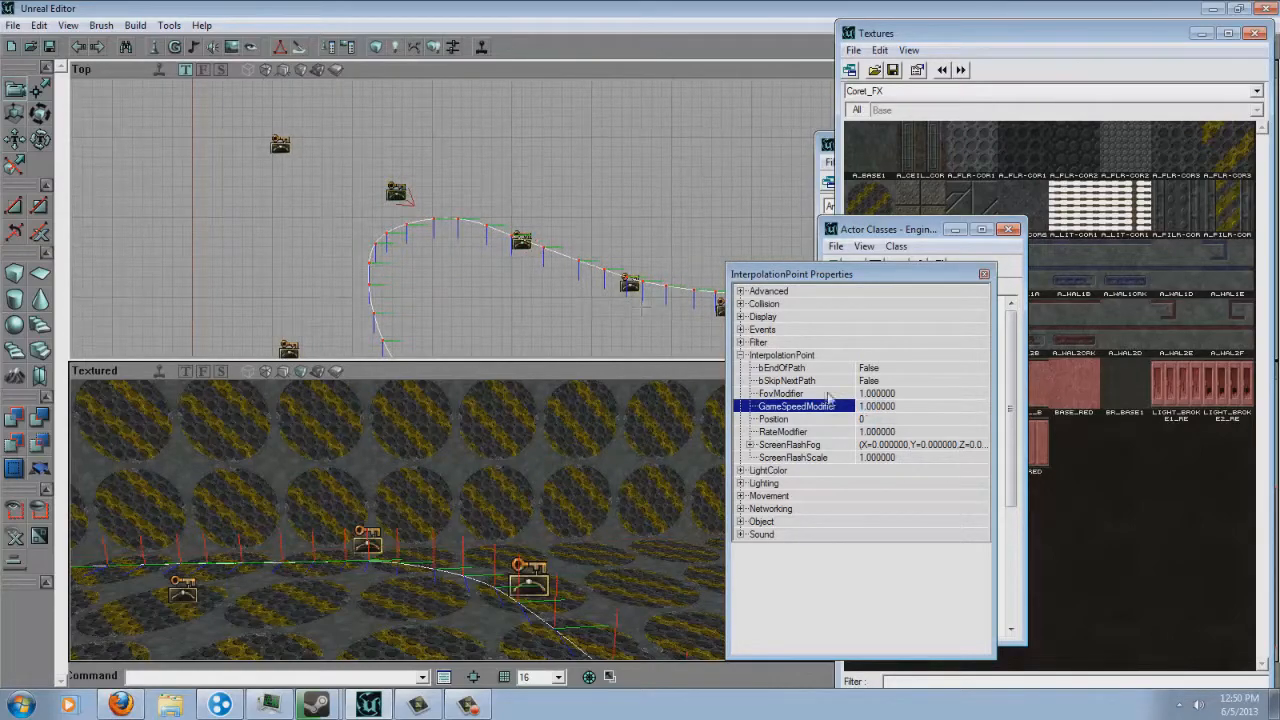
left_click(914, 420)
type("21")
left_click(920, 371)
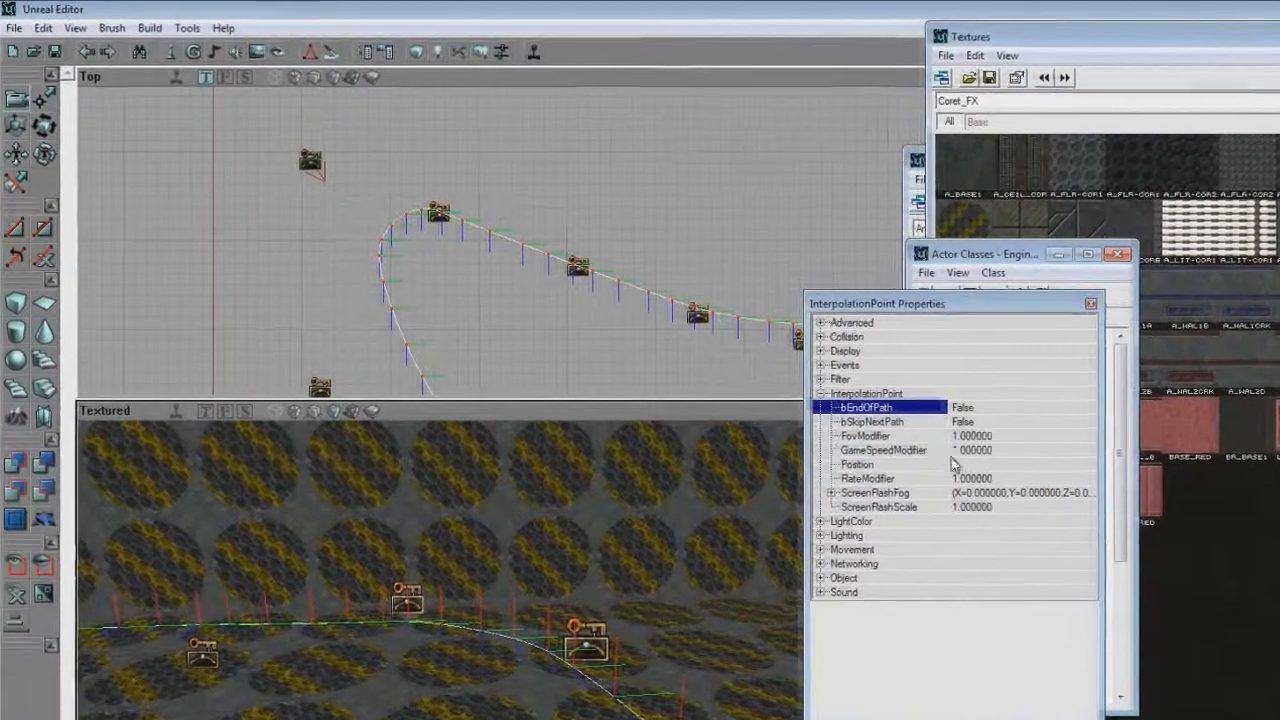
Set the Position of the last remaining InterpolationPoint to 22
left_click(868, 418)
type("22")
left_click(1076, 486)
left_click_drag(600, 240, 565, 274)
scroll(570, 278, "up", 1)
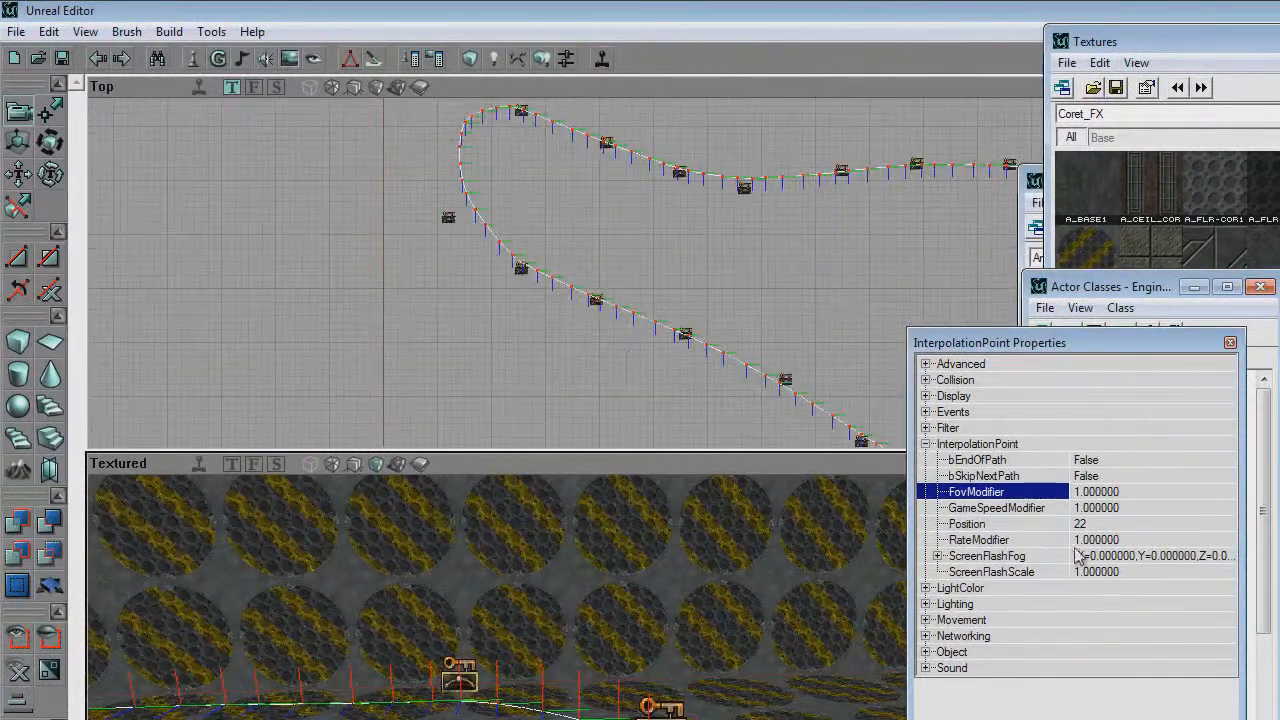
Try setting bEndOfPath to True on the point at Position 22, inspect the path, and switch it back to False
double_click(1117, 465)
left_click_drag(577, 266, 595, 320)
scroll(580, 279, "up", 3)
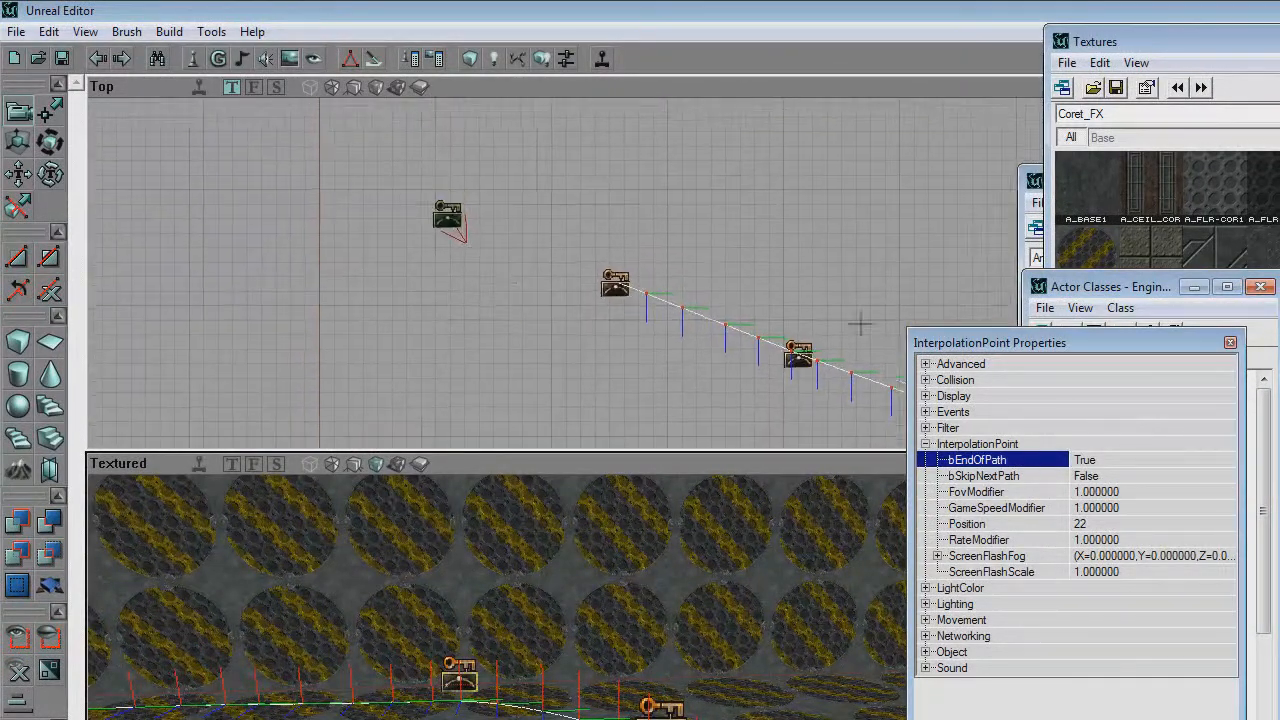
double_click(1129, 462)
scroll(580, 229, "down", 4)
left_click_drag(580, 229, 580, 272)
scroll(577, 270, "up", 5)
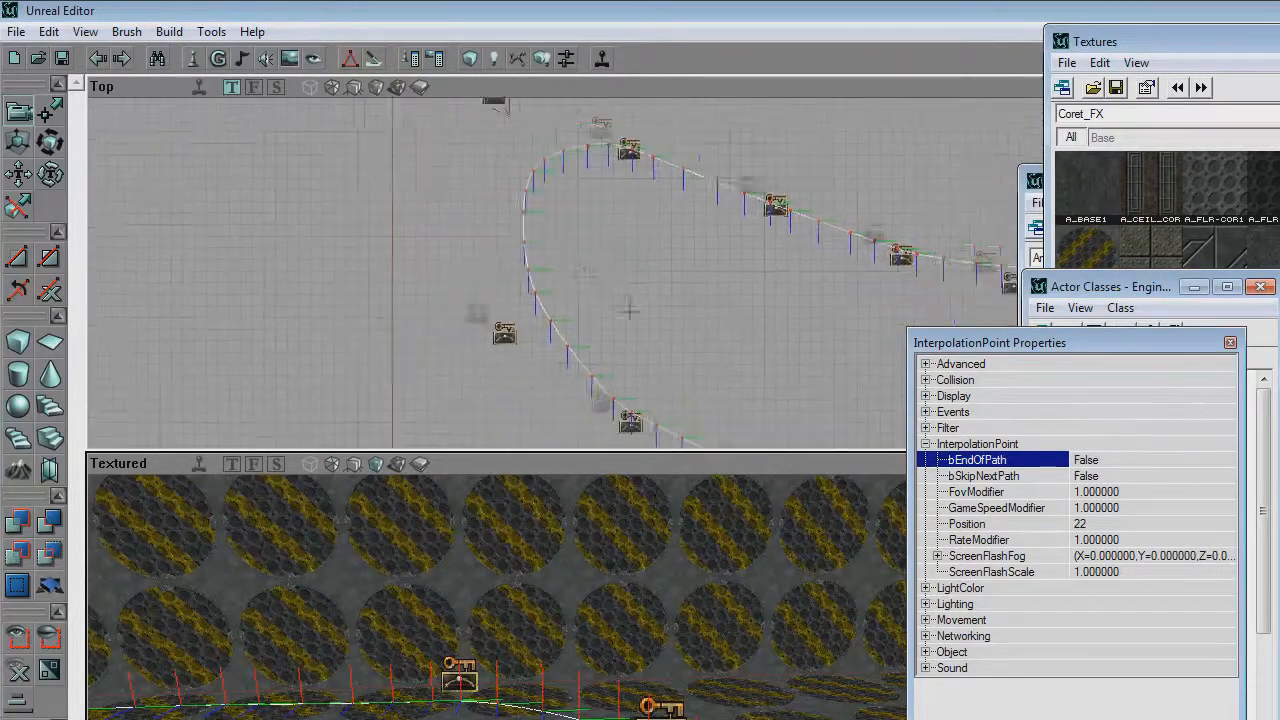
mouse_move(571, 263)
left_mouse_down()
mouse_move(591, 277)
mouse_move(573, 271)
left_mouse_up()
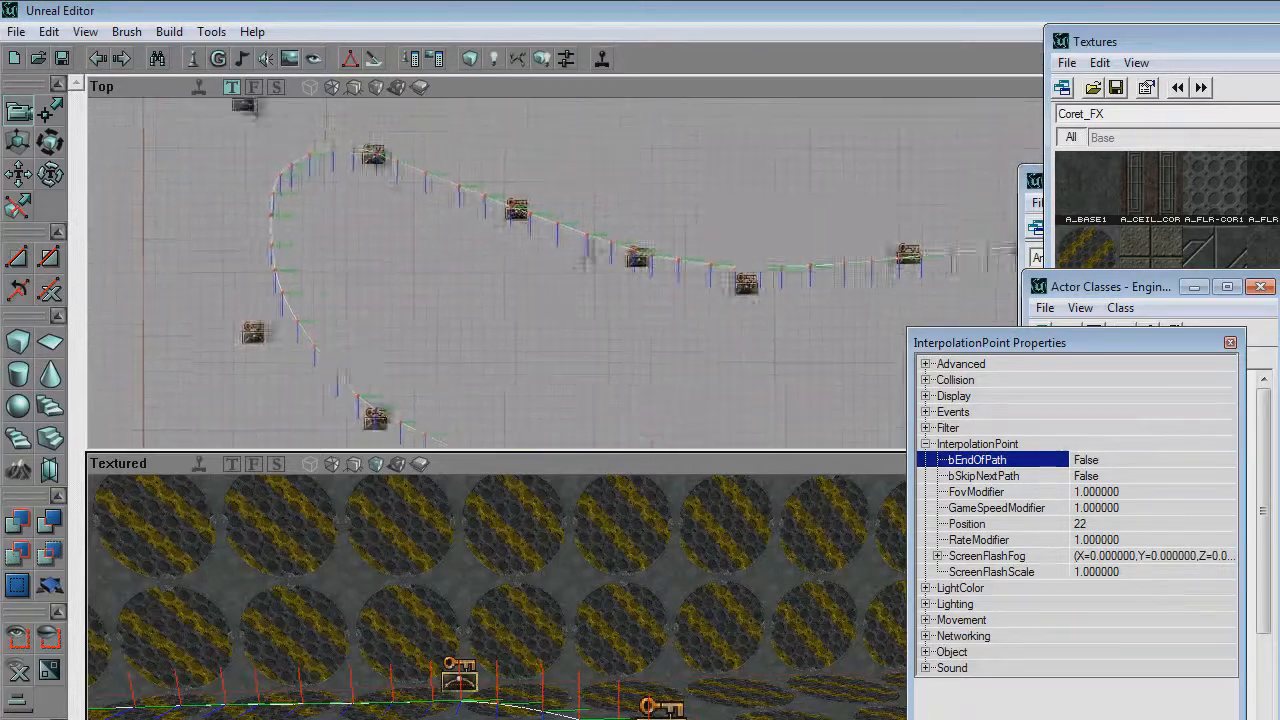
scroll(572, 271, "down", 3)
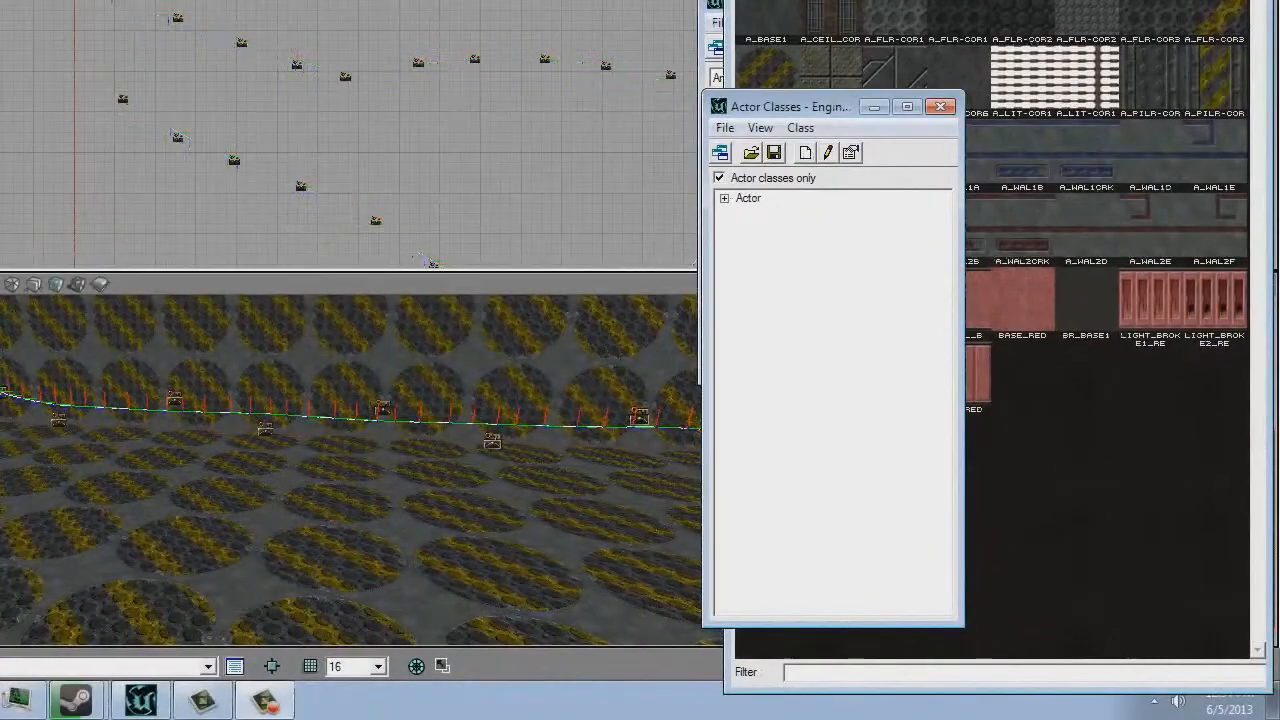
Set the Events Tag of one InterpolationPoint on the lower stretch of the path to random
double_click(350, 139)
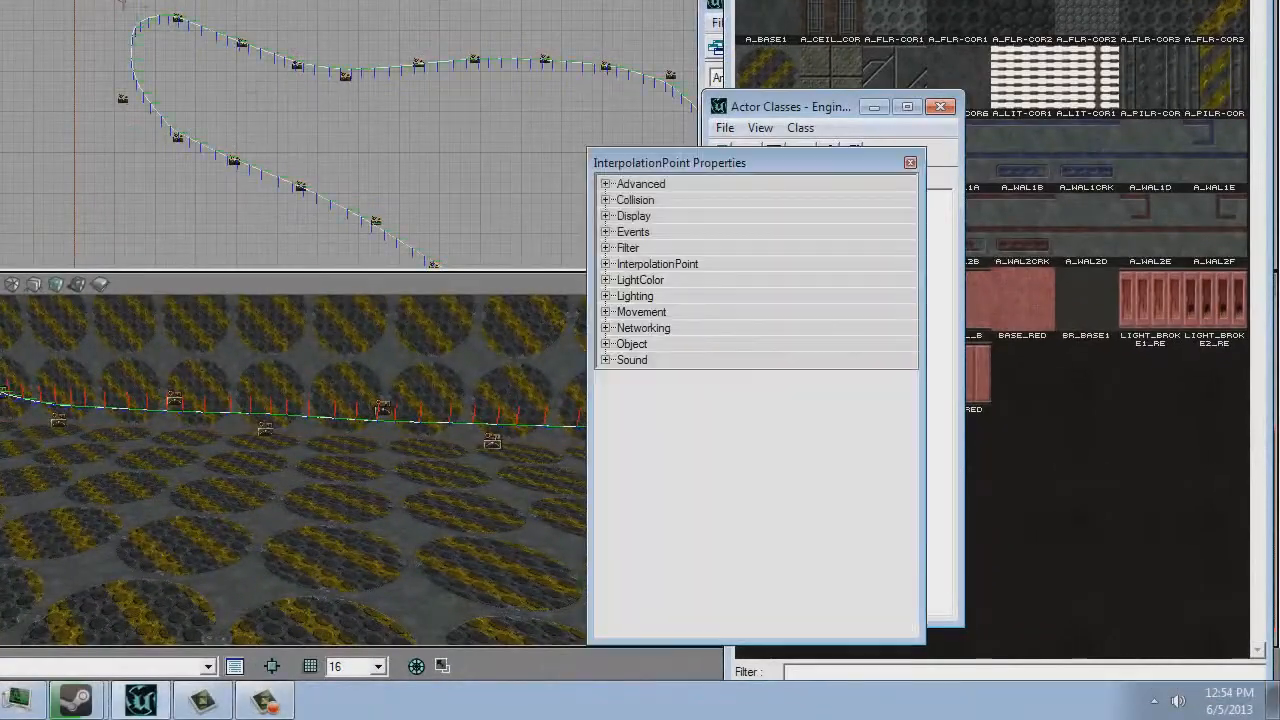
left_click(633, 232)
scroll(290, 97, "up", 3)
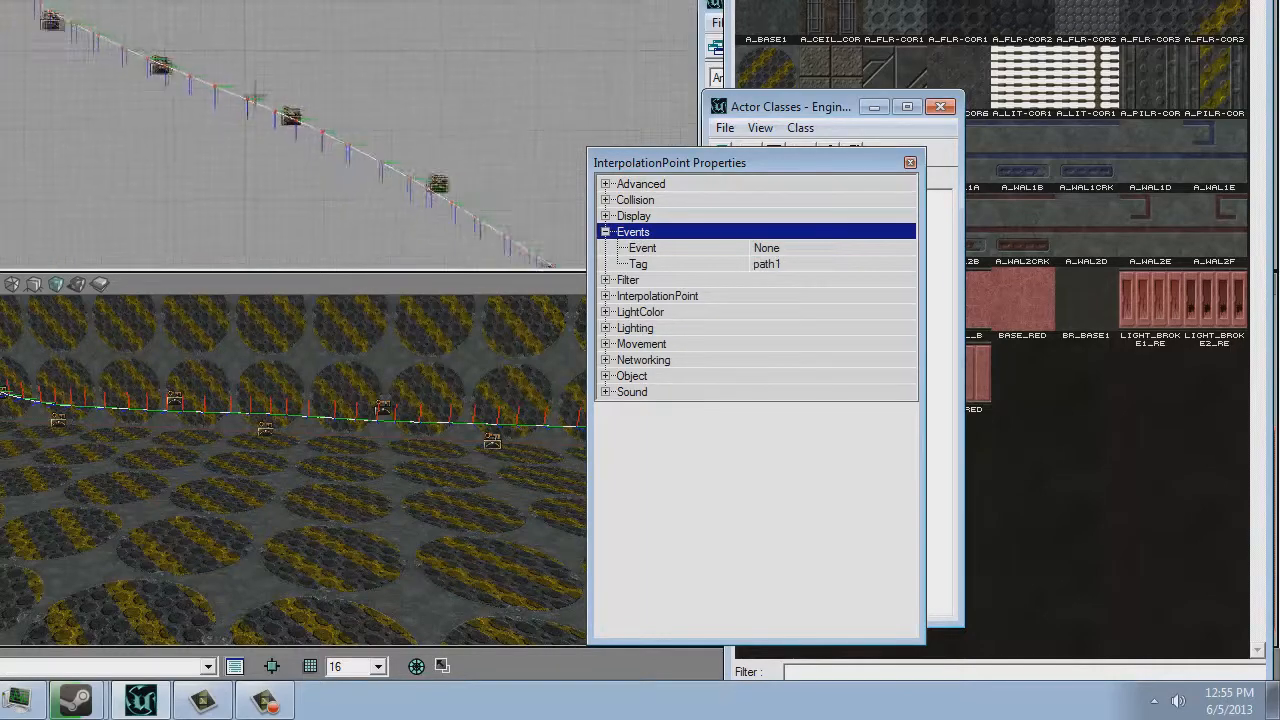
left_click(290, 97)
left_click(299, 121)
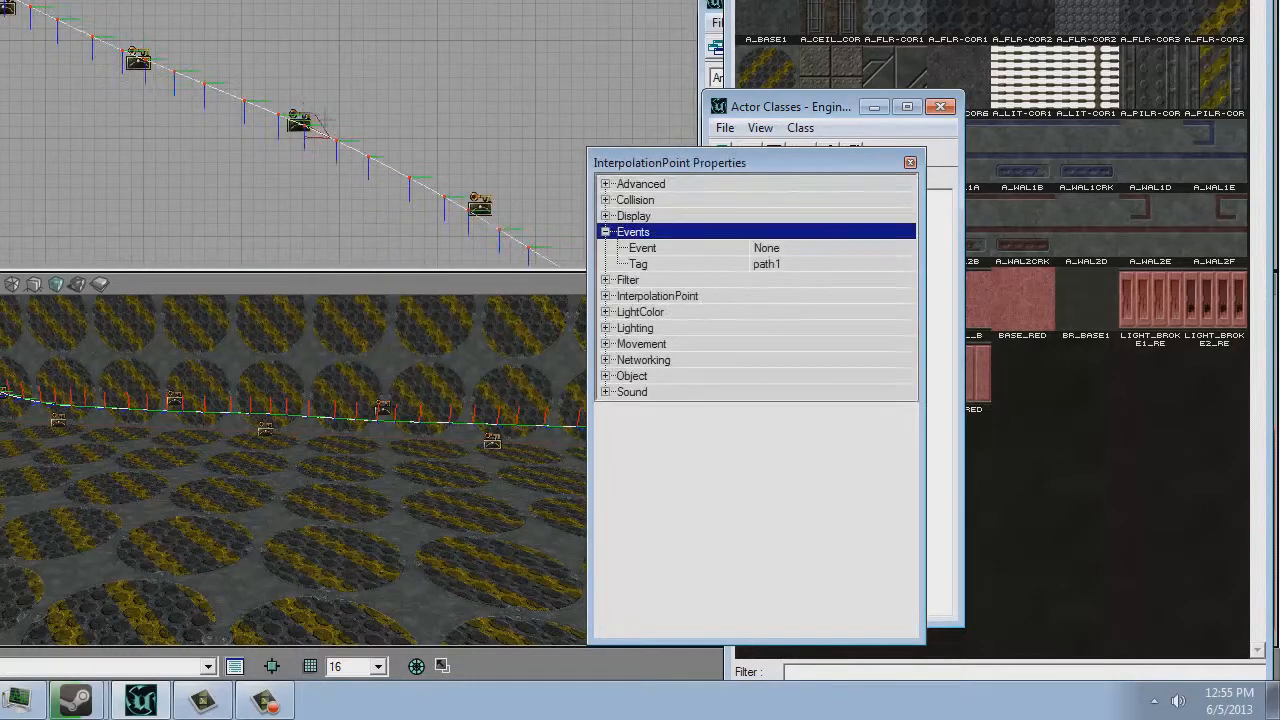
left_click(839, 262)
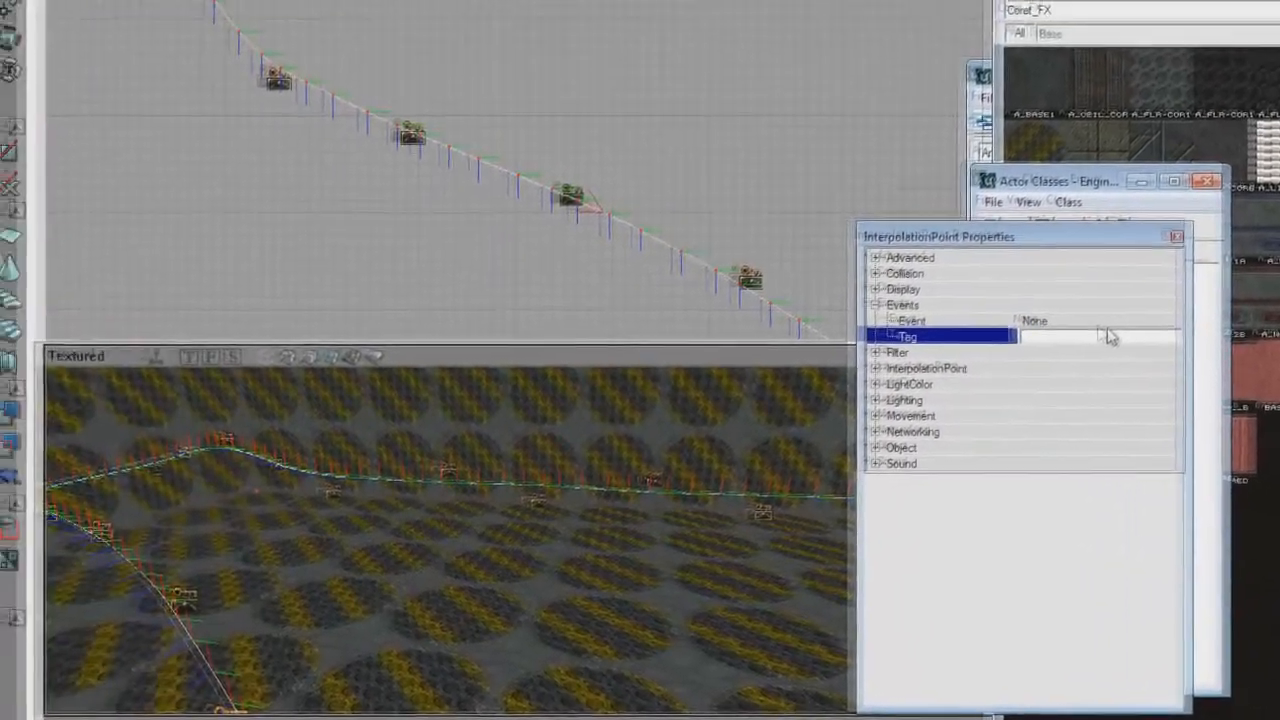
type("o")
left_click(1127, 333)
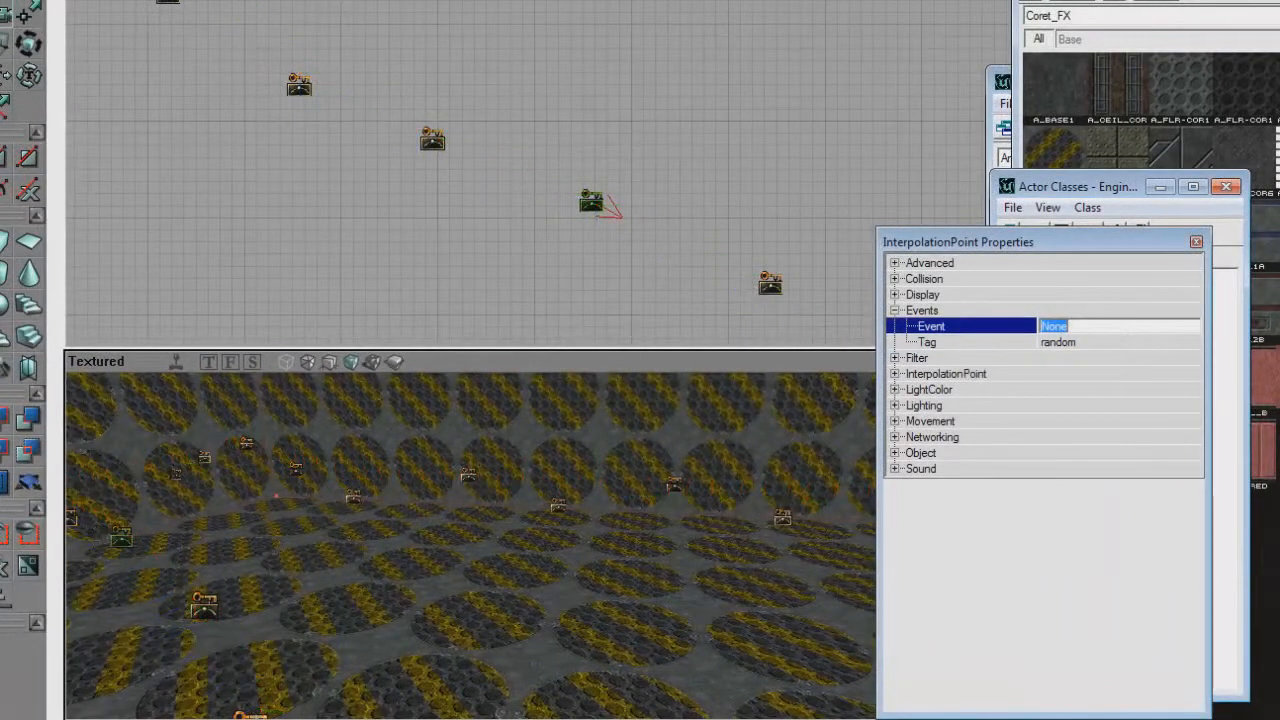
Set the Events Tag of the InterpolationPoint tagged random on the lower stretch back to path1
scroll(572, 58, "down", 8)
scroll(562, 97, "up", 4)
left_click(512, 140)
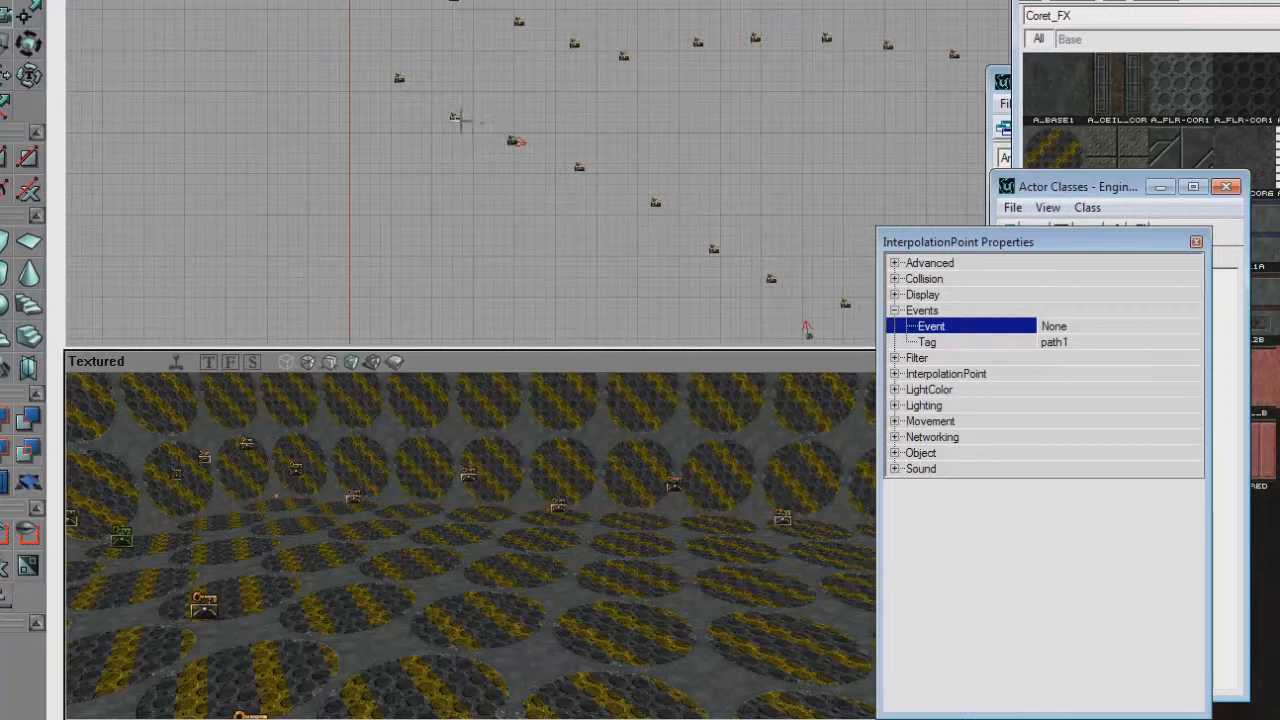
left_click(1080, 357)
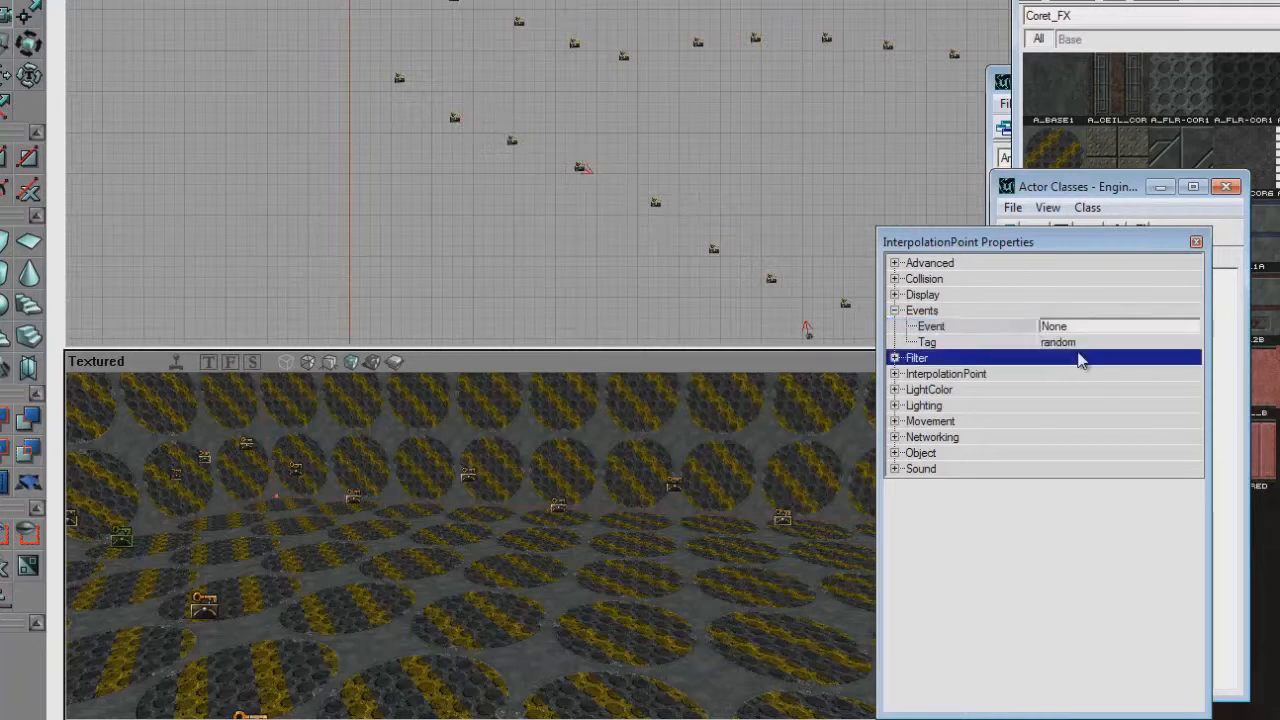
left_click(1086, 342)
type("pa")
key("Up")
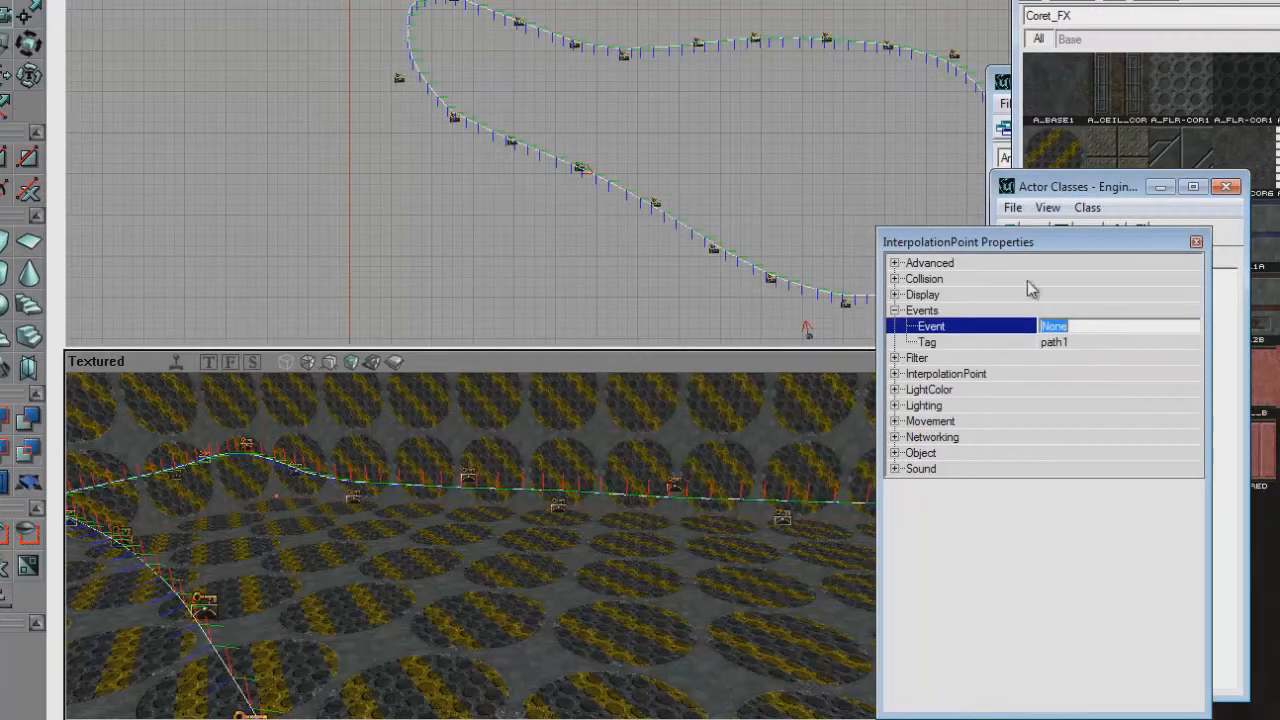
Examine the shape of the path1 loop and its InterpolationPoints in the top and 3D views
left_click_drag(566, 155, 463, 80)
left_click_drag(639, 597, 568, 616)
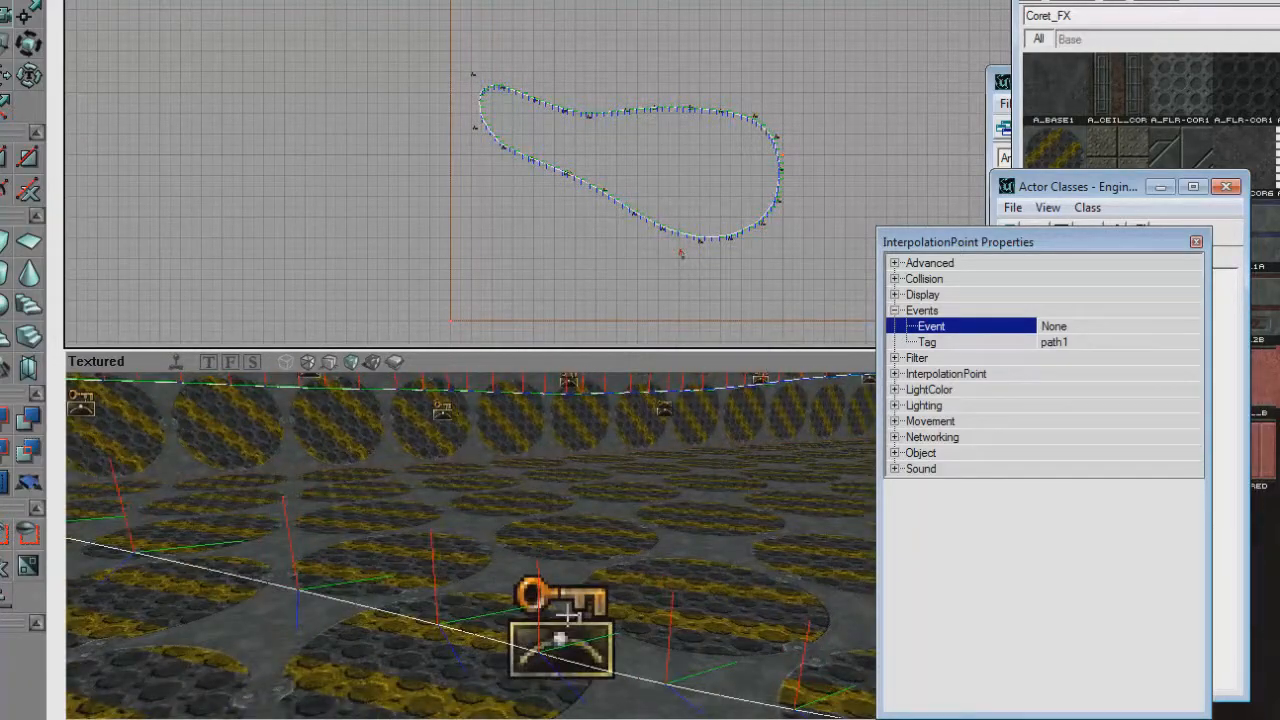
mouse_move(667, 171)
left_mouse_down()
mouse_move(551, 171)
mouse_move(667, 171)
left_mouse_up()
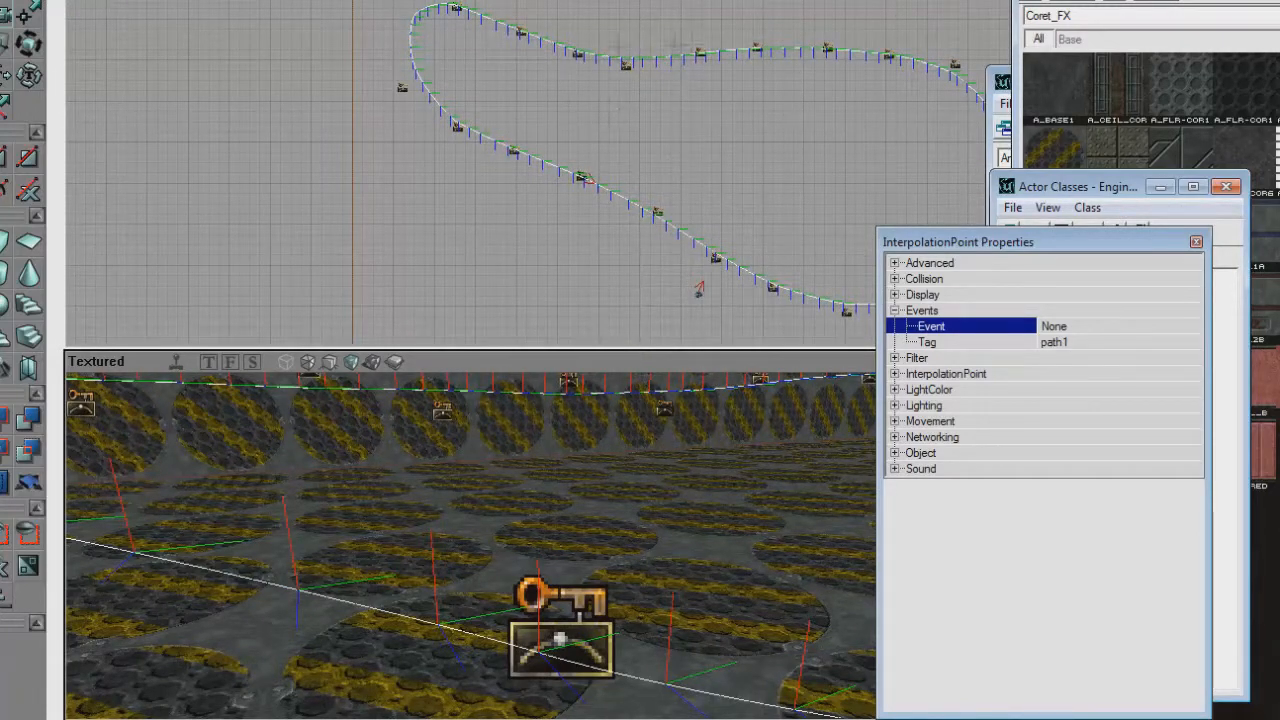
left_click_drag(658, 171, 738, 281)
left_click_drag(548, 99, 521, 212)
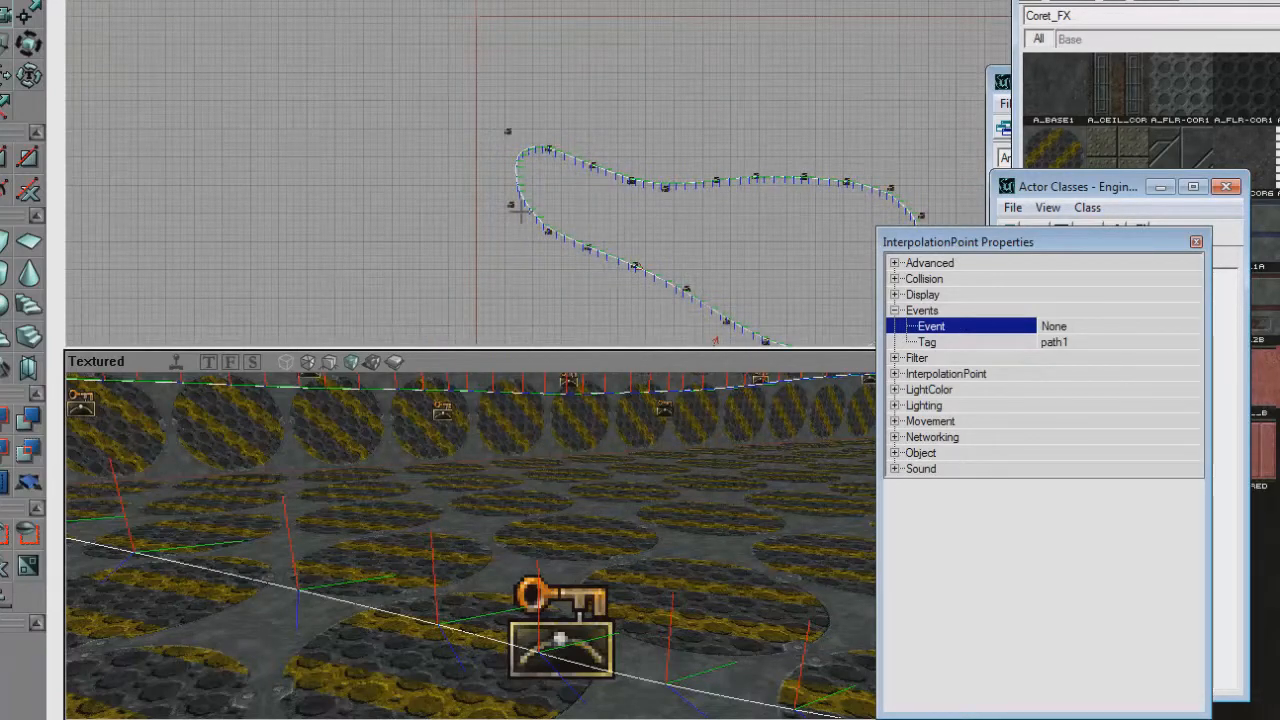
left_click_drag(530, 412, 506, 556)
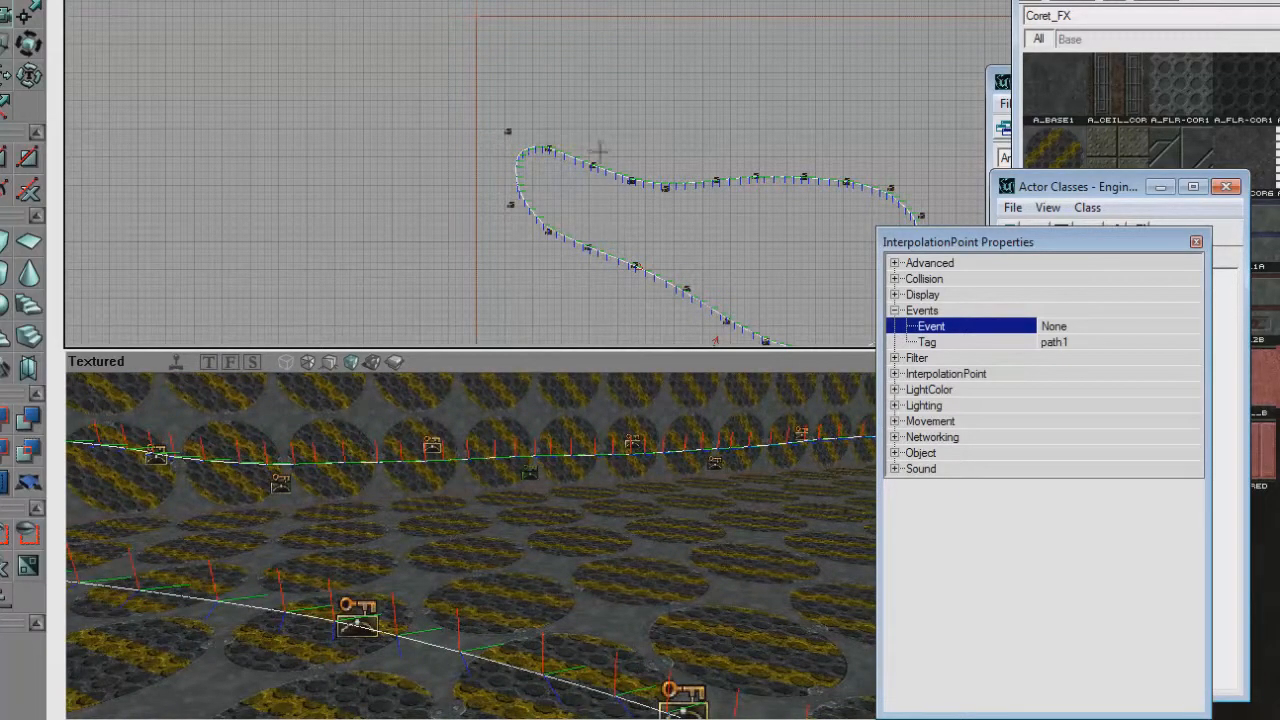
mouse_move(660, 233)
left_mouse_down()
mouse_move(549, 172)
mouse_move(669, 240)
left_mouse_up()
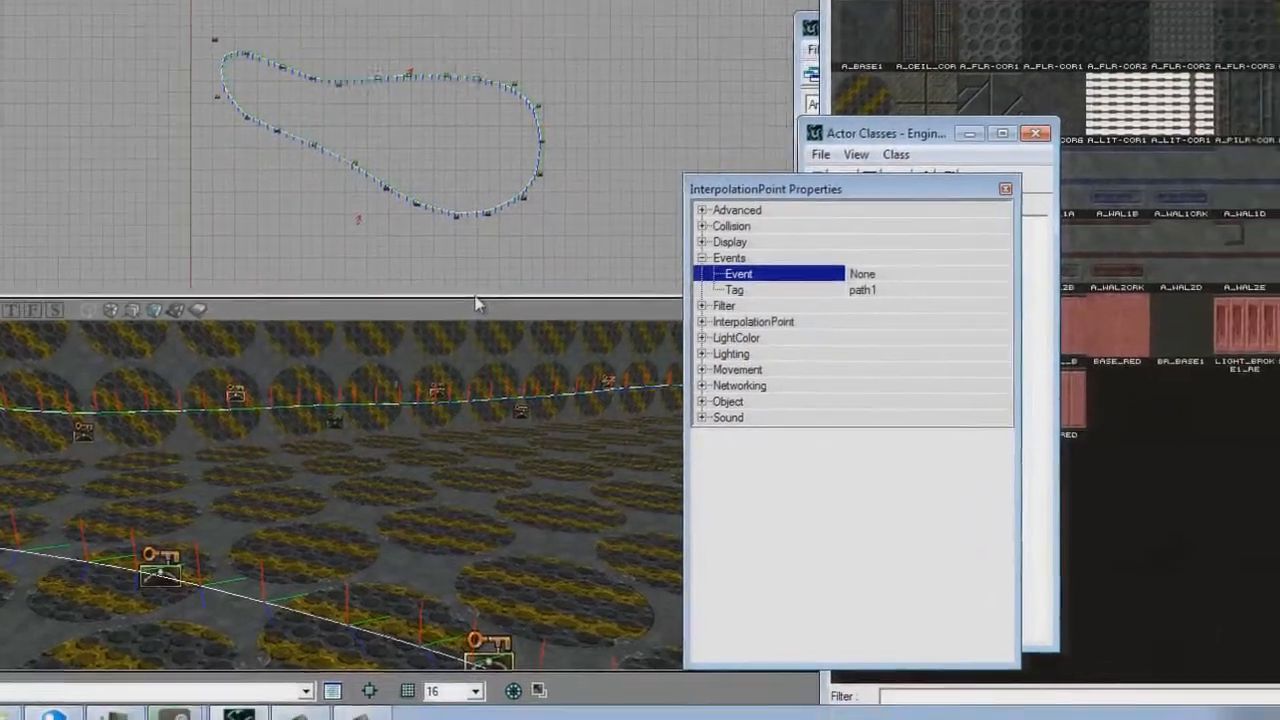
left_click_drag(548, 516, 479, 591)
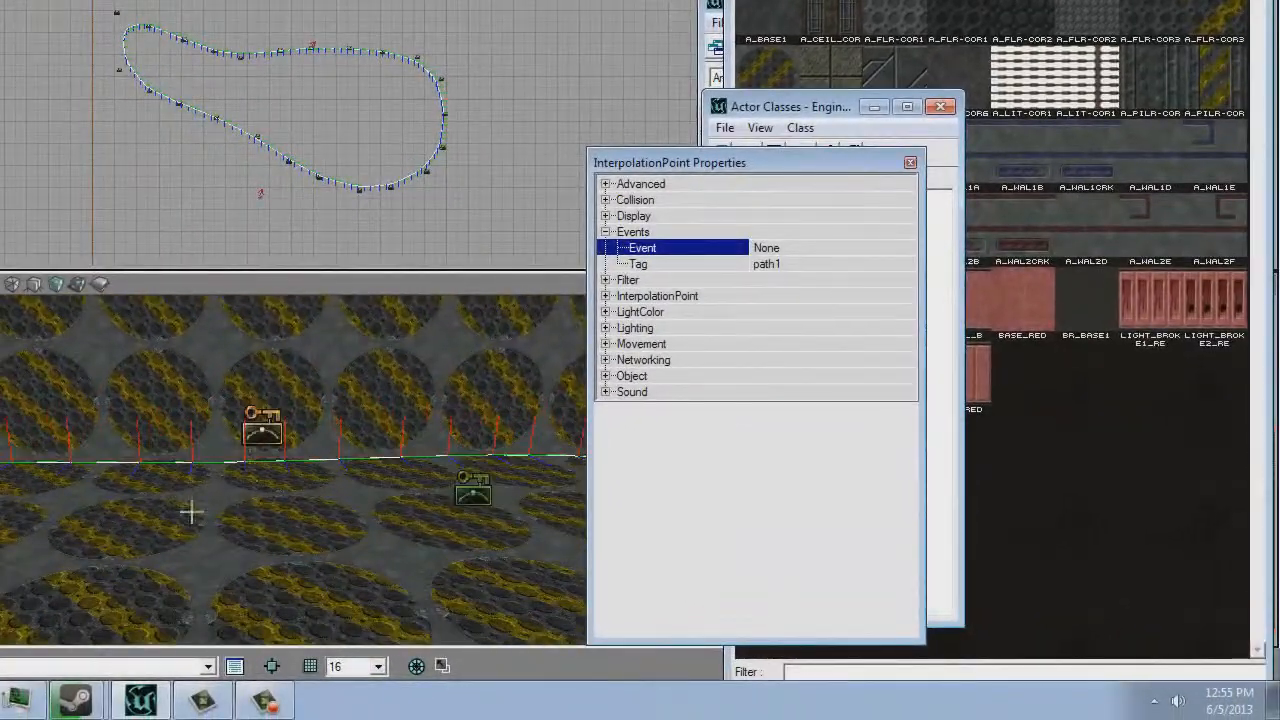
Check the Events Tag of the selected InterpolationPoint and close its properties
left_click(786, 264)
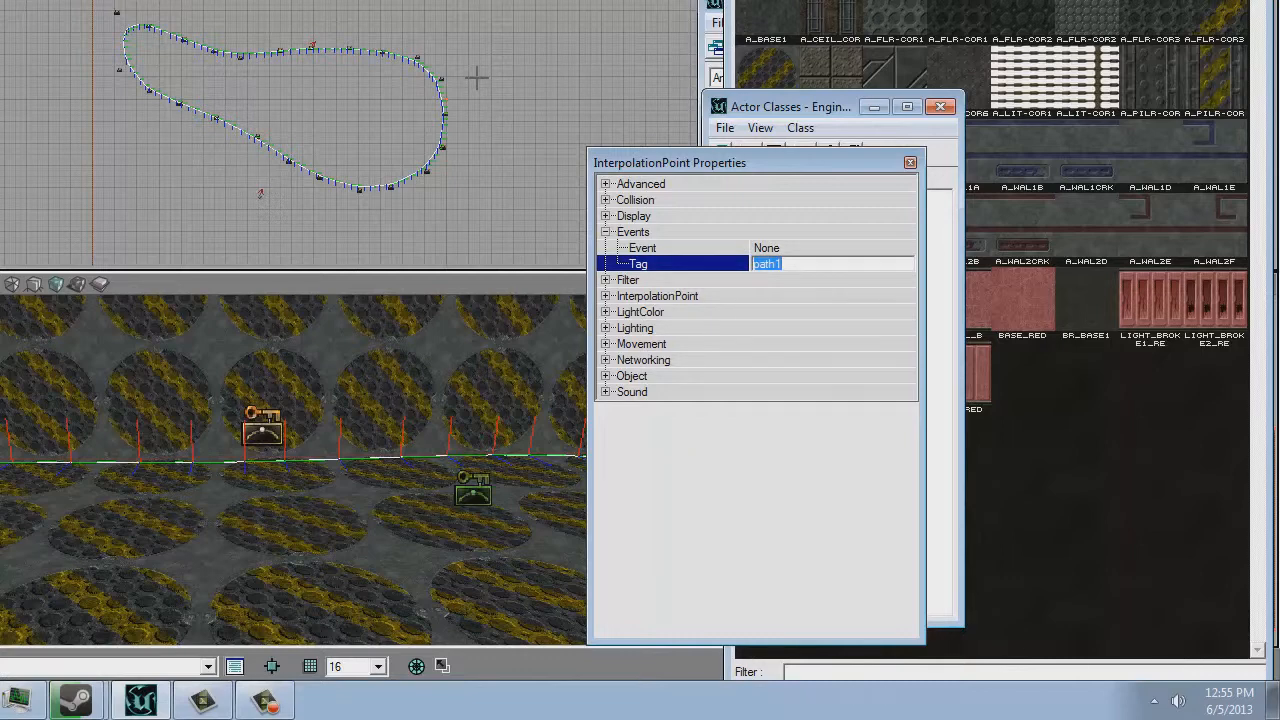
left_click_drag(476, 77, 353, 127)
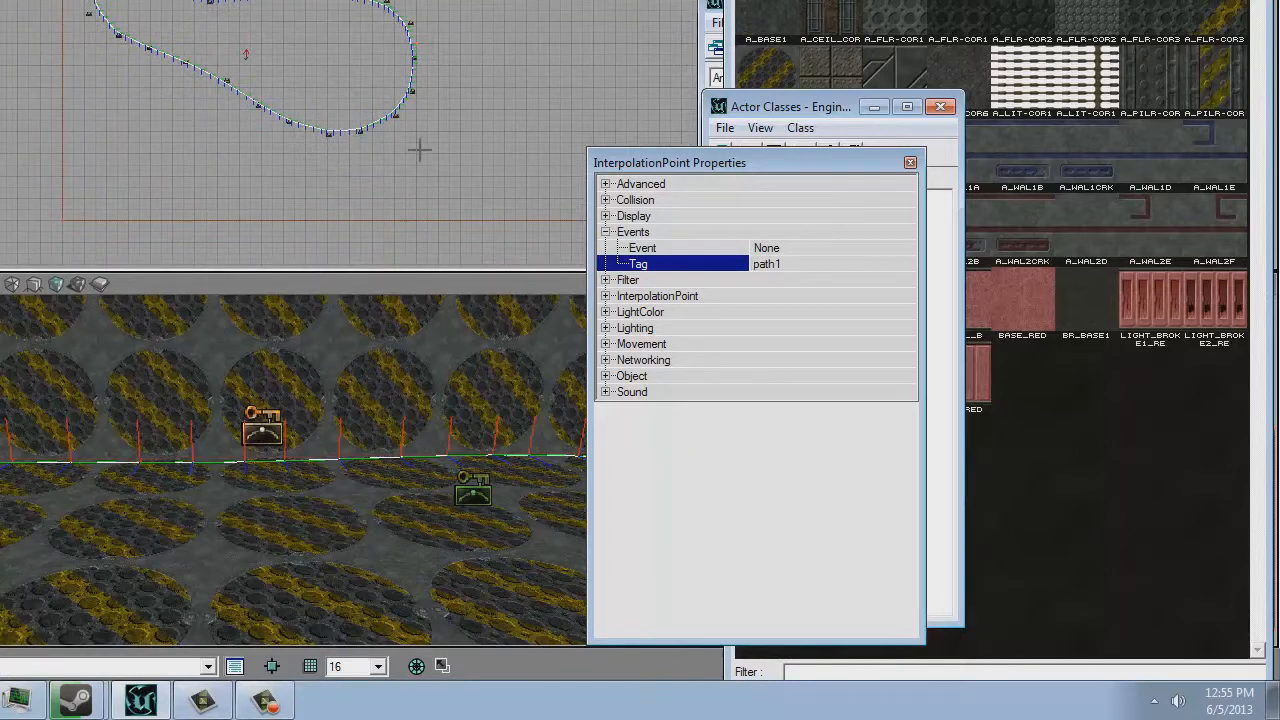
left_click(808, 280)
left_click(815, 263)
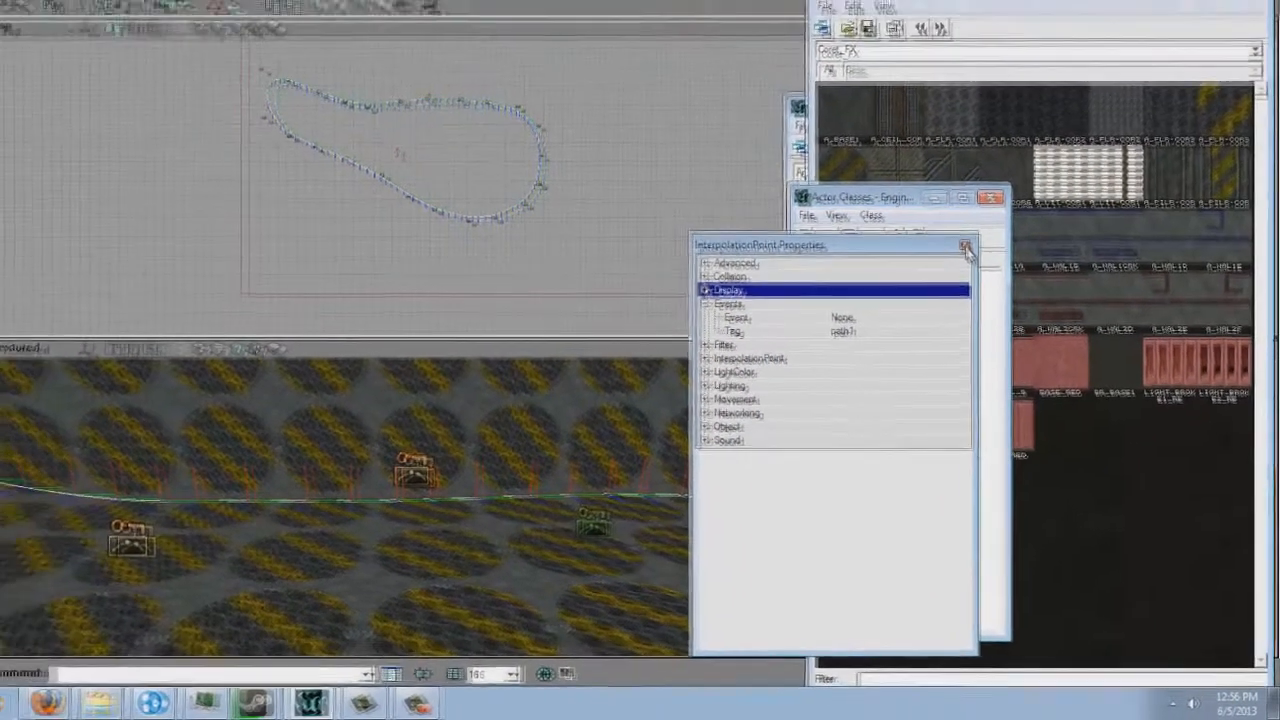
left_click(910, 163)
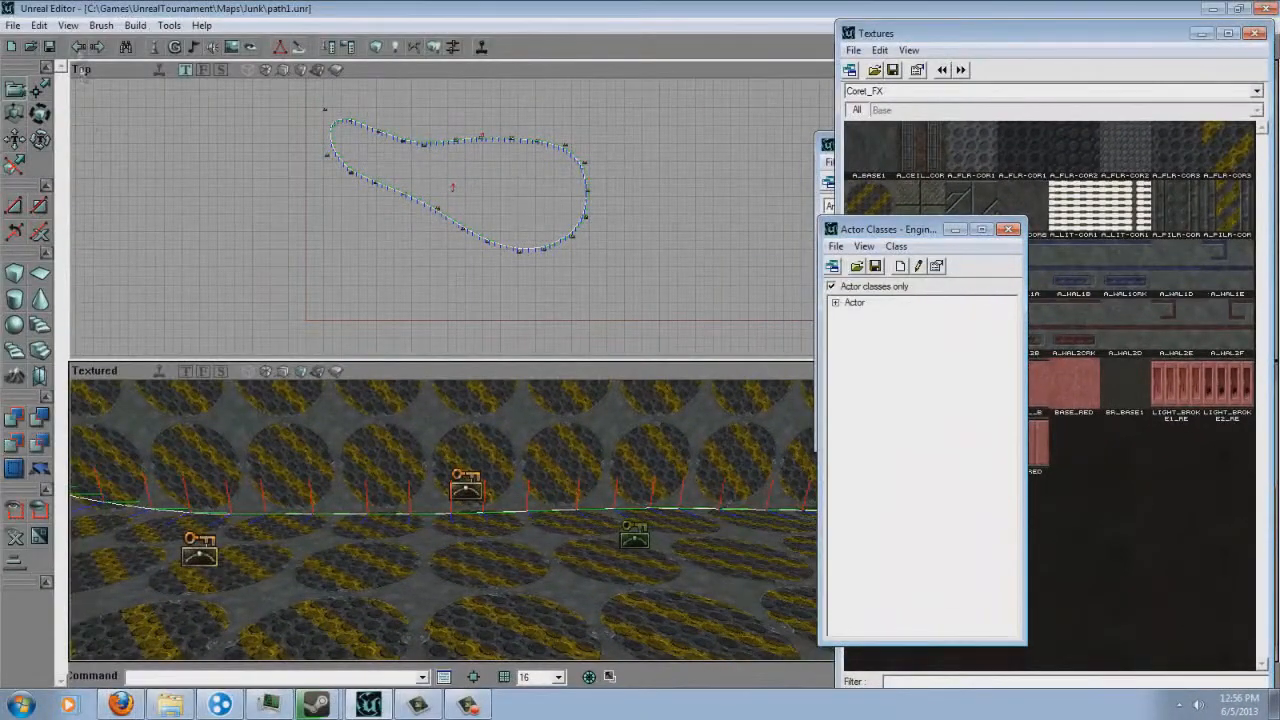
Start opening another map without saving the changes to path1.unr, and go to the UnrealTournament Maps folder
left_click(31, 47)
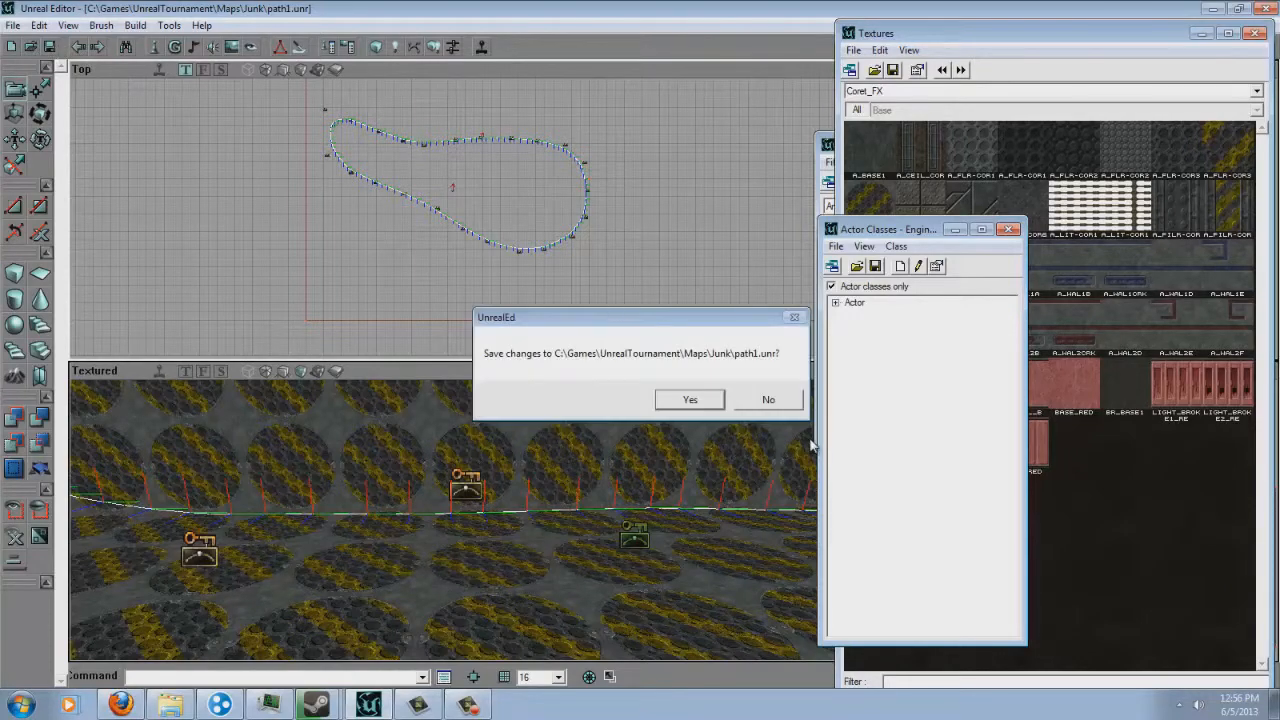
left_click(768, 400)
left_click(298, 72)
left_click(401, 266)
scroll(401, 266, "down", 4)
left_click_drag(286, 55, 887, 299)
Find CityIntro.unr among the maps and open it
left_click(848, 465)
scroll(848, 465, "down", 8)
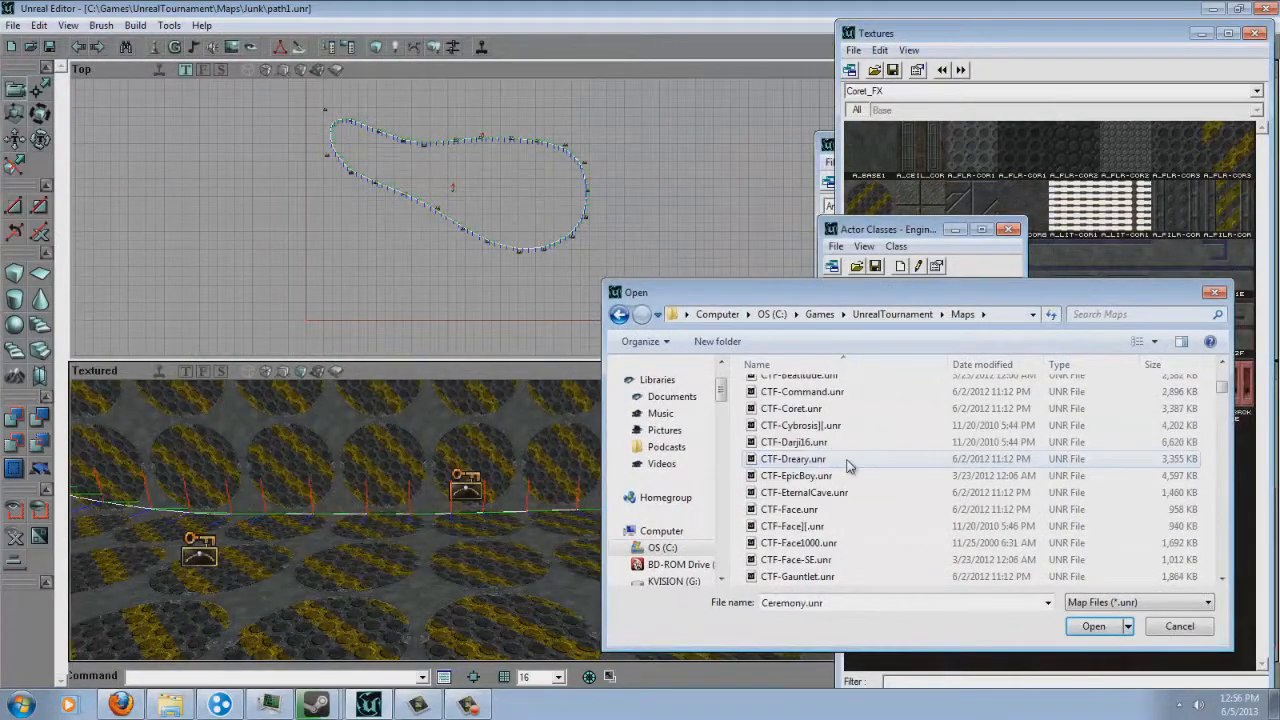
scroll(846, 465, "down", 3)
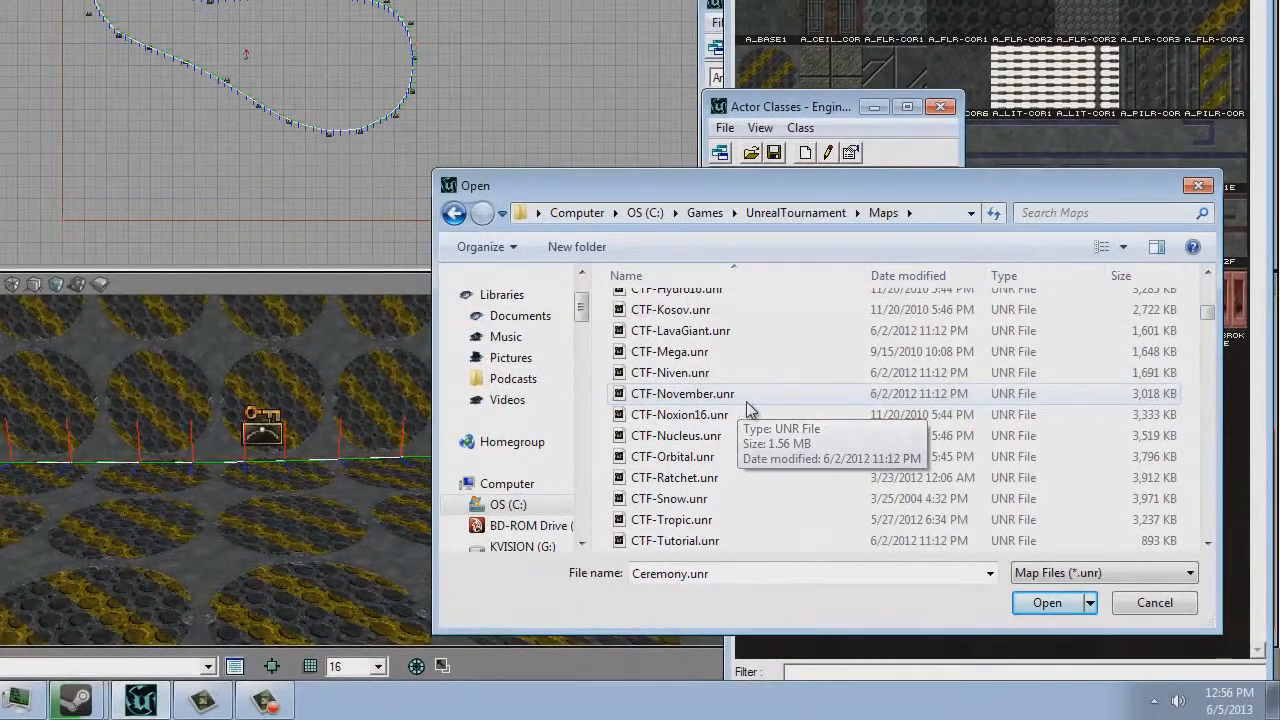
scroll(746, 406, "down", 3)
left_click(746, 406)
scroll(746, 406, "down", 5)
key("d")
scroll(746, 406, "down", 4)
left_click(746, 410)
key("c")
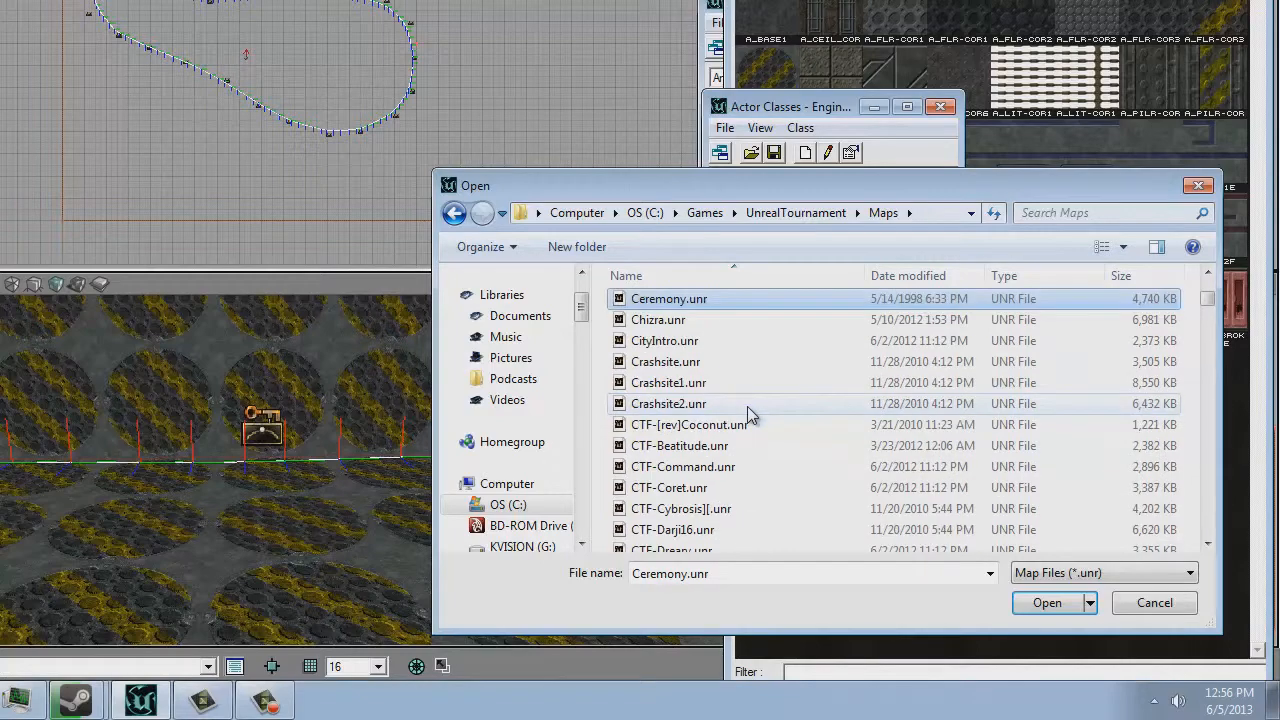
left_click(767, 342)
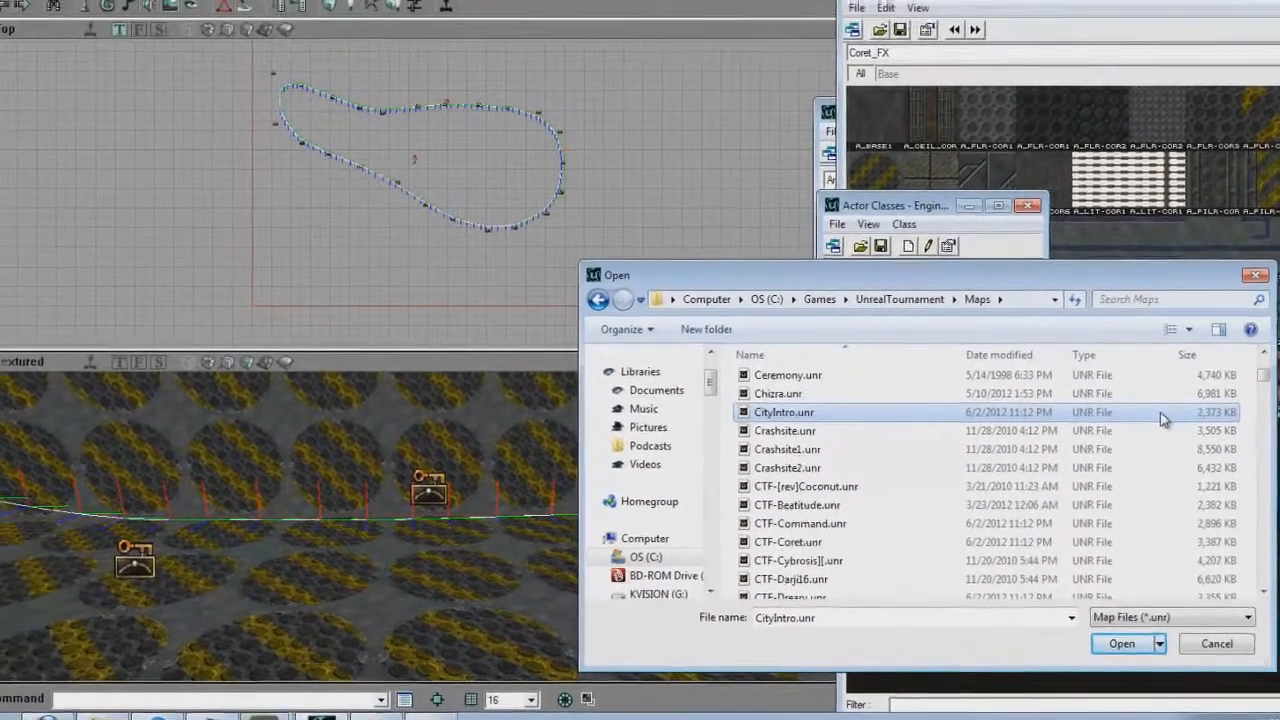
double_click(1090, 340)
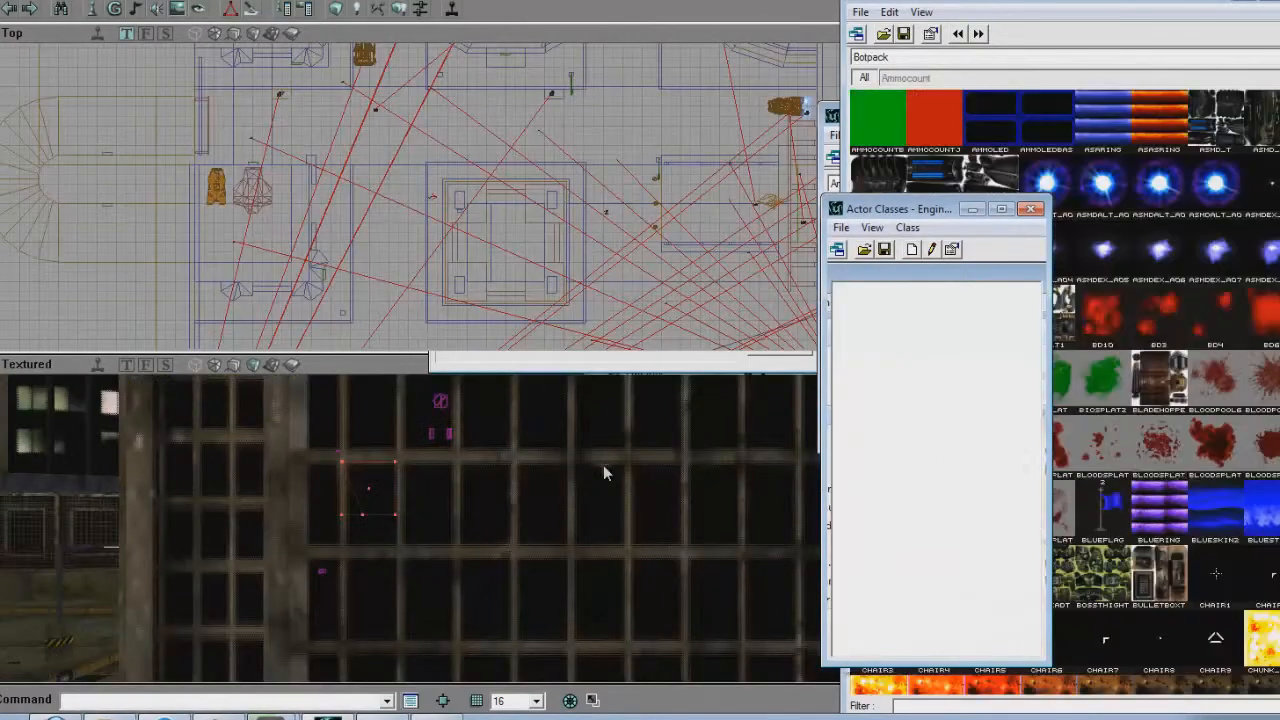
Switch the 3D view to wireframe and locate the box holding the player start and the trigger
left_click_drag(564, 532, 418, 525)
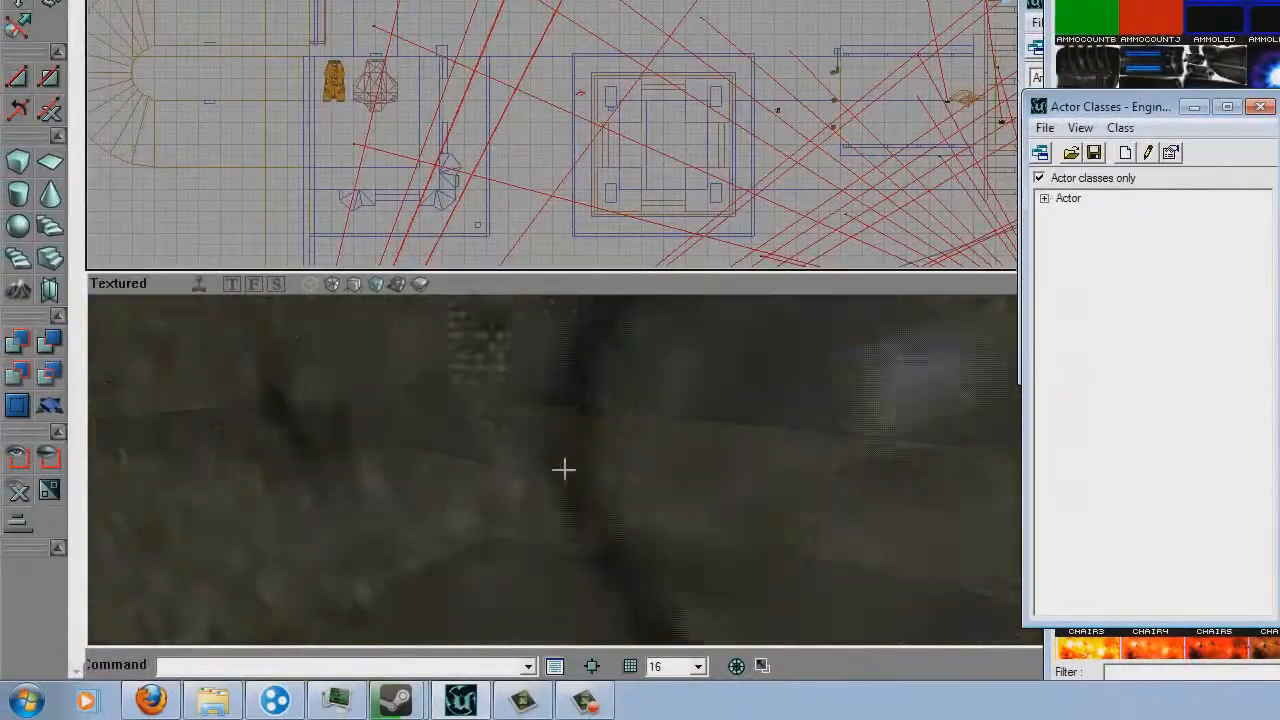
left_click_drag(564, 469, 745, 474)
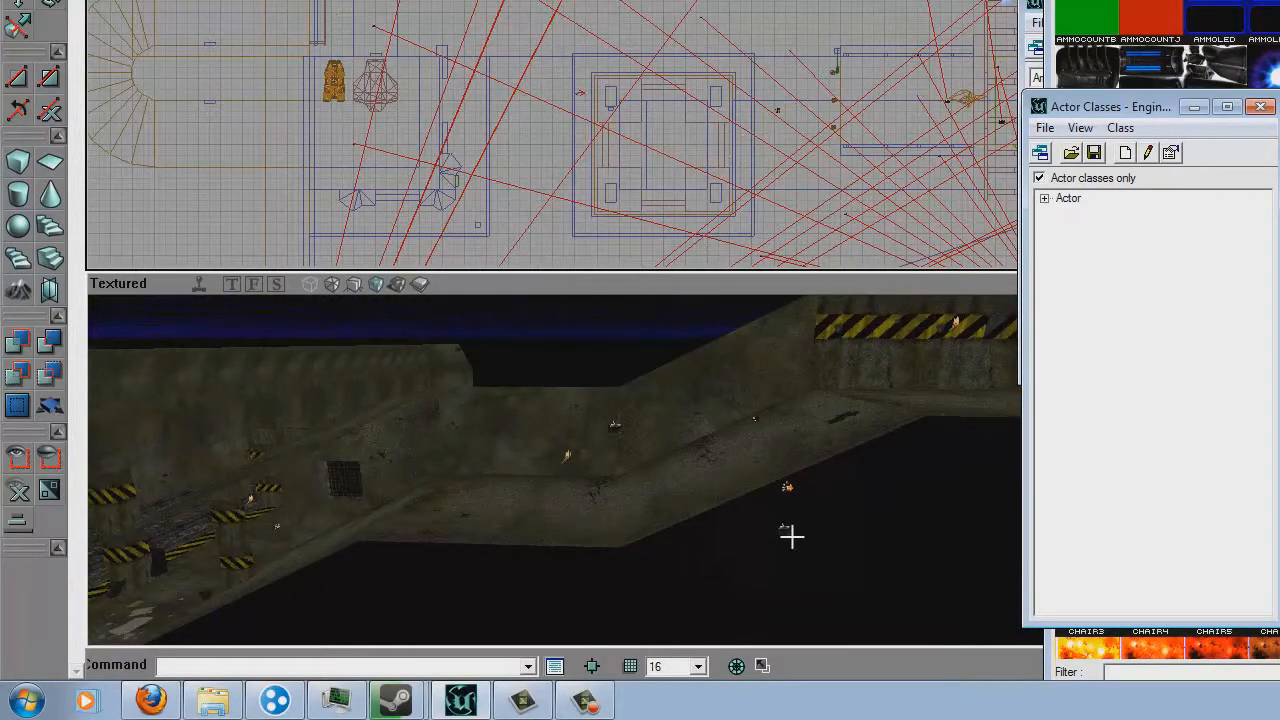
left_click_drag(783, 548, 519, 376)
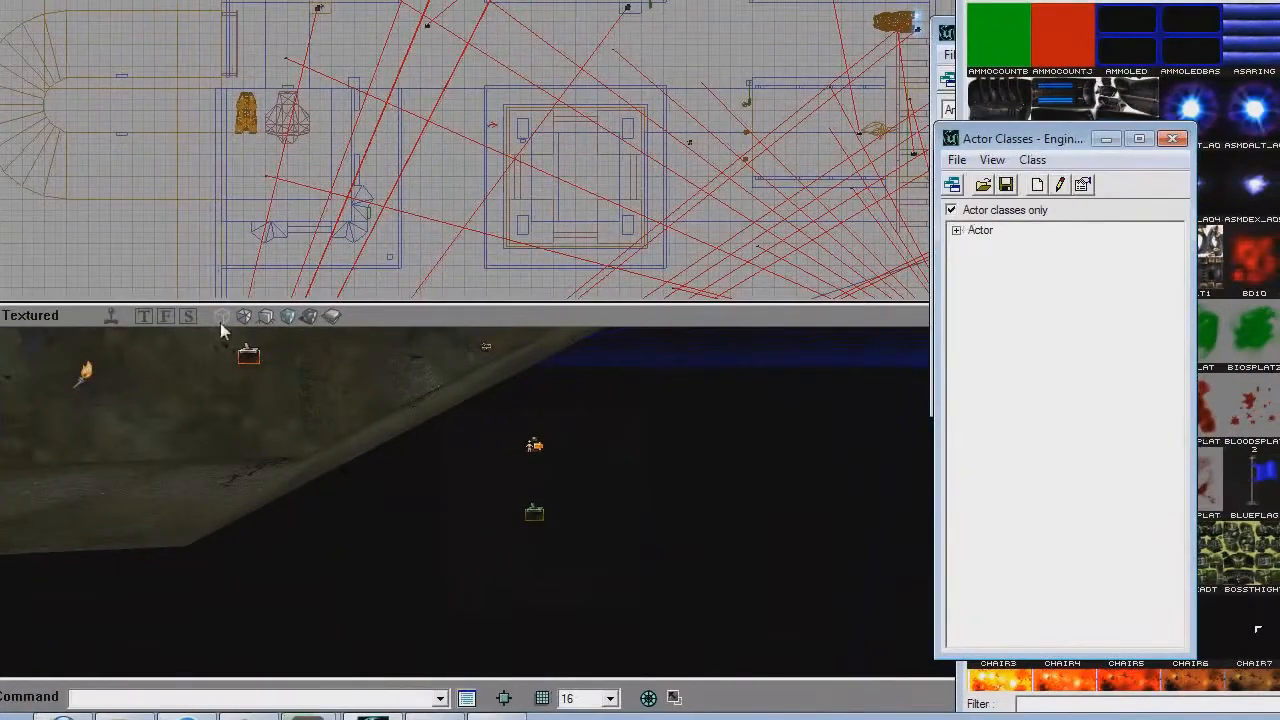
left_click(309, 286)
left_click_drag(495, 510, 464, 455)
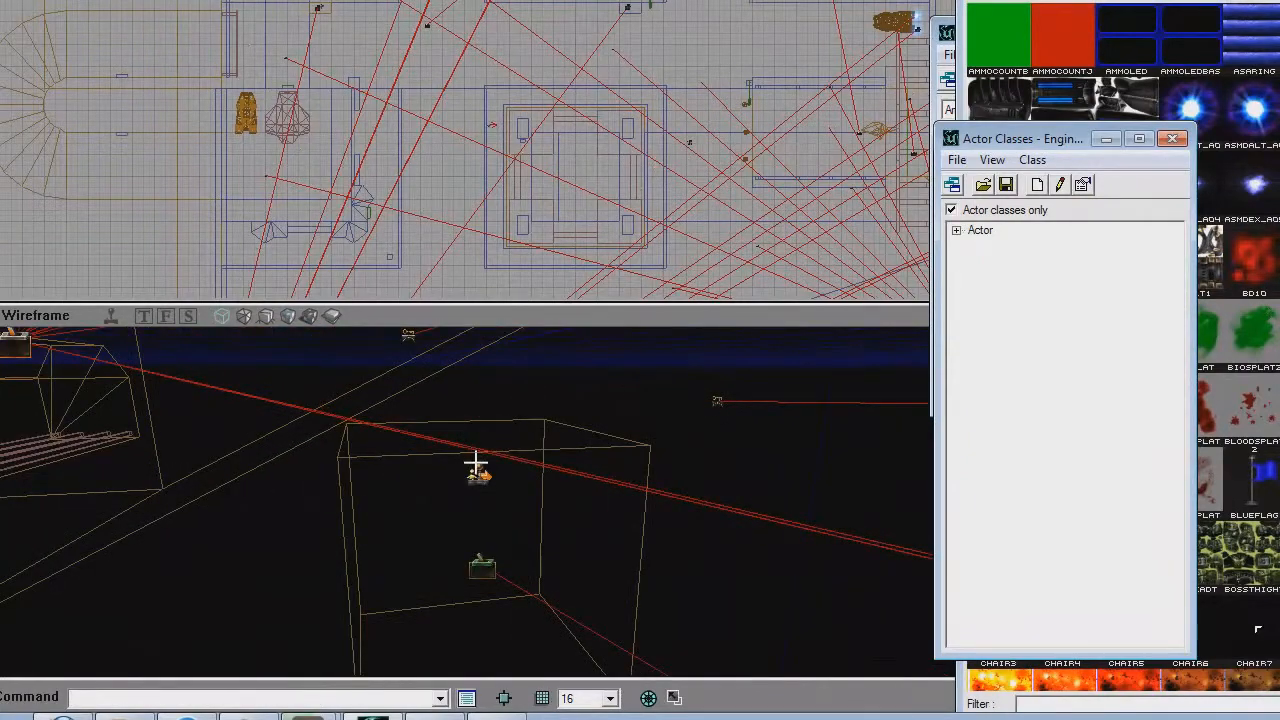
Inspect the PlayerStart's properties and the Filter, Events and Teleporter settings of the Teleporter beside it
double_click(477, 466)
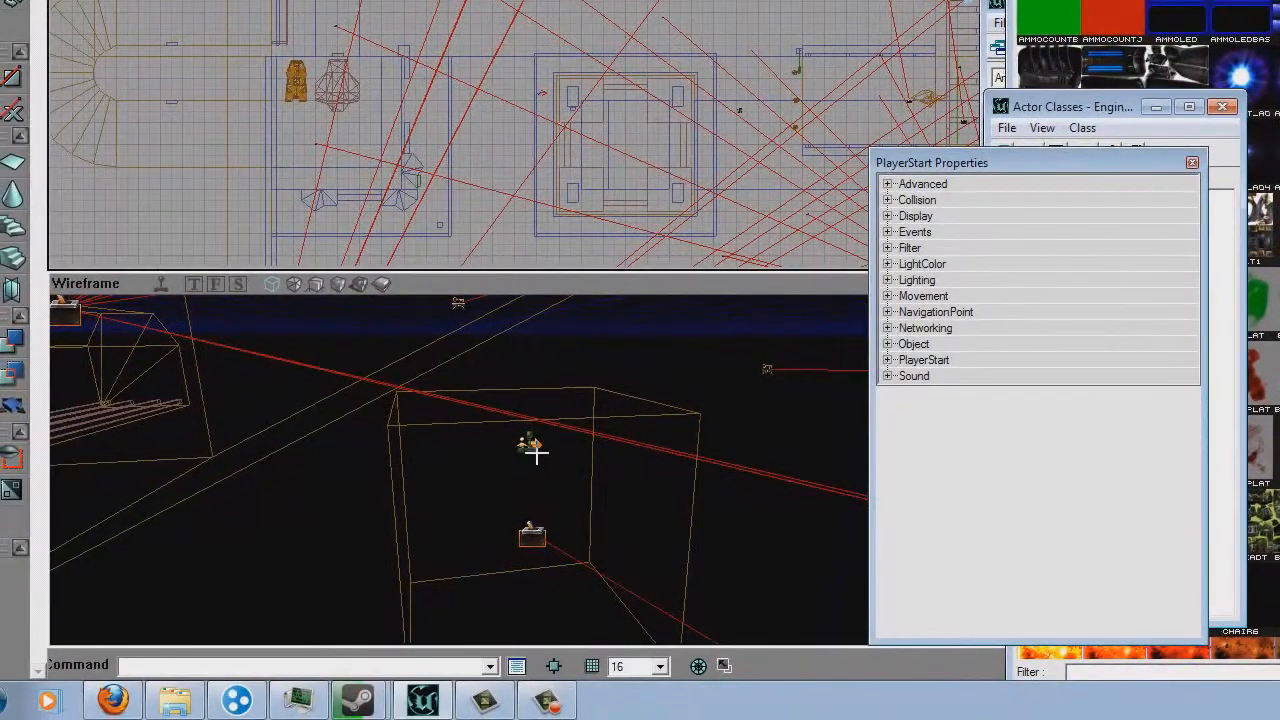
left_click(538, 443)
left_click_drag(538, 443, 540, 468)
left_click(940, 248)
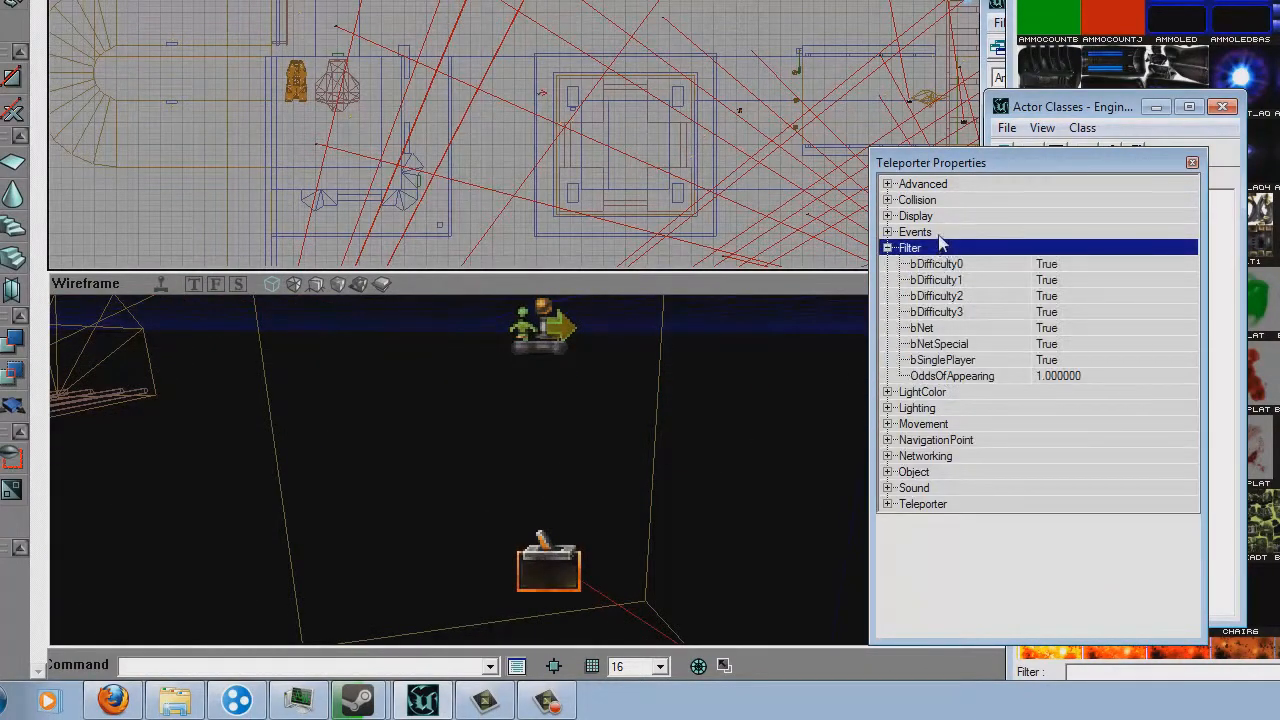
left_click(940, 250)
left_click(938, 233)
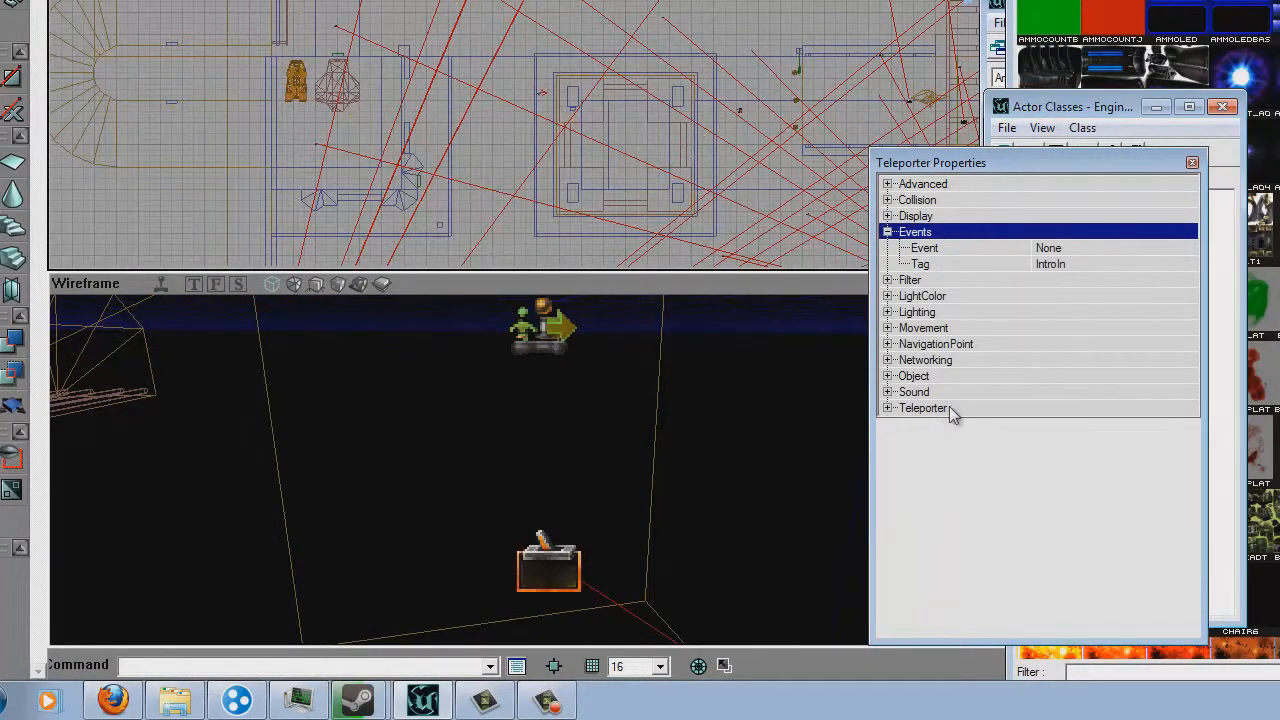
left_click(940, 408)
Inspect the Events settings of the PlayerStart and of the Trigger below it
left_click_drag(548, 497, 618, 485)
left_click(570, 466)
left_click(573, 322)
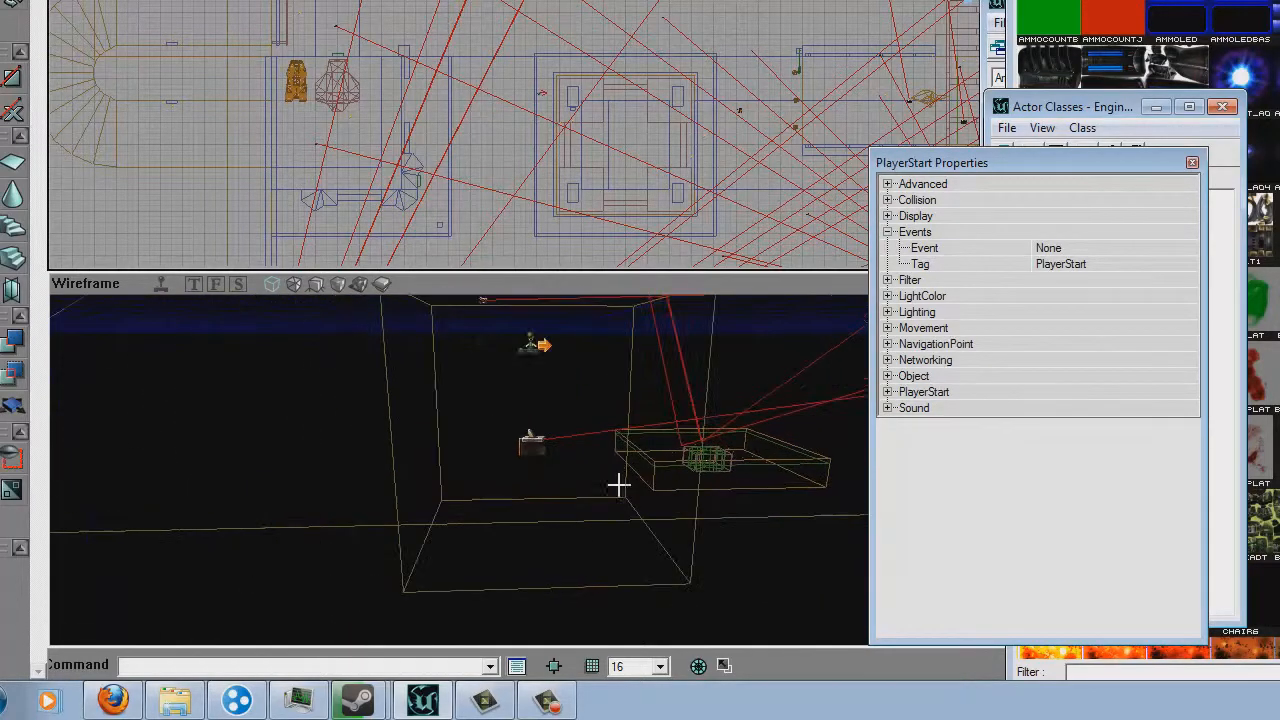
left_click_drag(536, 449, 434, 404)
left_click(445, 483)
left_click_drag(445, 483, 561, 466)
left_click(561, 374)
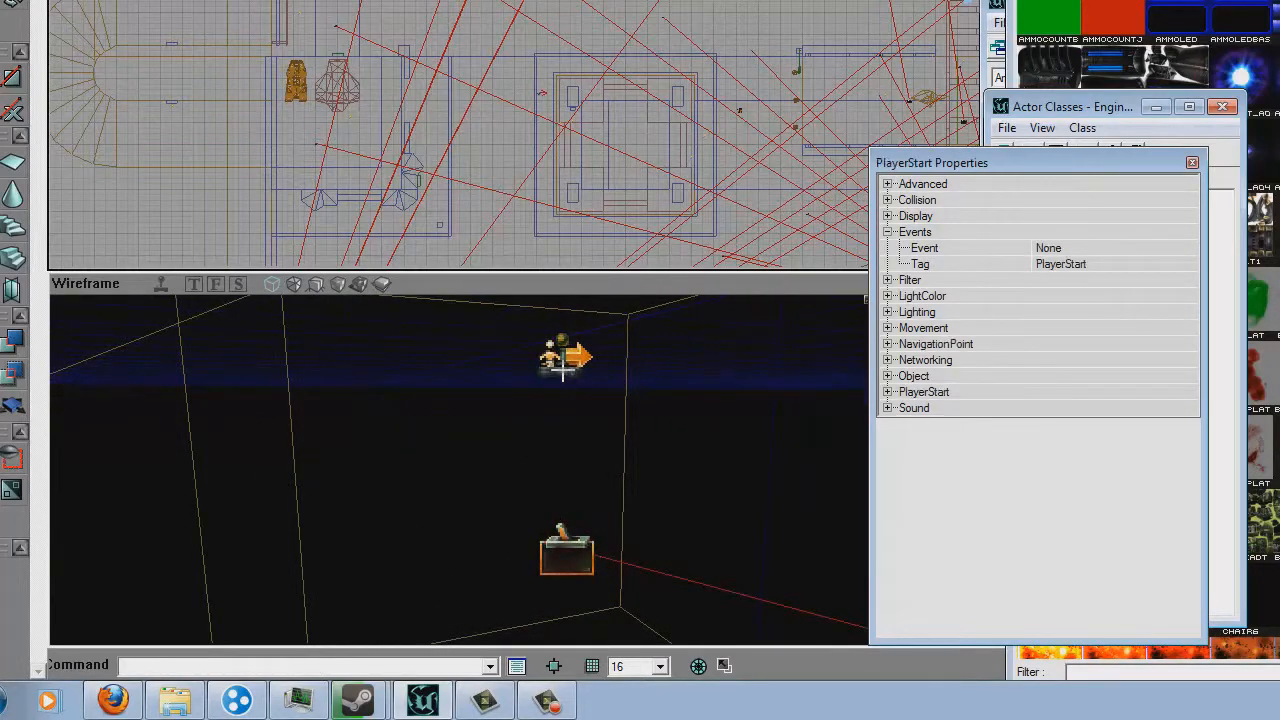
left_click(563, 556)
left_click(929, 233)
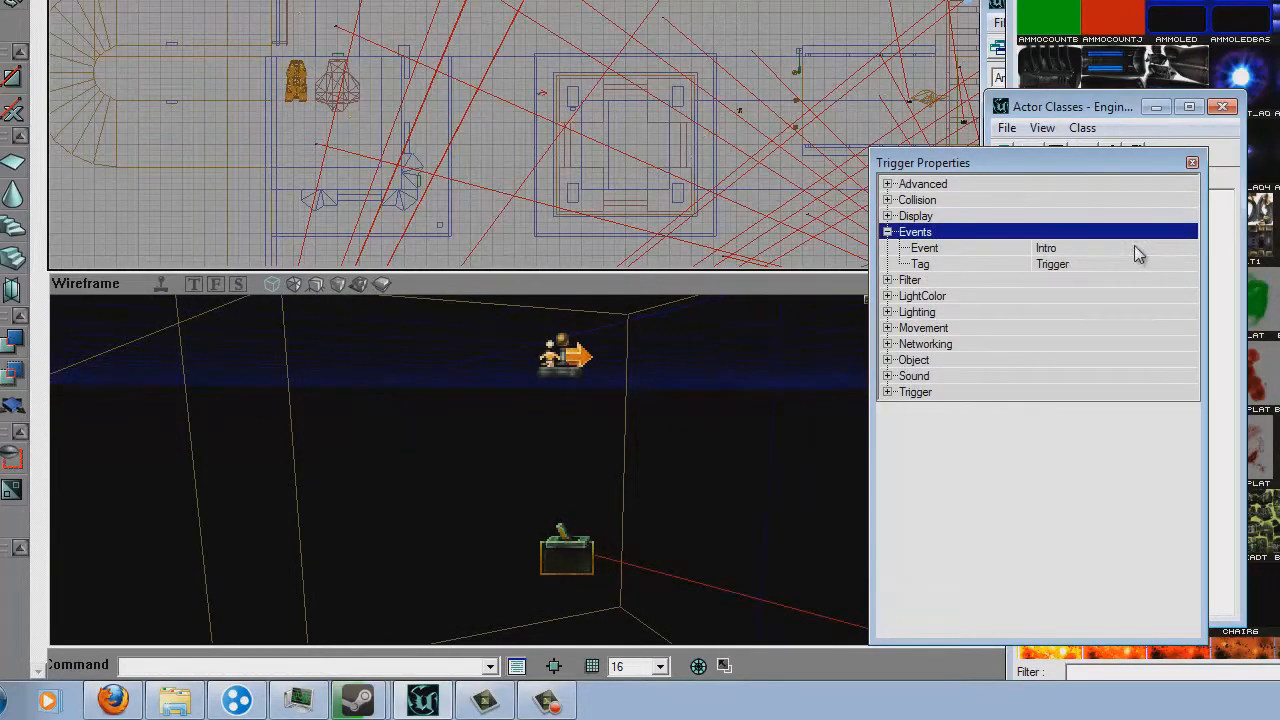
Follow the trigger's event line to the SpecialEvent and inspect its Events, InitialState and SpecialEvent settings
left_click_drag(624, 514, 511, 441)
left_click(447, 487)
left_click_drag(512, 512, 467, 531)
left_click(455, 530)
double_click(914, 359)
left_click(1168, 408)
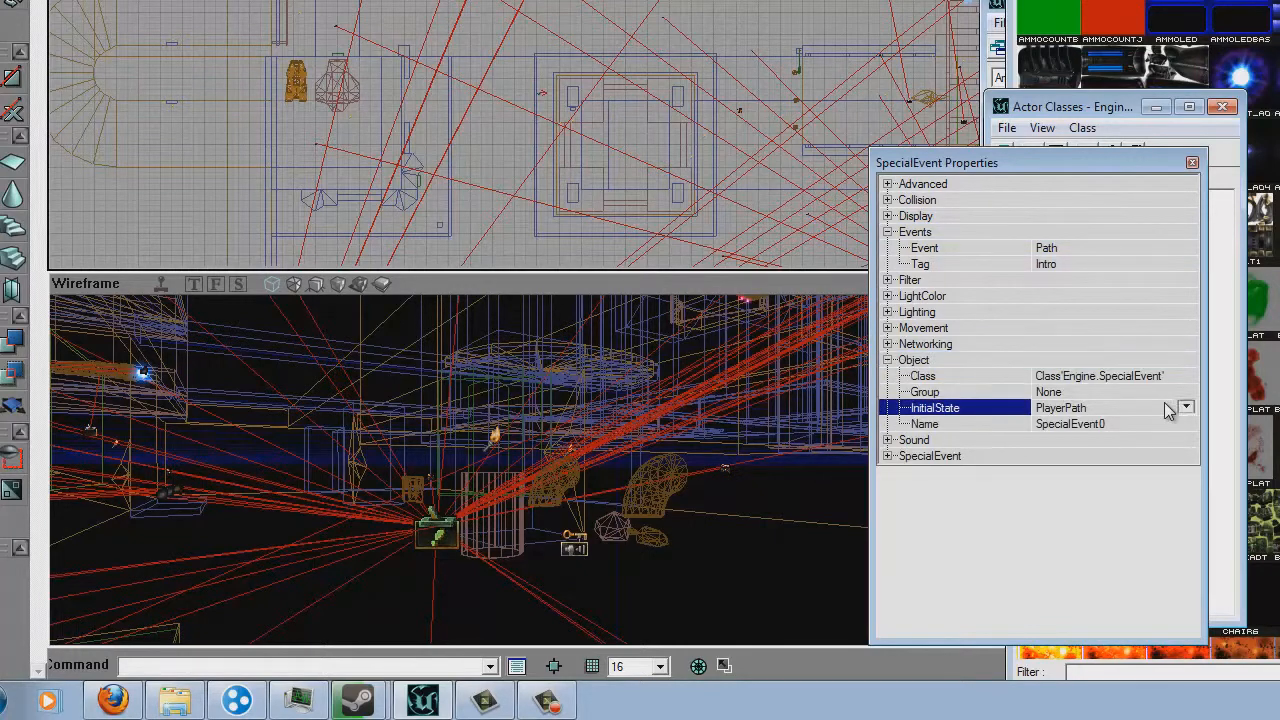
double_click(946, 459)
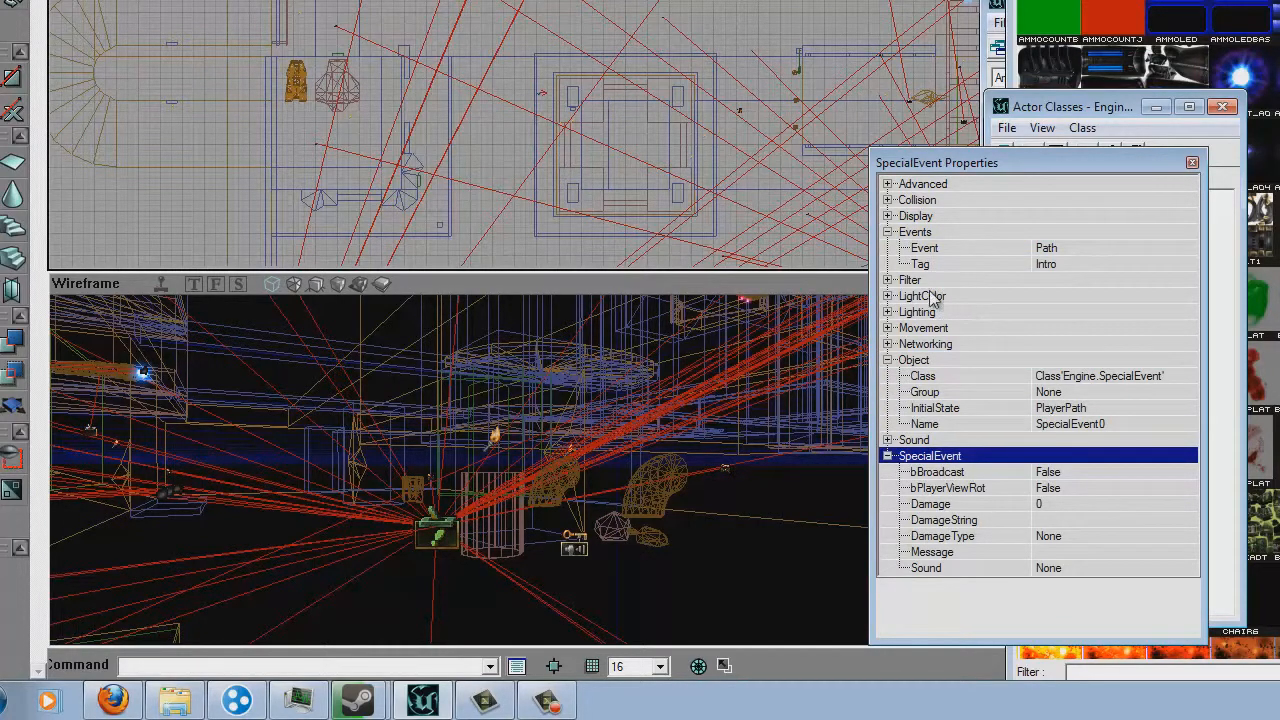
left_click(1116, 252)
Return to the Trigger below the PlayerStart and review its Events Event value
right_click_drag(591, 440, 594, 491)
left_click_drag(594, 491, 517, 425)
left_click(543, 466)
left_click_drag(565, 468, 537, 463)
left_click(545, 445)
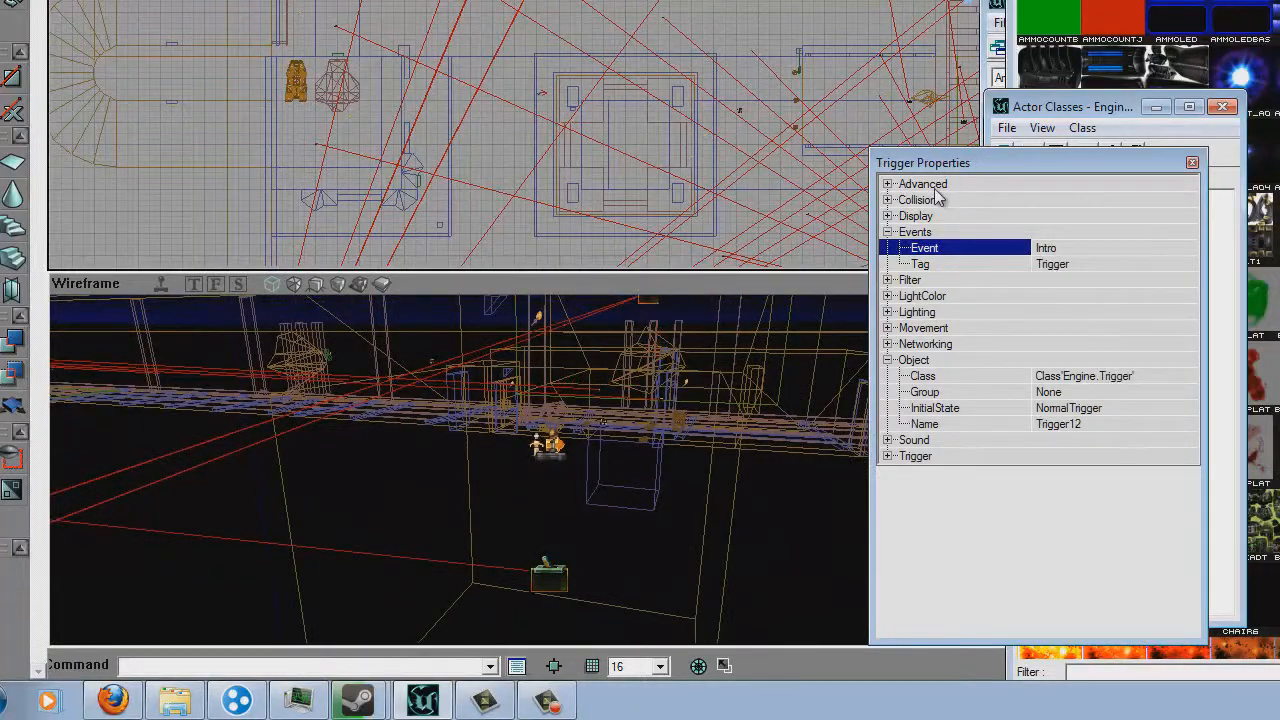
left_click_drag(597, 460, 332, 463)
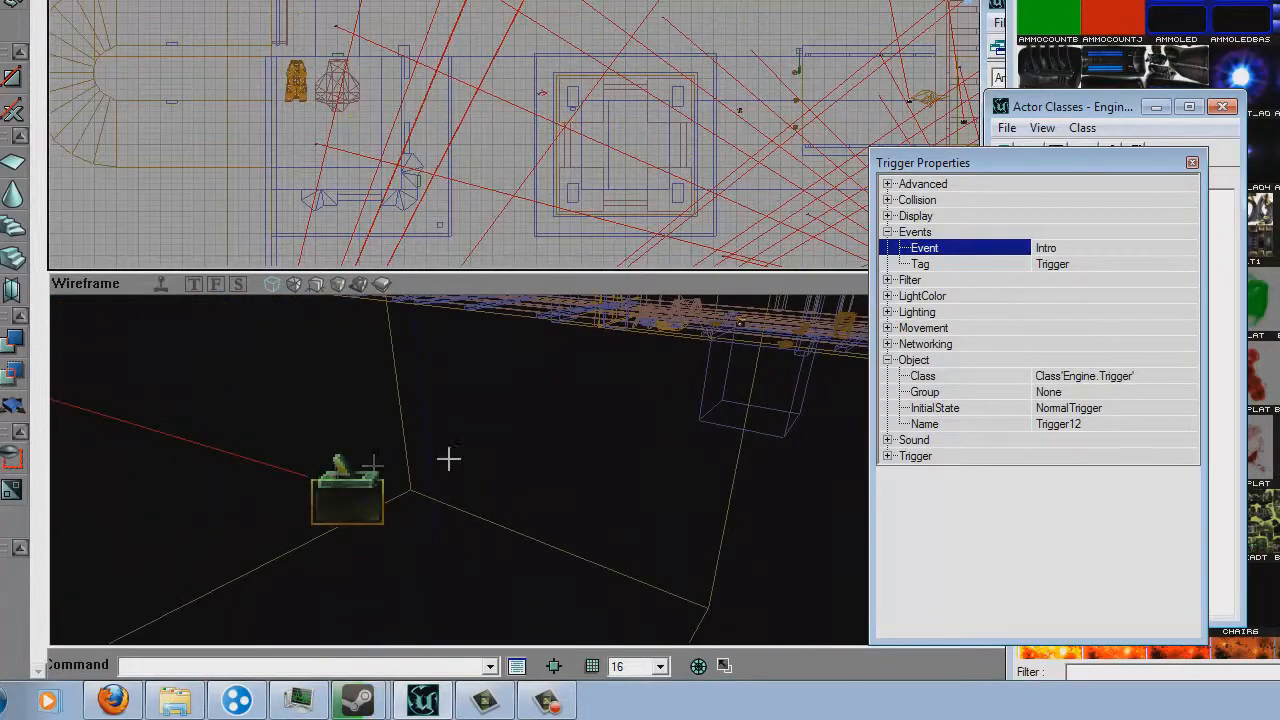
left_click(1066, 246)
left_click(1077, 235)
Review the activation settings in the Trigger category, close the properties, and move back to the SpecialEvent
right_click_drag(545, 455, 445, 370)
left_click(998, 445)
double_click(998, 457)
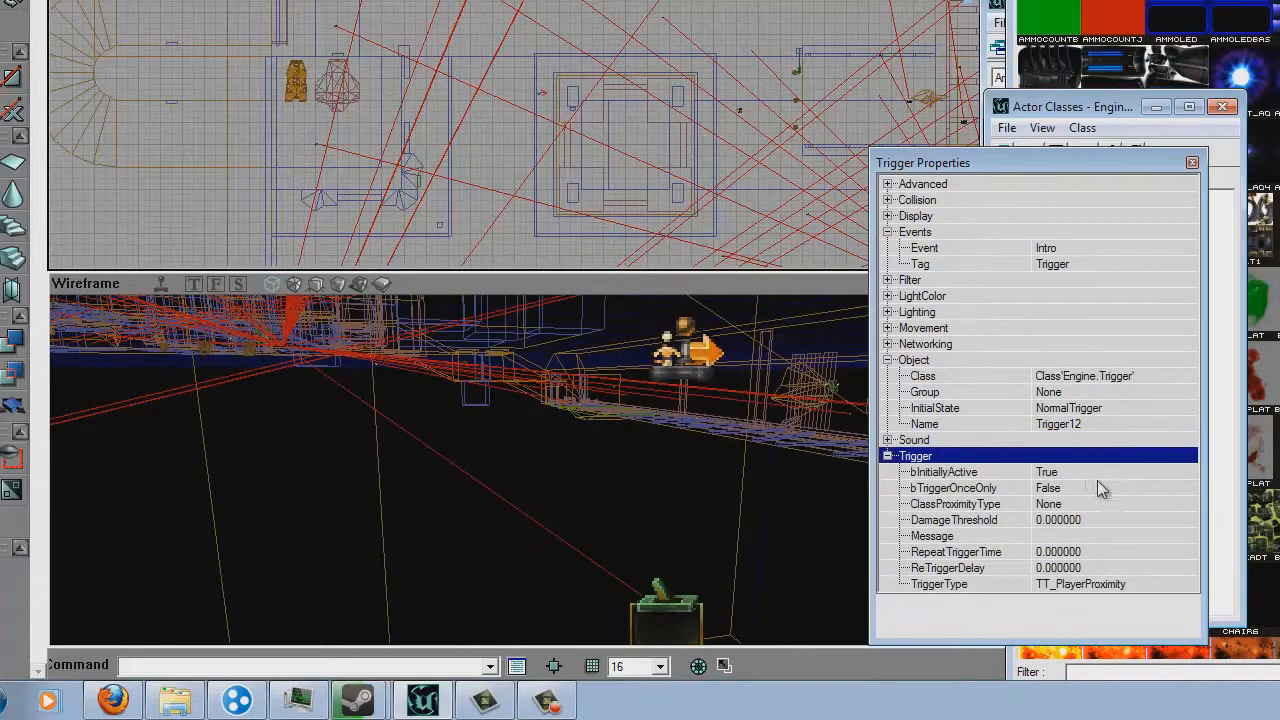
left_click(1058, 356)
left_click(1192, 163)
left_click_drag(549, 463, 623, 481)
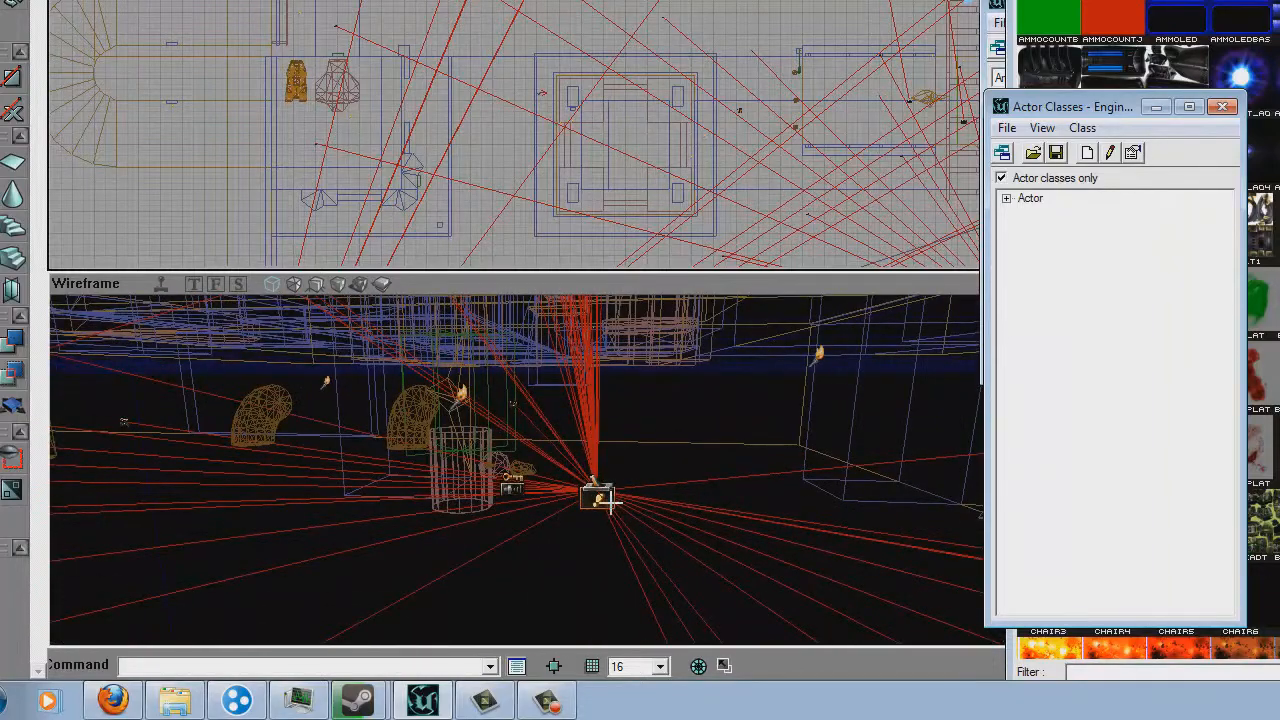
Leave the CityIntro map without saving changes and open path1.unr from the Junk folder
double_click(598, 492)
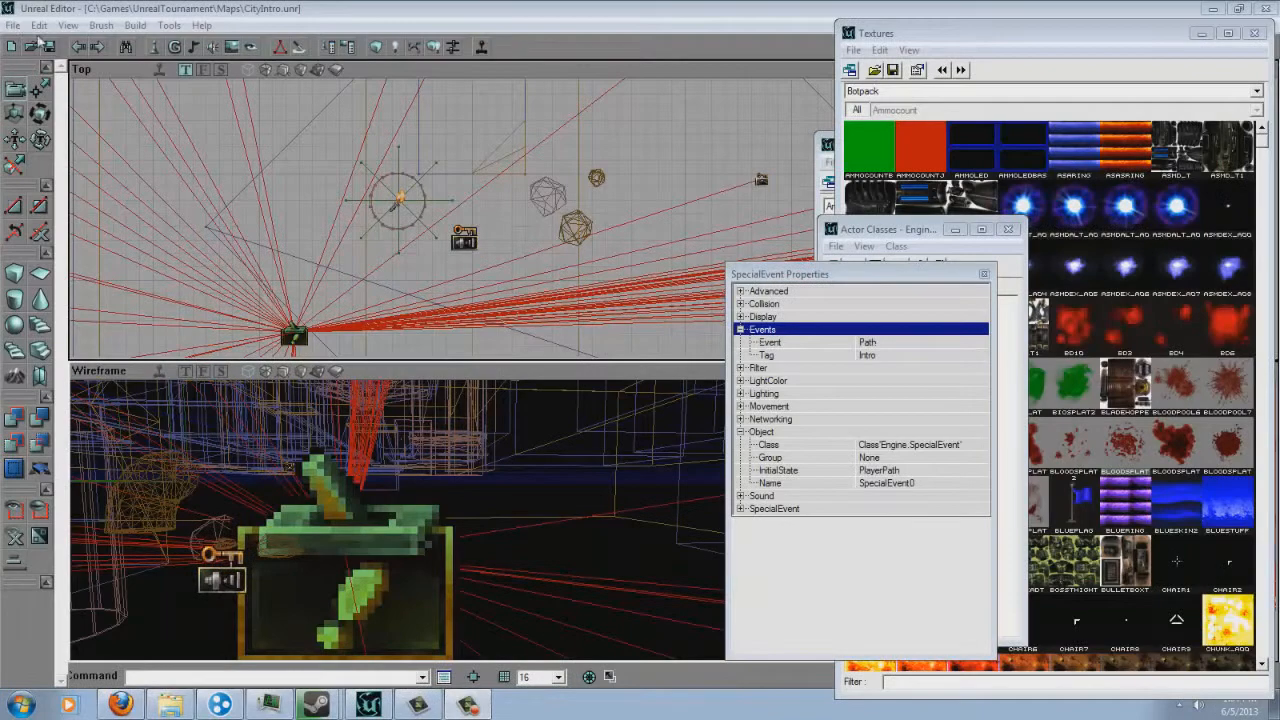
left_click(30, 47)
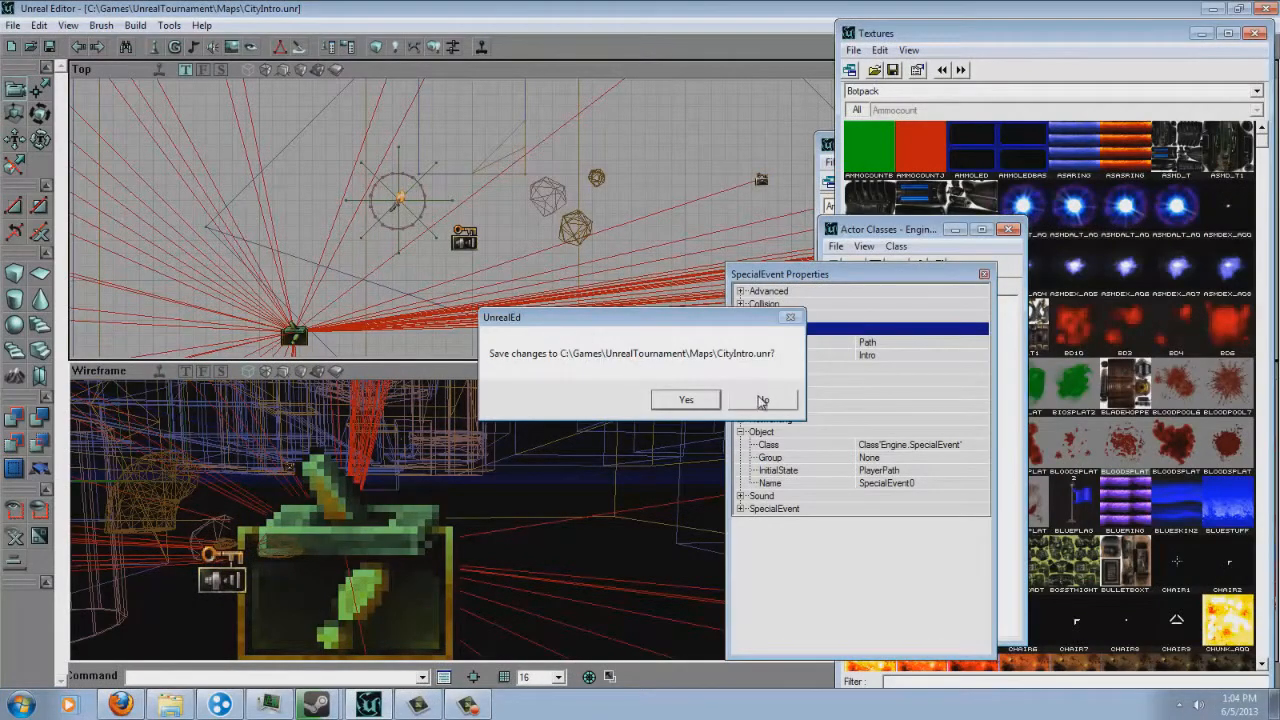
left_click(762, 400)
double_click(812, 387)
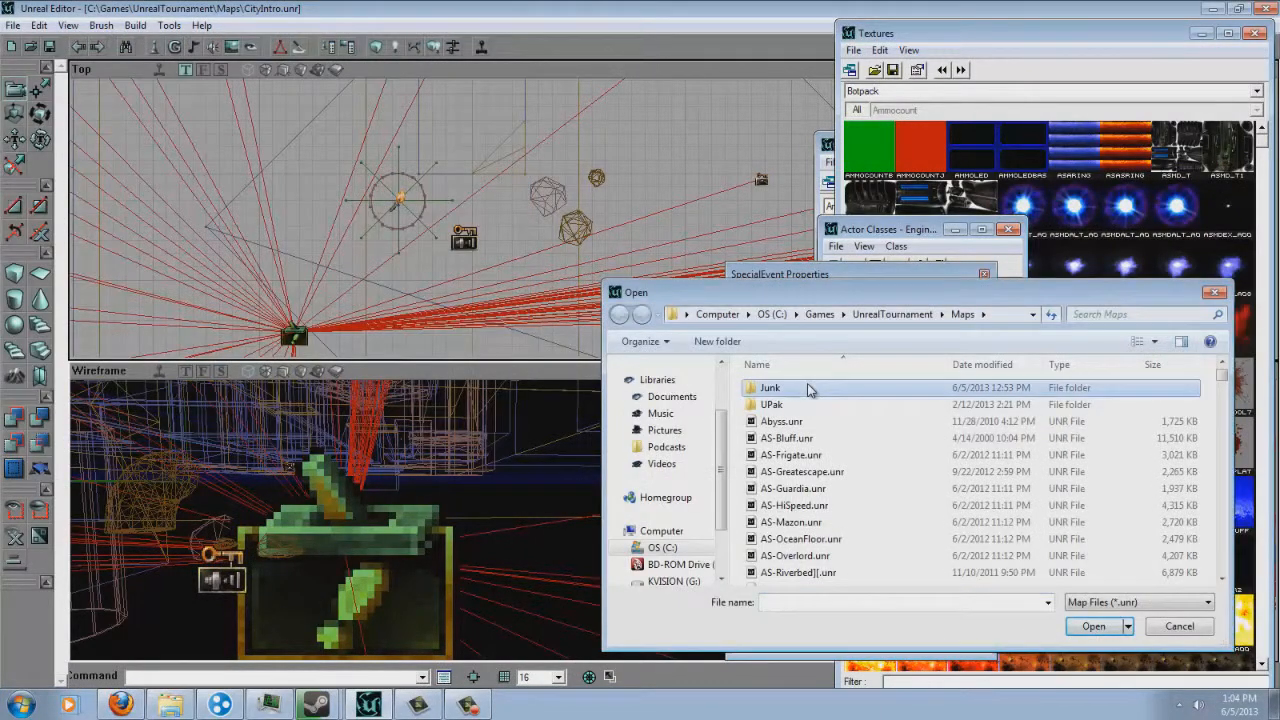
double_click(840, 390)
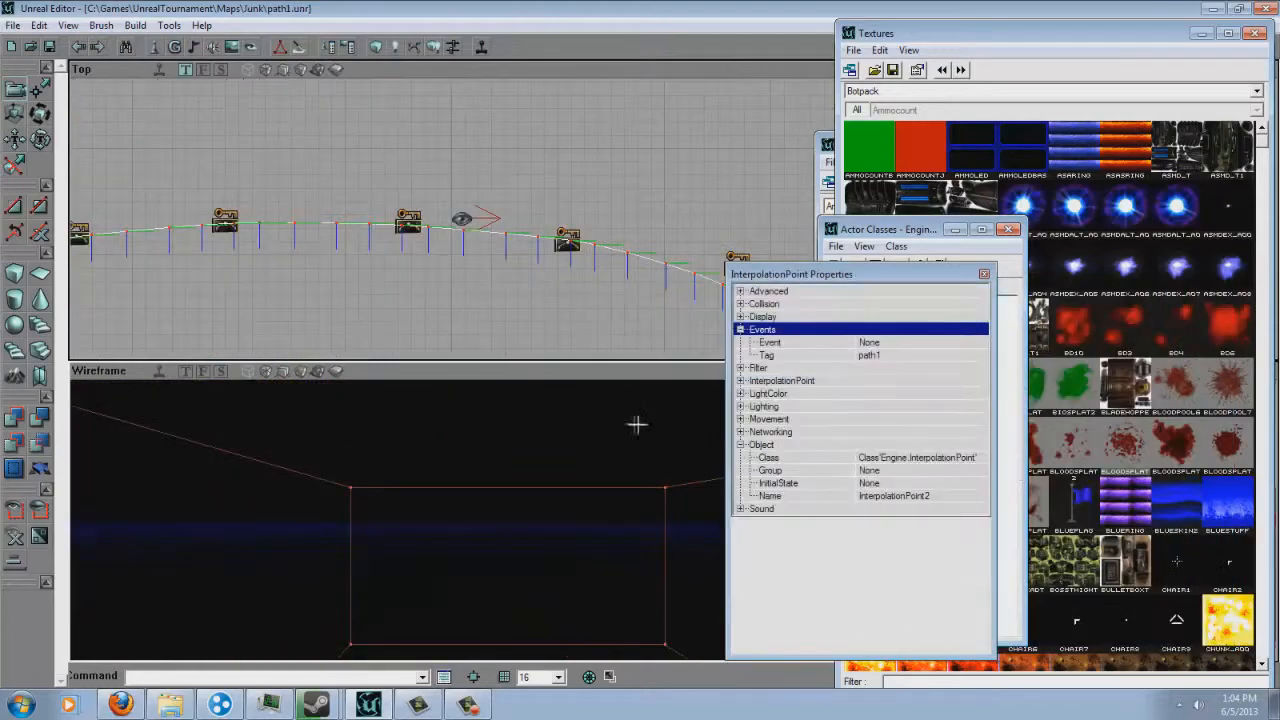
Switch the perspective view to textured shading, look over the path room, and close the open properties window
right_click_drag(465, 546, 284, 354)
left_click(300, 372)
right_click_drag(346, 431, 322, 253)
left_click(322, 253)
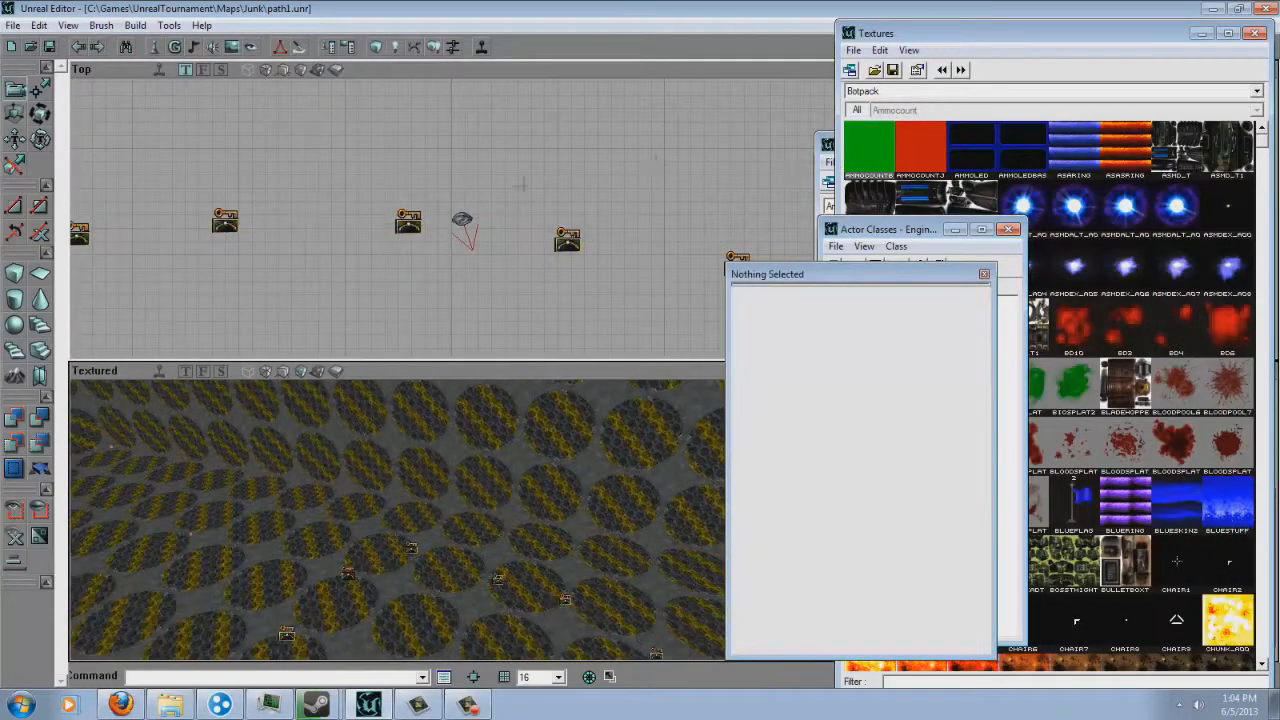
right_click_drag(870, 178, 868, 296)
left_click(985, 276)
Build a cube brush and subtract it as a separate room outside the path room
right_click(14, 276)
left_click(262, 326)
left_click_drag(463, 222, 461, 218)
mouse_move(472, 516)
left_mouse_down()
mouse_move(460, 520)
mouse_move(451, 474)
mouse_move(462, 522)
left_mouse_up()
left_click(40, 421)
mouse_move(294, 460)
left_mouse_down()
mouse_move(523, 508)
mouse_move(463, 490)
left_mouse_up()
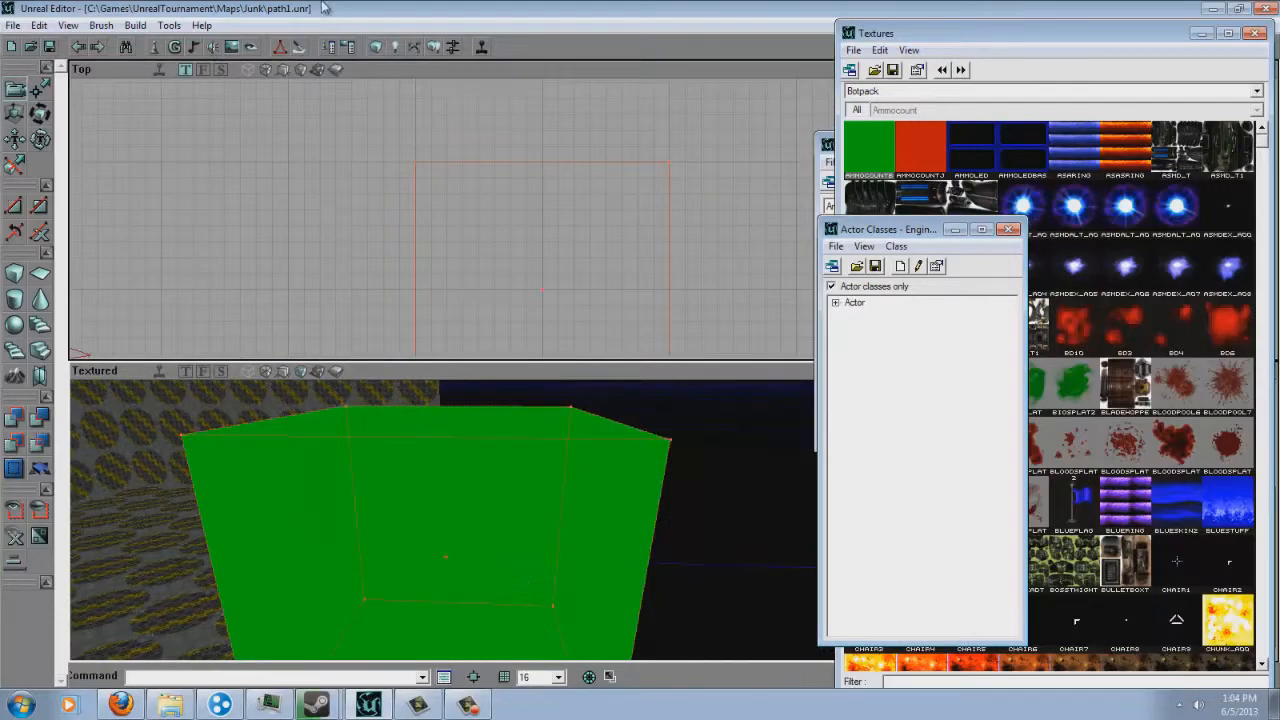
Switch the perspective view to dynamic lighting and add a Trigger on the floor of the new cube room
left_click(317, 373)
right_click_drag(395, 465, 460, 520)
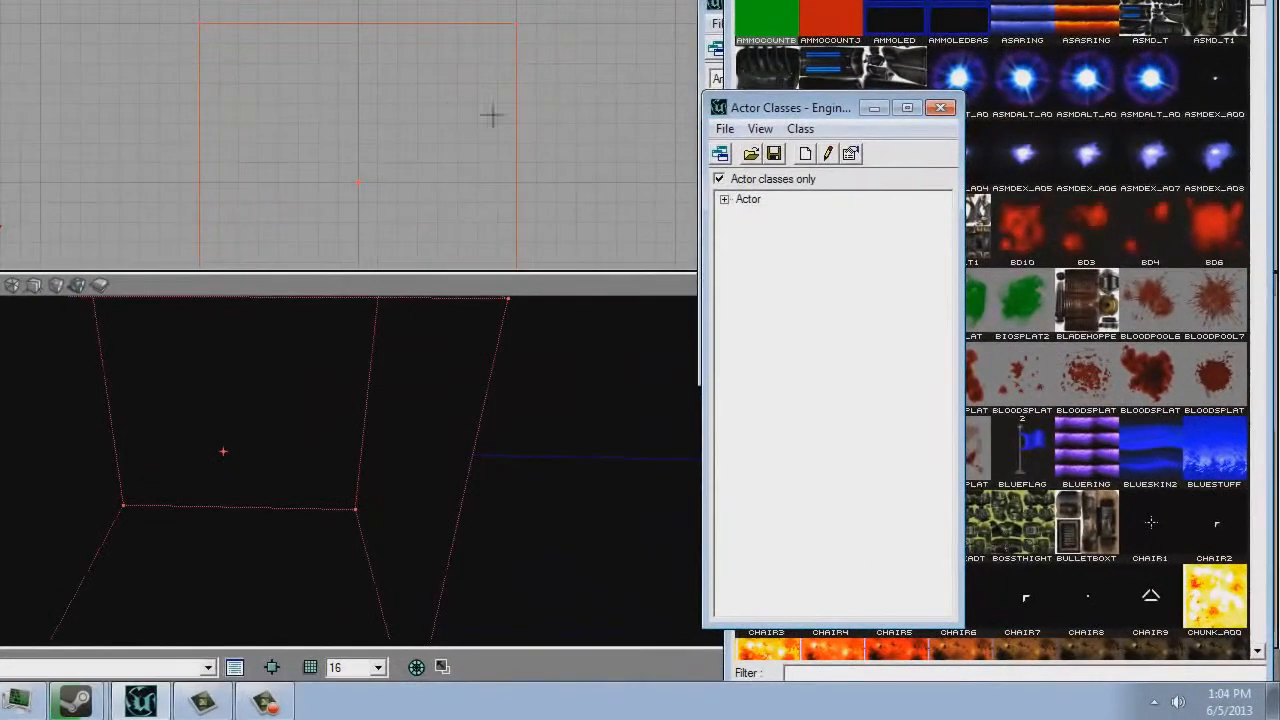
double_click(740, 200)
left_click(743, 488)
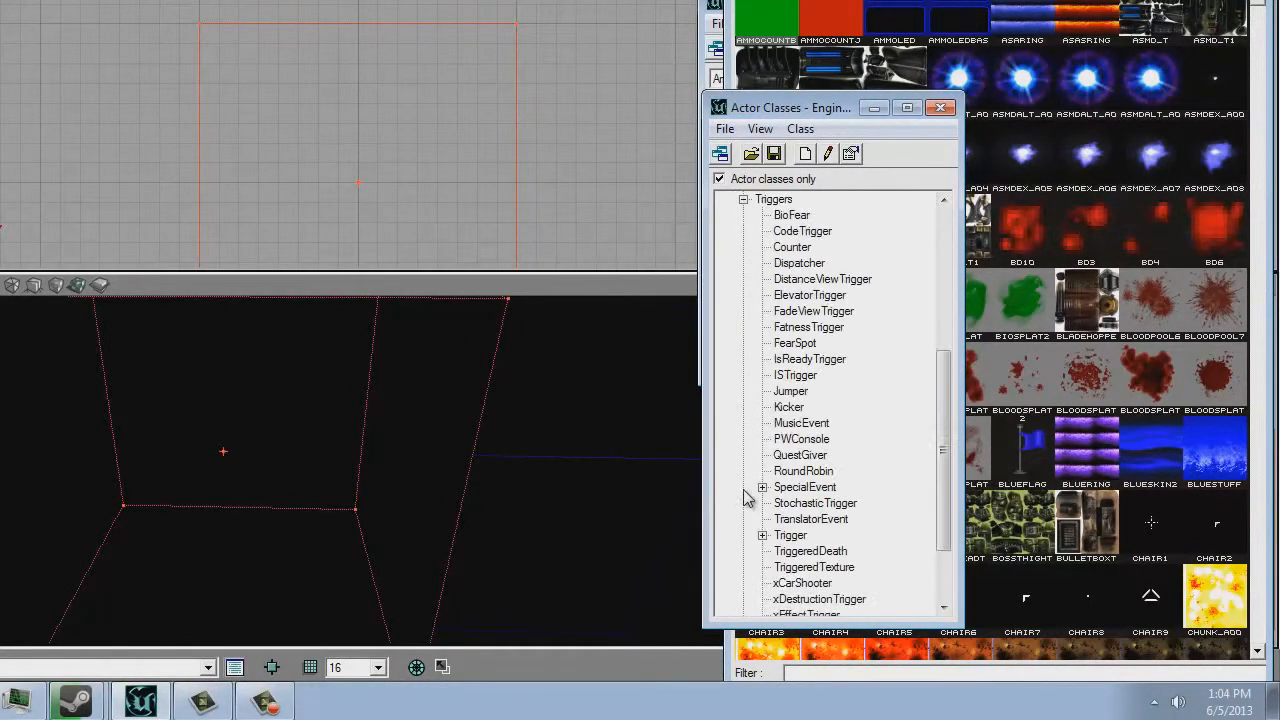
right_click(229, 585)
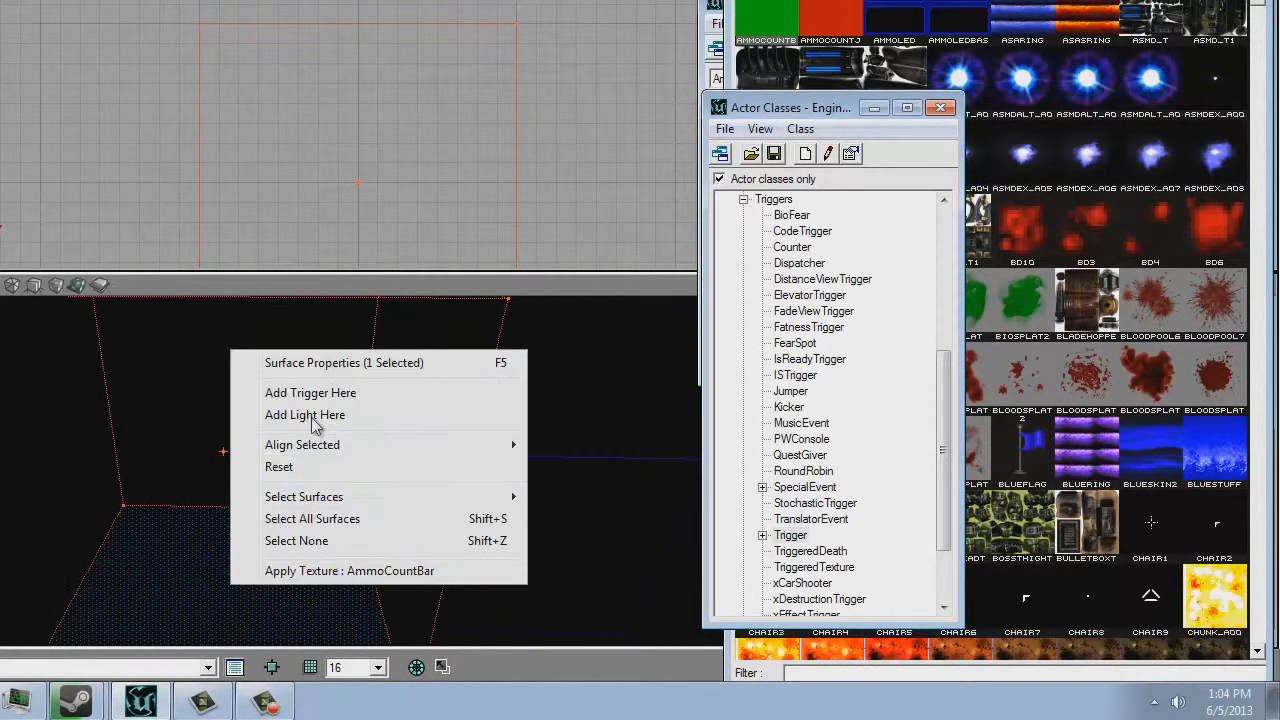
left_click(290, 391)
Set the Trigger's bTriggerOnceOnly to True and its CollisionRadius to 80
key("F4")
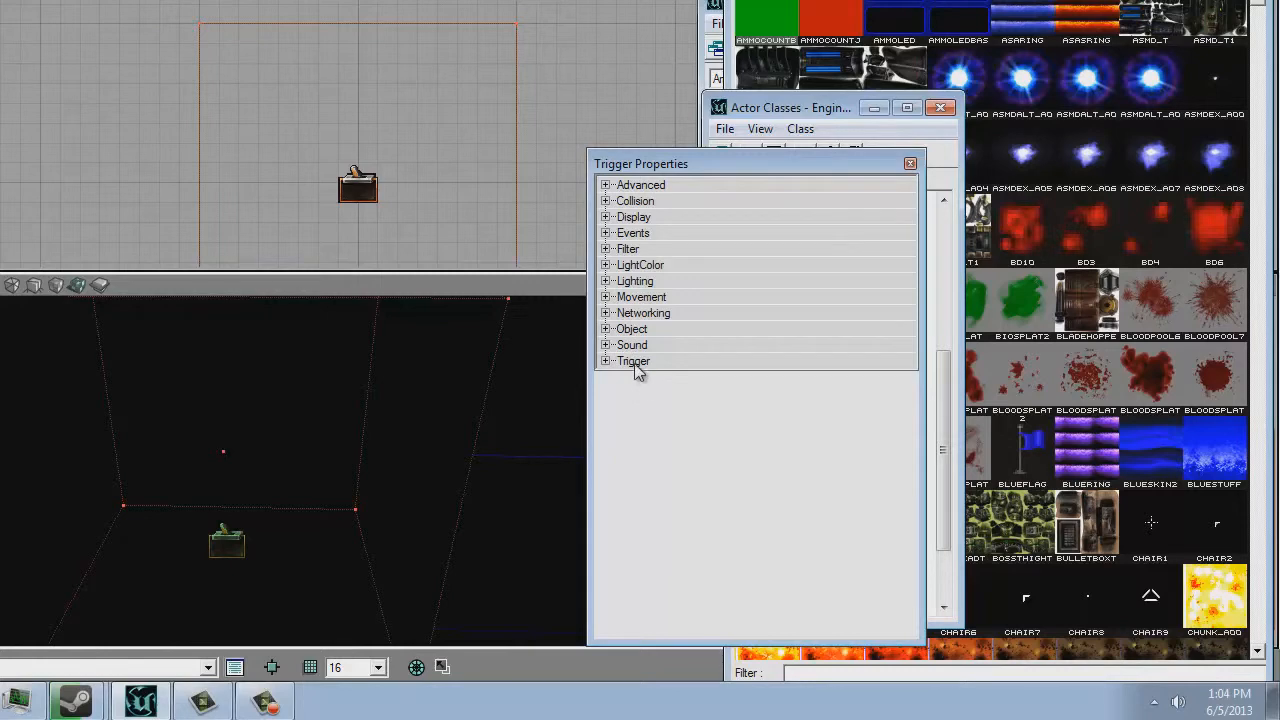
double_click(634, 362)
double_click(799, 395)
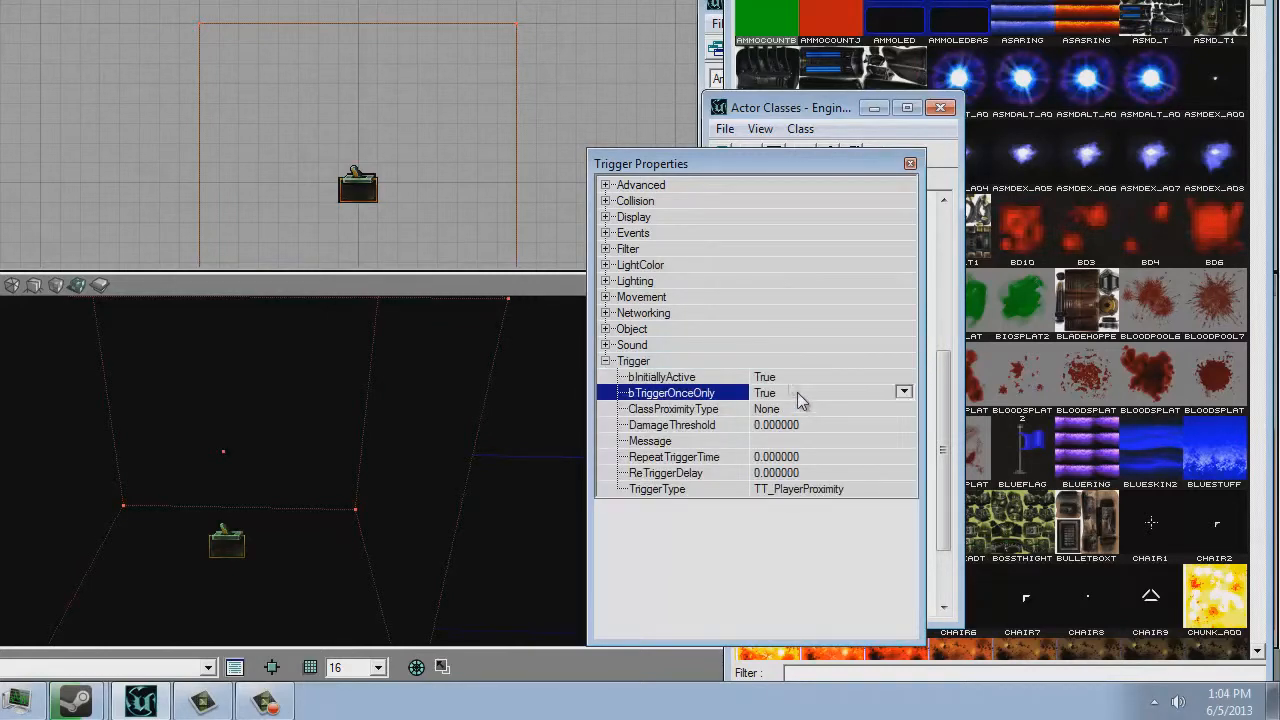
double_click(679, 234)
double_click(686, 201)
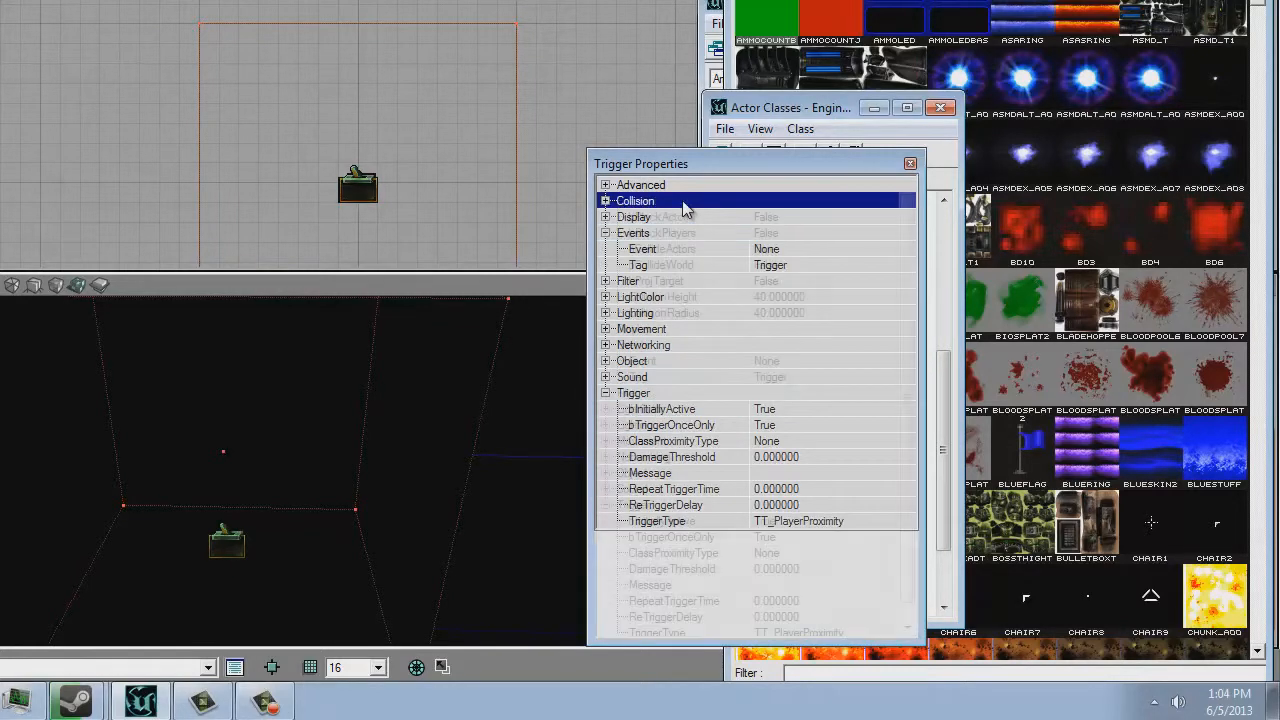
left_click(836, 313)
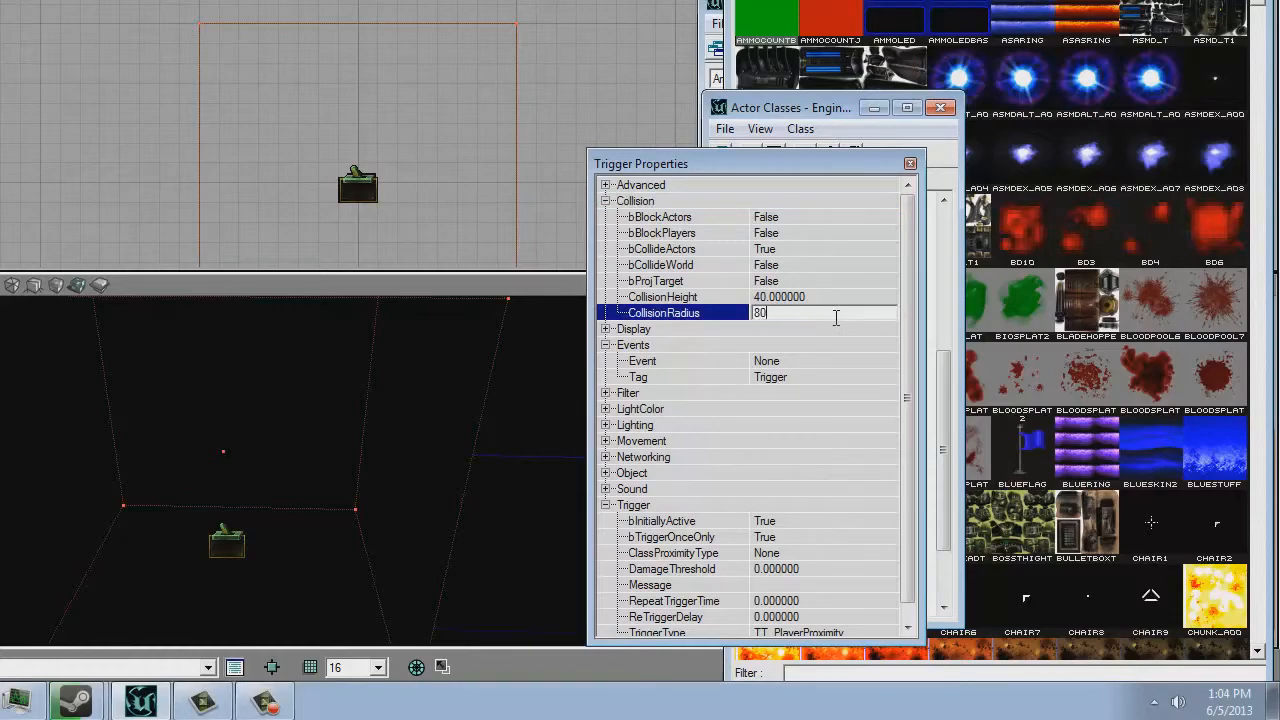
left_click(835, 300)
Raise the Trigger slightly higher above the floor of the cube room
left_click_drag(258, 460, 256, 470, "ctrl")
right_click_drag(256, 470, 252, 485)
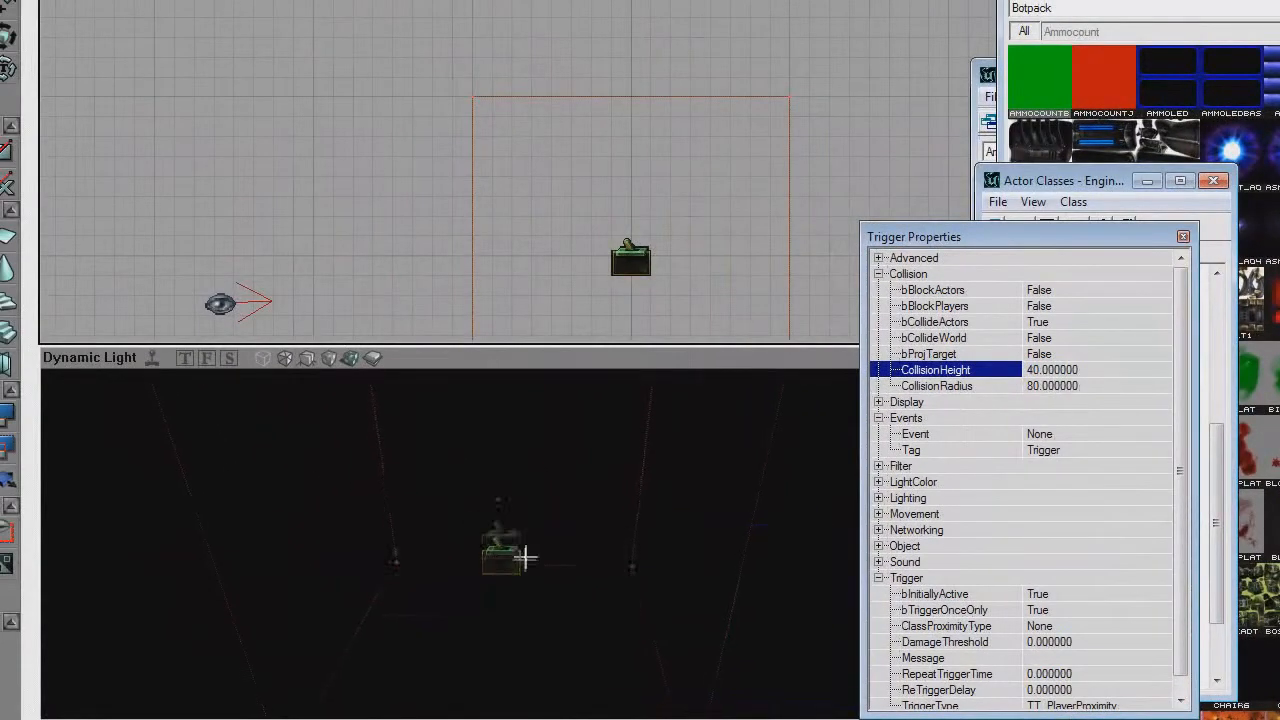
right_click_drag(525, 558, 530, 500)
right_click_drag(520, 290, 500, 260)
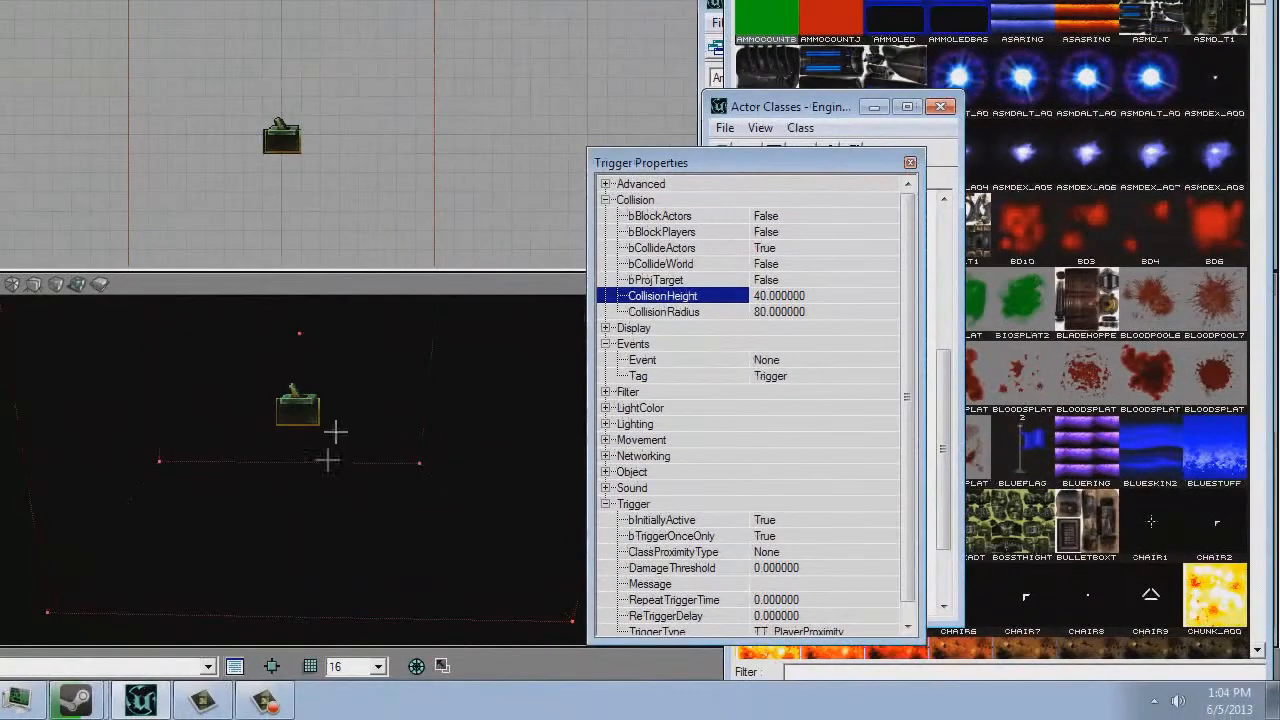
right_click_drag(335, 432, 328, 432)
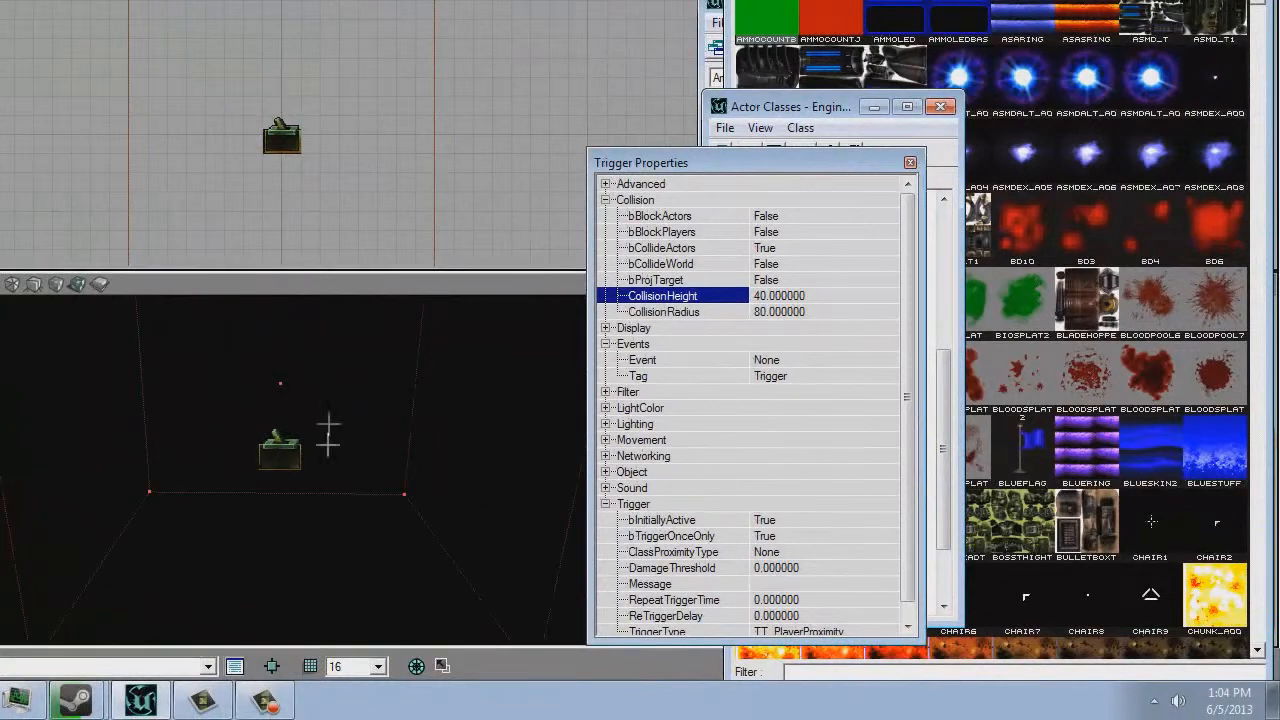
Set the Trigger's Event to mypath and close its properties
left_click(802, 361)
type("mypath")
key("Return")
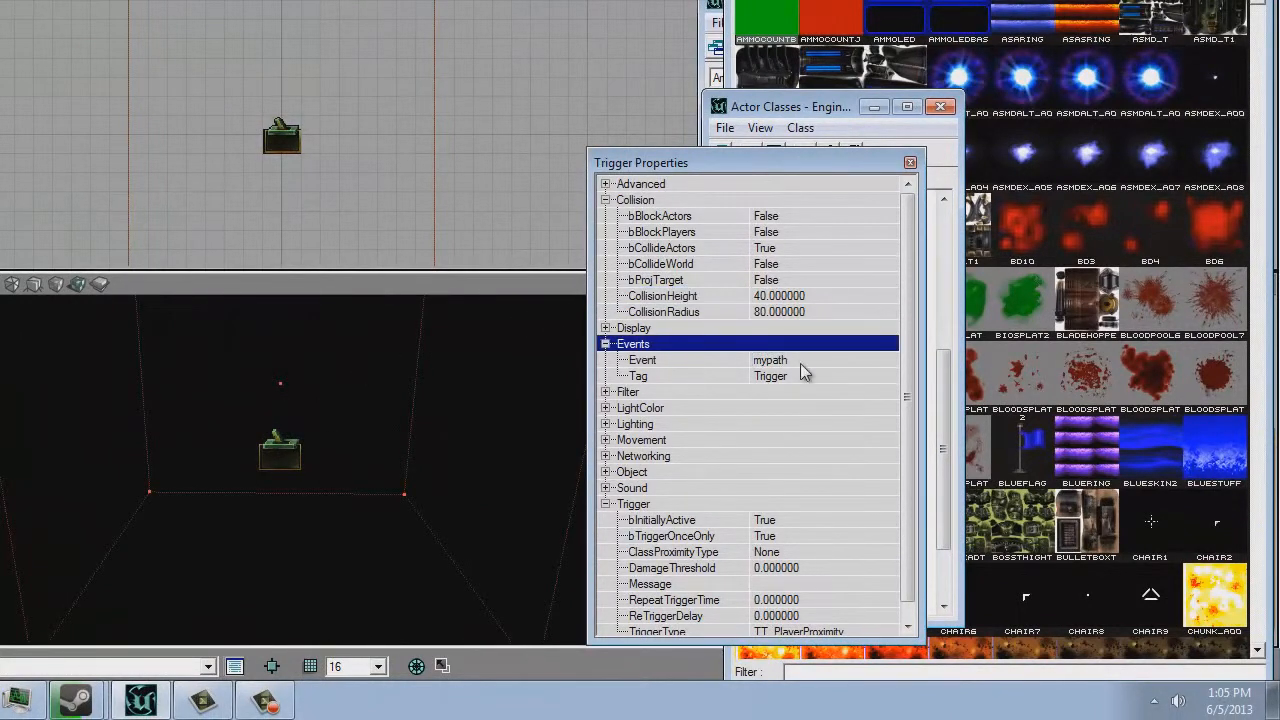
left_click(910, 163)
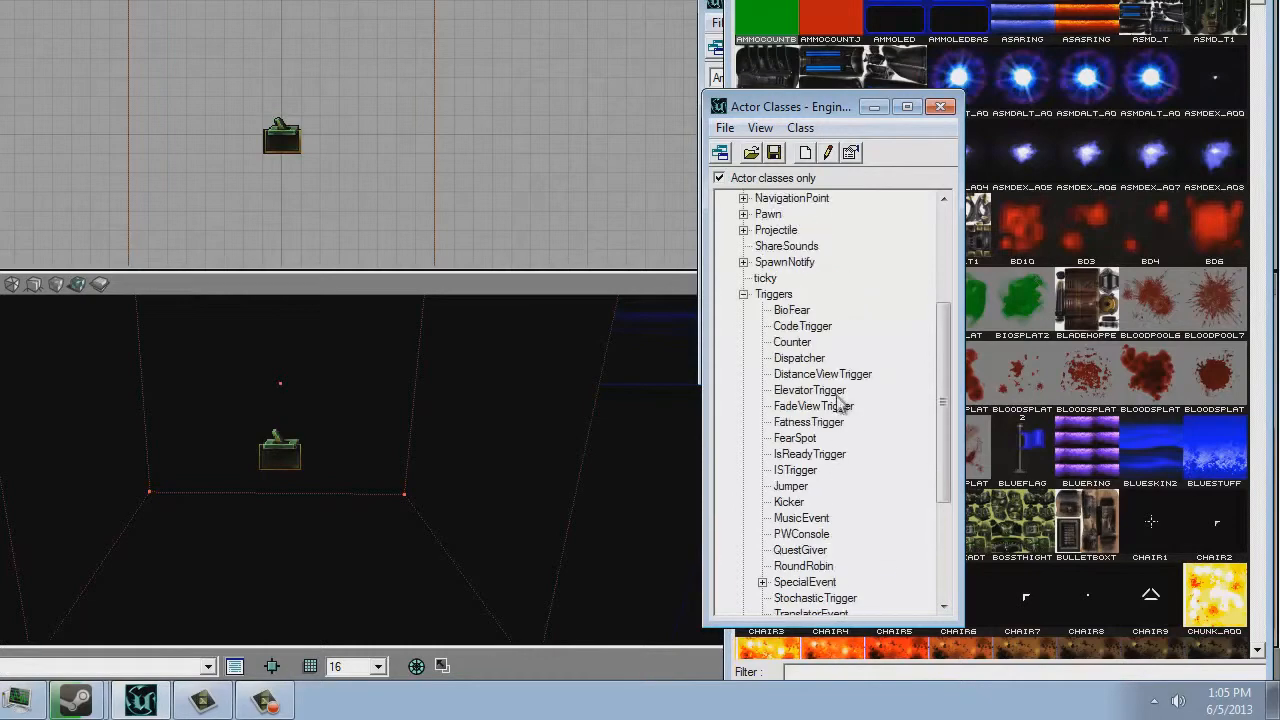
Add a PlayerStart from the NavigationPoint classes to the cube room
scroll(852, 392, "up", 4)
left_click(743, 390)
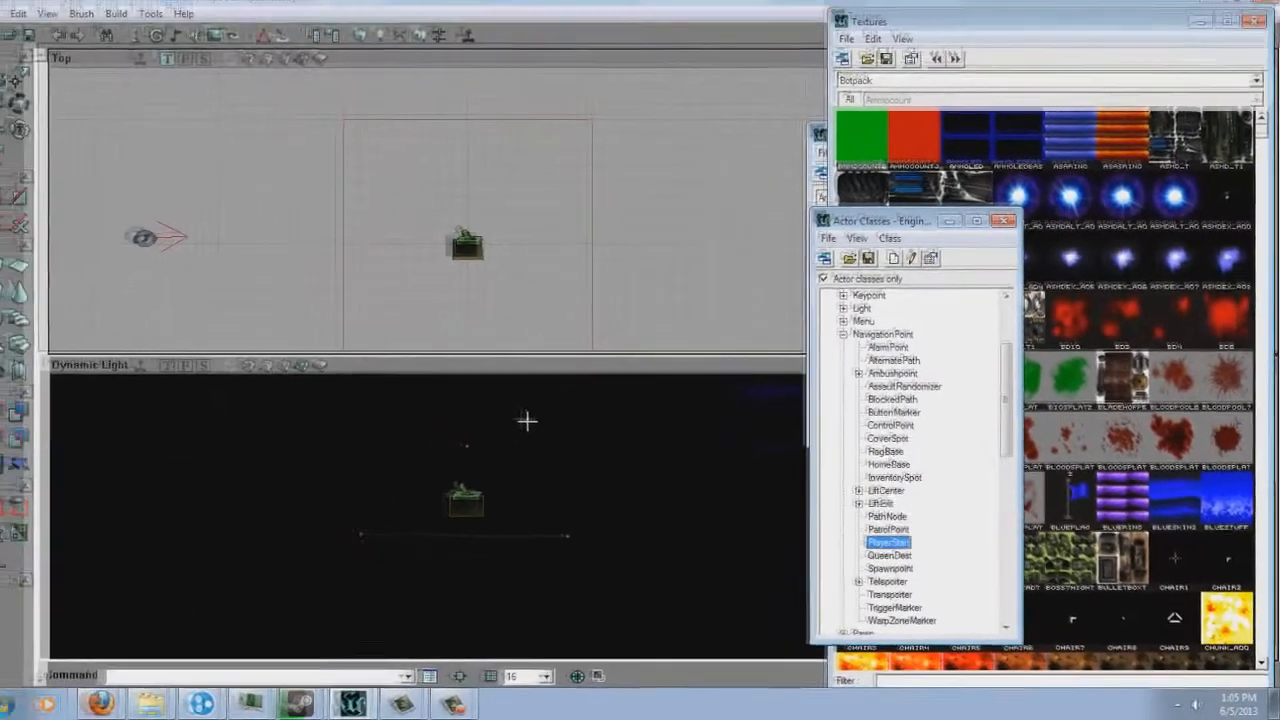
right_click(354, 350)
left_click(413, 394)
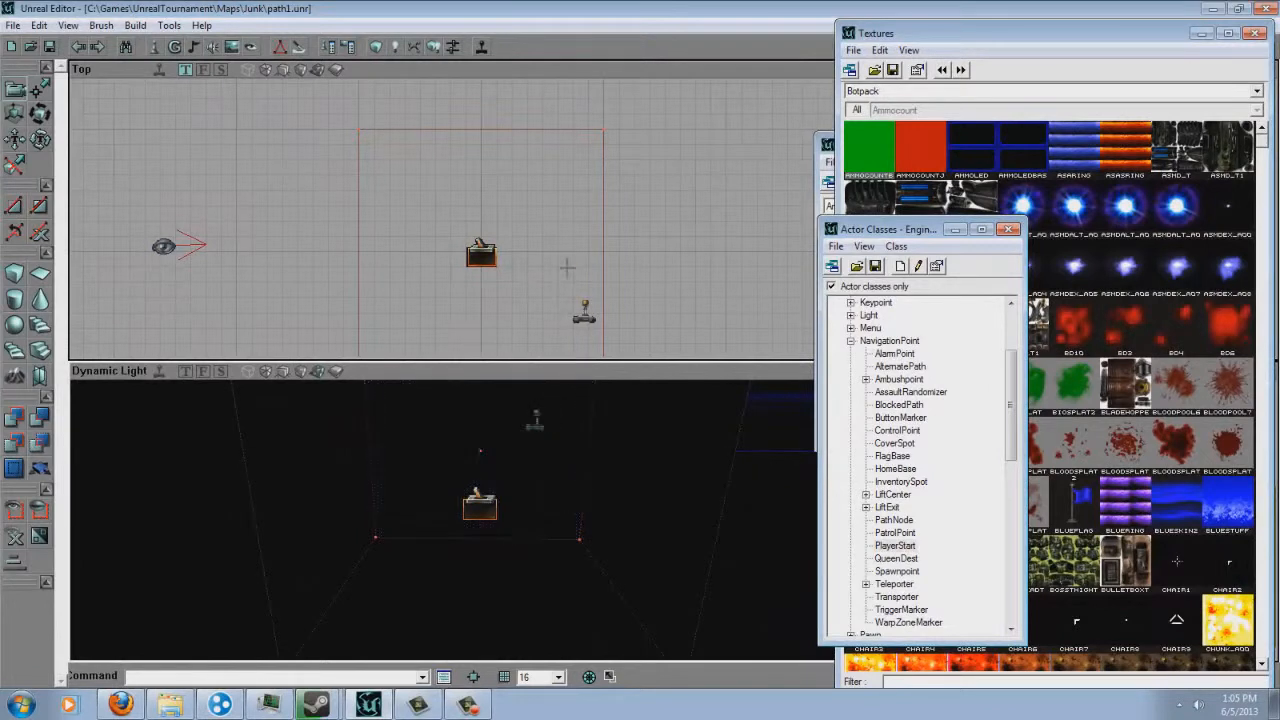
Move the PlayerStart so it sits directly above the Trigger
scroll(455, 215, "down", 2)
right_click_drag(517, 482, 460, 516)
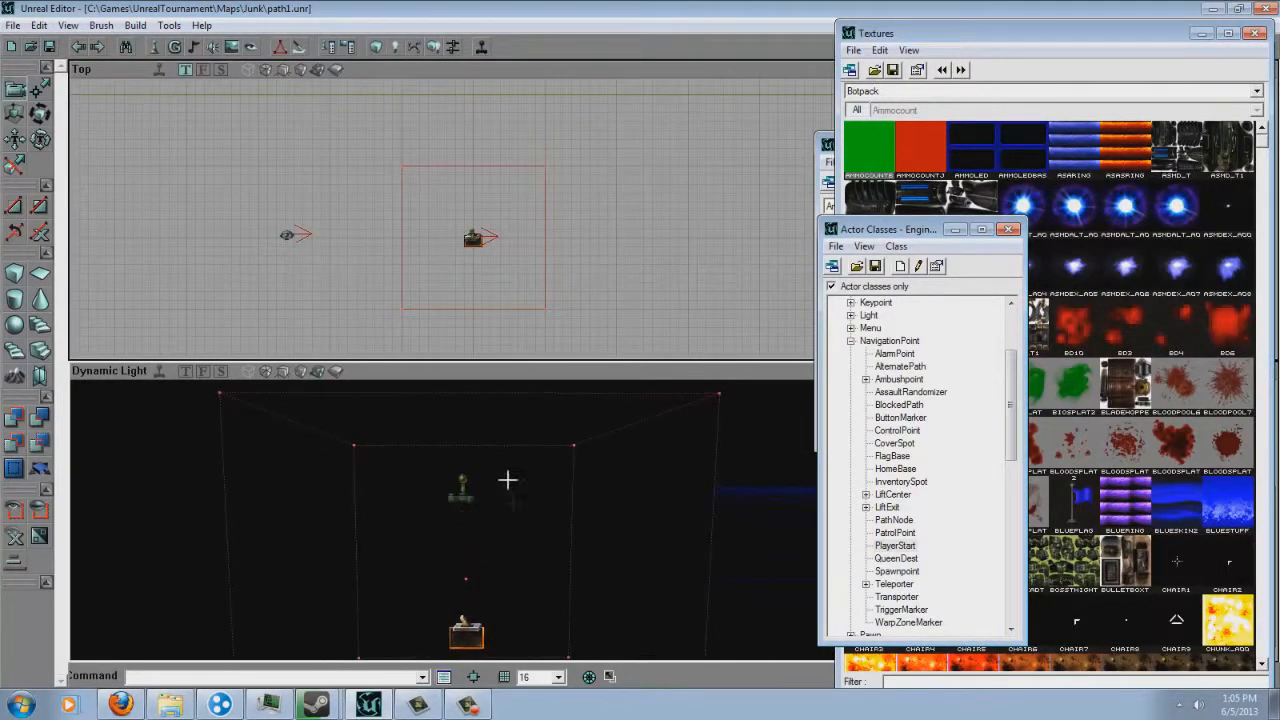
scroll(461, 218, "up", 3)
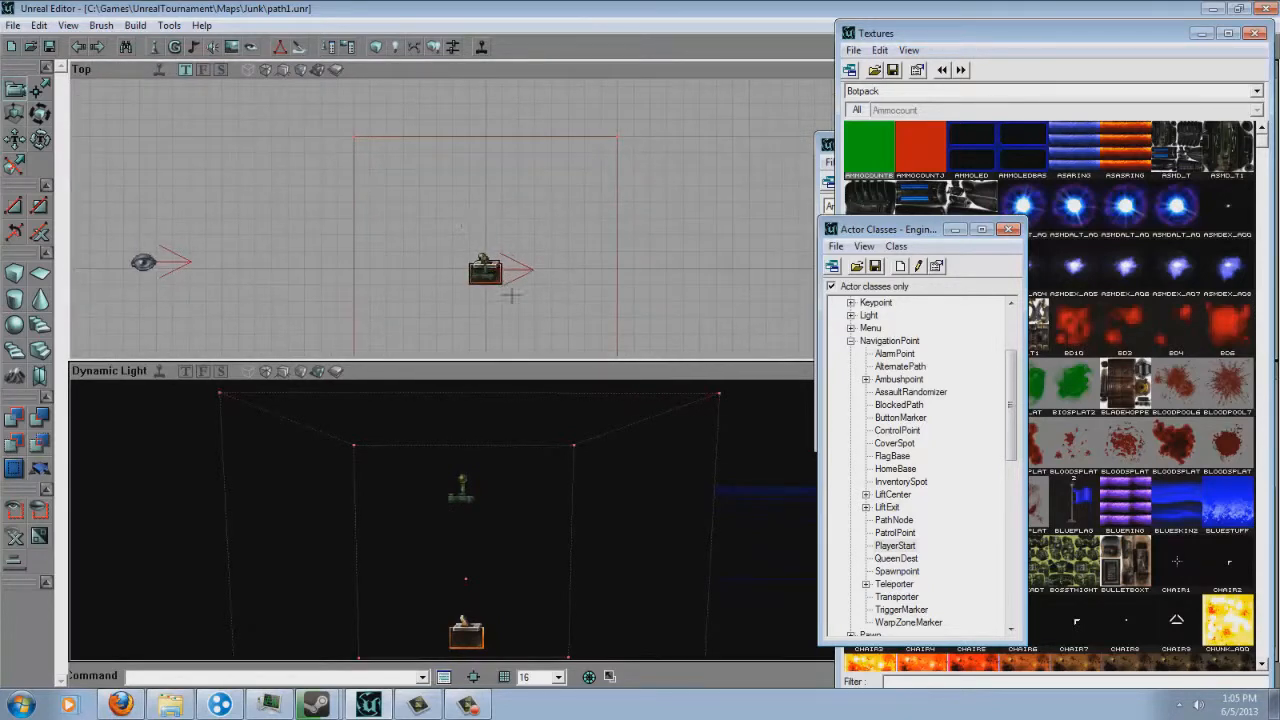
right_click_drag(518, 298, 513, 298)
mouse_move(462, 523)
right_mouse_down()
mouse_move(471, 557)
mouse_move(462, 517)
right_mouse_up()
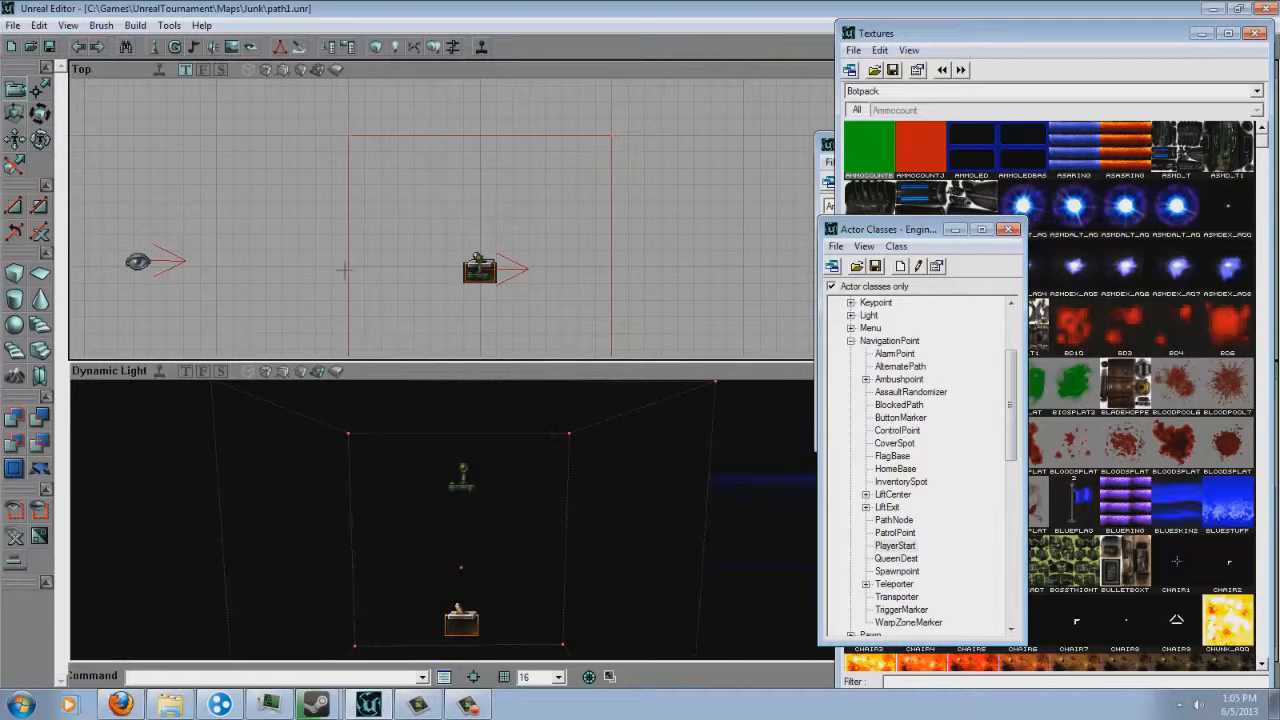
mouse_move(461, 518)
left_mouse_down()
mouse_move(453, 651)
mouse_move(461, 520)
left_mouse_up()
Review the Trigger's Events settings for its Event and Tag, and close the properties
double_click(449, 617)
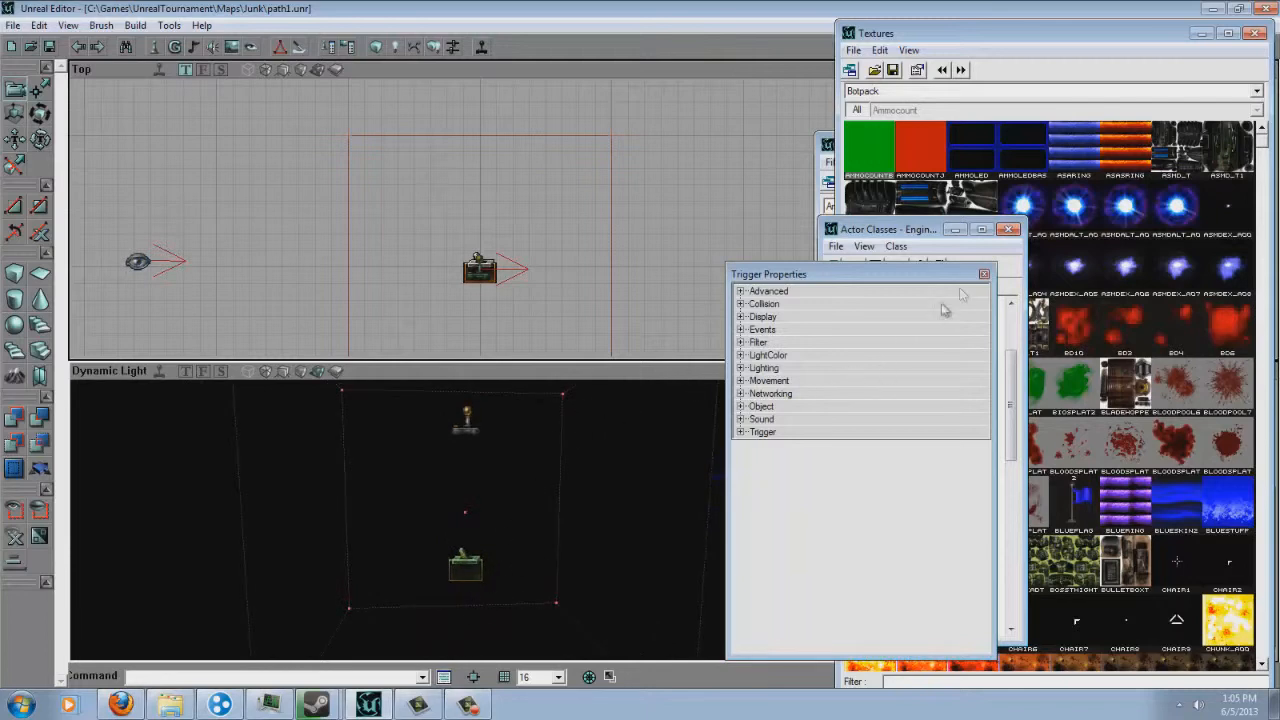
left_click_drag(974, 270, 977, 272)
left_click(770, 333)
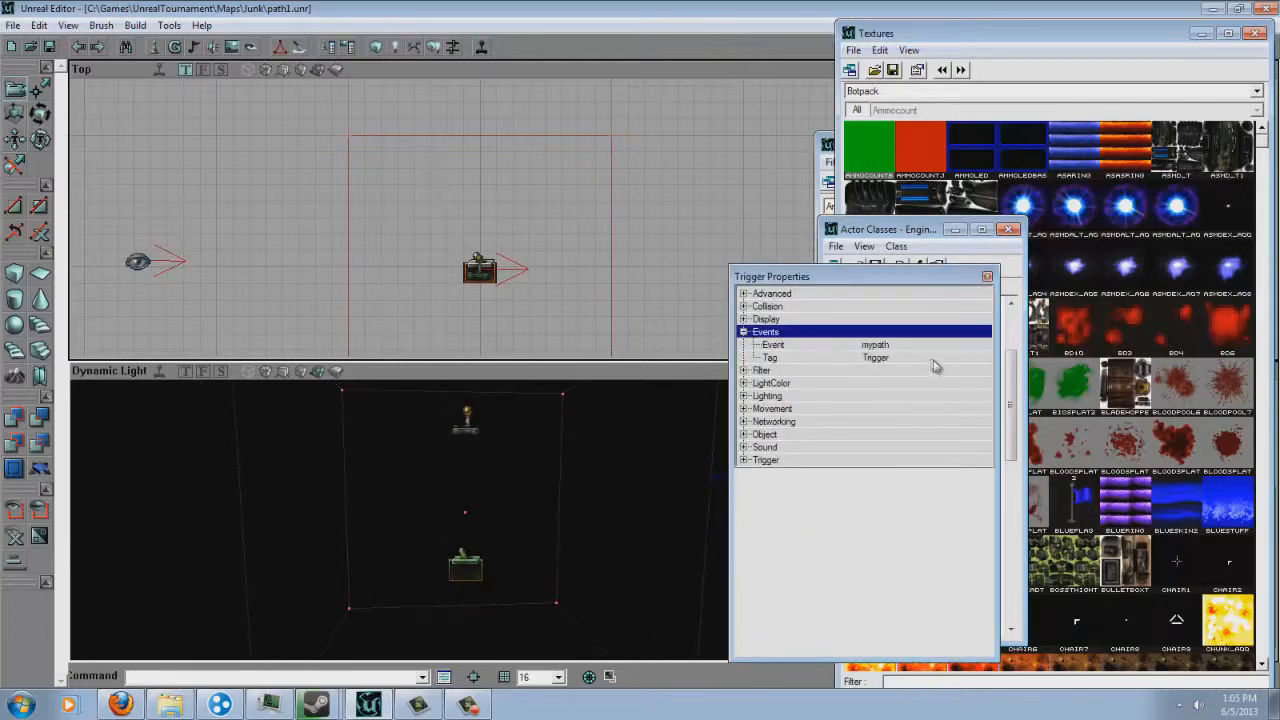
left_click(931, 358)
left_click(926, 546)
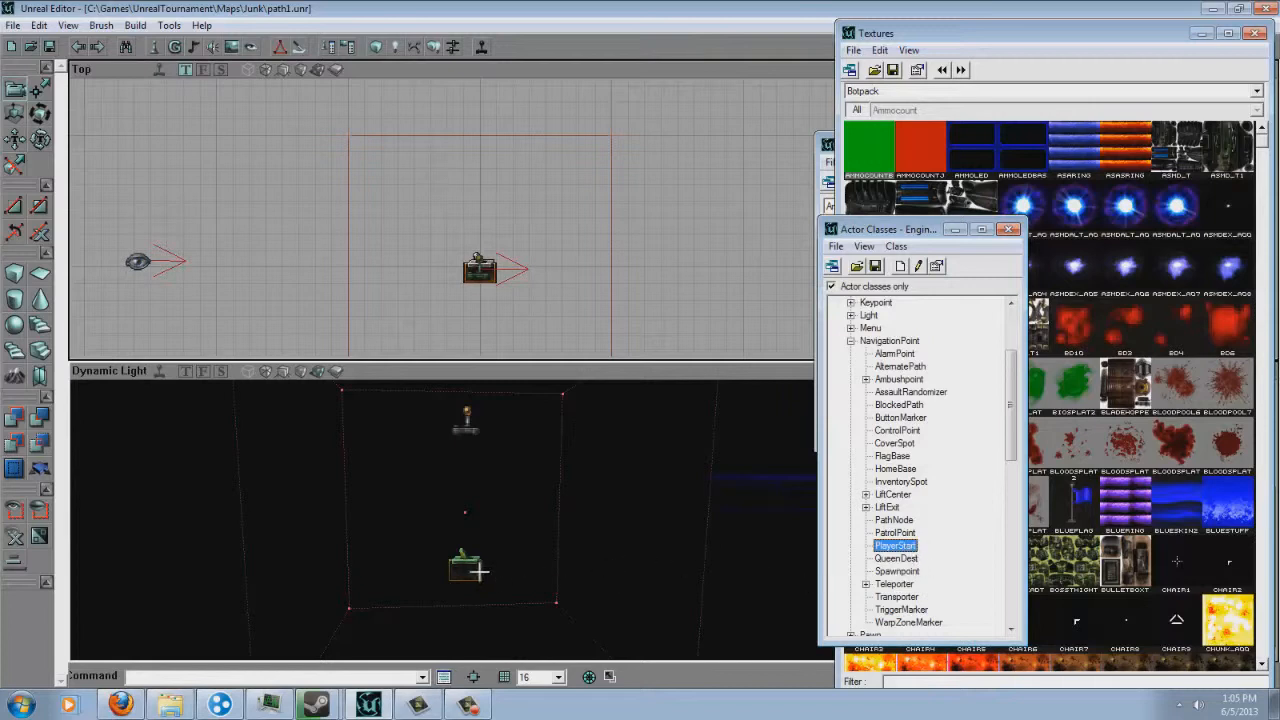
Add a SpecialEvent from the Triggers classes to the textured path room
left_click(912, 534)
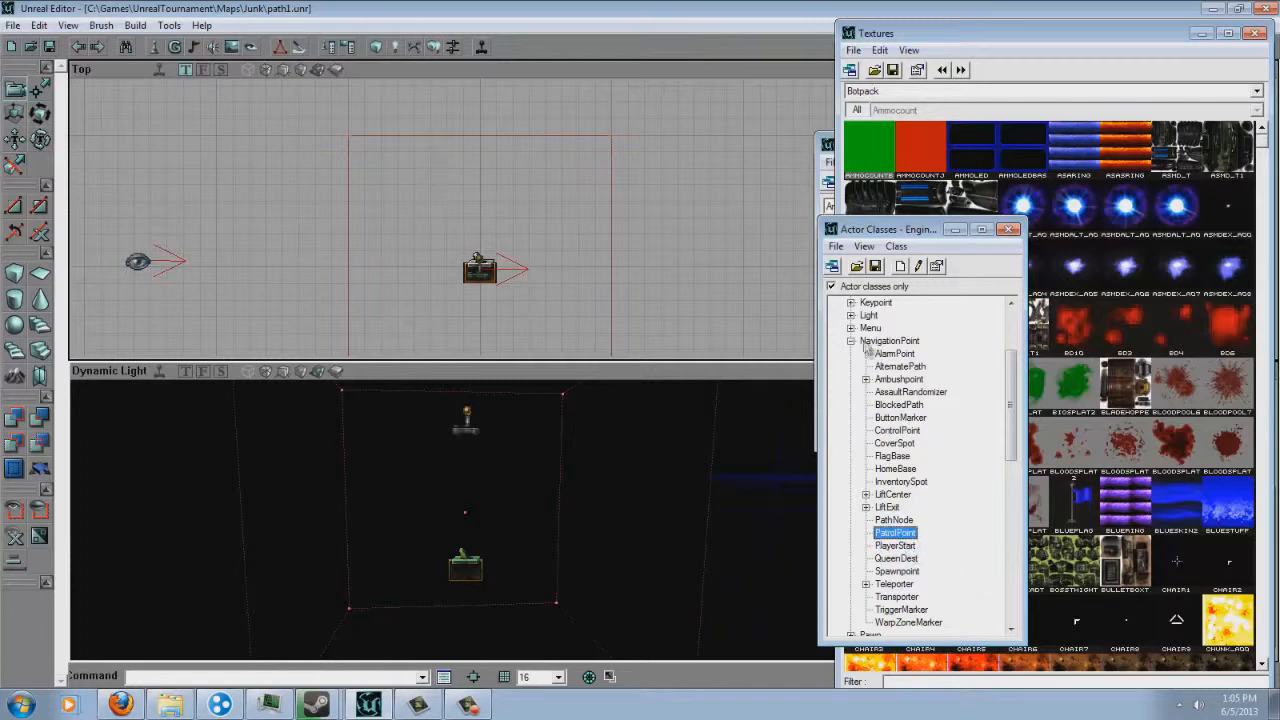
left_click(850, 341)
left_click(888, 571)
scroll(927, 510, "down", 3)
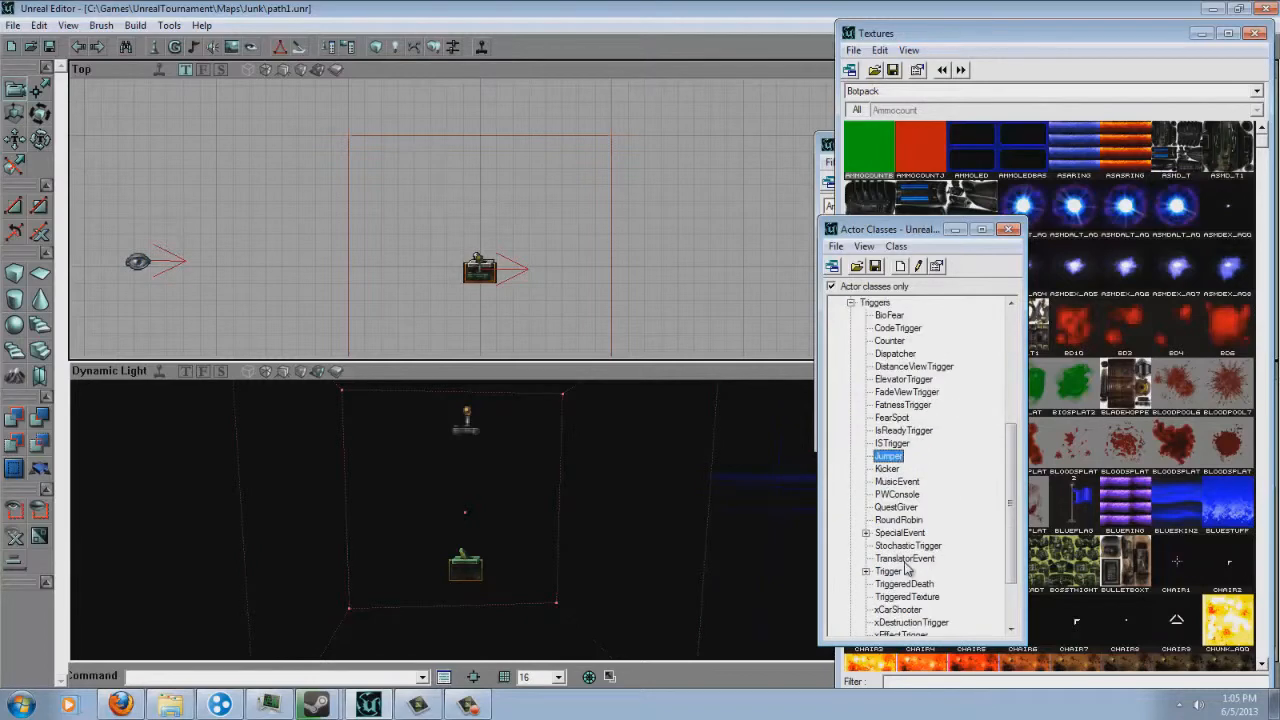
left_click(912, 533)
left_click(305, 371)
right_click_drag(470, 510, 612, 502)
right_click(613, 502)
left_click(666, 533)
Set the SpecialEvent's Tag to mypath in its Events properties
double_click(675, 448)
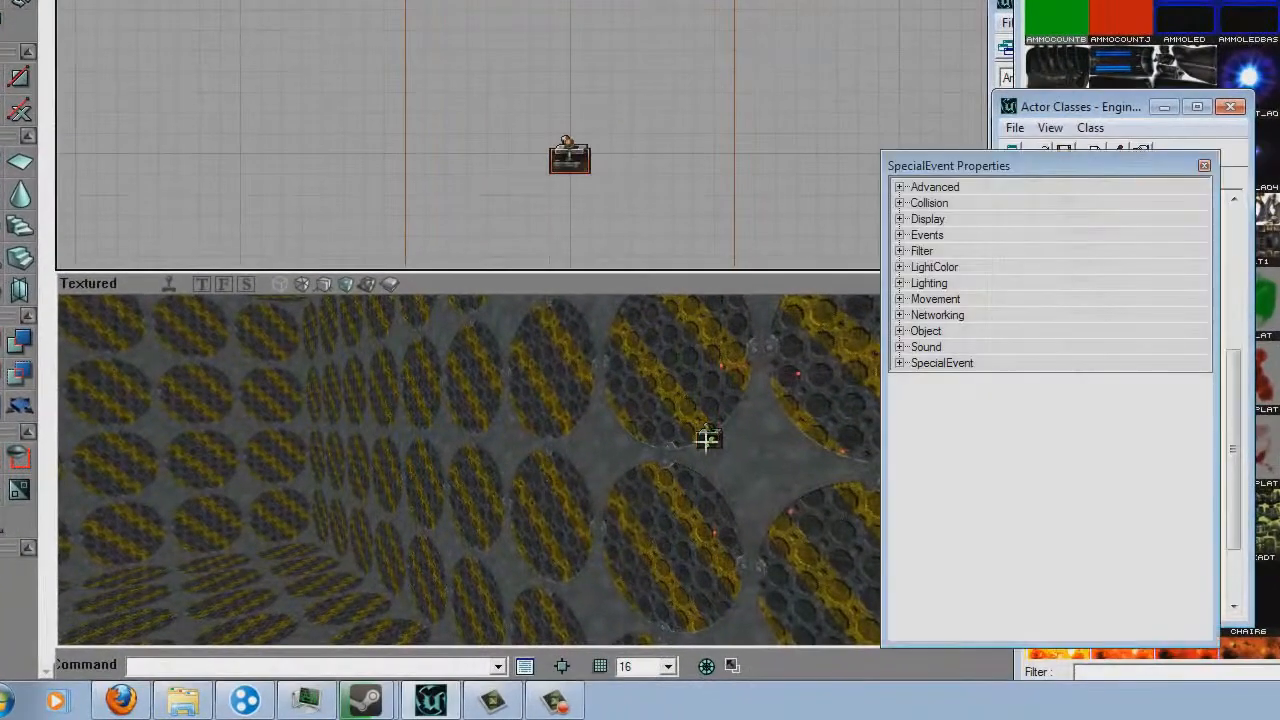
left_click(1012, 241)
double_click(1016, 246)
double_click(1022, 239)
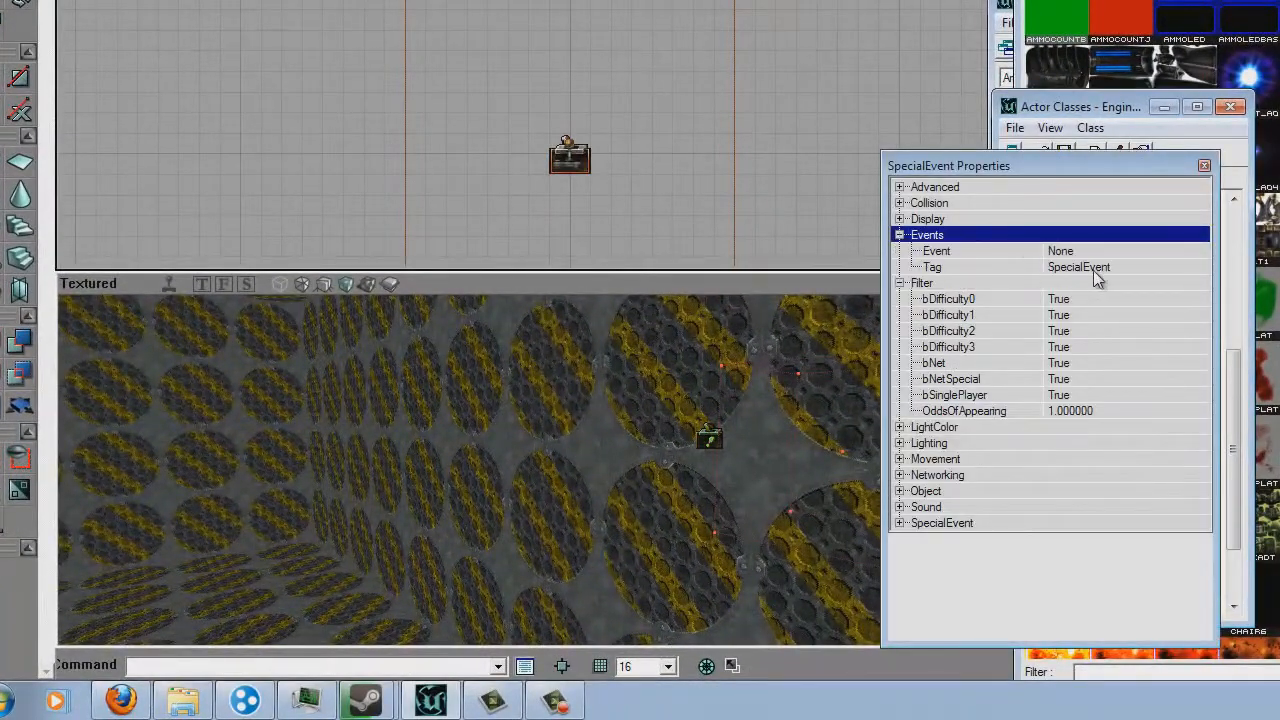
left_click(1094, 271)
type("mypath")
key("Up")
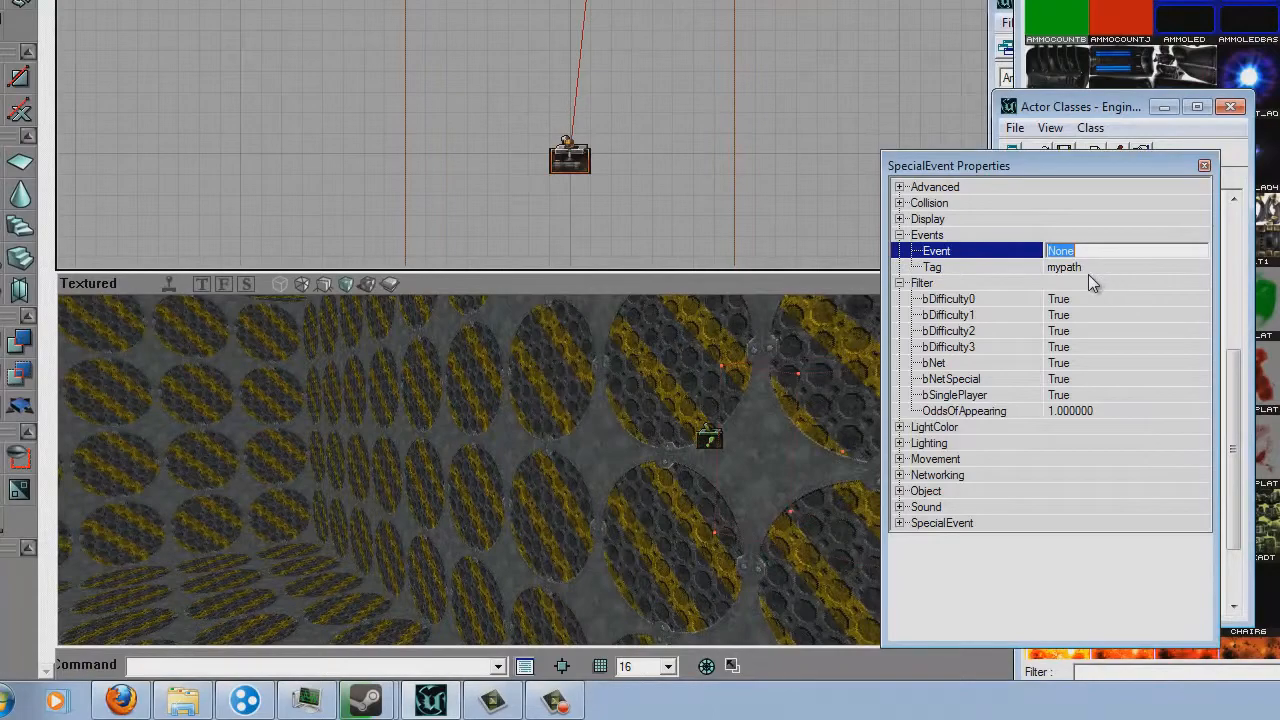
Set the SpecialEvent's Event to path1 to match the path points
right_click_drag(680, 415, 524, 474)
left_click(267, 636)
right_click_drag(480, 523, 651, 443)
right_click_drag(708, 556, 525, 558)
left_click(565, 550)
left_click(1083, 251)
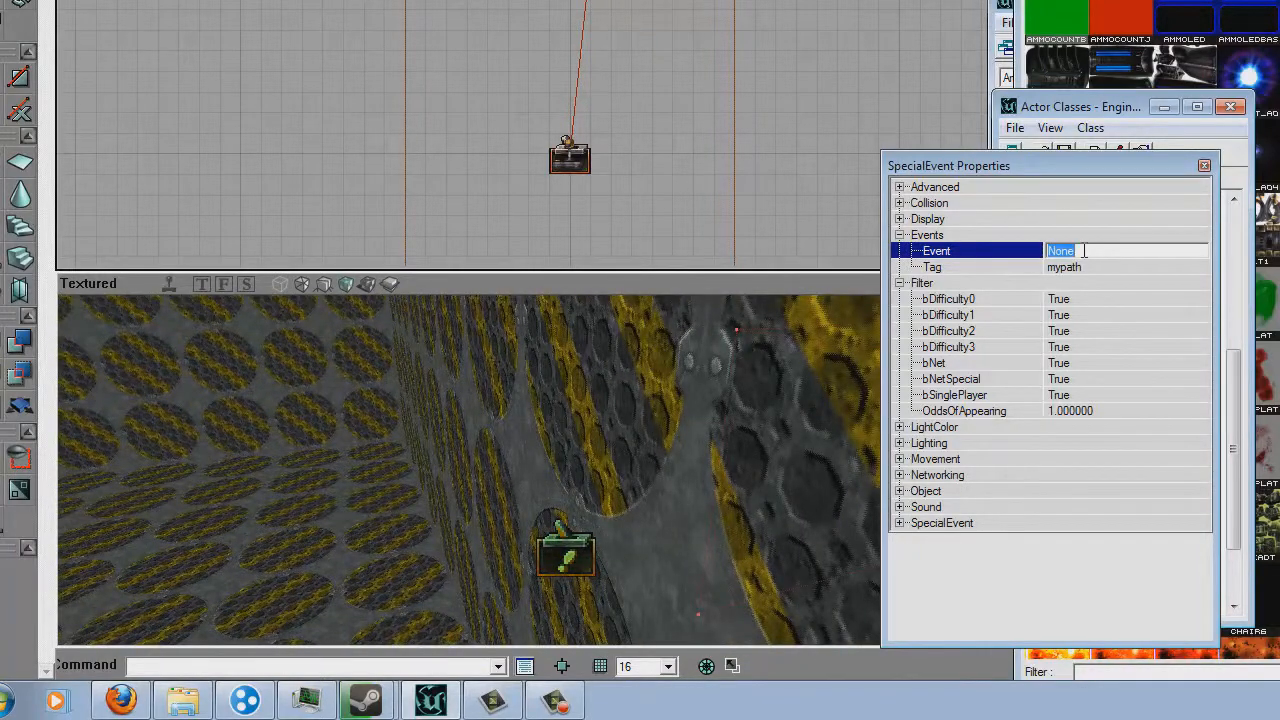
left_click(1080, 240)
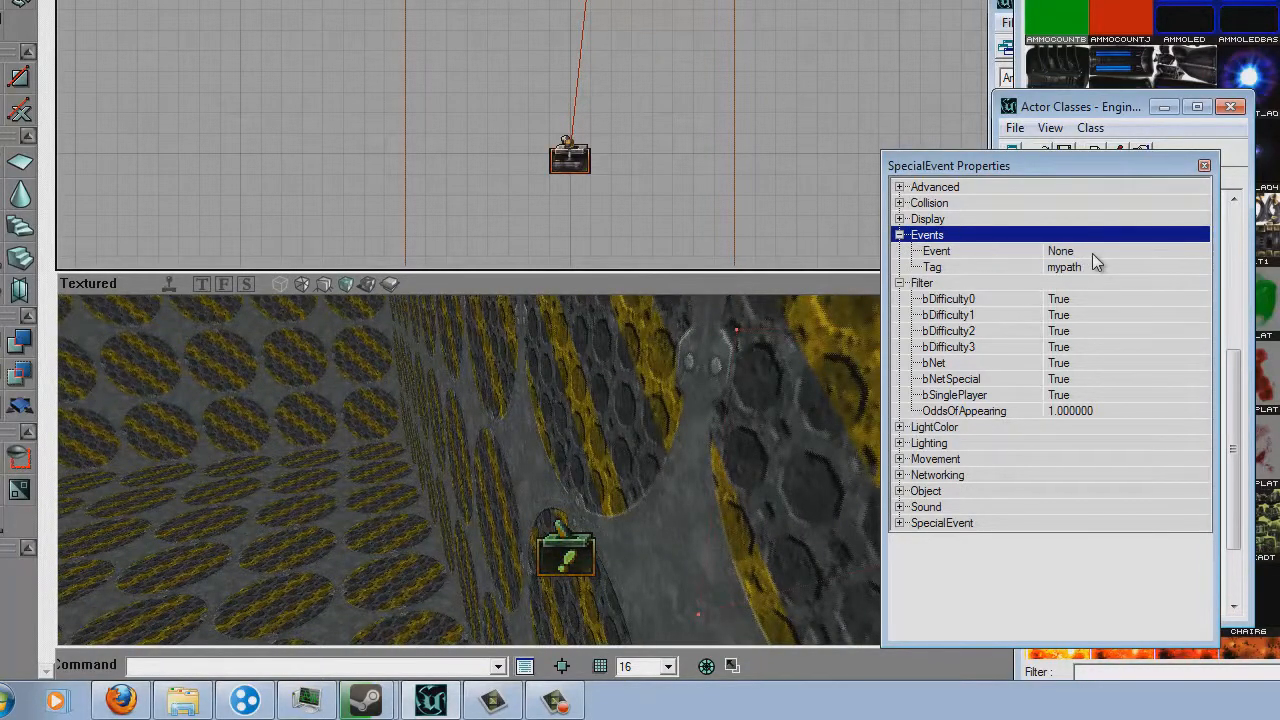
left_click(1093, 253)
type("path1")
key("Return")
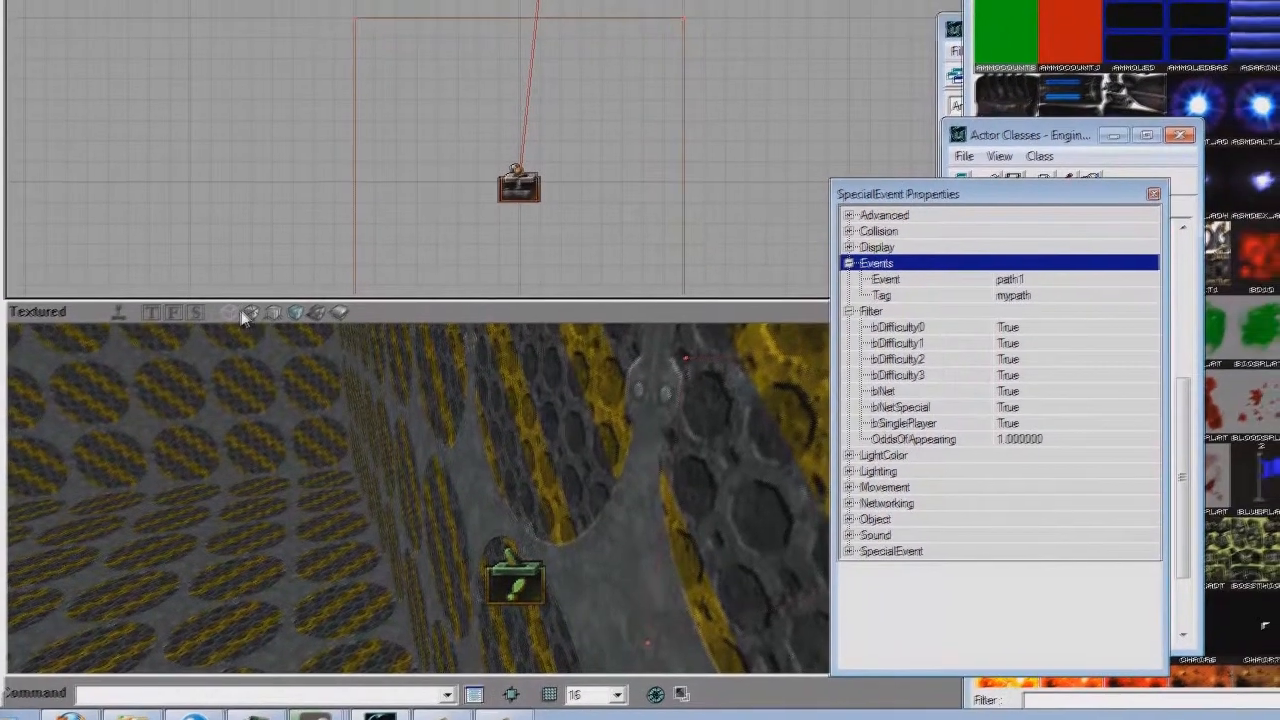
Switch the perspective view to wireframe and check the event lines from the SpecialEvent to the path points
left_click(280, 285)
right_click_drag(614, 481, 650, 480)
right_click_drag(592, 513, 386, 423)
Set the SpecialEvent's InitialState to PlayerPath in its Object properties
double_click(886, 283)
double_click(885, 297)
double_click(908, 377)
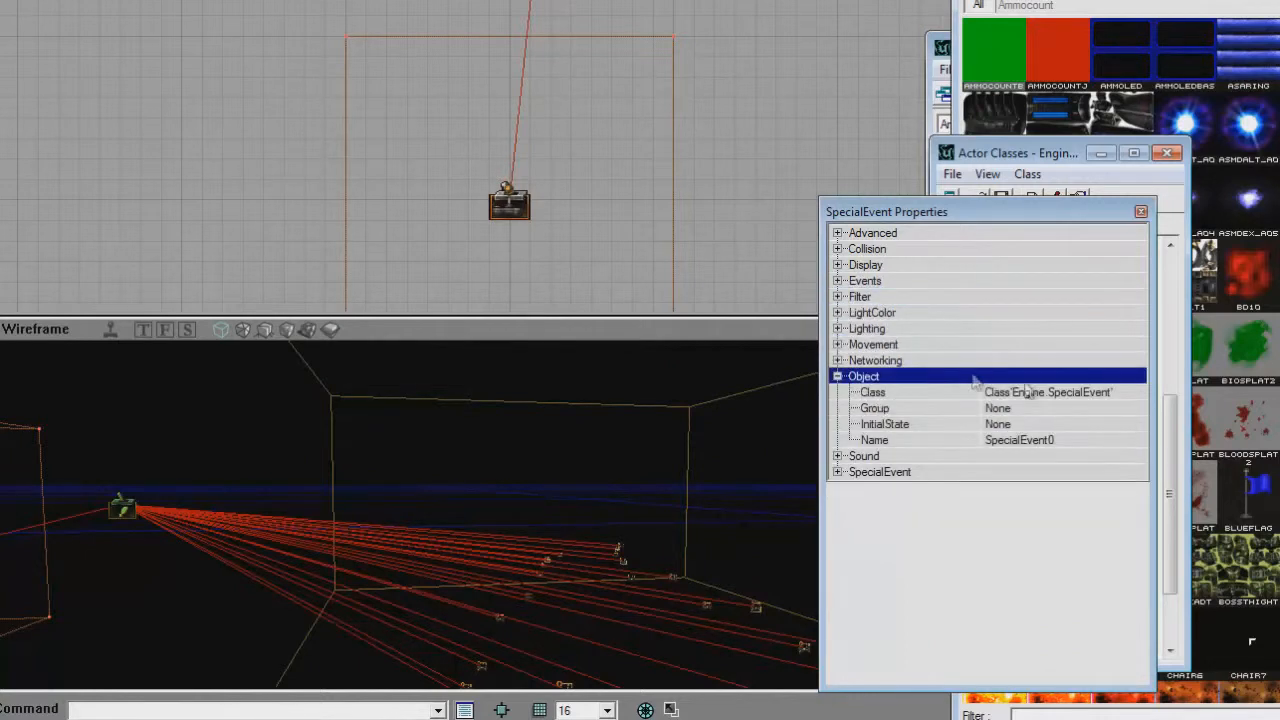
left_click(1142, 426)
left_click(1138, 425)
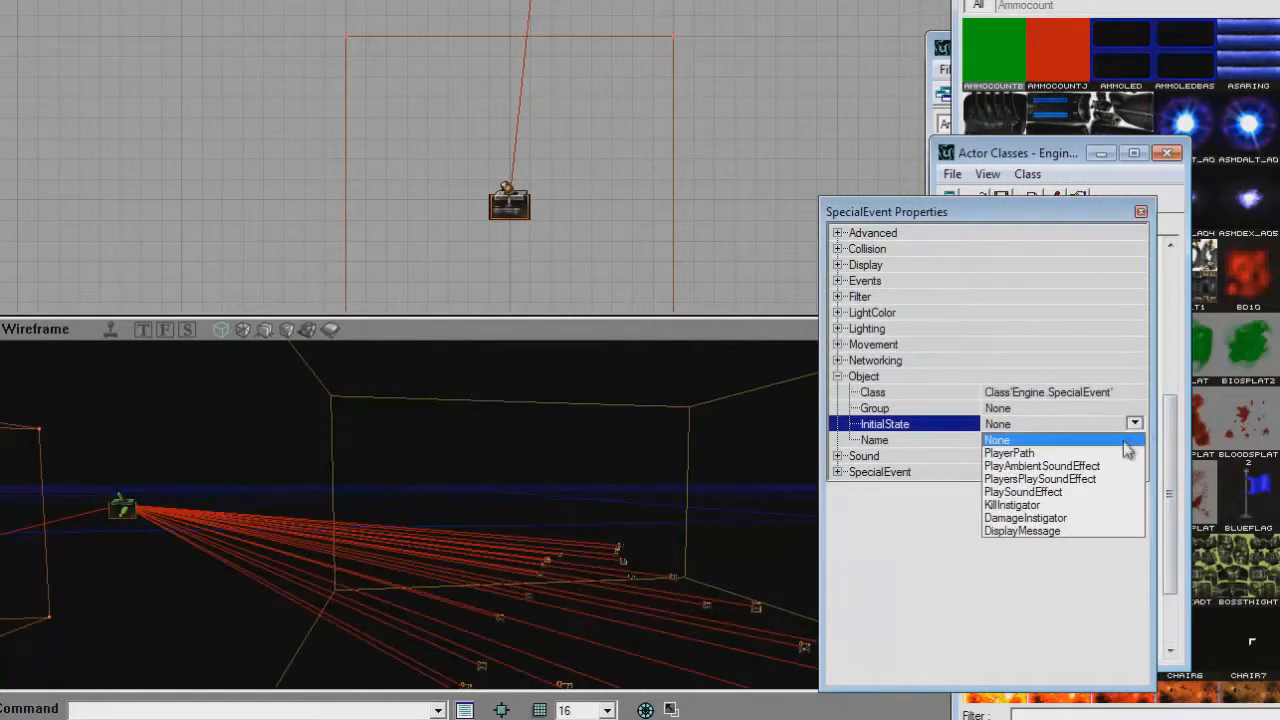
left_click(1122, 457)
Return the perspective view to textured mode and add four lights across the floor of the path room
left_click_drag(474, 517, 505, 470)
left_click(287, 330)
right_click(432, 604)
left_click(520, 436)
right_click(580, 600)
left_click(653, 431)
right_click(530, 530)
left_click(605, 357)
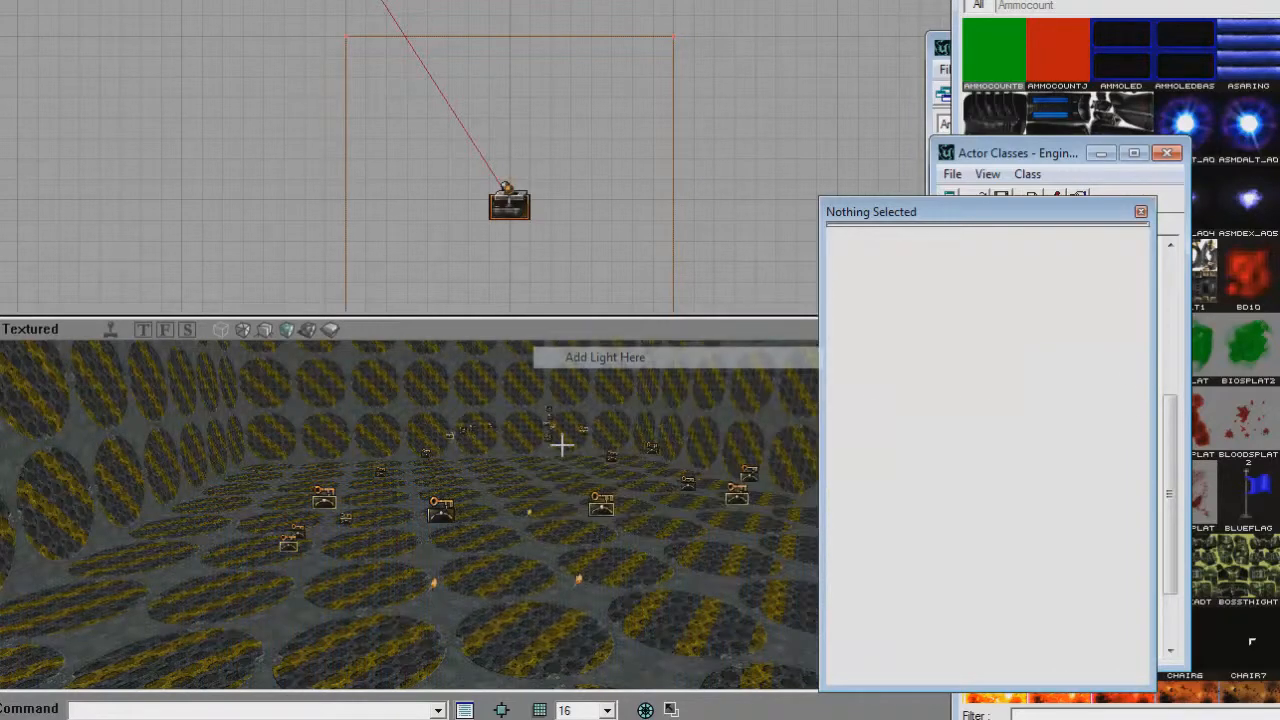
left_click_drag(561, 445, 531, 500)
right_click(531, 500)
left_click(645, 329)
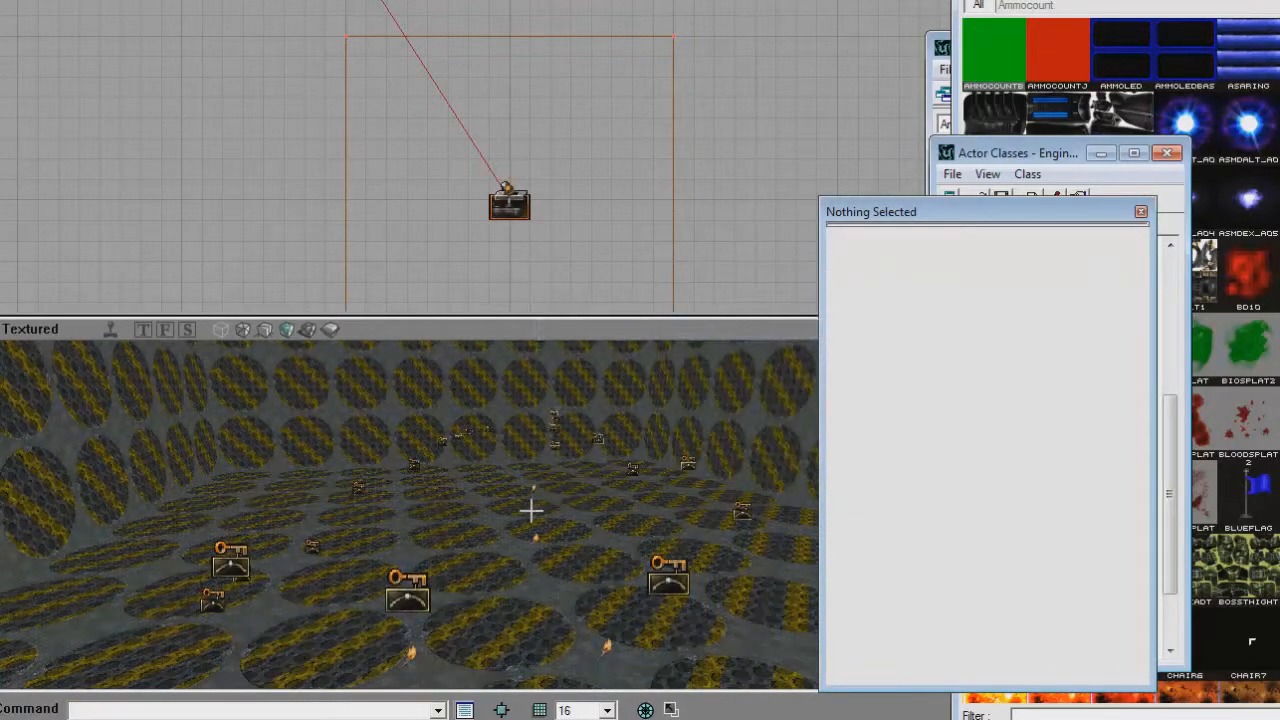
Select all four new lights and raise them above the floor
right_click(529, 544)
right_click_drag(527, 545, 520, 533)
right_click(522, 526)
right_click(599, 689)
left_click_drag(588, 687, 511, 683)
right_click(421, 672)
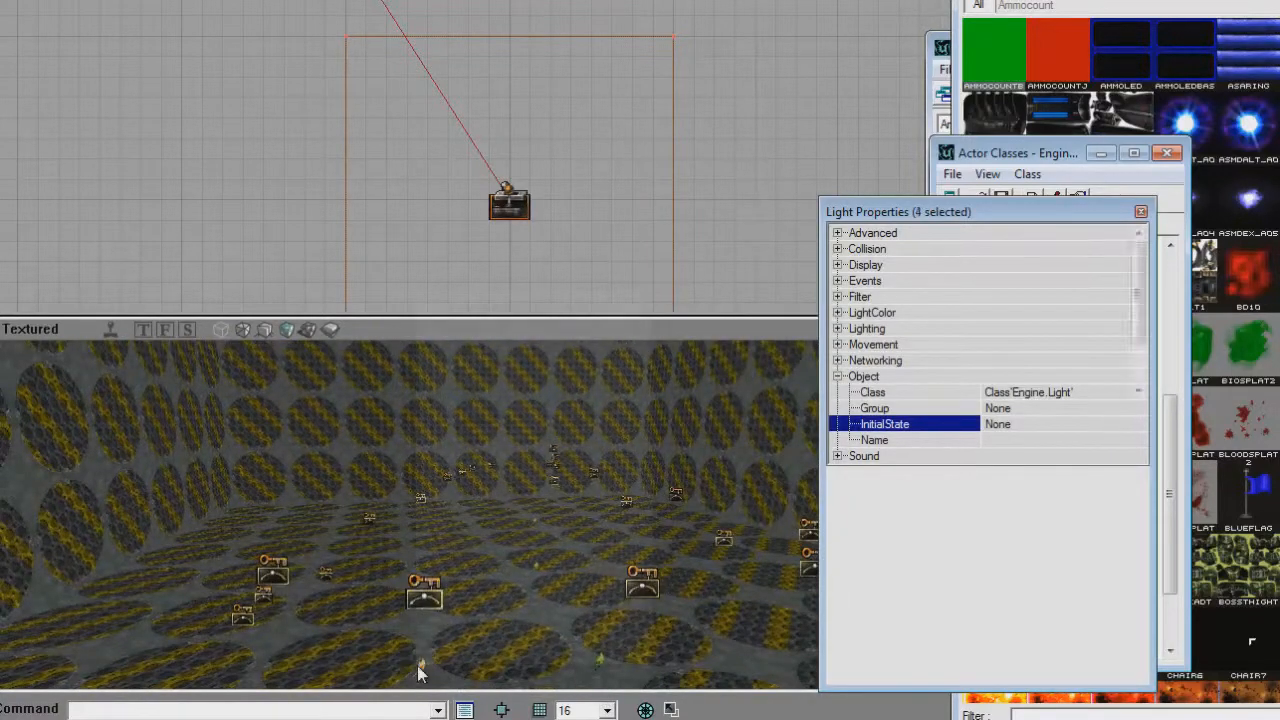
left_click_drag(421, 672, 489, 517)
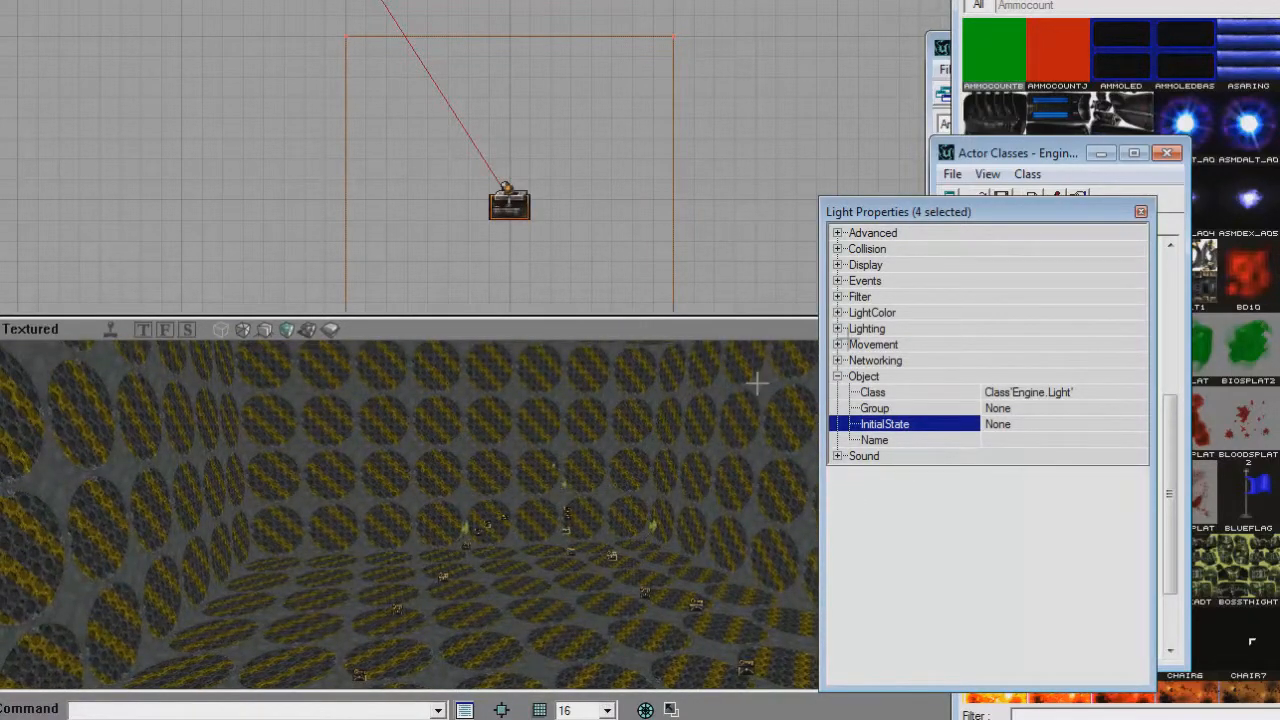
Set the four lights' colour to yellow-orange with hue 32, saturation 240 and luminosity 131
double_click(890, 312)
left_click(1130, 312)
mouse_move(1107, 258)
left_mouse_down()
mouse_move(1154, 297)
mouse_move(1084, 258)
left_mouse_up()
left_click(1252, 342)
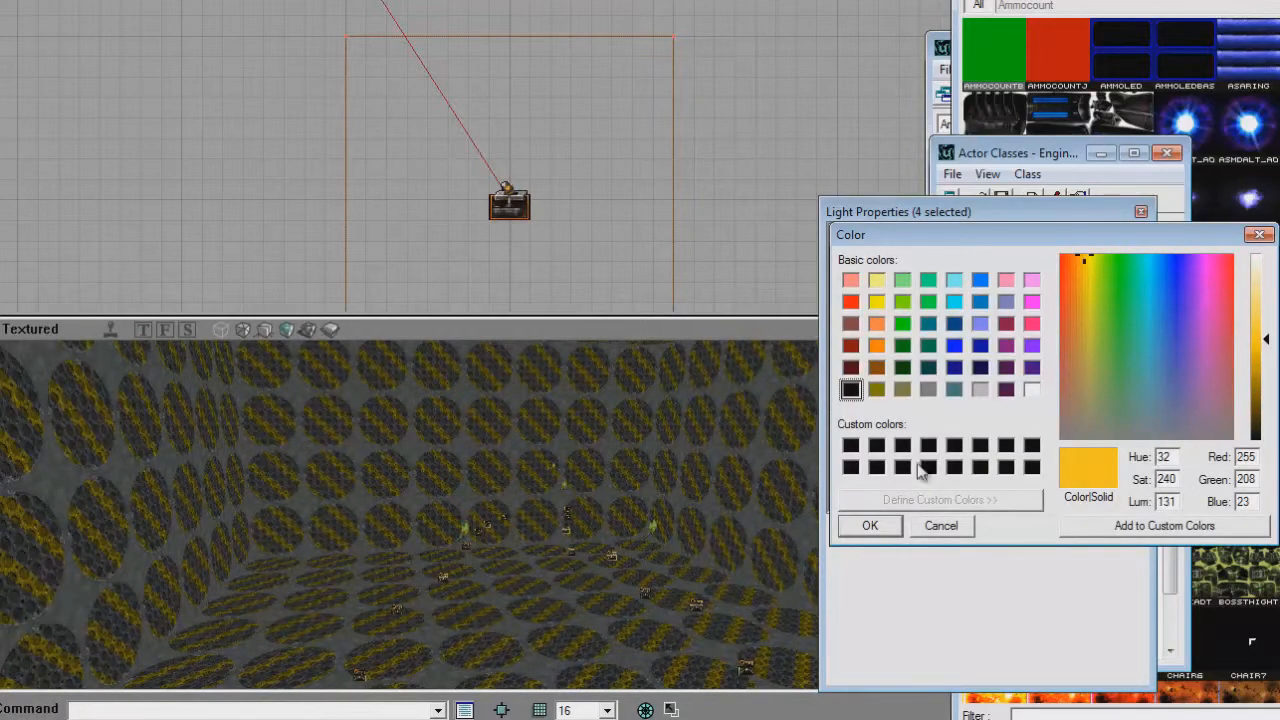
left_click(869, 525)
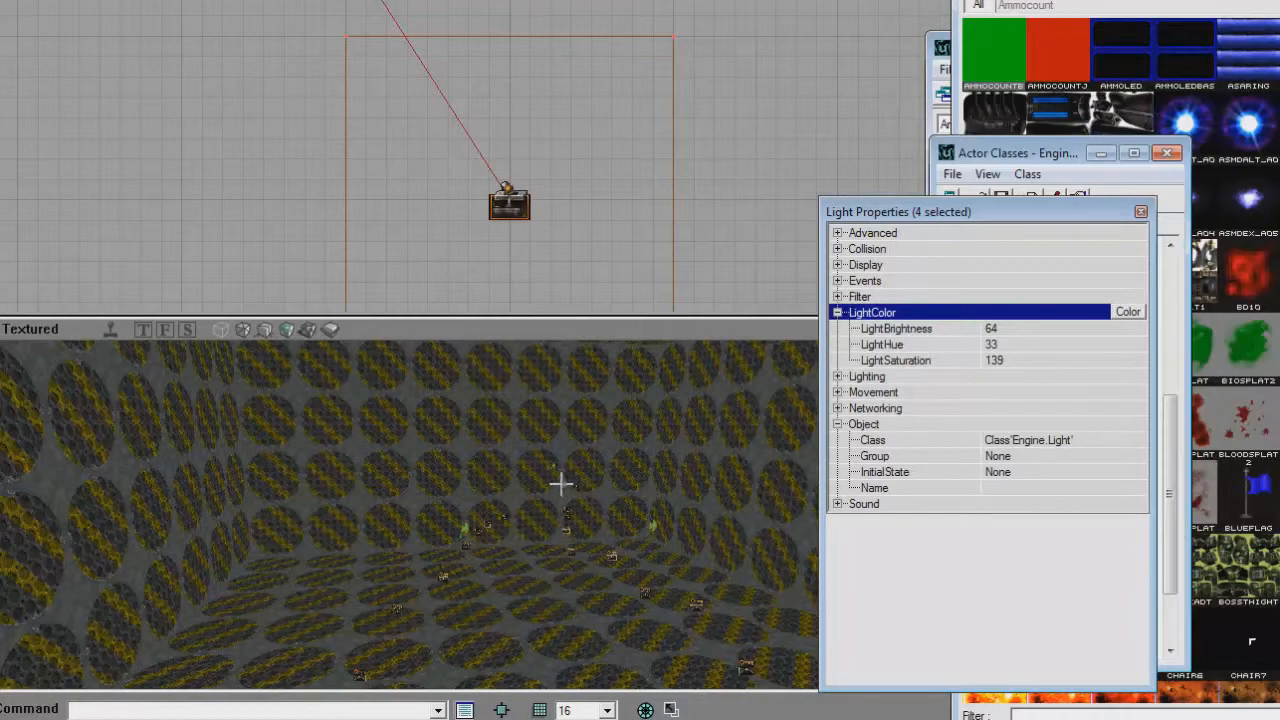
Keep only the two far lights selected and set their colour to blue with hue 145, saturation 238 and luminosity 117
right_click(555, 468)
left_click(1127, 313)
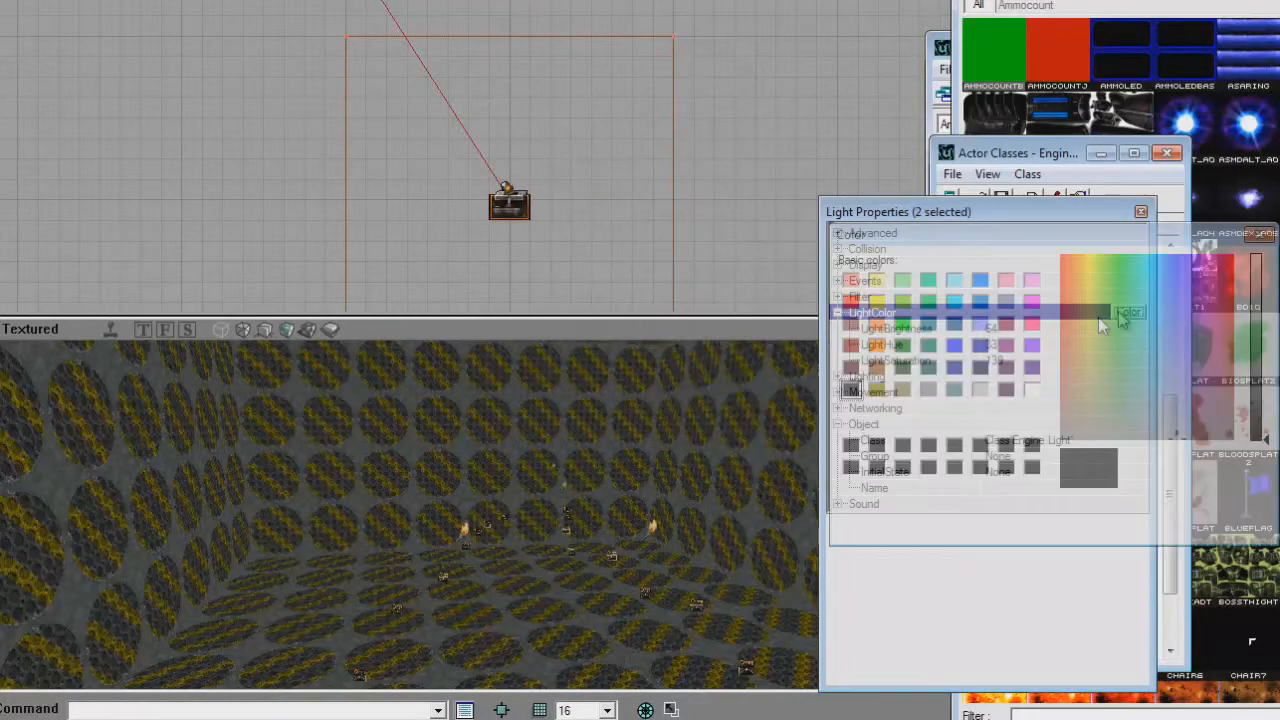
left_click(1165, 260)
left_click(1266, 350)
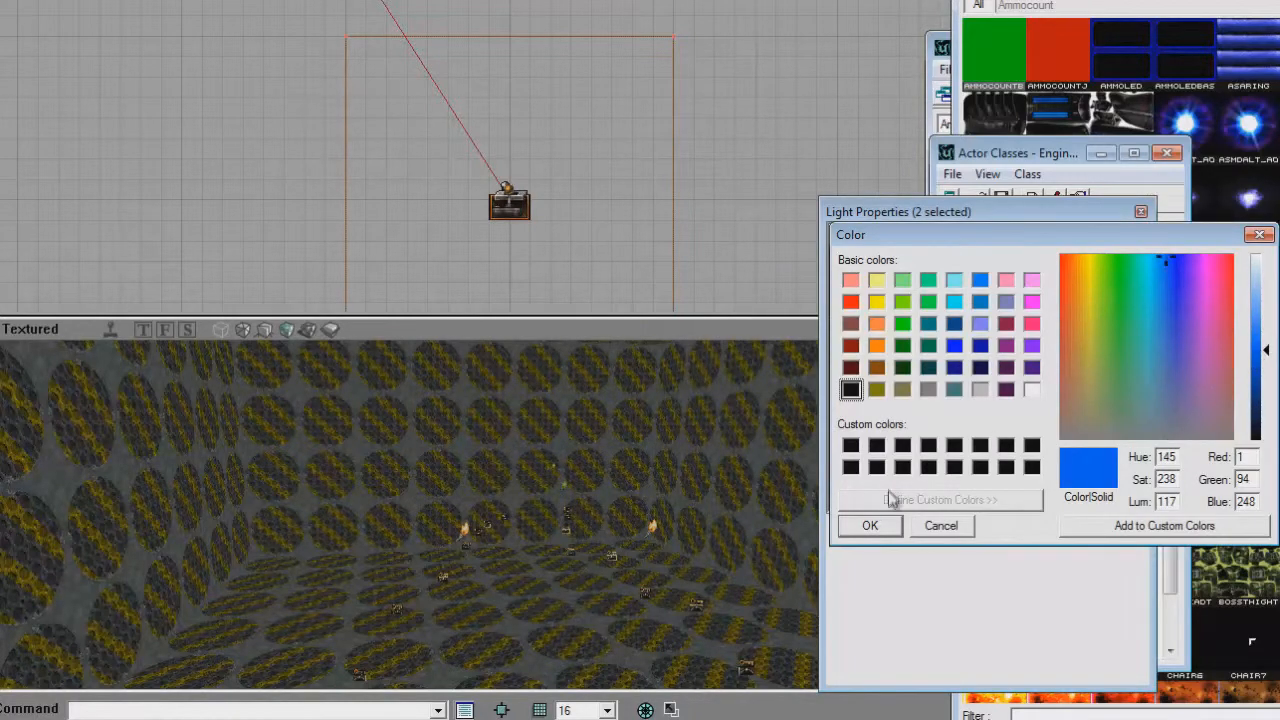
left_click(886, 527)
Set the two selected lights' LightSaturation to 32 and LightBrightness to 128
left_click(1040, 362)
type("32")
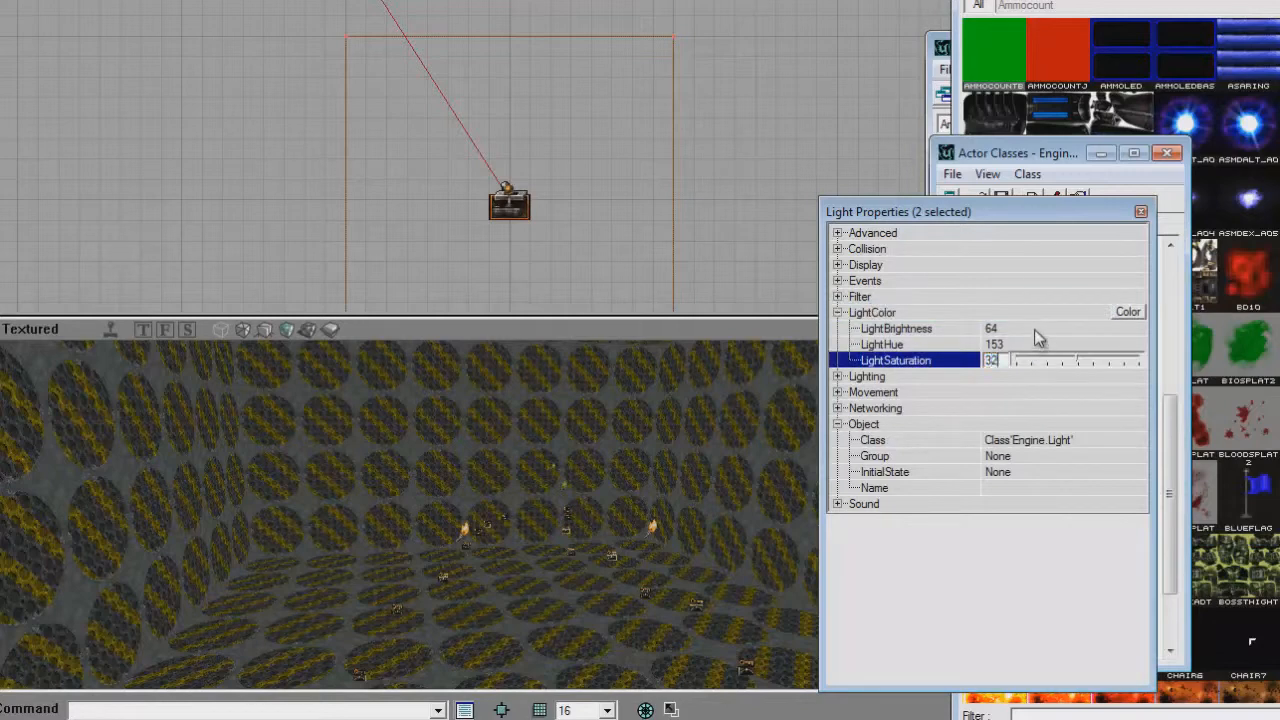
left_click(1037, 331)
type("128")
left_click(1055, 271)
Set the LightRadius of the two selected lights to 128 in their Lighting properties
double_click(884, 380)
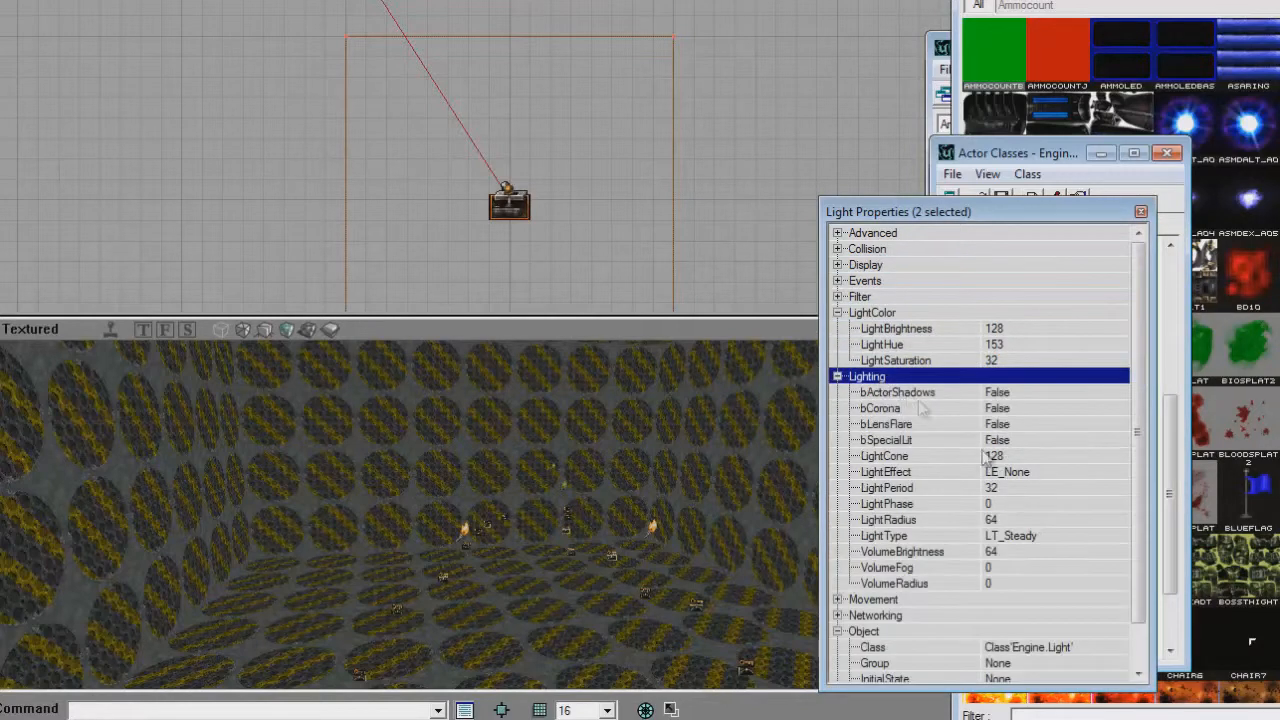
left_click(1020, 520)
type("128")
left_click(1060, 443)
Open the Level Properties and select DefaultGameType under LevelInfo
right_click_drag(500, 440, 339, 580)
left_click(339, 566)
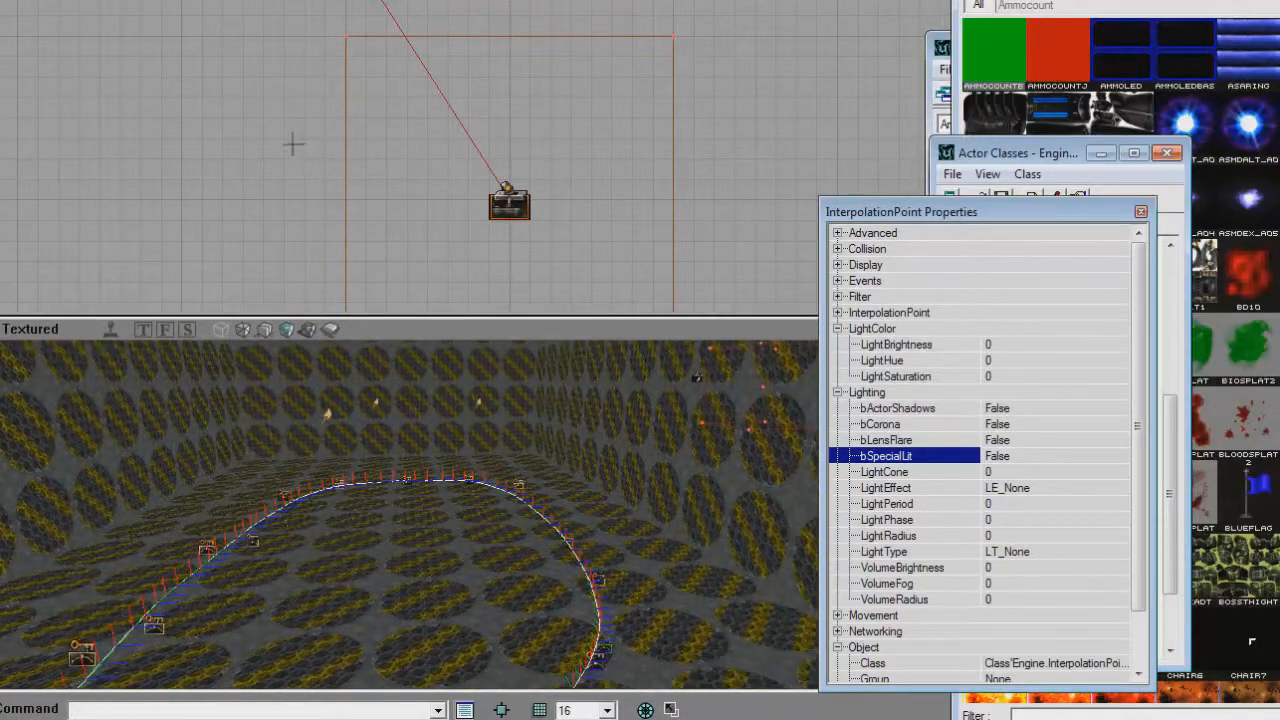
left_click(293, 144)
left_click(60, 157)
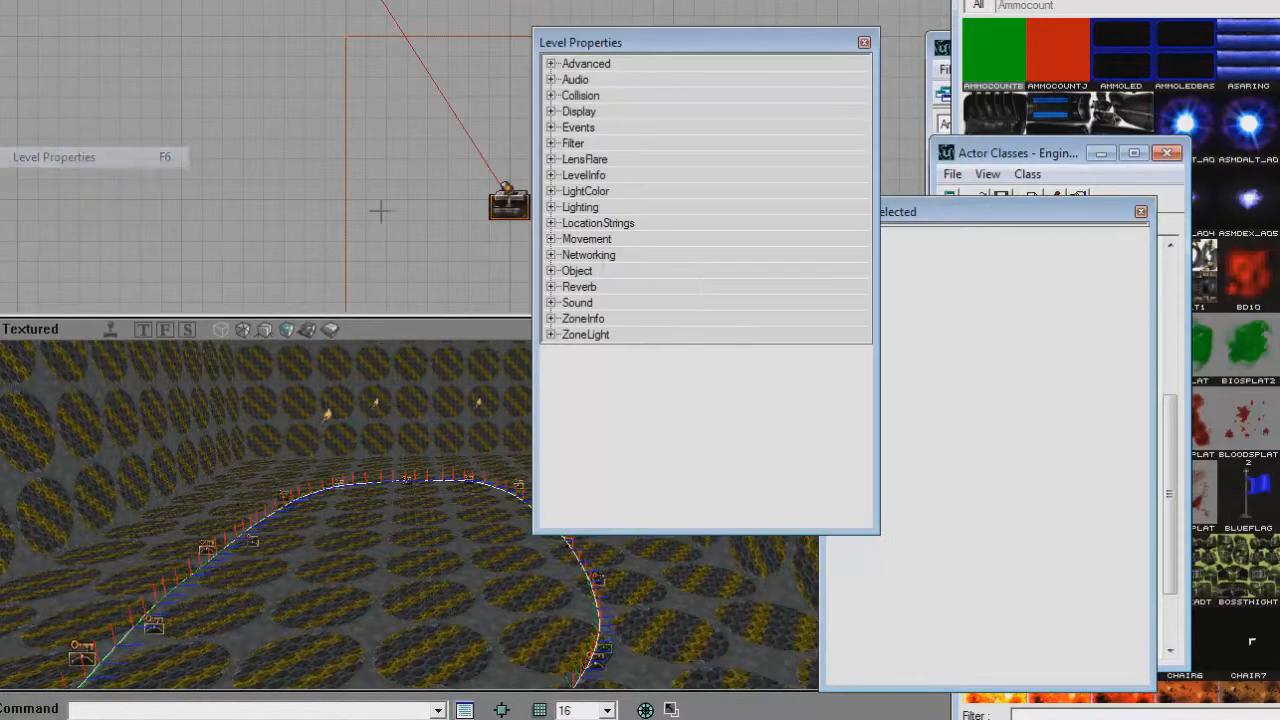
left_click(619, 176)
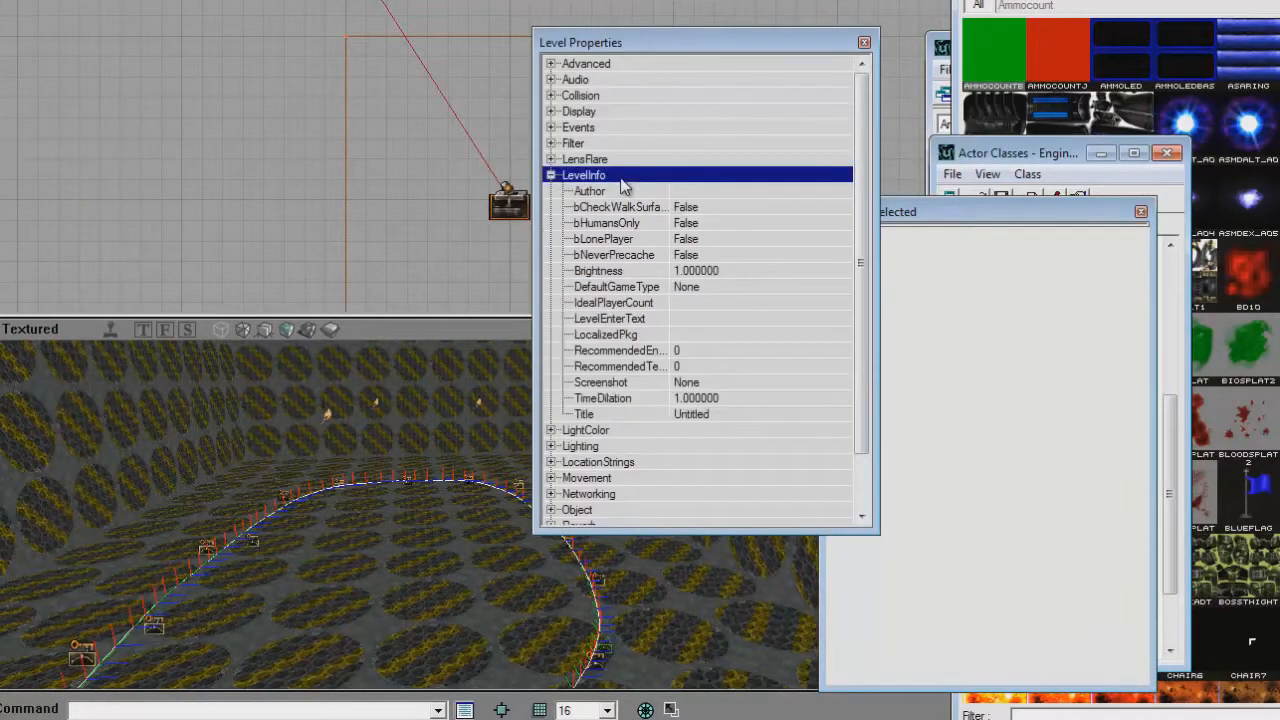
left_click(698, 288)
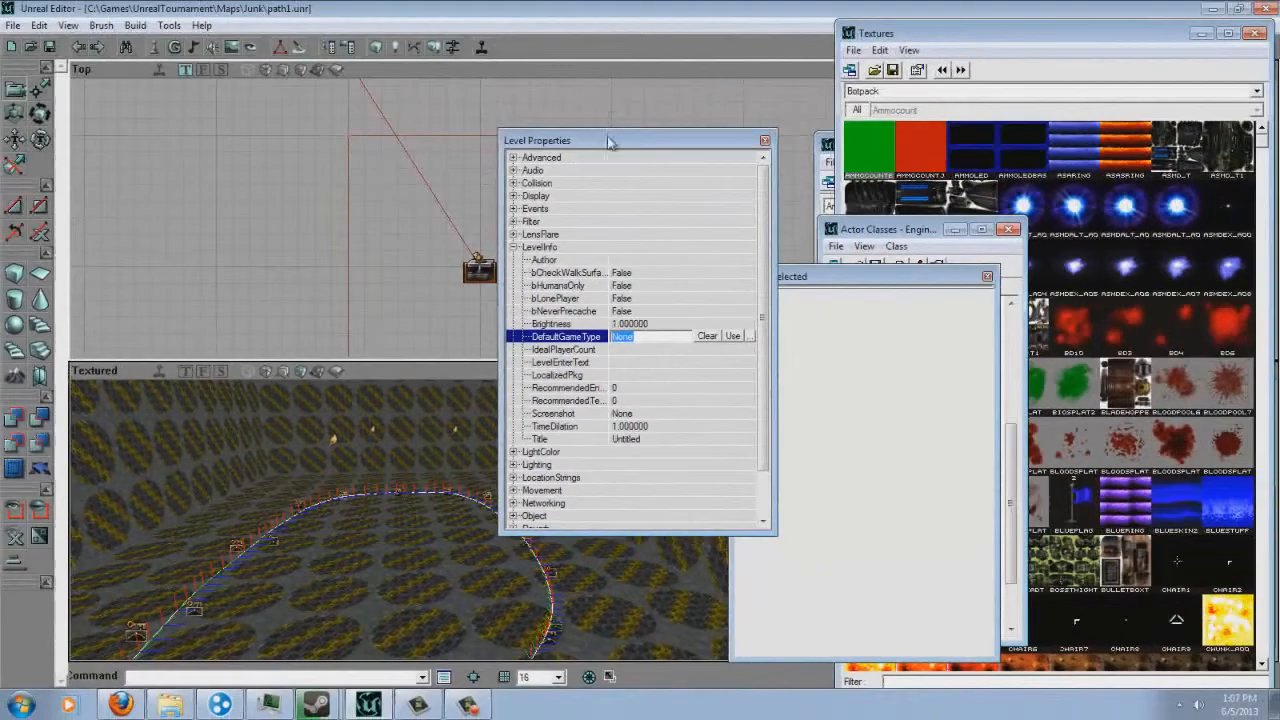
left_click_drag(669, 42, 993, 139)
left_click_drag(872, 217, 900, 260)
right_click_drag(457, 430, 521, 486)
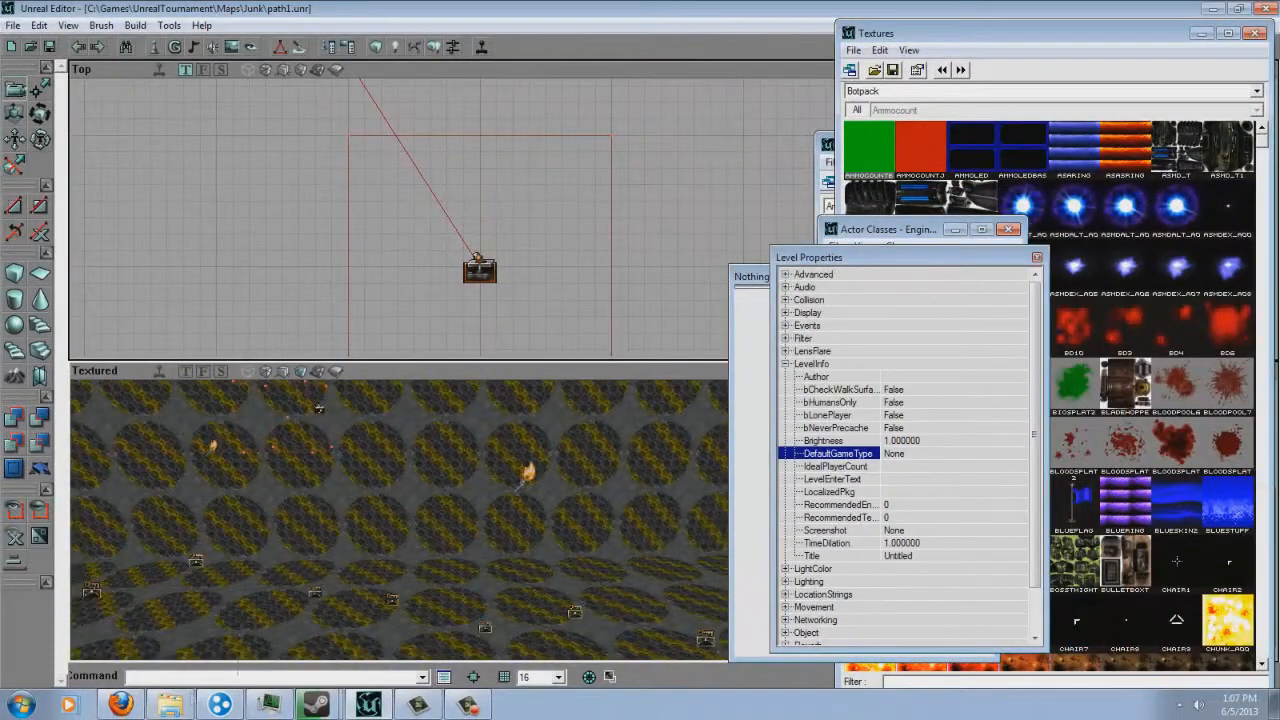
Start a second Unreal Editor instance and load the CityIntro.unr map in it
left_click(22, 709)
left_click(106, 204)
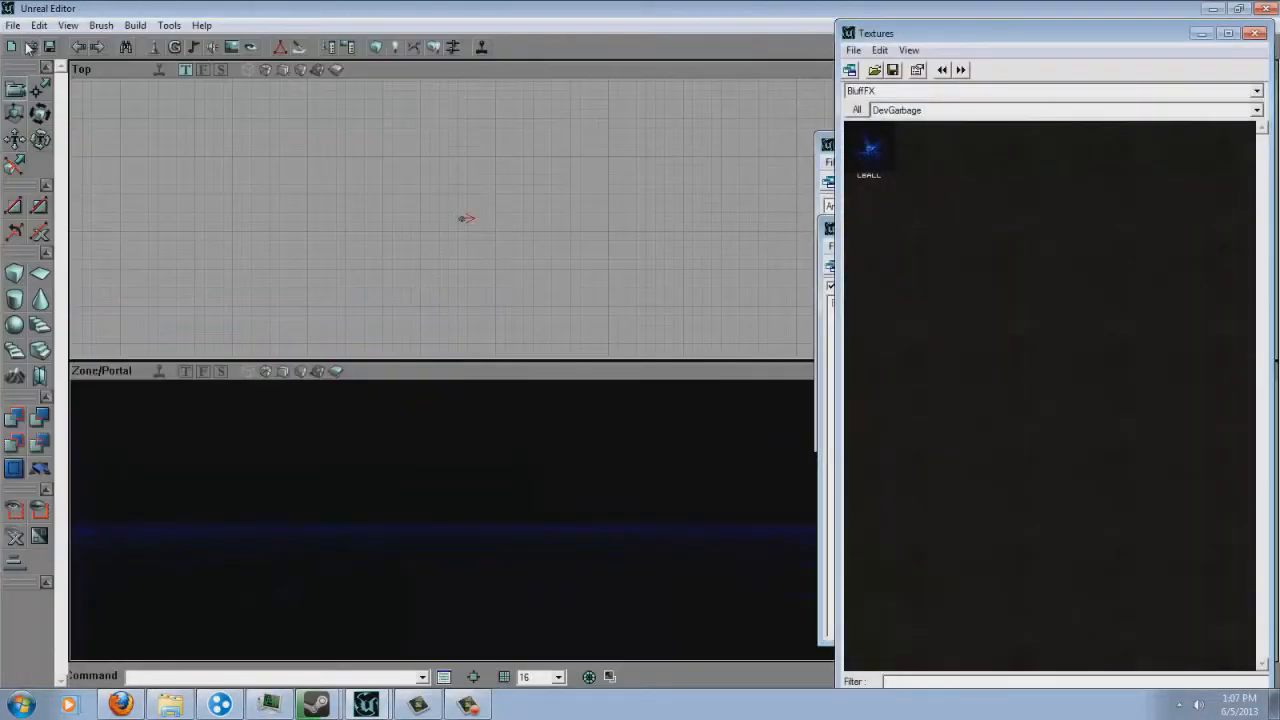
left_click(31, 47)
left_click(870, 455)
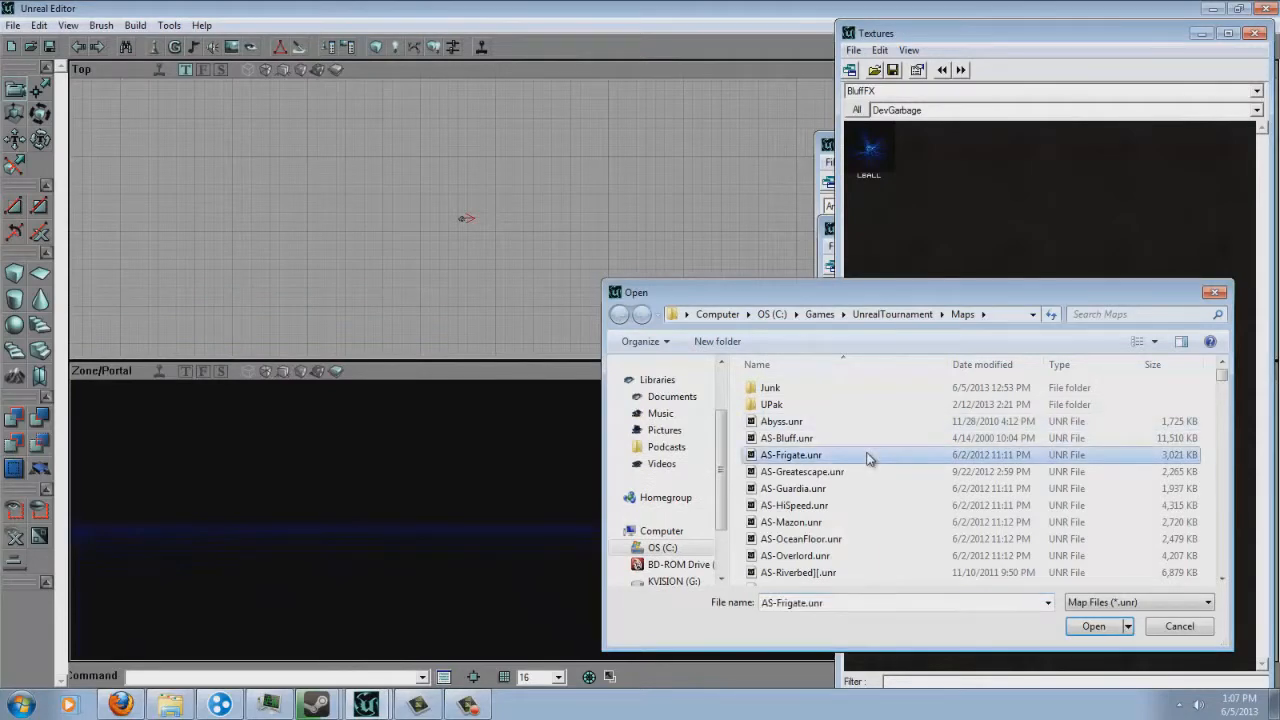
scroll(928, 486, "down", 5)
double_click(856, 416)
left_click_drag(560, 514, 556, 246)
scroll(555, 246, "down", 6)
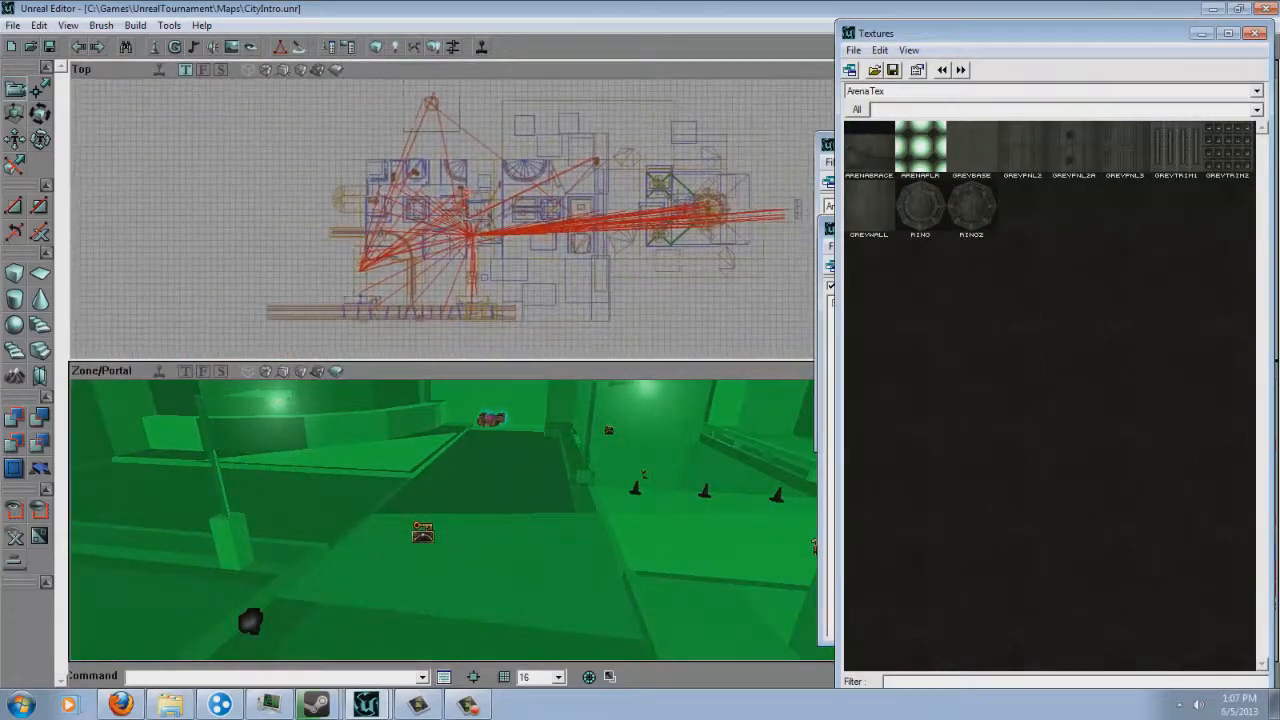
Look up the DefaultGameType in CityIntro's LevelInfo properties
left_click(68, 26)
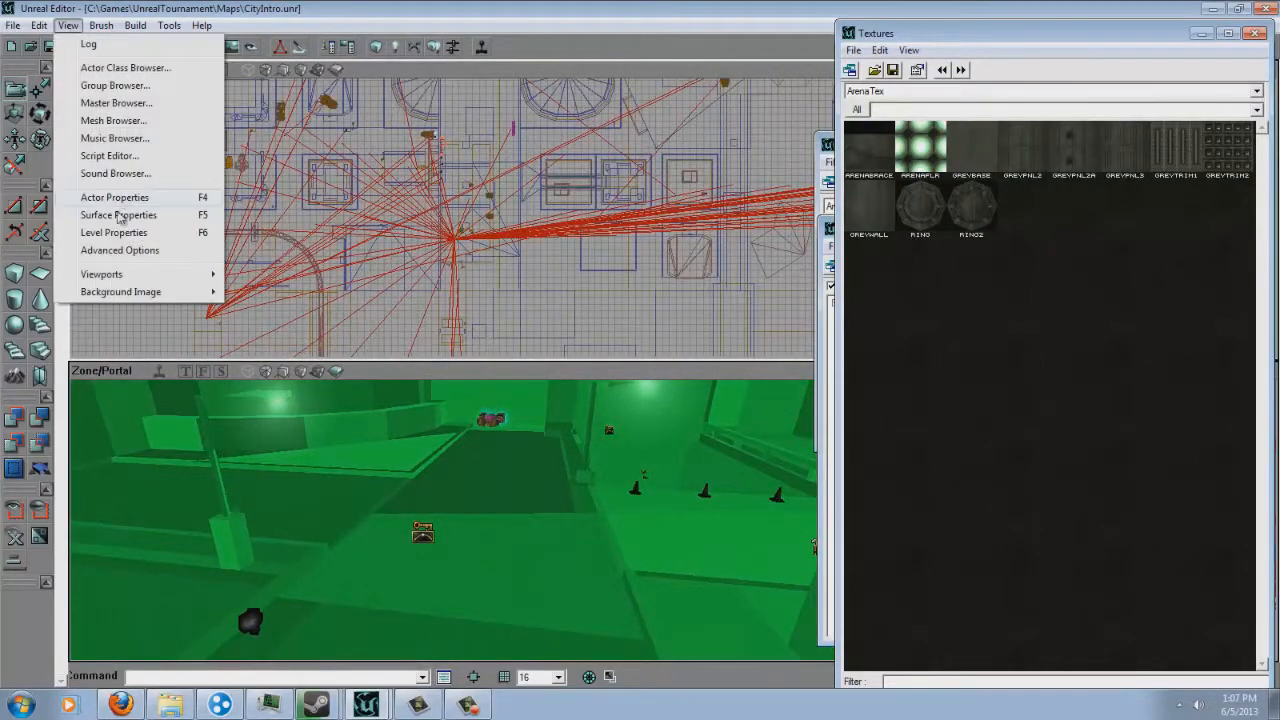
left_click(120, 235)
double_click(540, 247)
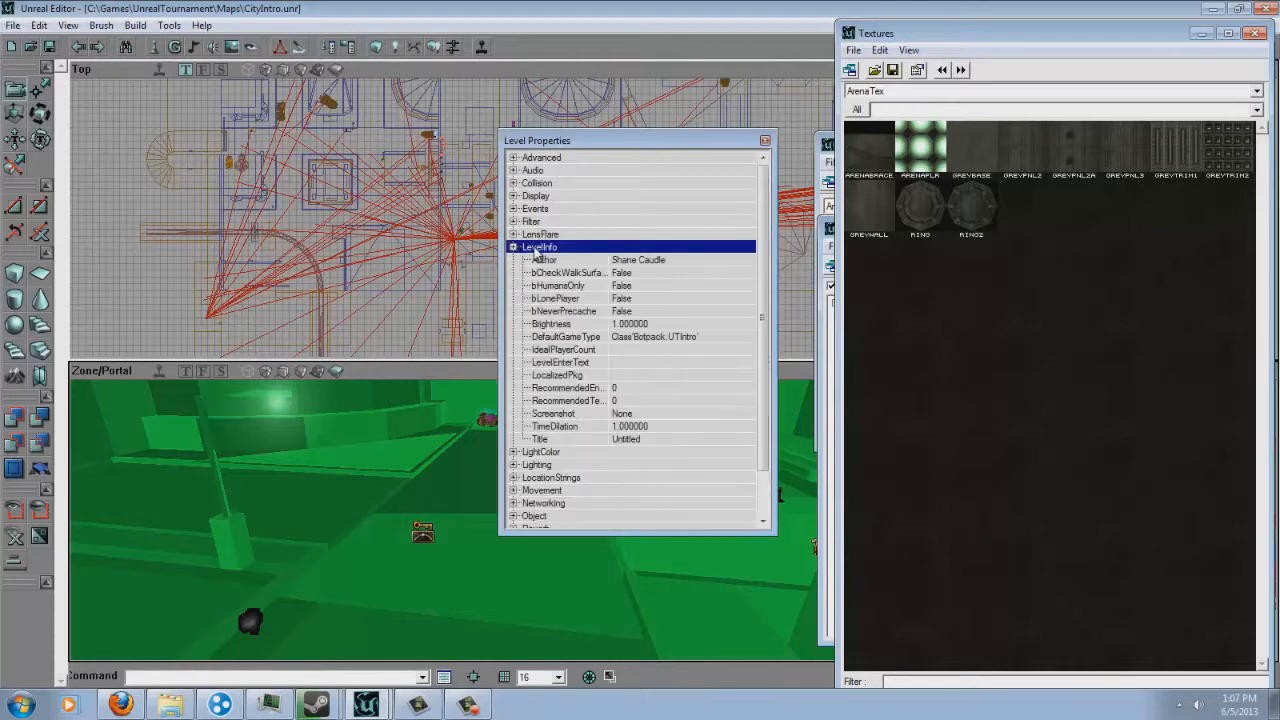
left_click(742, 337)
left_click(718, 312)
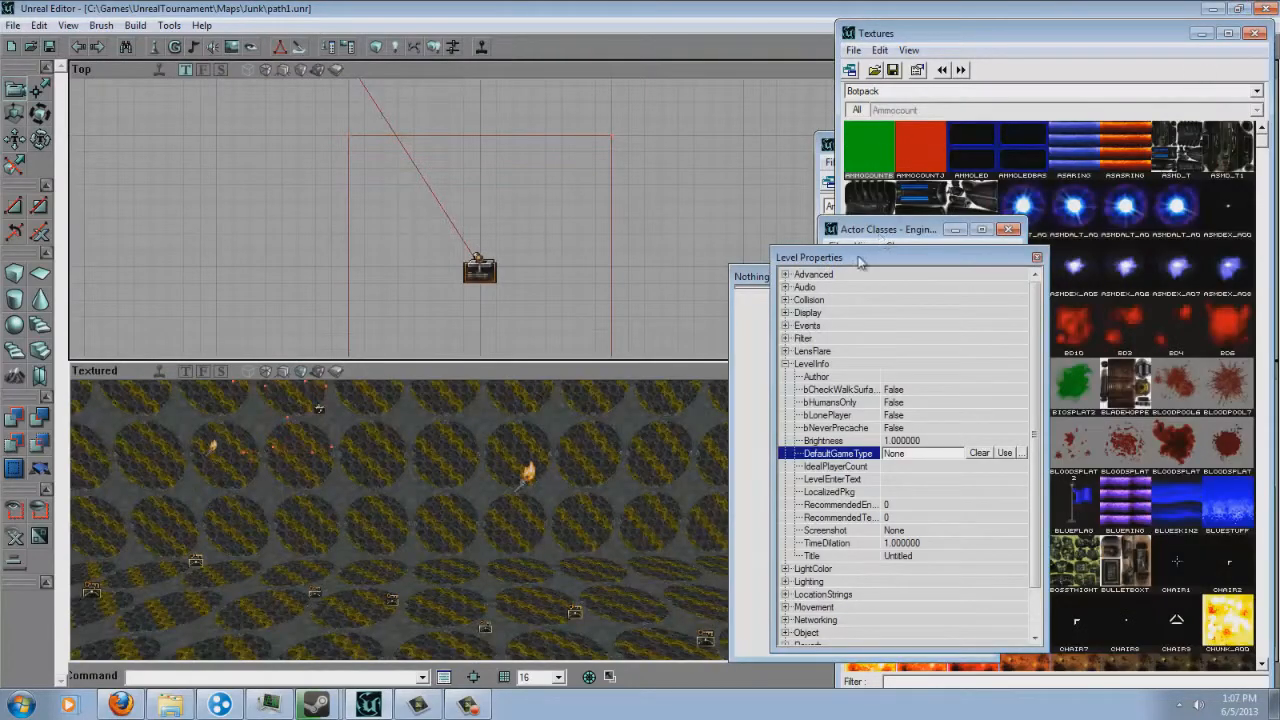
Back in path1, set the level's DefaultGameType to the Intro class found under Info, GameInfo and UnrealGameInfo
left_click_drag(860, 261, 677, 263)
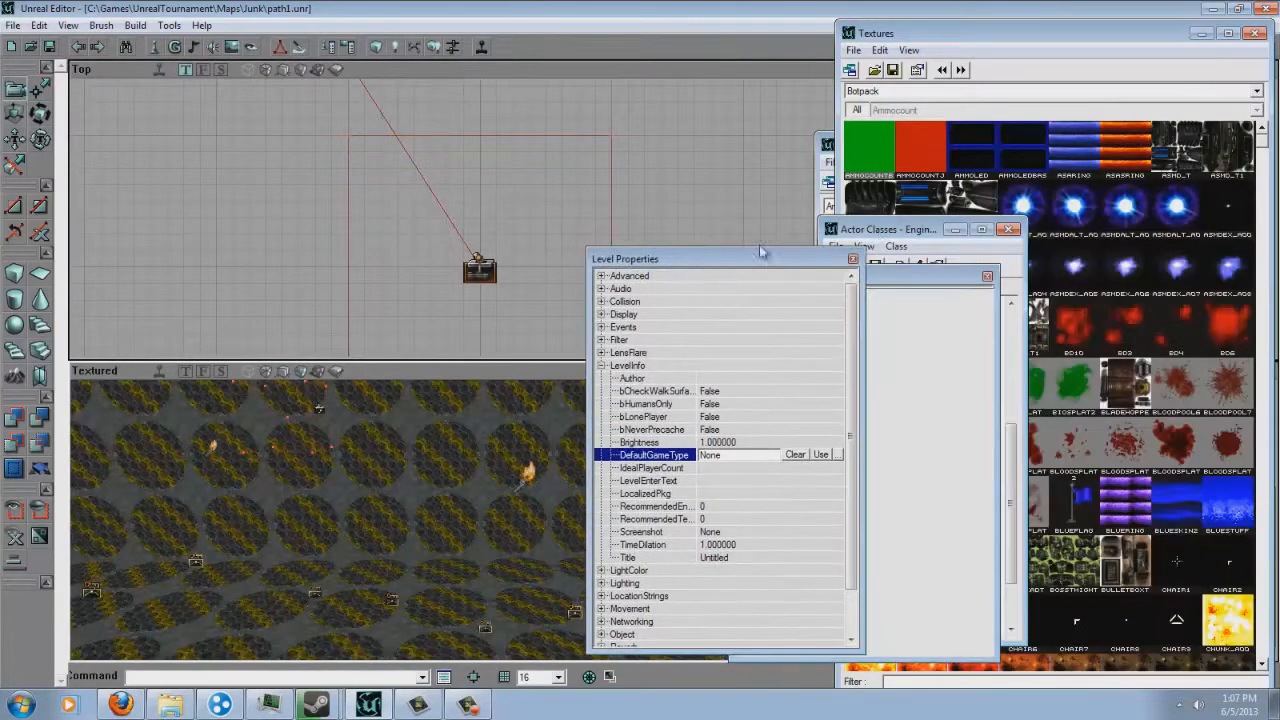
left_click(873, 229)
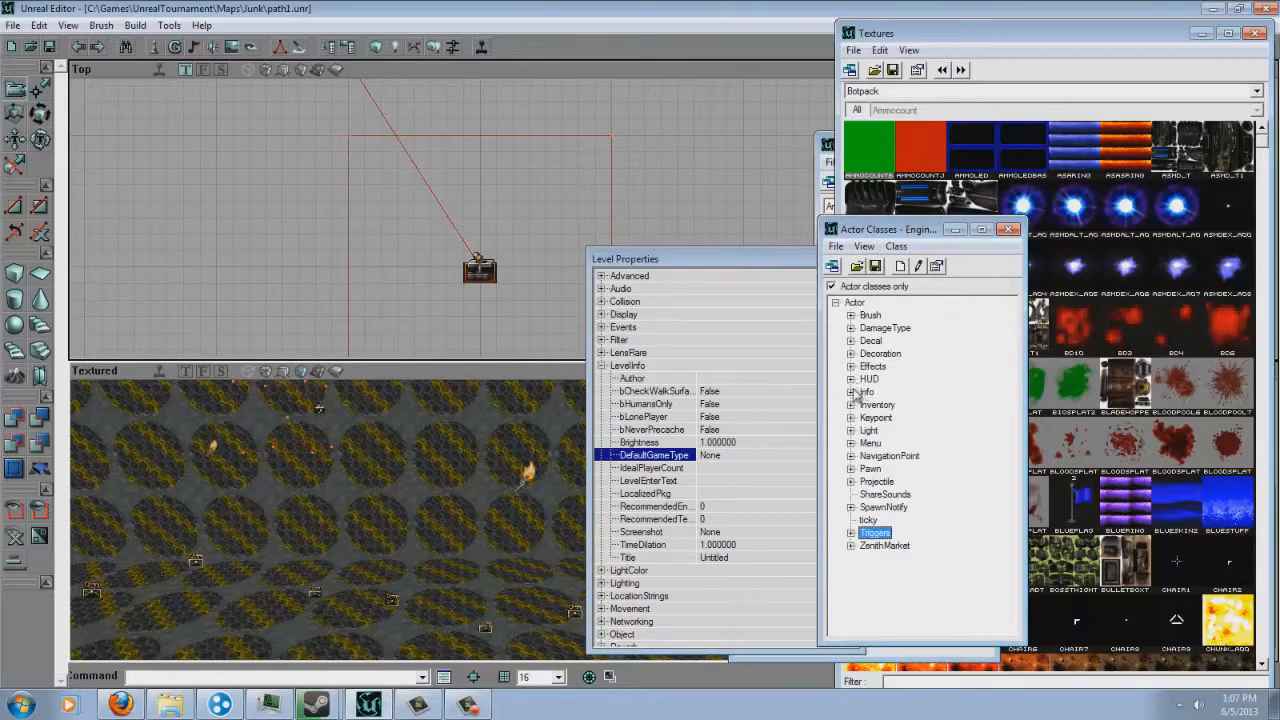
left_click(851, 392)
left_click(866, 405)
left_click(881, 430)
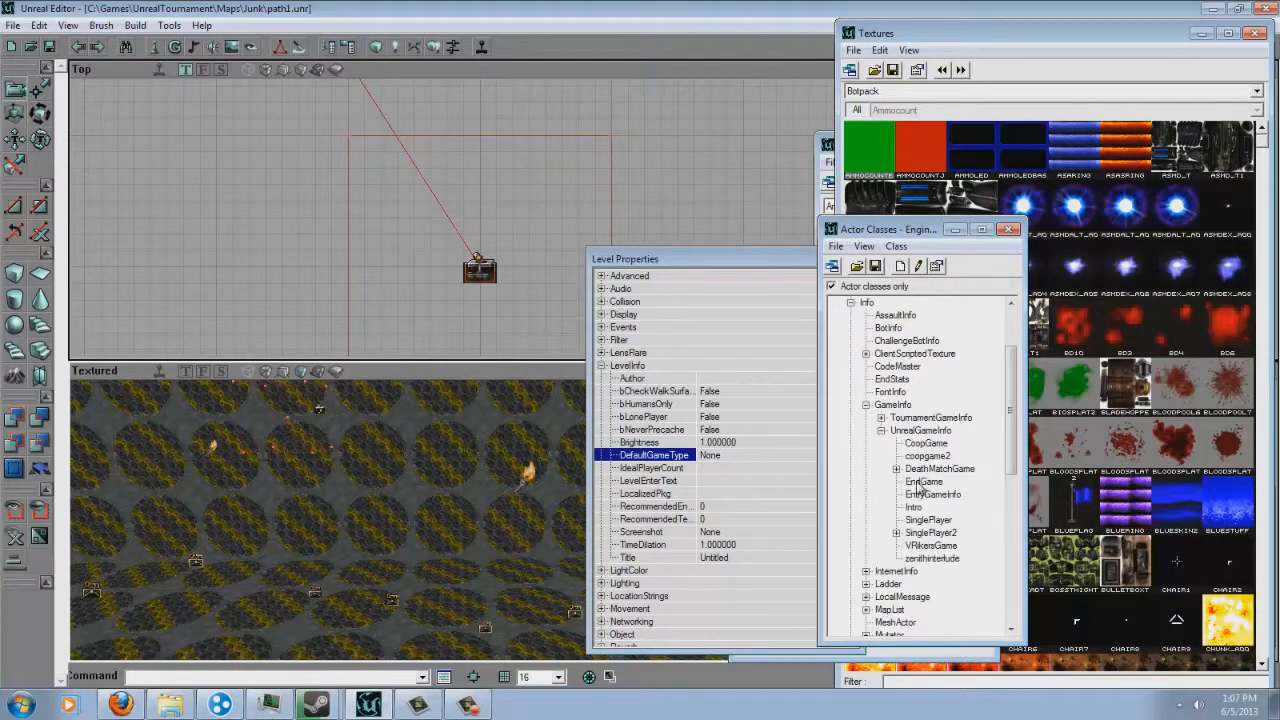
left_click(914, 507)
left_click(910, 418)
left_click(914, 507)
left_click(719, 456)
left_click(822, 455)
Open the Intro class script and examine its Login event and Timer function, which start the player on the path, before closing it
double_click(914, 507)
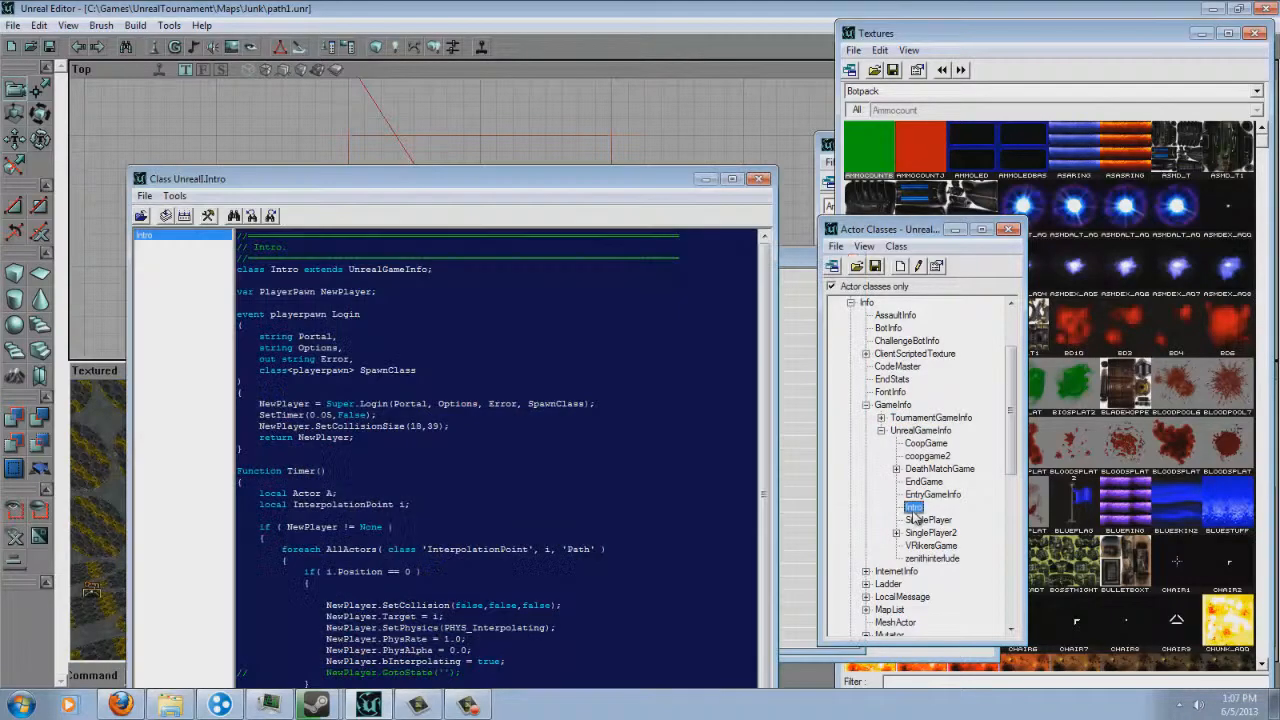
left_click_drag(412, 181, 454, 72)
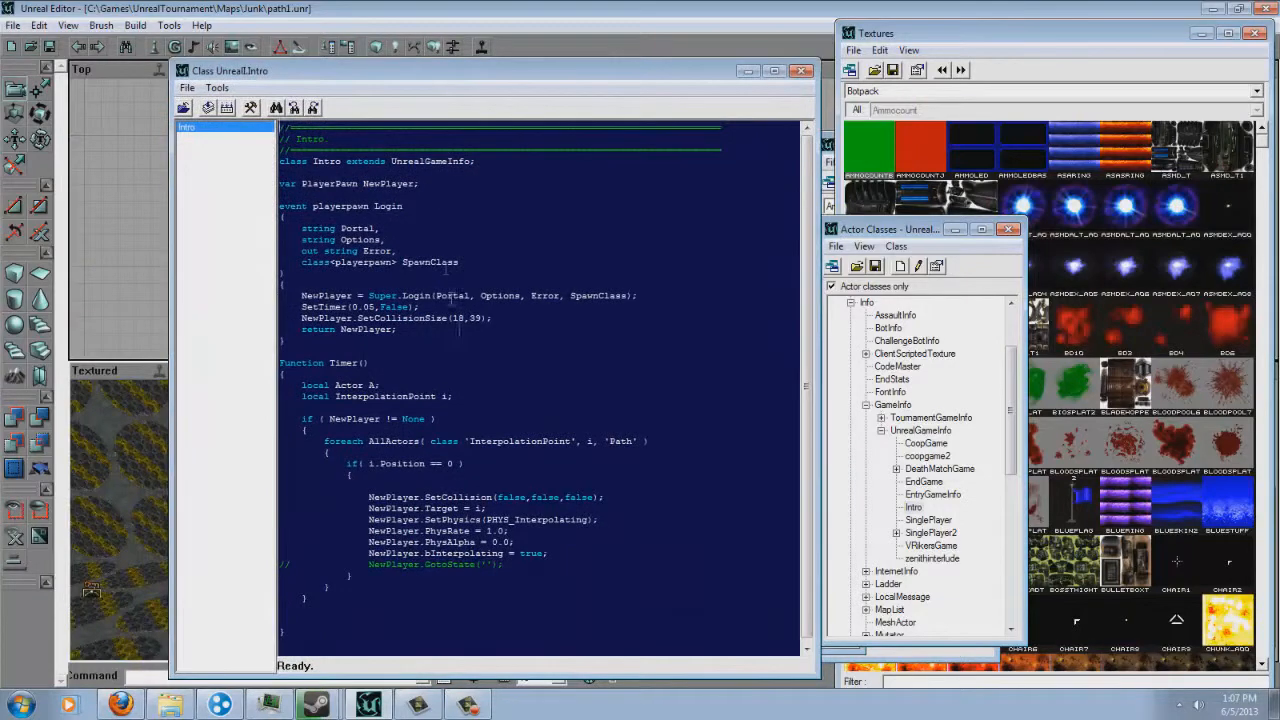
left_click_drag(522, 599, 254, 165)
left_click(502, 318)
left_click_drag(319, 197, 630, 628)
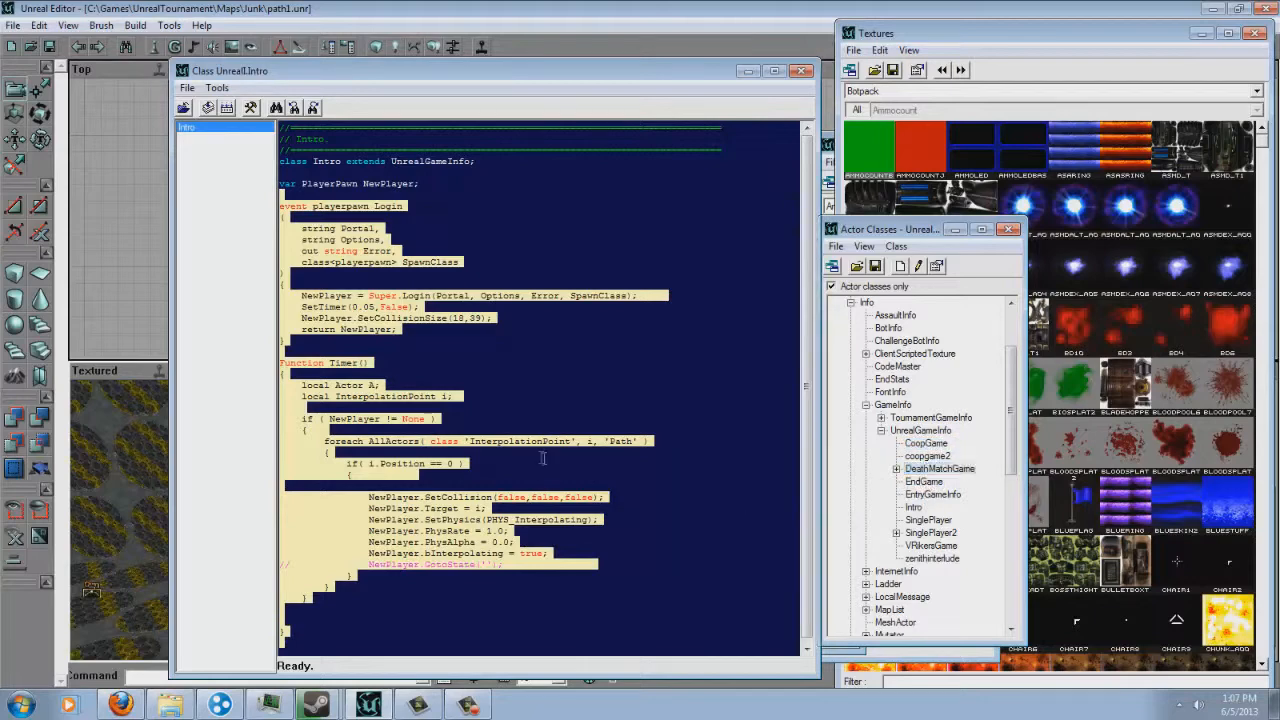
left_click(529, 510)
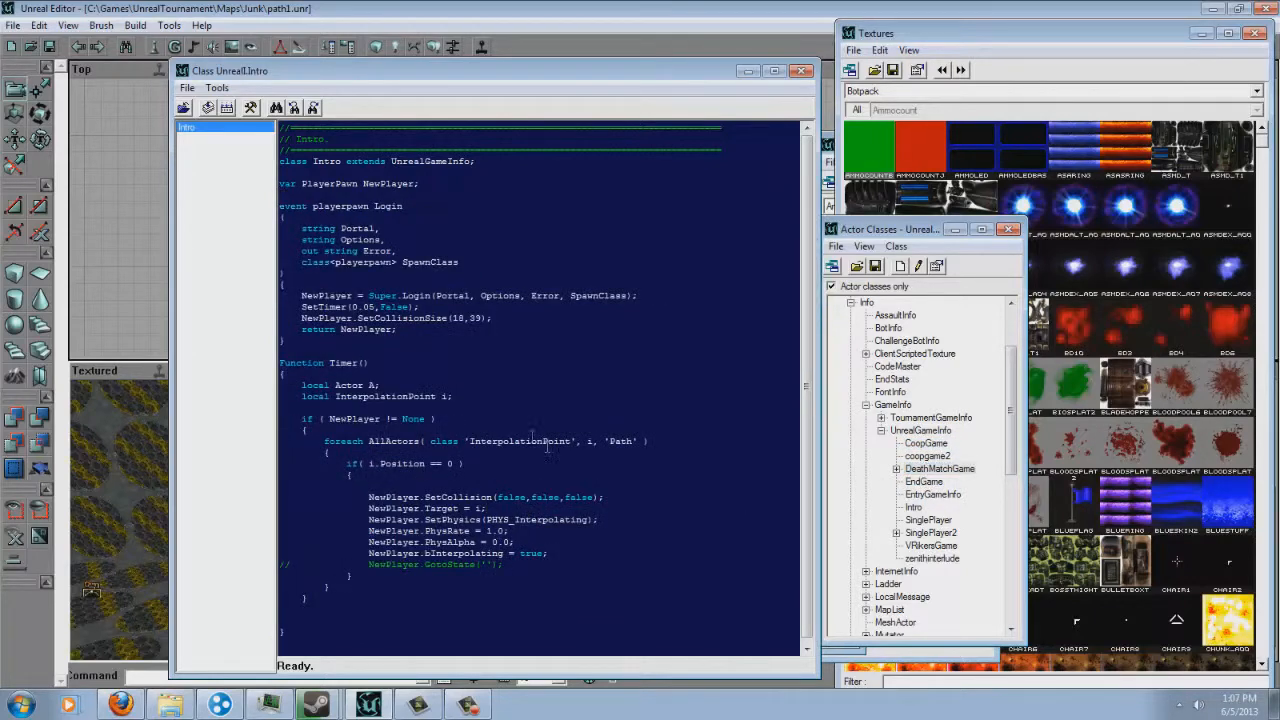
left_click_drag(618, 540, 262, 362)
left_click(320, 350)
left_click_drag(356, 280, 230, 178)
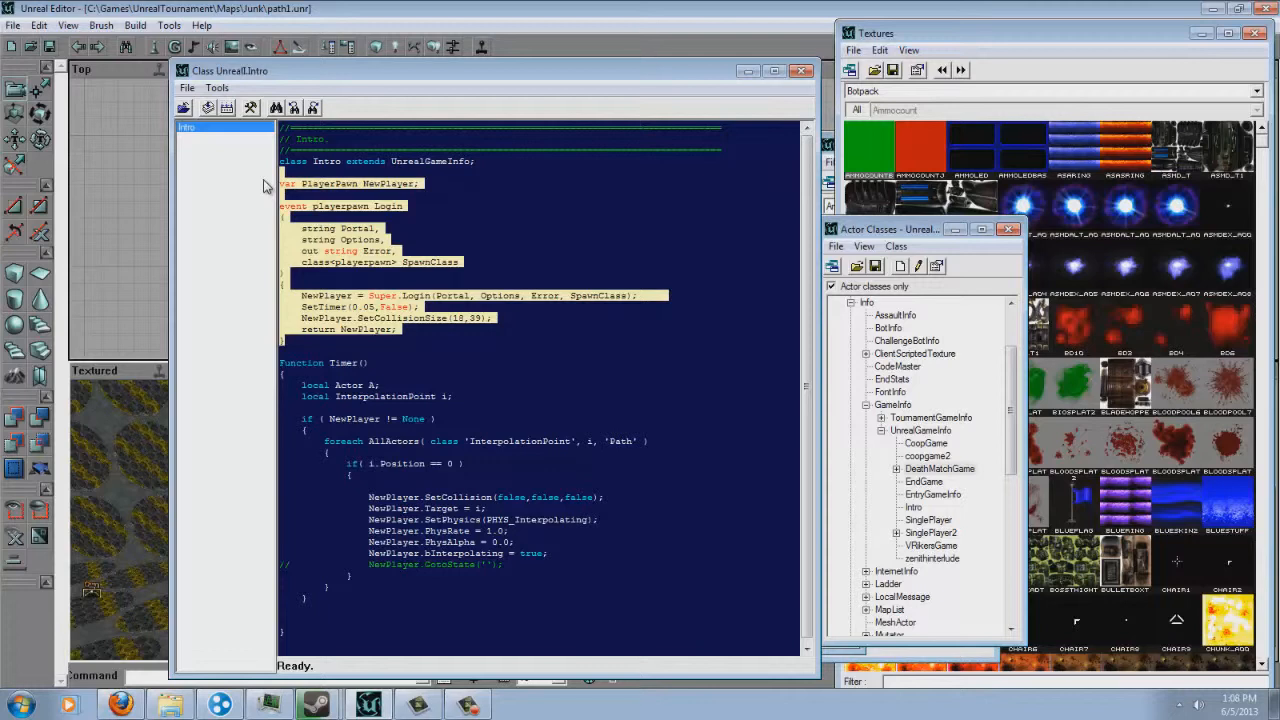
left_click(402, 238)
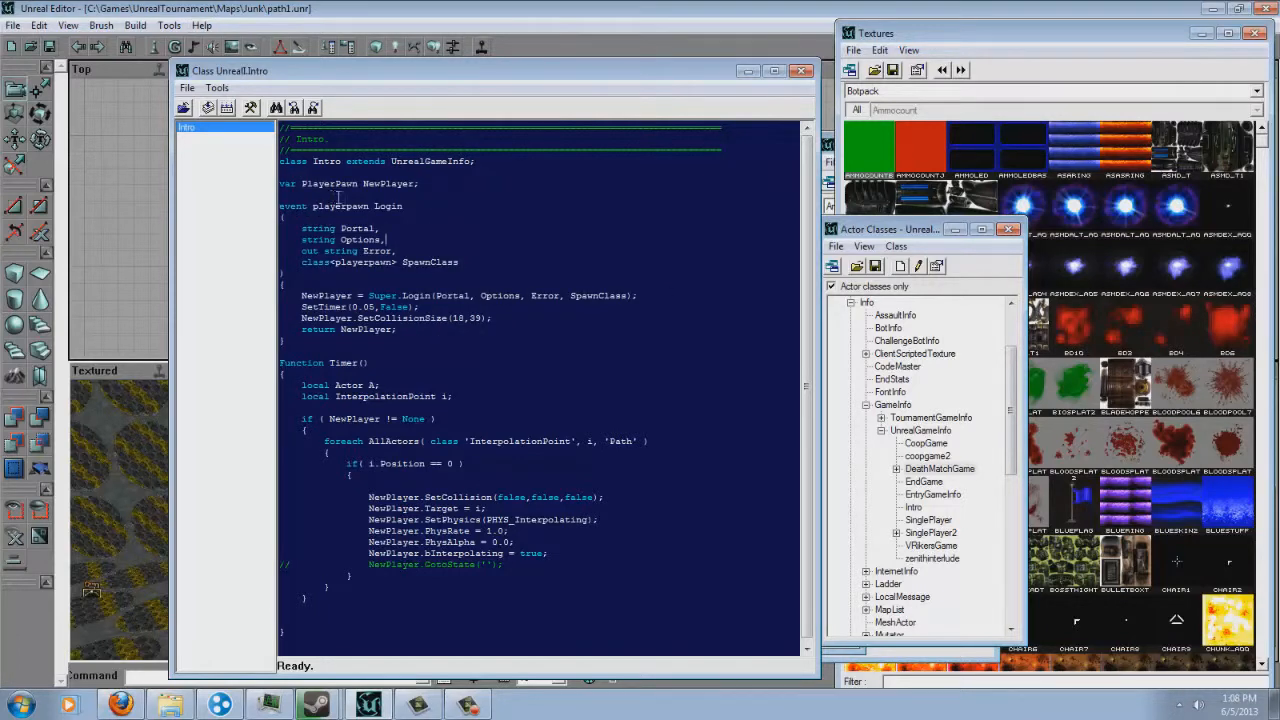
left_click(803, 72)
Check the DefaultGameType entry, close the Level Properties and rebuild the level
left_click(765, 470)
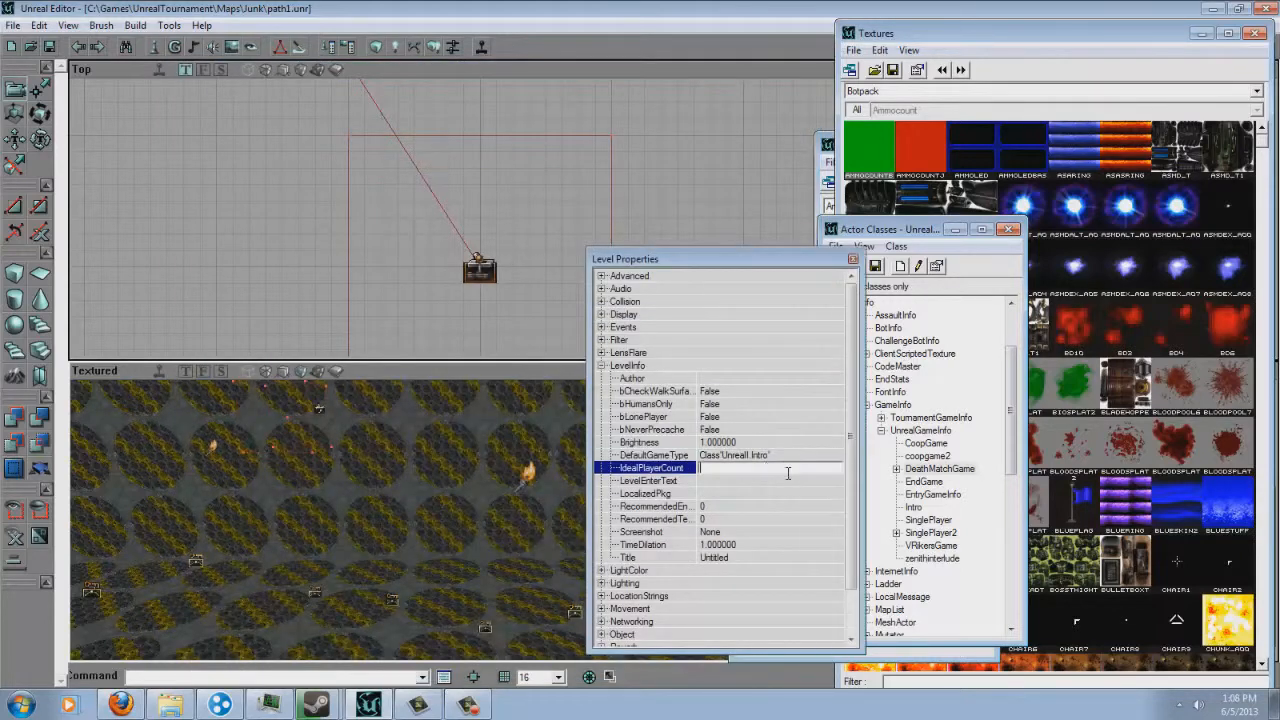
left_click(798, 457)
left_click(807, 420)
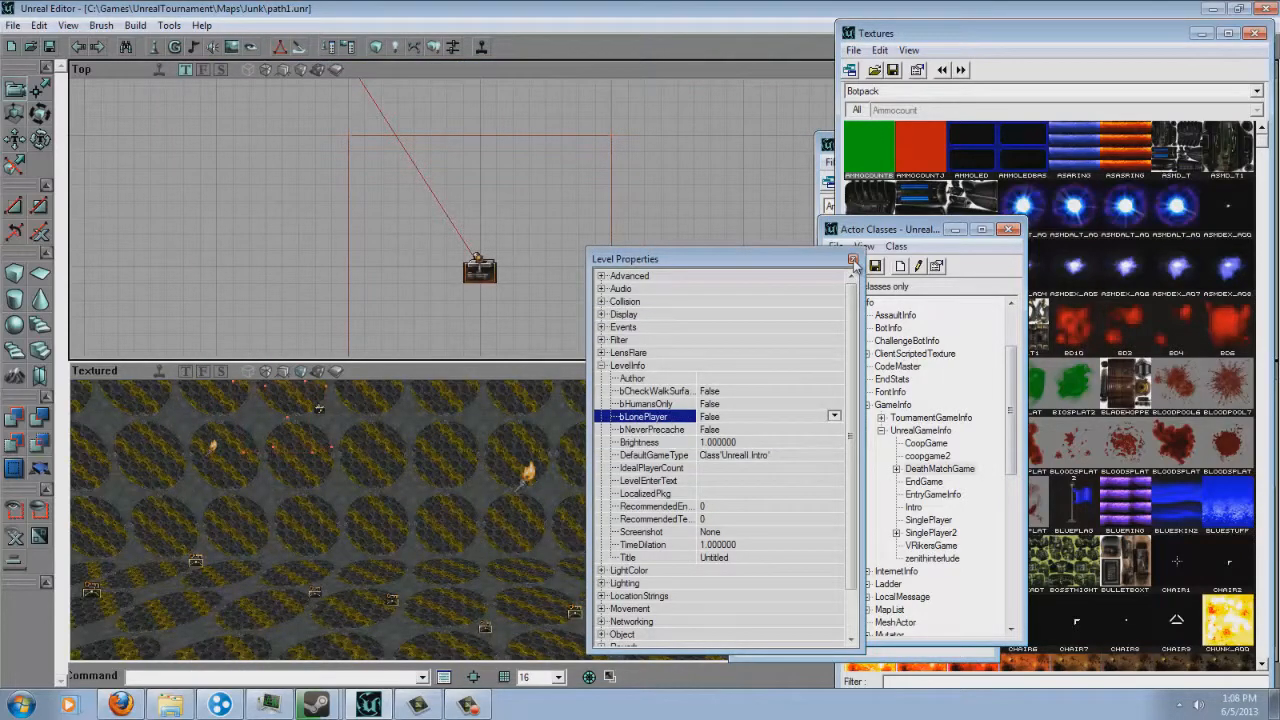
left_click(853, 260)
left_click(448, 48)
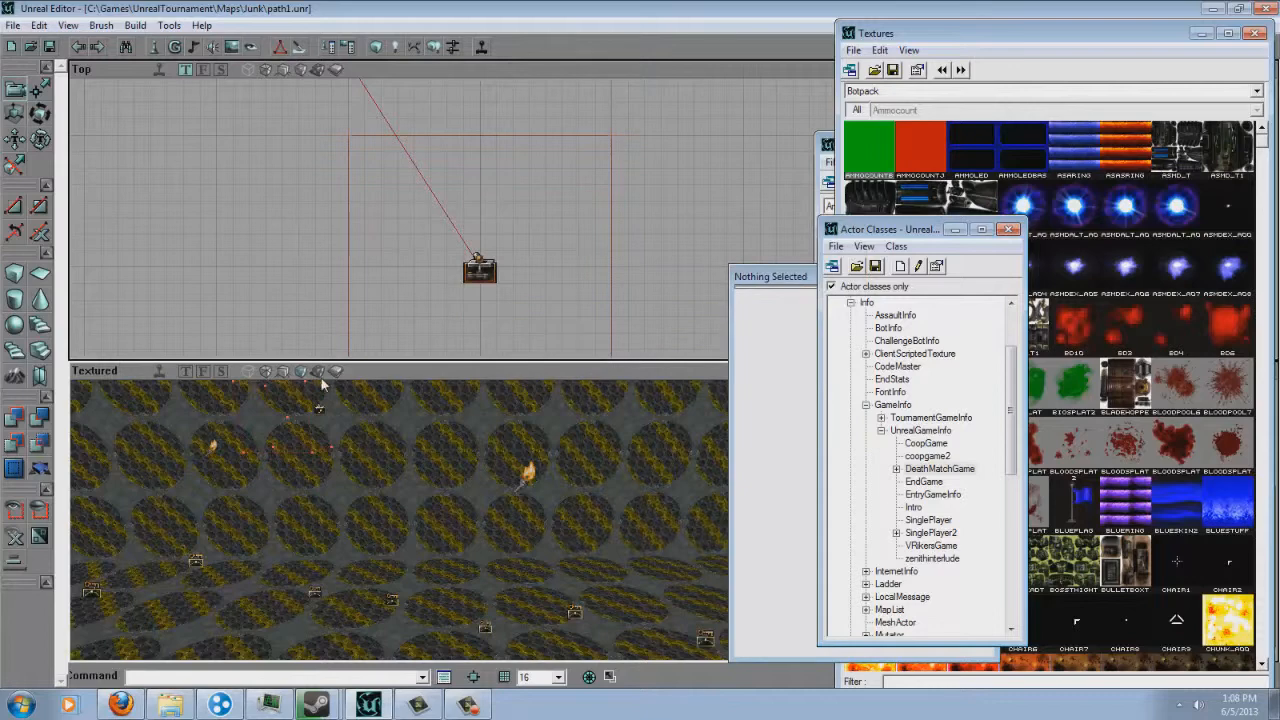
Check the room in the Dynamic Light view and play-test the level's intro camera path, quitting the game at the end
left_click_drag(465, 555, 375, 545)
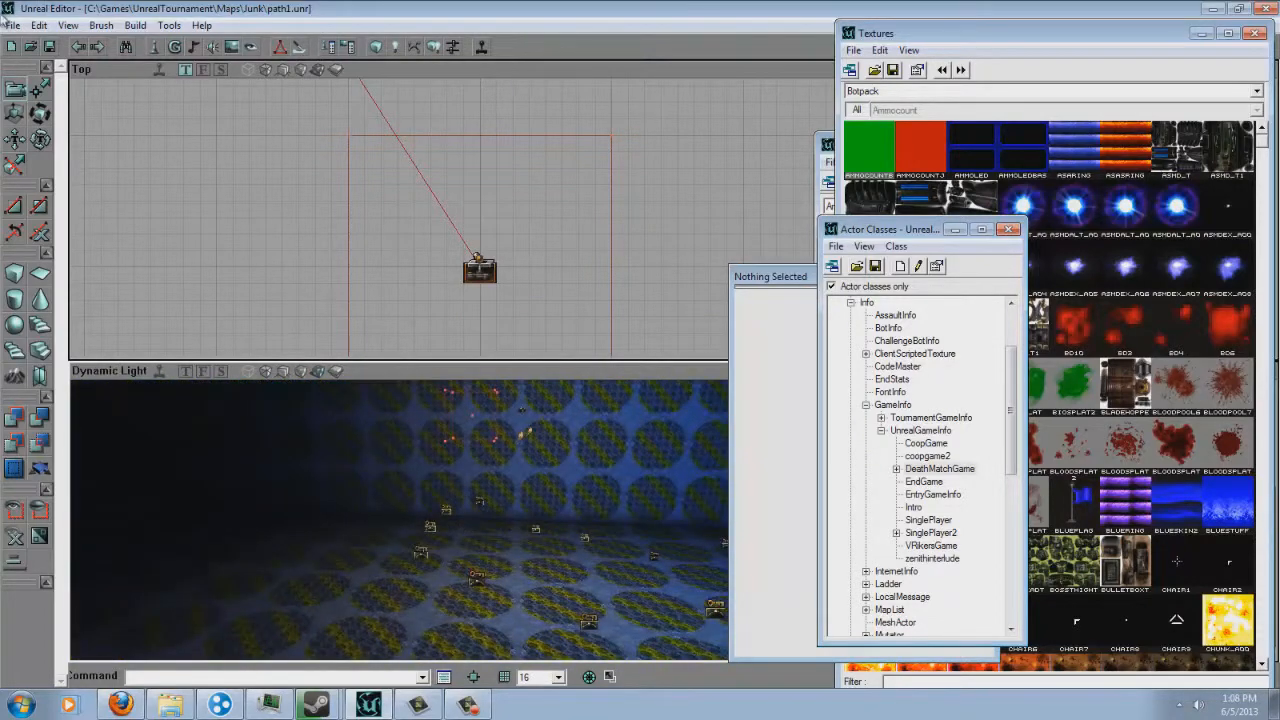
scroll(577, 349, "down", 5)
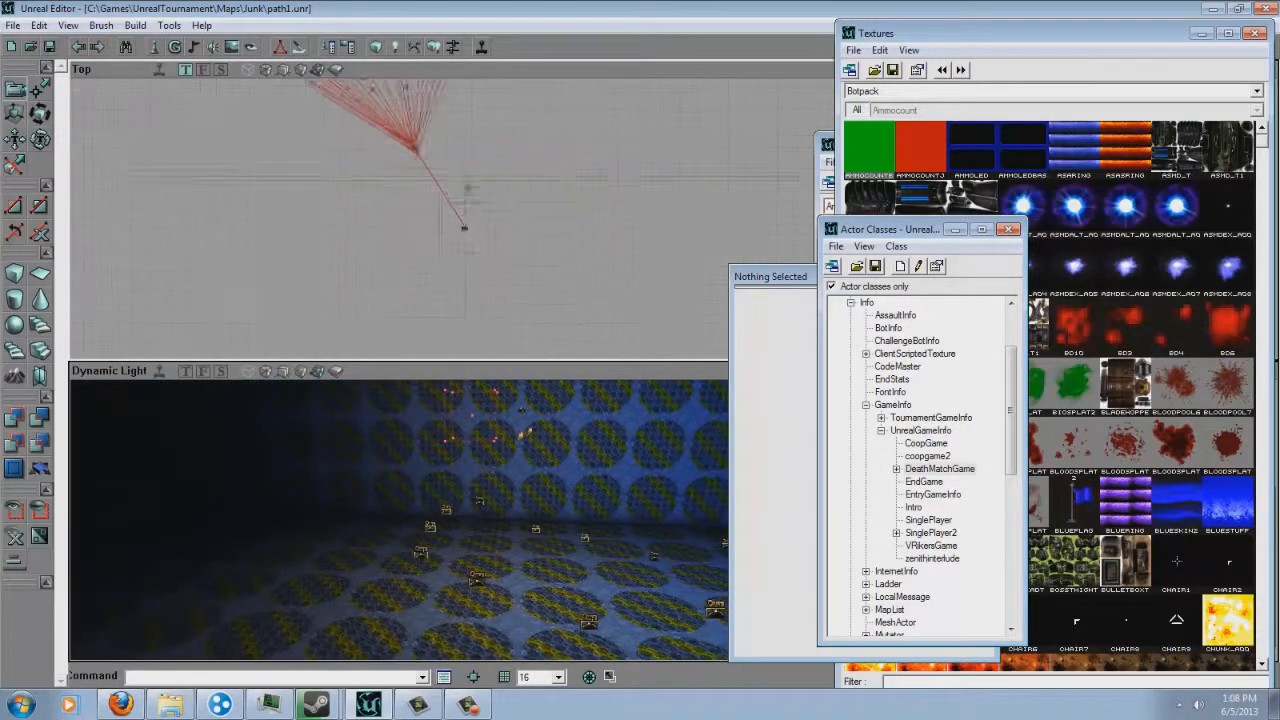
left_click(757, 503)
left_click(987, 278)
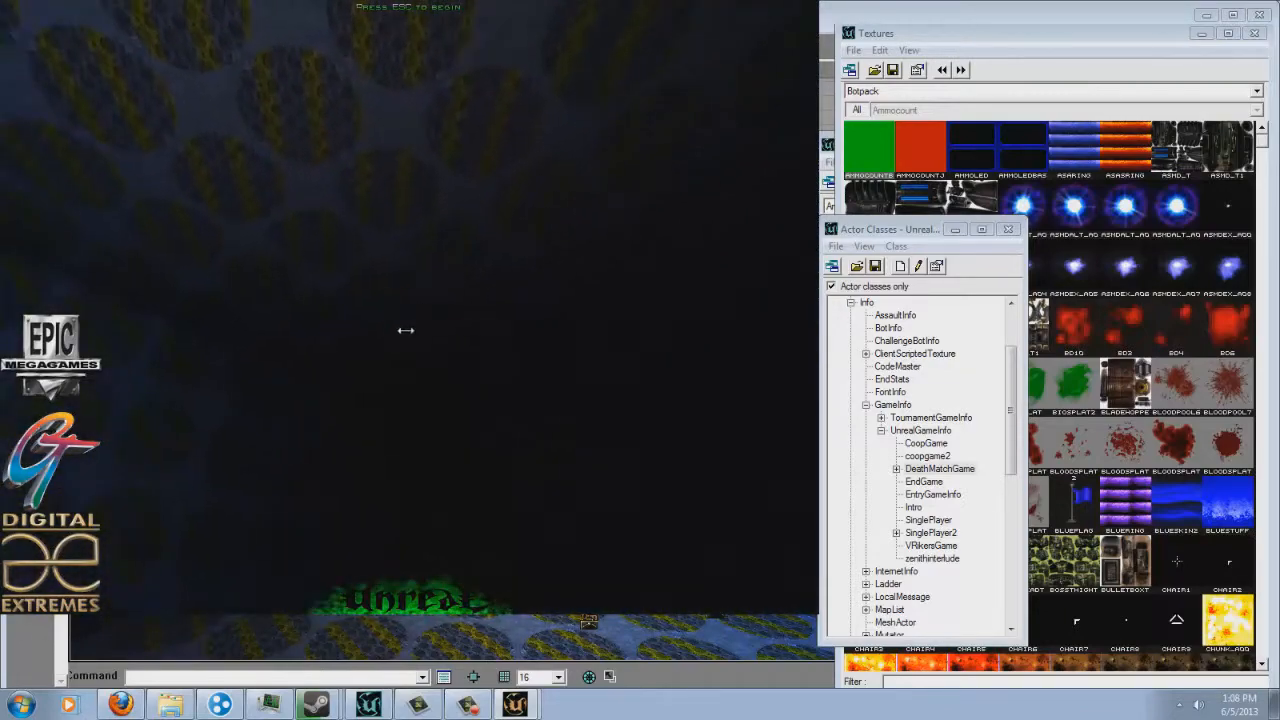
key("Escape")
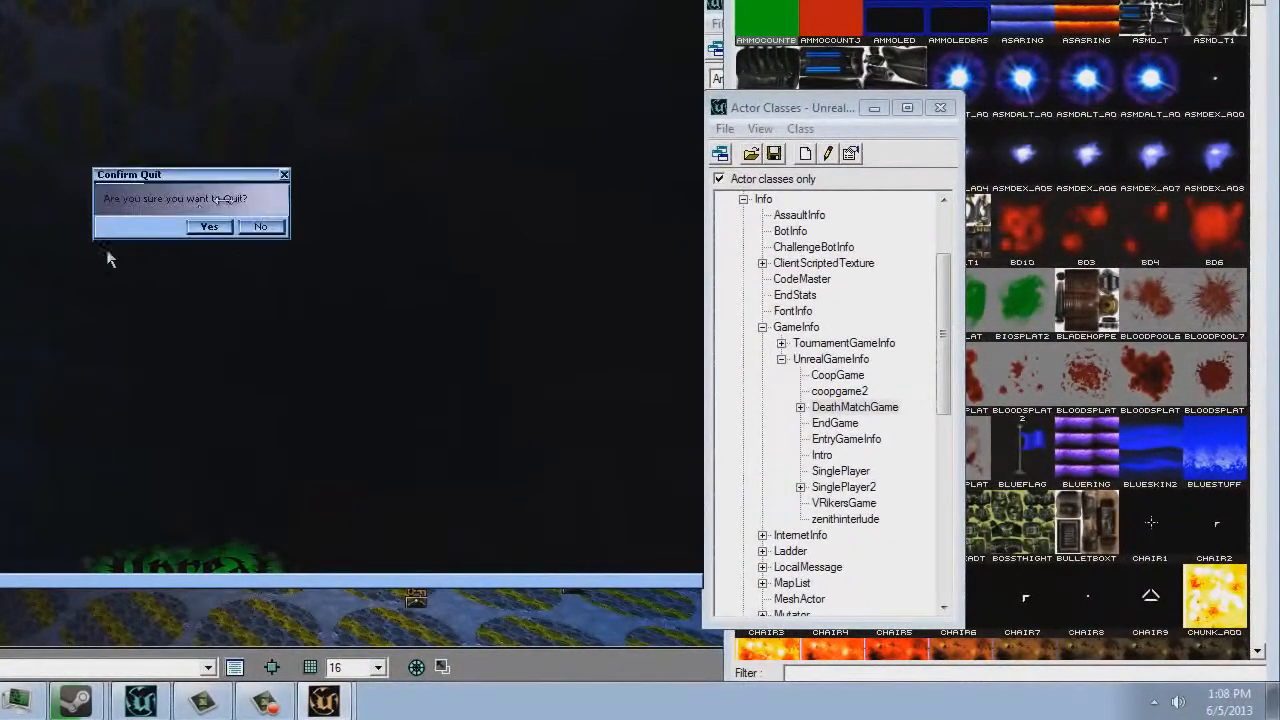
left_click(207, 227)
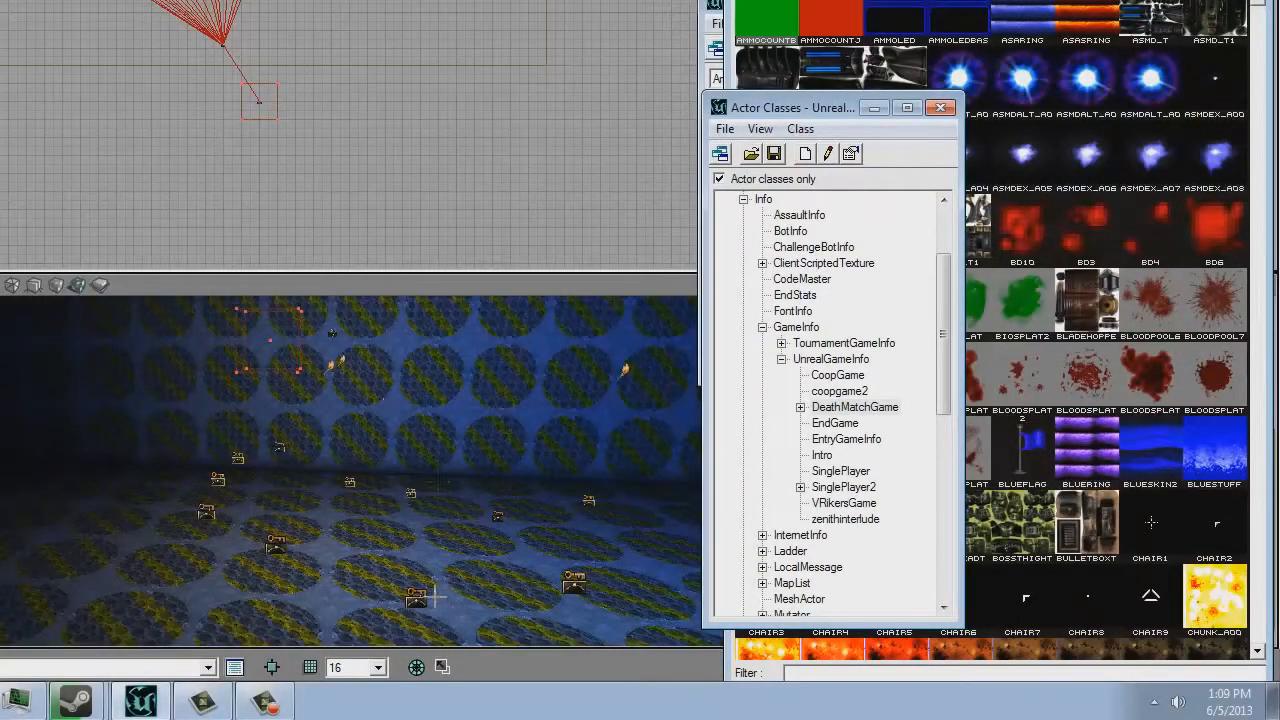
Open the properties of a path InterpolationPoint and of the SpecialEvent actor to review them, and clear the selection
left_click_drag(257, 470, 135, 533)
mouse_move(257, 470)
left_mouse_down()
mouse_move(251, 421)
mouse_move(255, 440)
mouse_move(289, 405)
mouse_move(266, 513)
mouse_move(258, 475)
left_mouse_up()
key("F4")
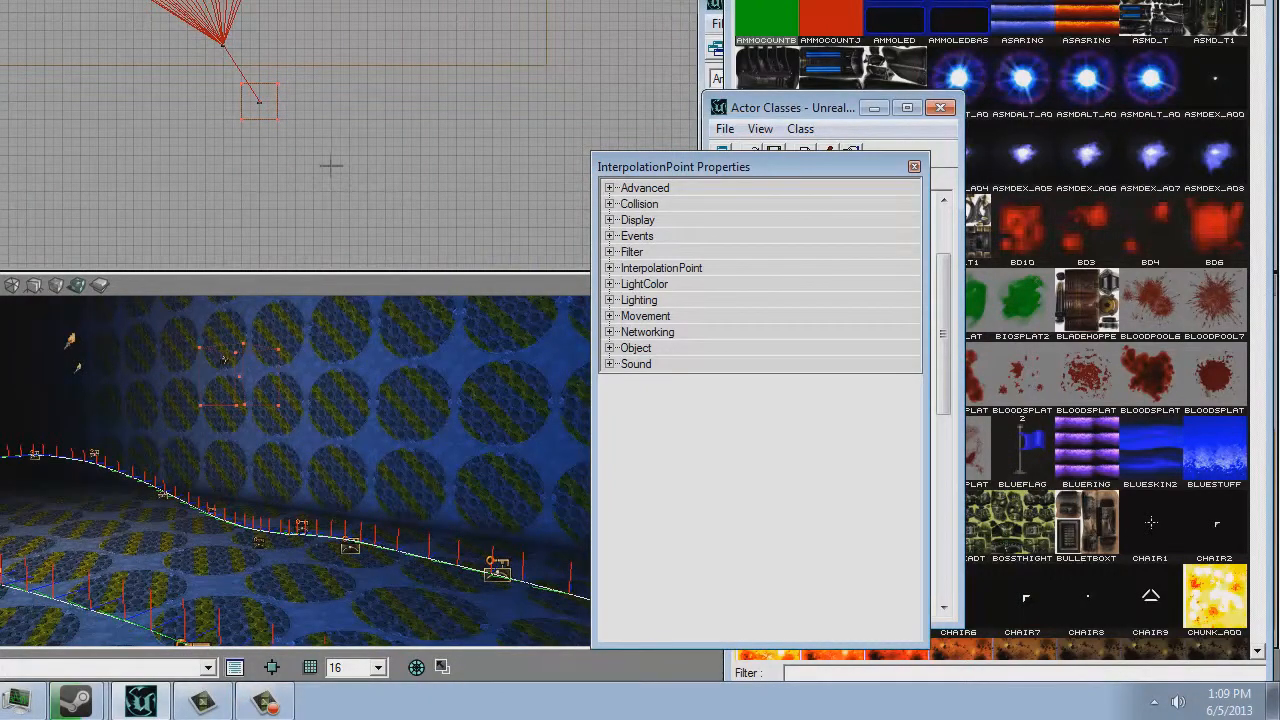
left_click_drag(338, 423, 243, 513)
left_click_drag(89, 583, 255, 475)
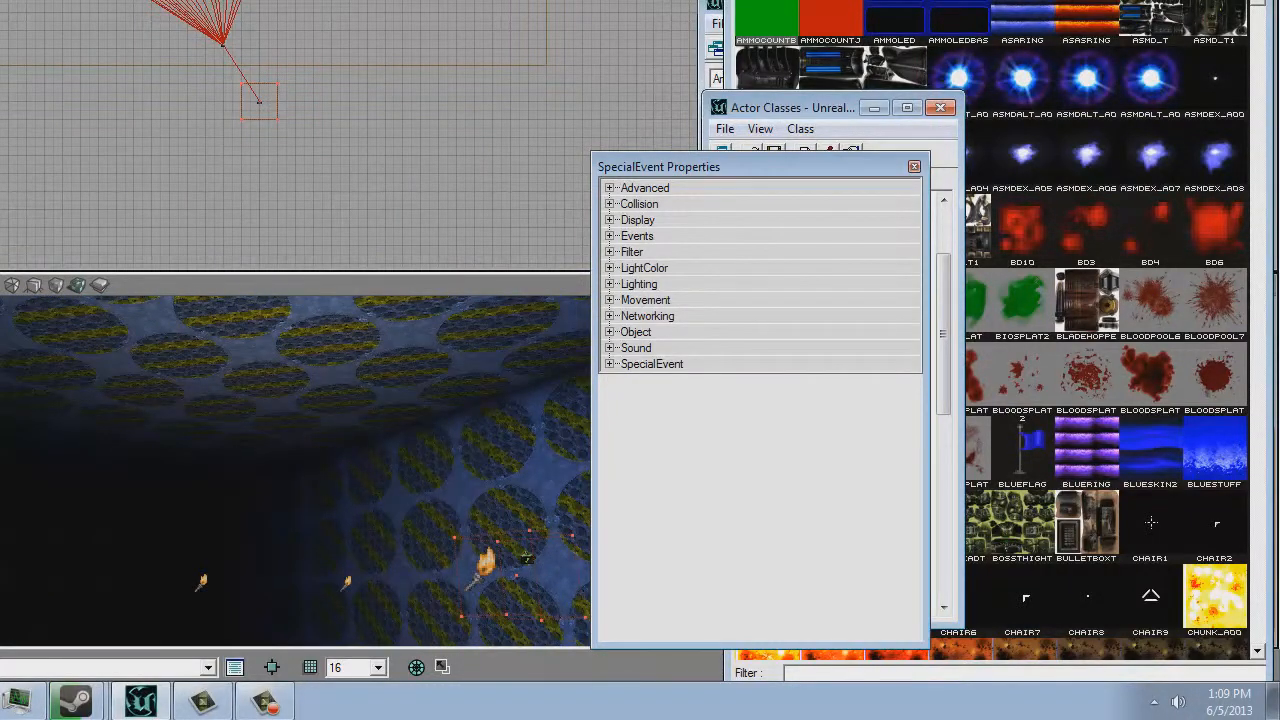
left_click(260, 477)
mouse_move(260, 477)
right_mouse_down()
mouse_move(391, 446)
mouse_move(247, 470)
mouse_move(257, 466)
right_mouse_up()
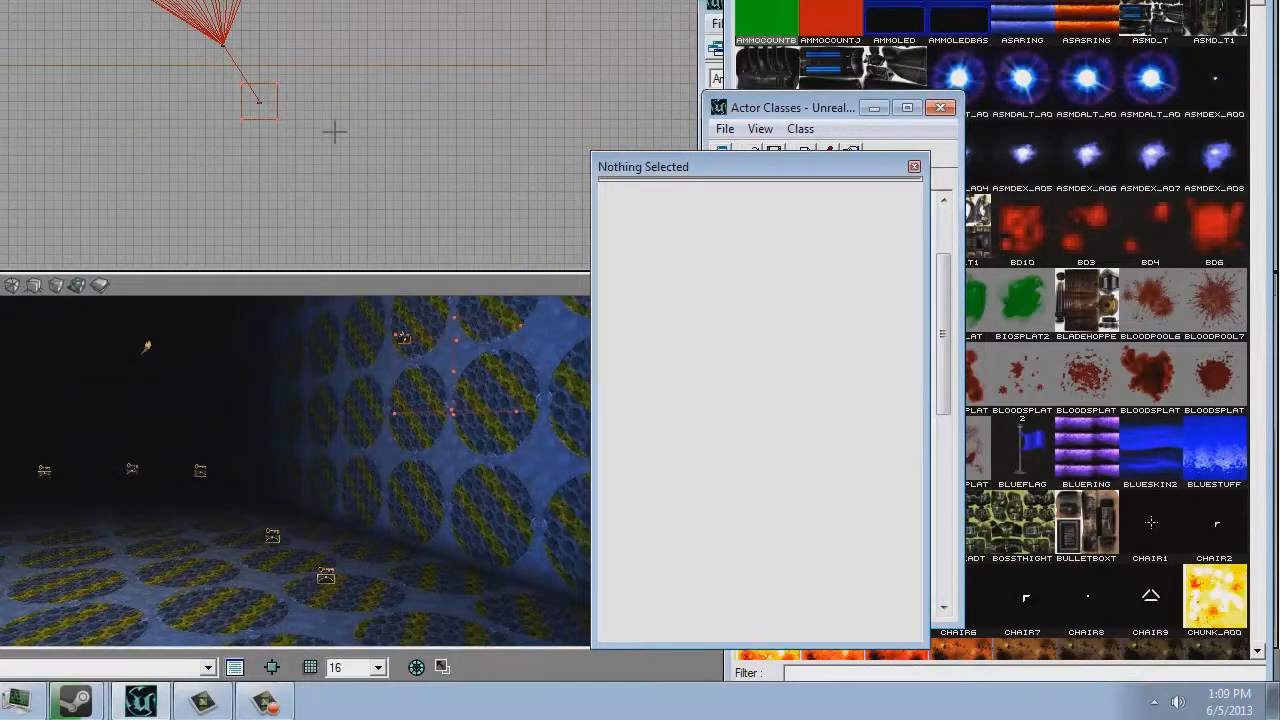